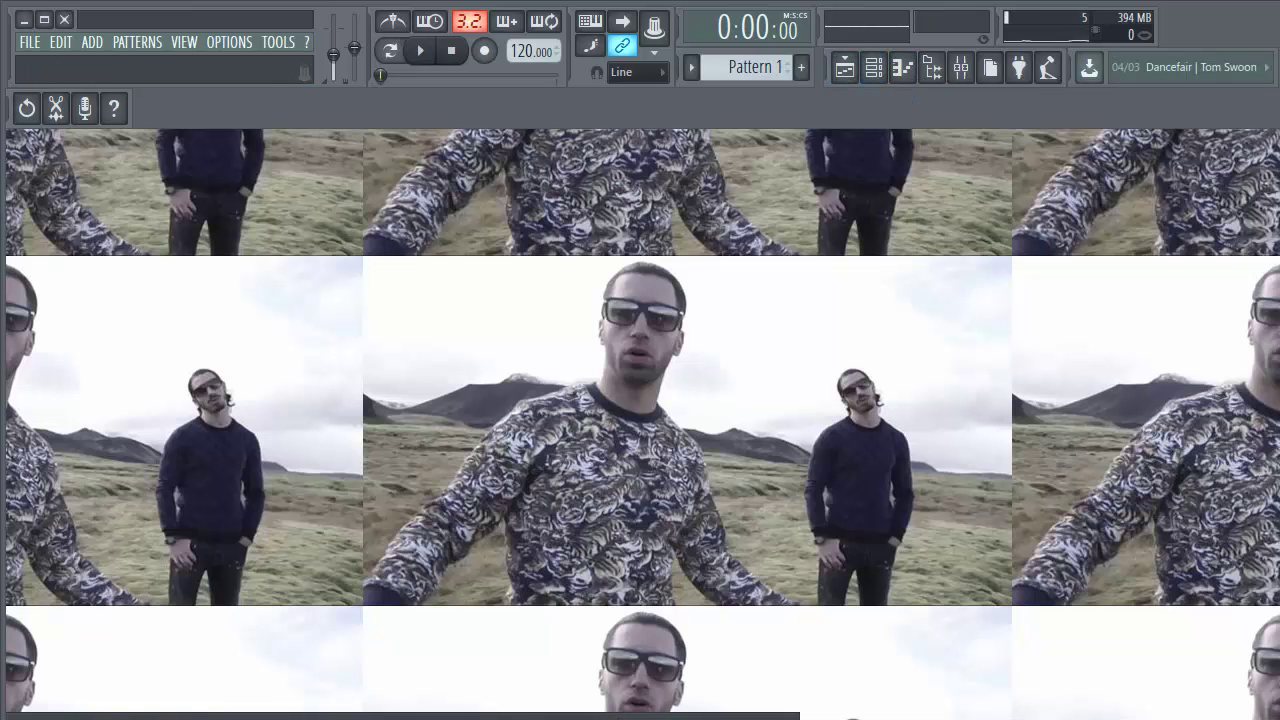
- Bring up the reFX Nexus plugin and lower the PN Digipiano preset's reverb mix to around the middle of its range
drag(670, 718, 950, 136)
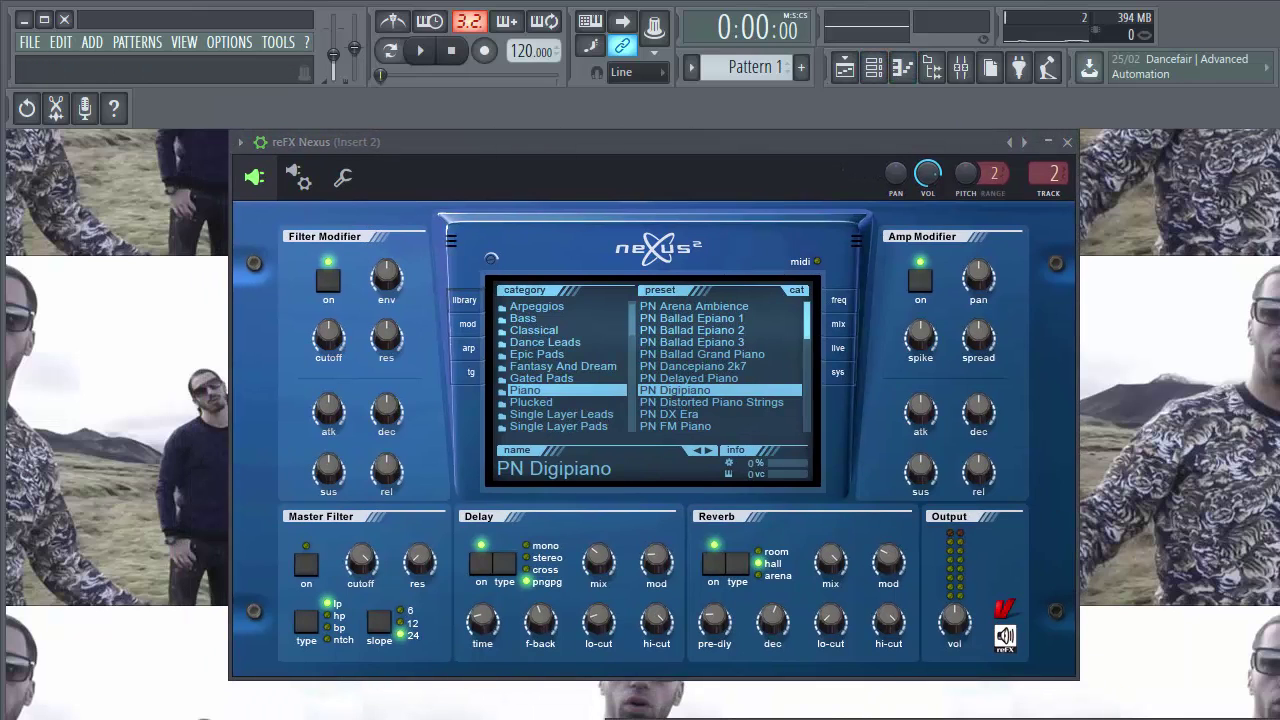
drag(1110, 718, 1077, 340)
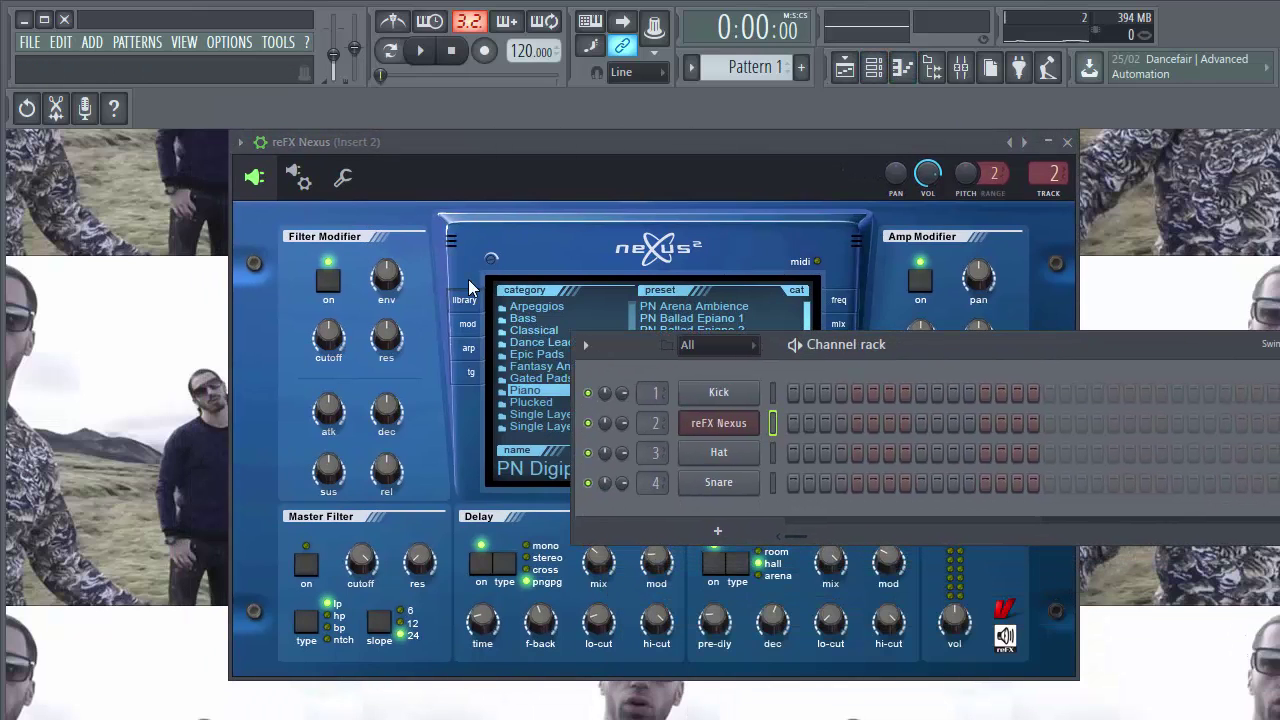
click(492, 166)
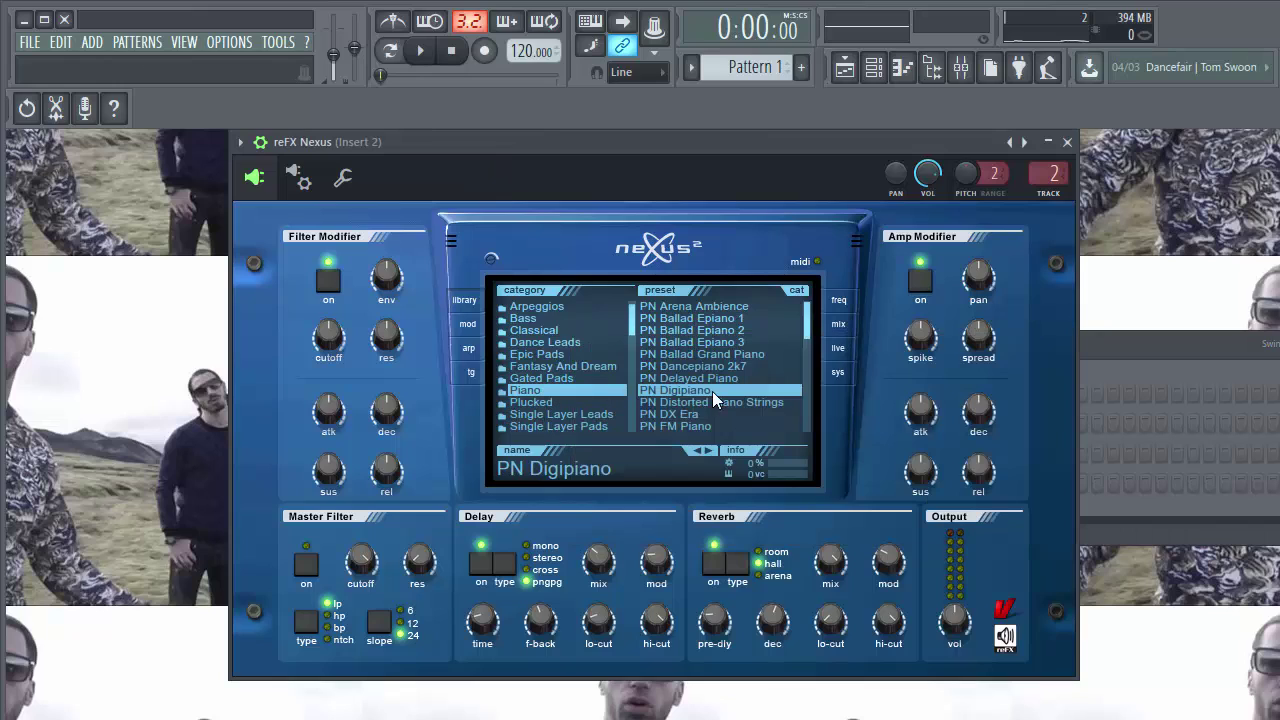
mouse_move(834, 560)
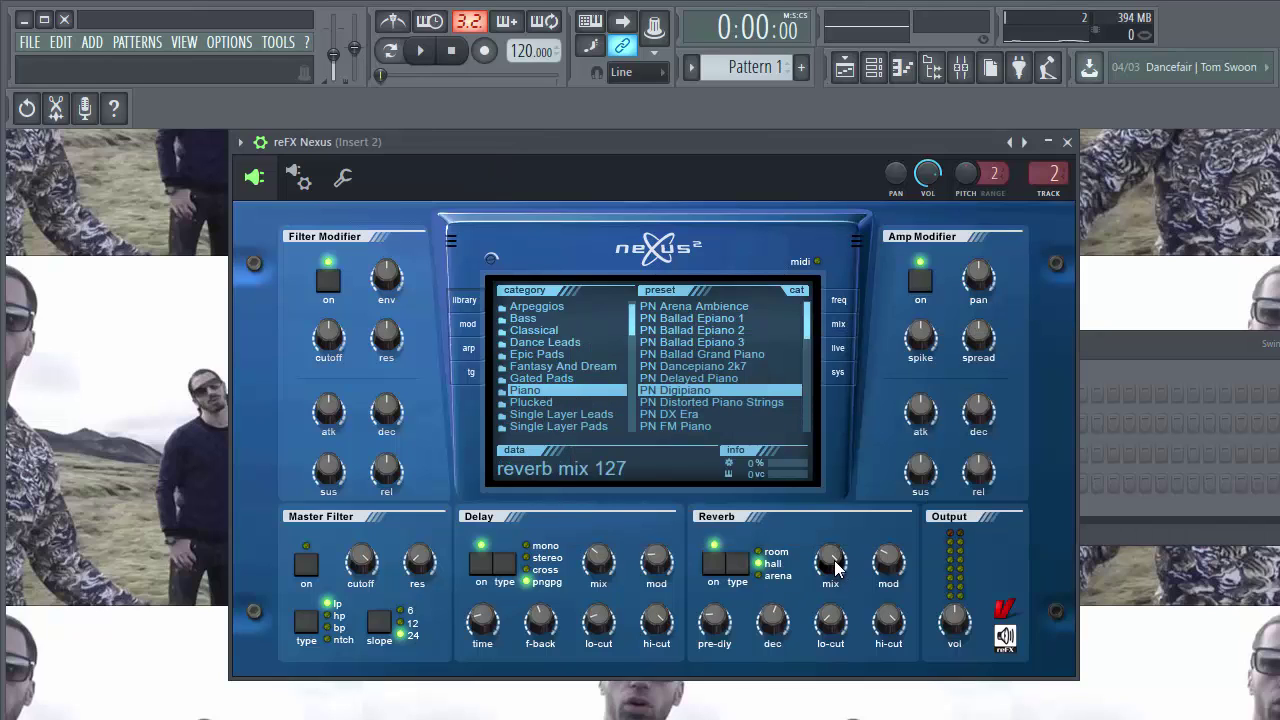
drag(834, 560, 834, 622)
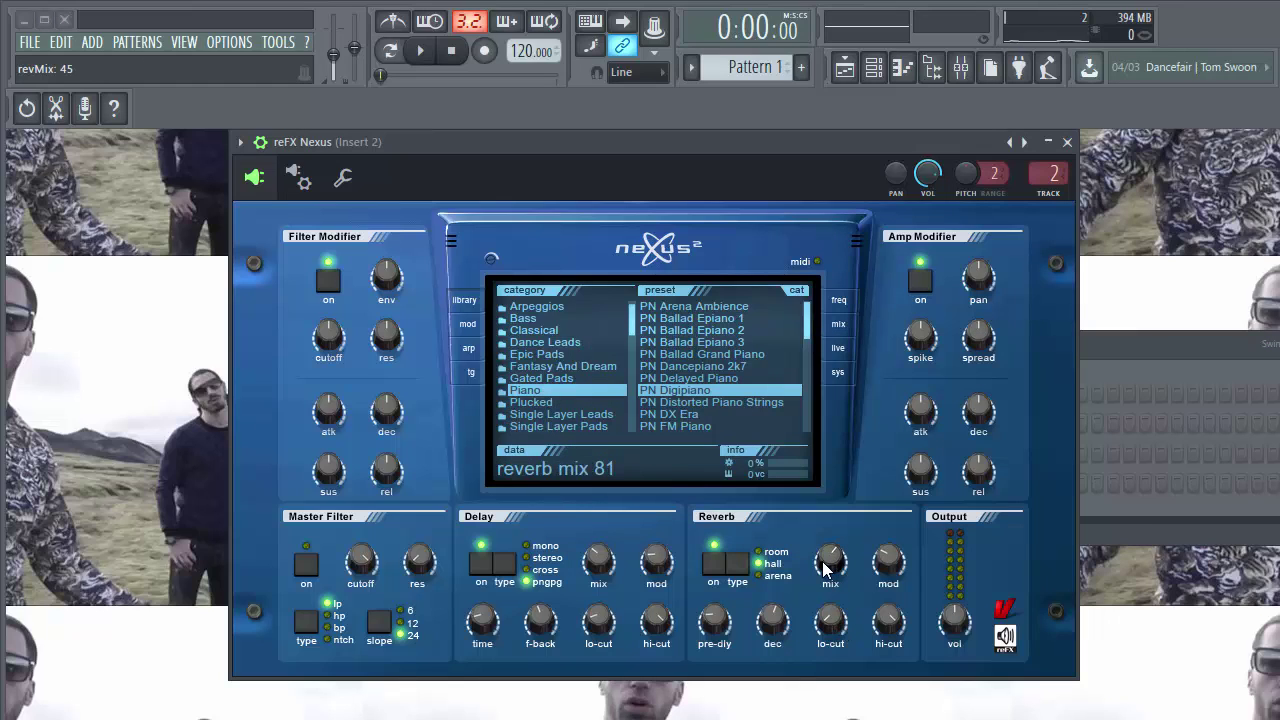
drag(832, 562, 843, 654)
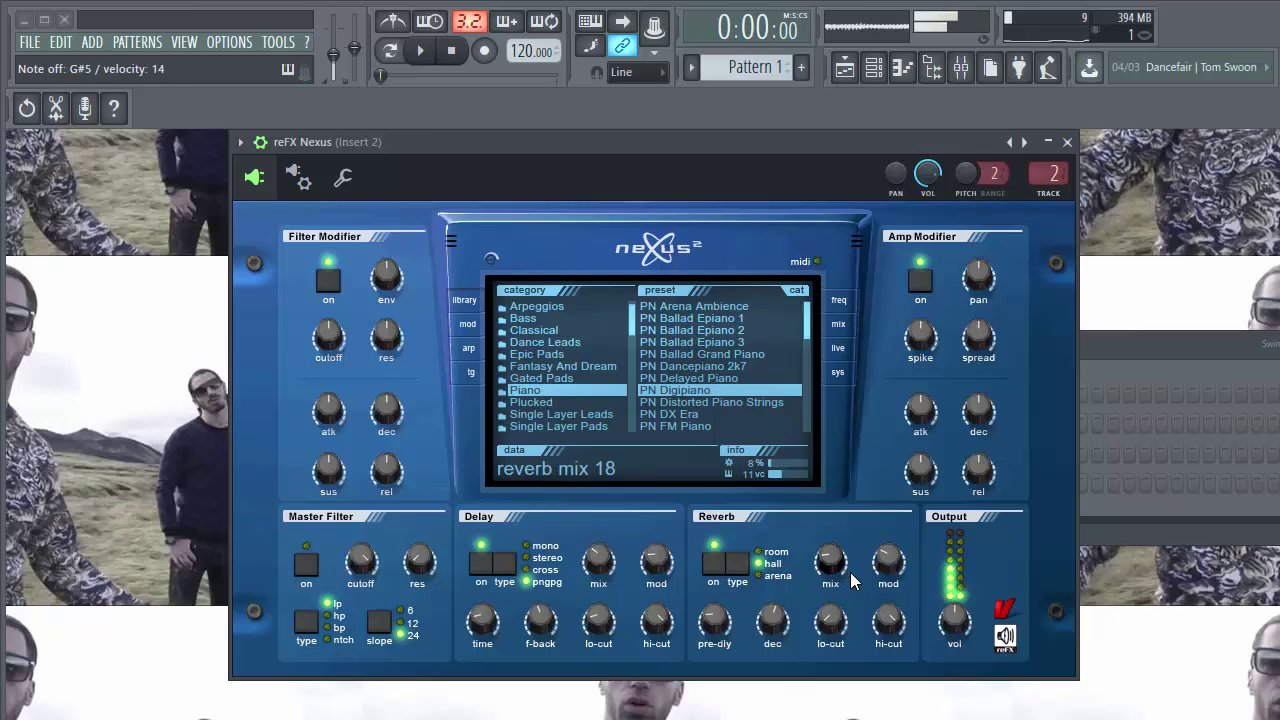
drag(849, 580, 838, 510)
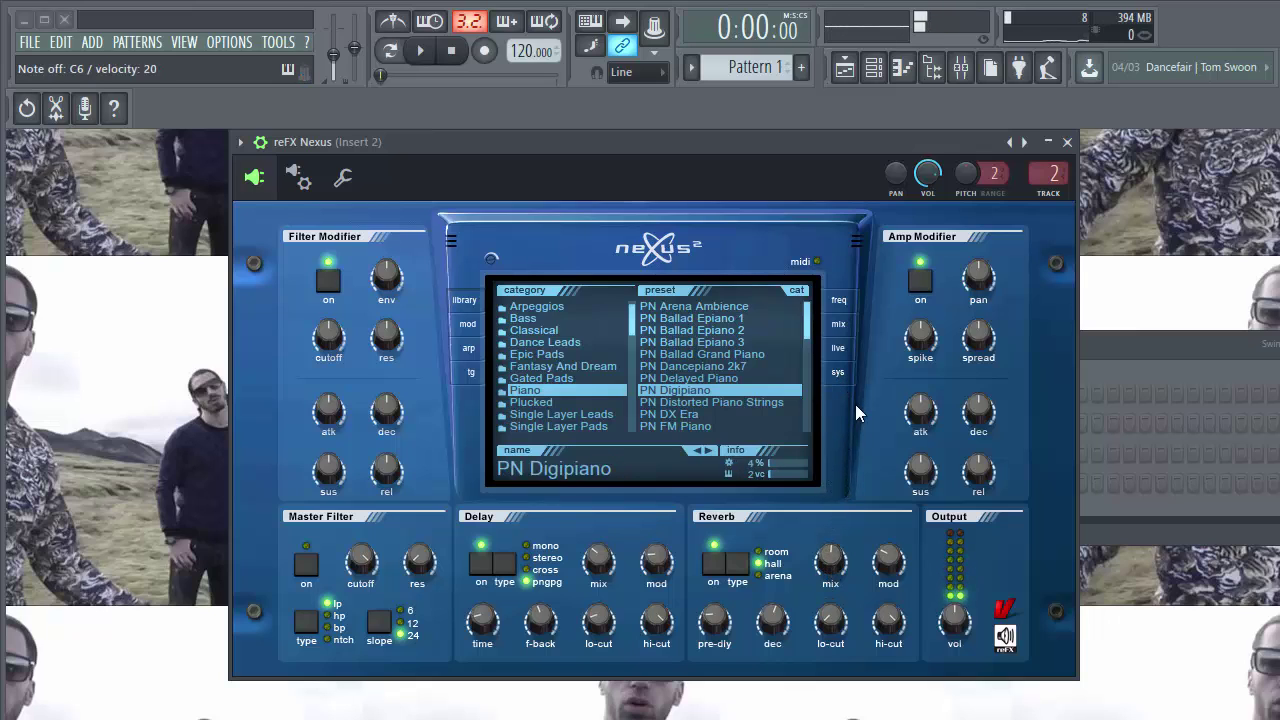
- Close the Nexus plugin window and open the piano roll for the reFX Nexus channel
click(841, 372)
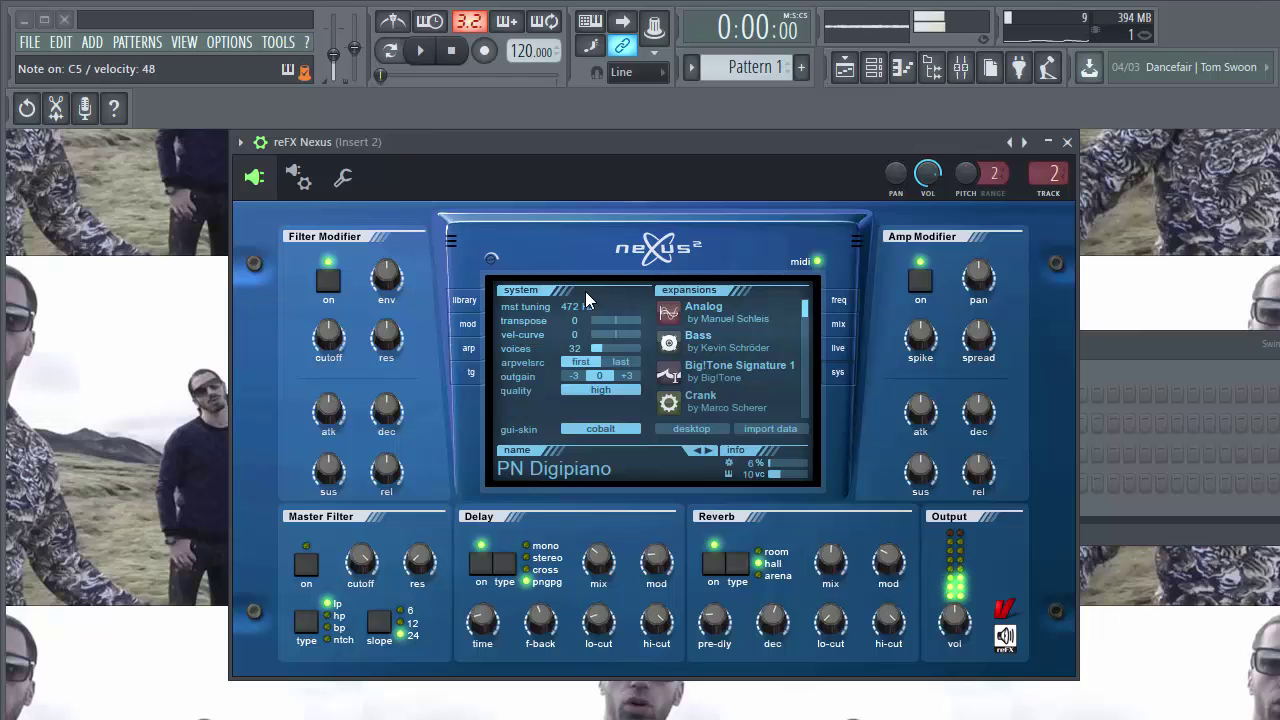
click(1067, 142)
drag(855, 349, 581, 350)
right_click(487, 445)
click(528, 429)
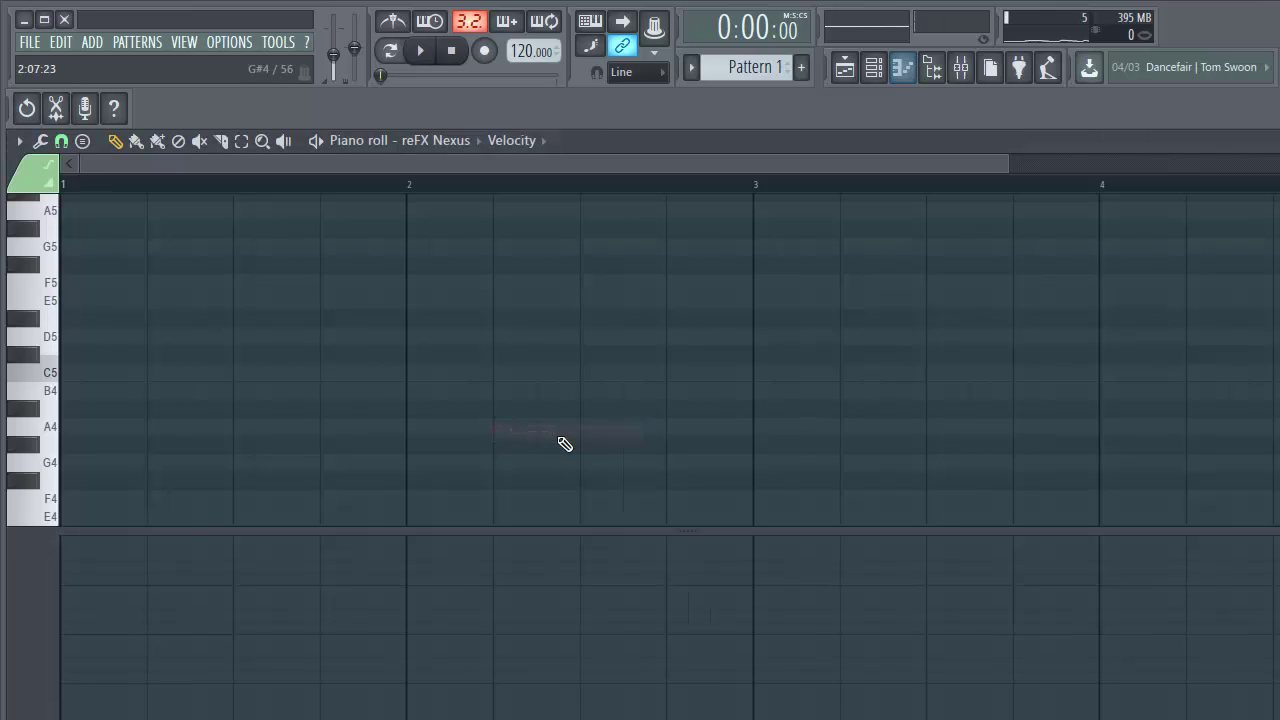
- Draw a one-beat chord of F5, G#5 and C6 at the start of bar 1
scroll(303, 192, down, 2)
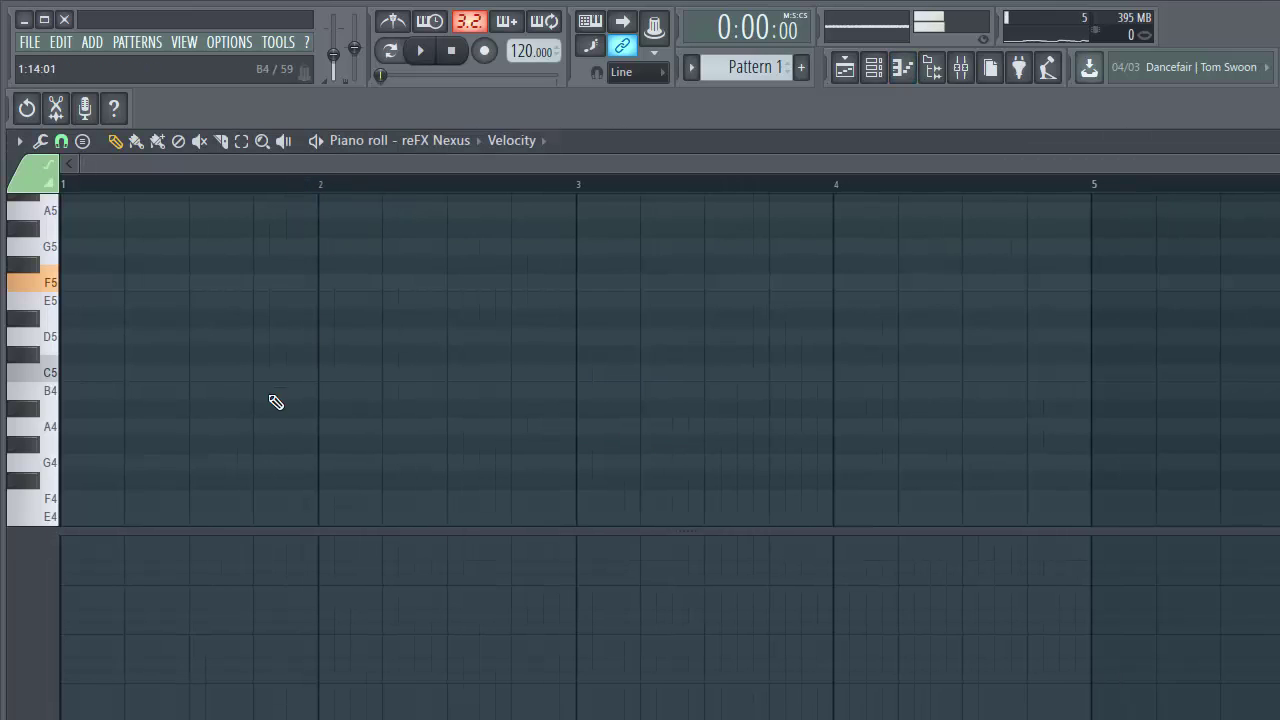
scroll(277, 408, up, 2)
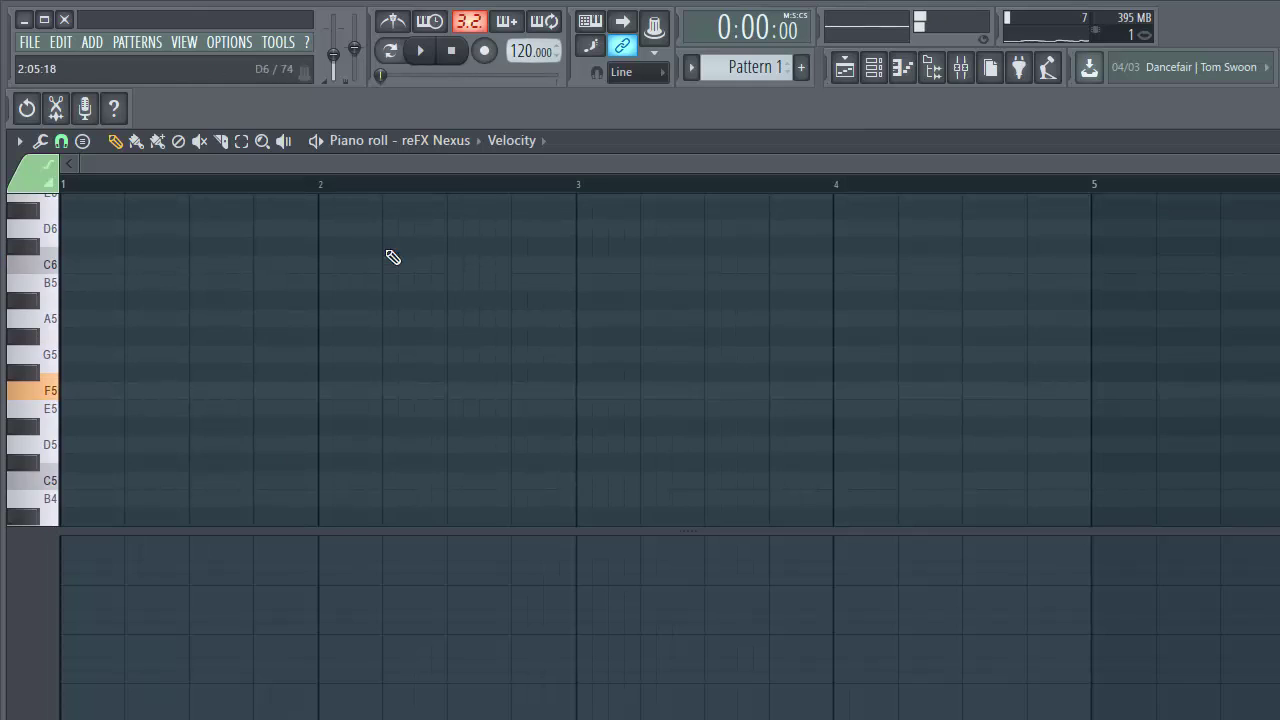
scroll(390, 265, up, 2)
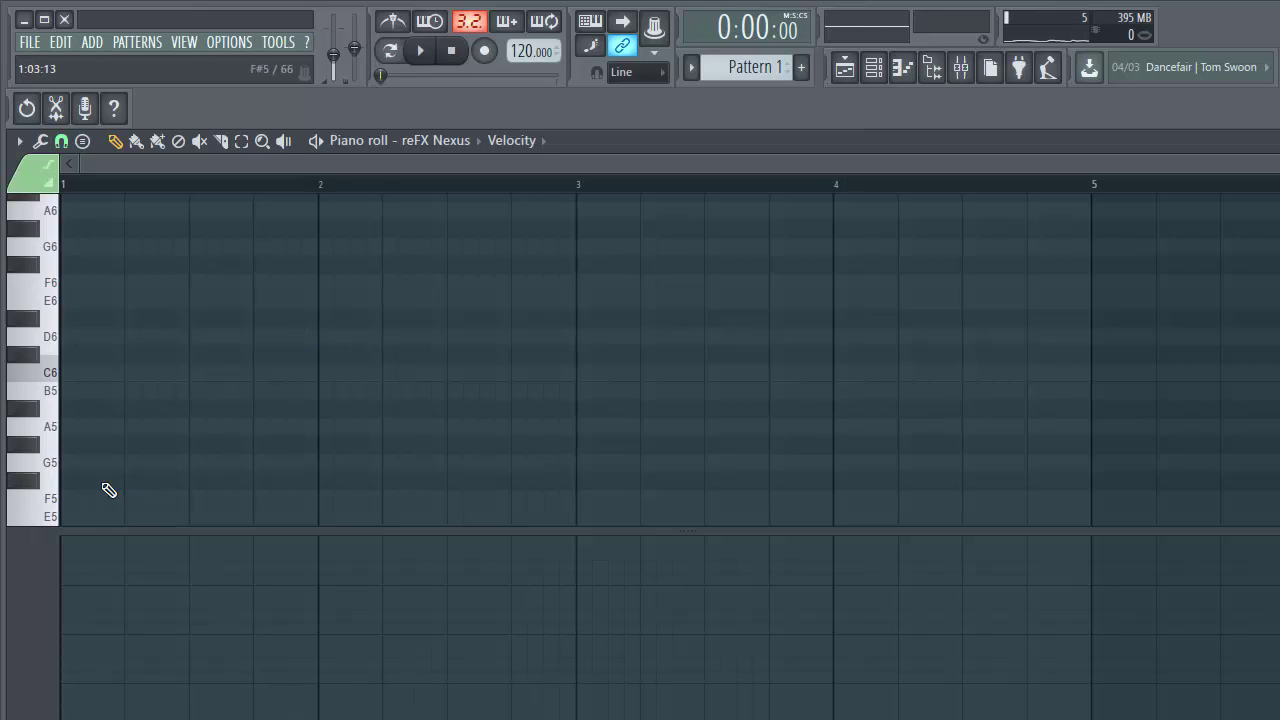
drag(115, 496, 6, 495)
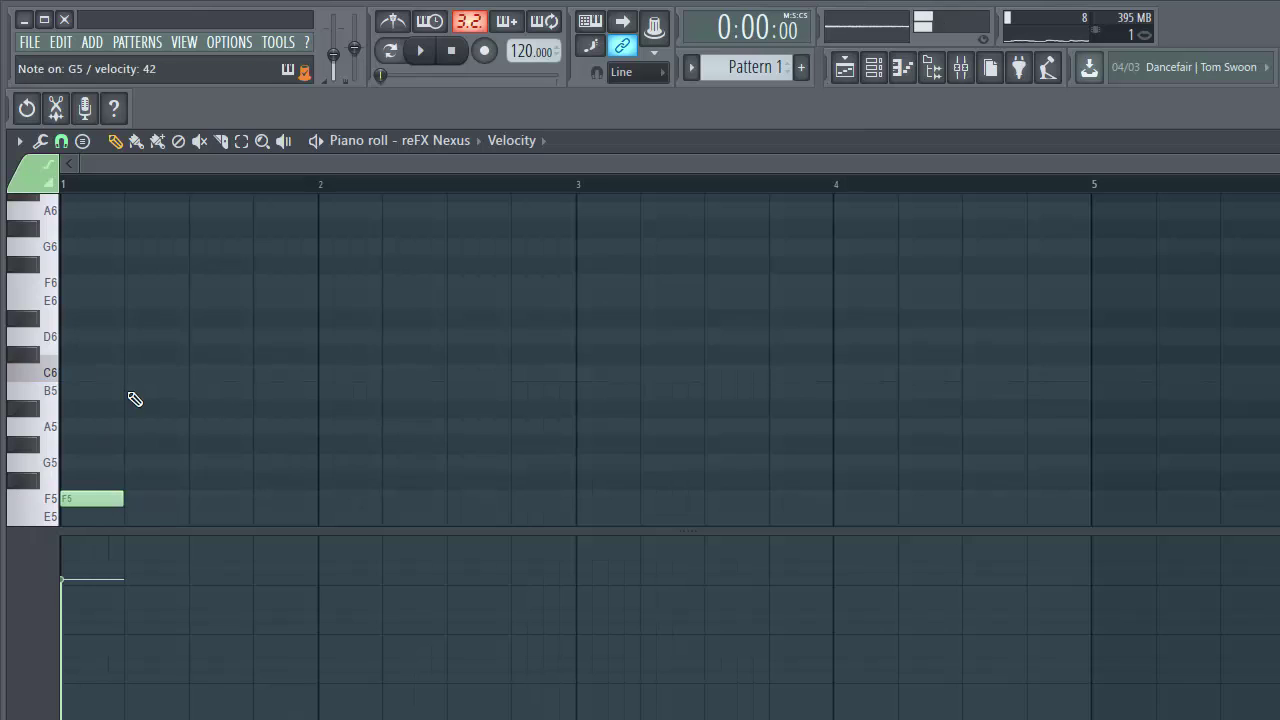
drag(96, 461, 45, 463)
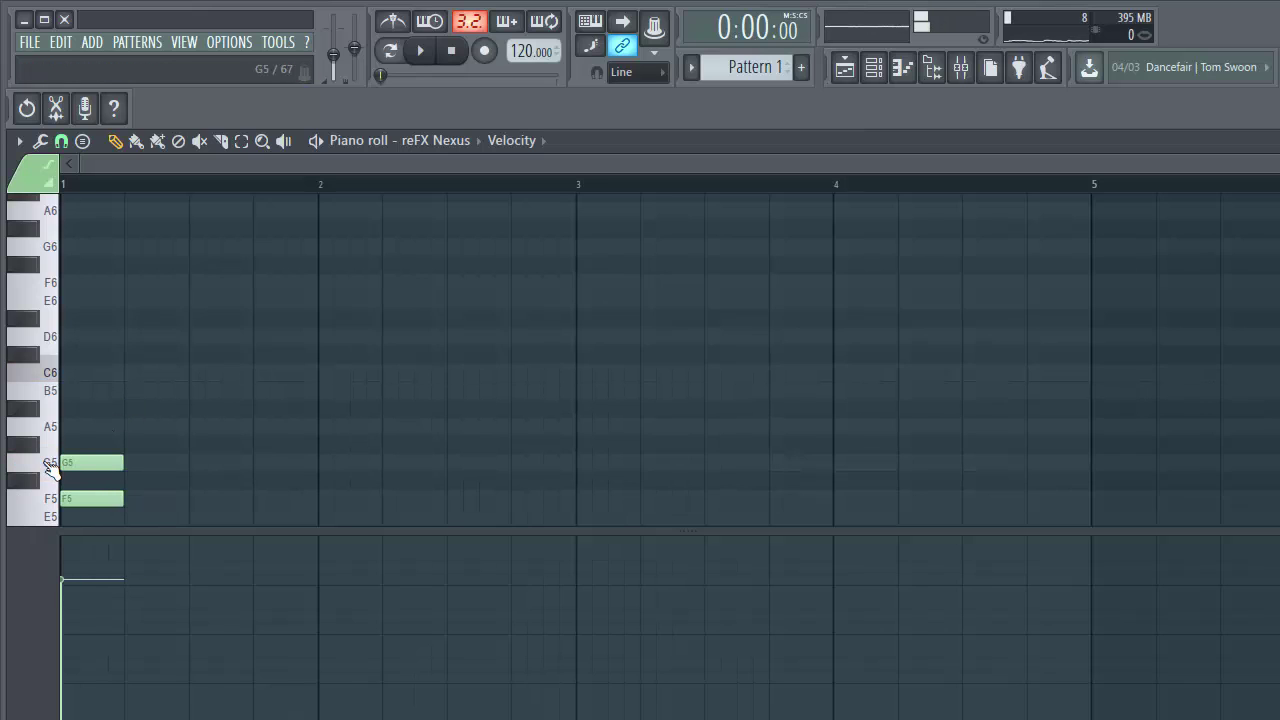
drag(89, 452, 89, 434)
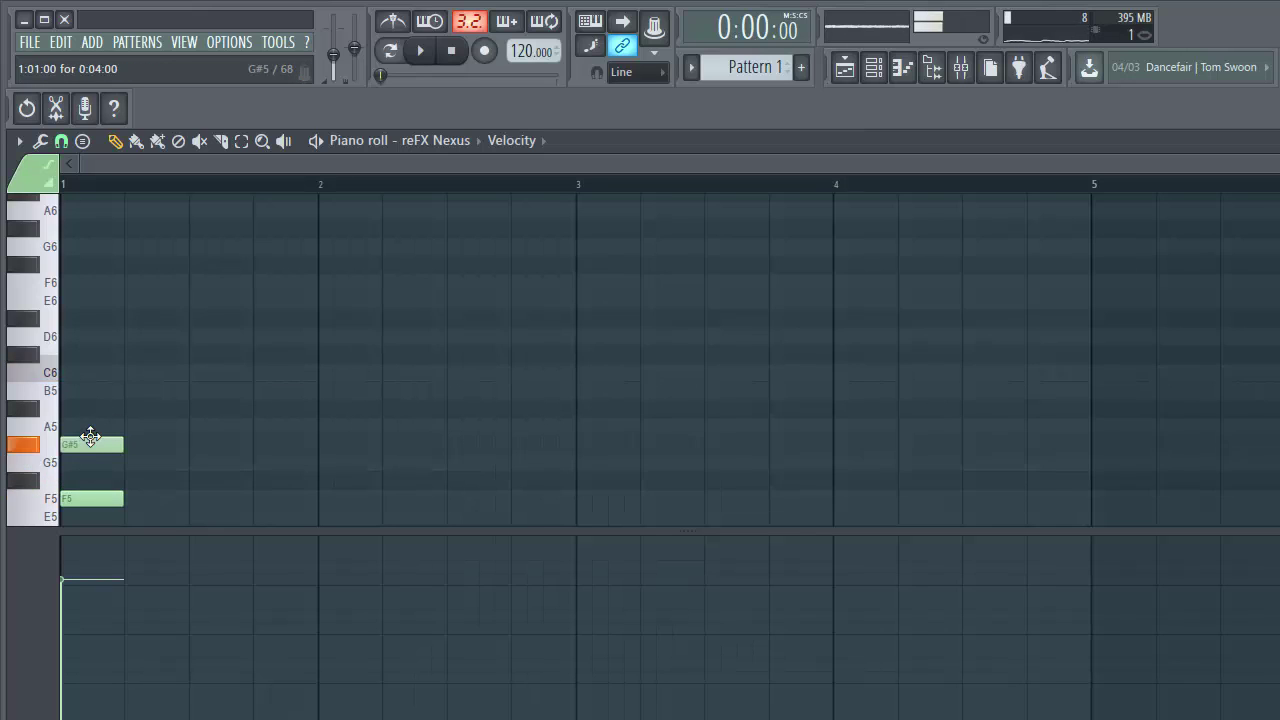
click(88, 374)
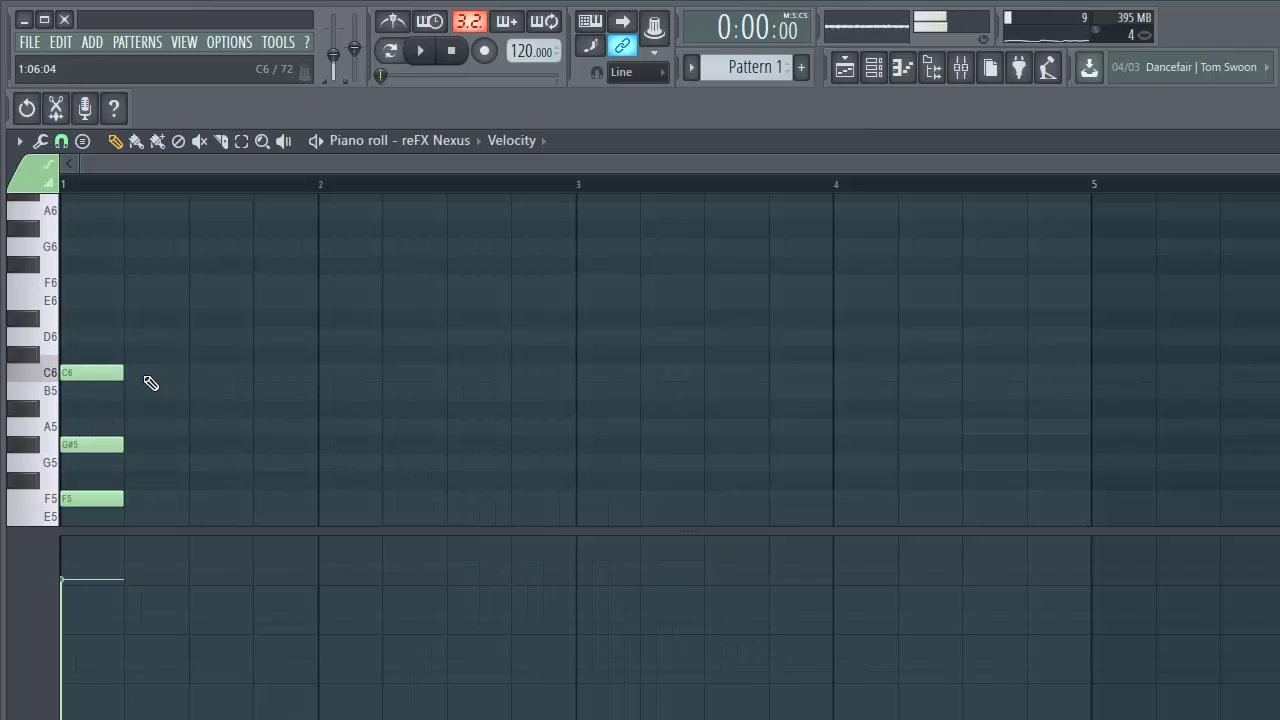
- Switch playback to pattern mode and listen to the chord
key(space)
key(space)
key(space)
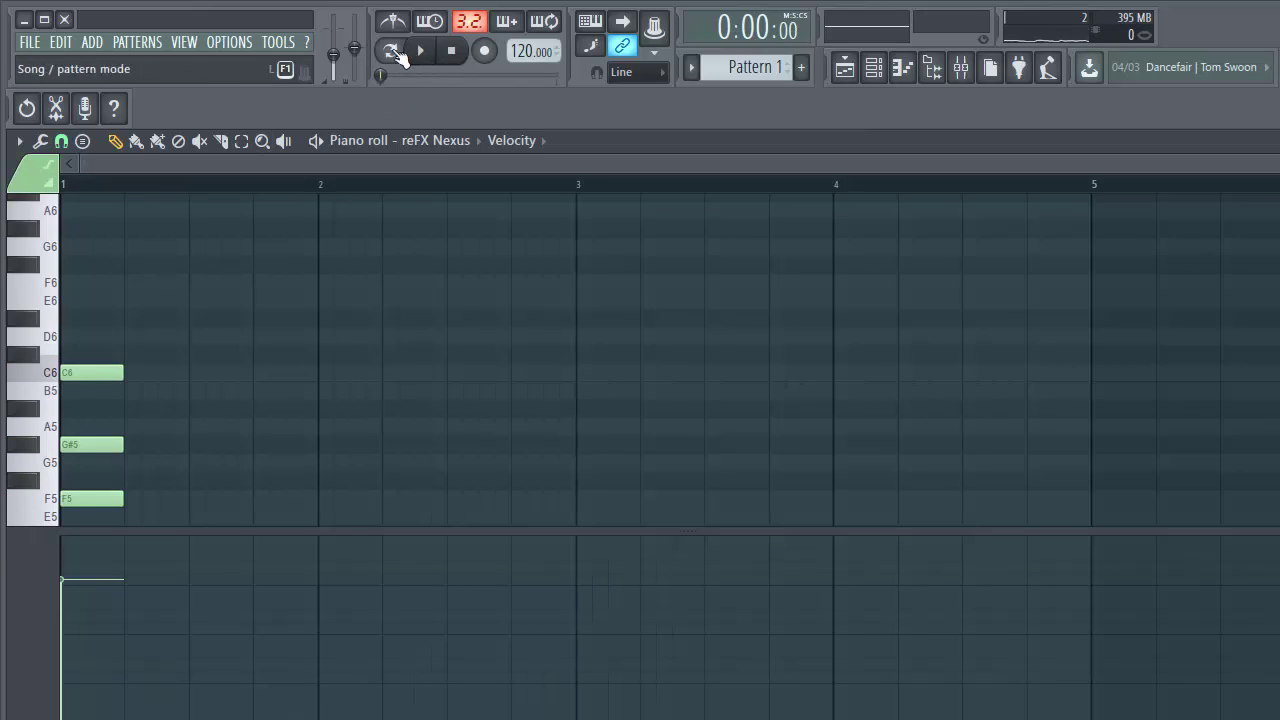
key(space)
key(space)
drag(531, 533, 504, 716)
scroll(190, 204, up, 3)
scroll(300, 331, down, 6)
drag(507, 716, 470, 368)
key(space)
key(space)
scroll(200, 291, up, 2)
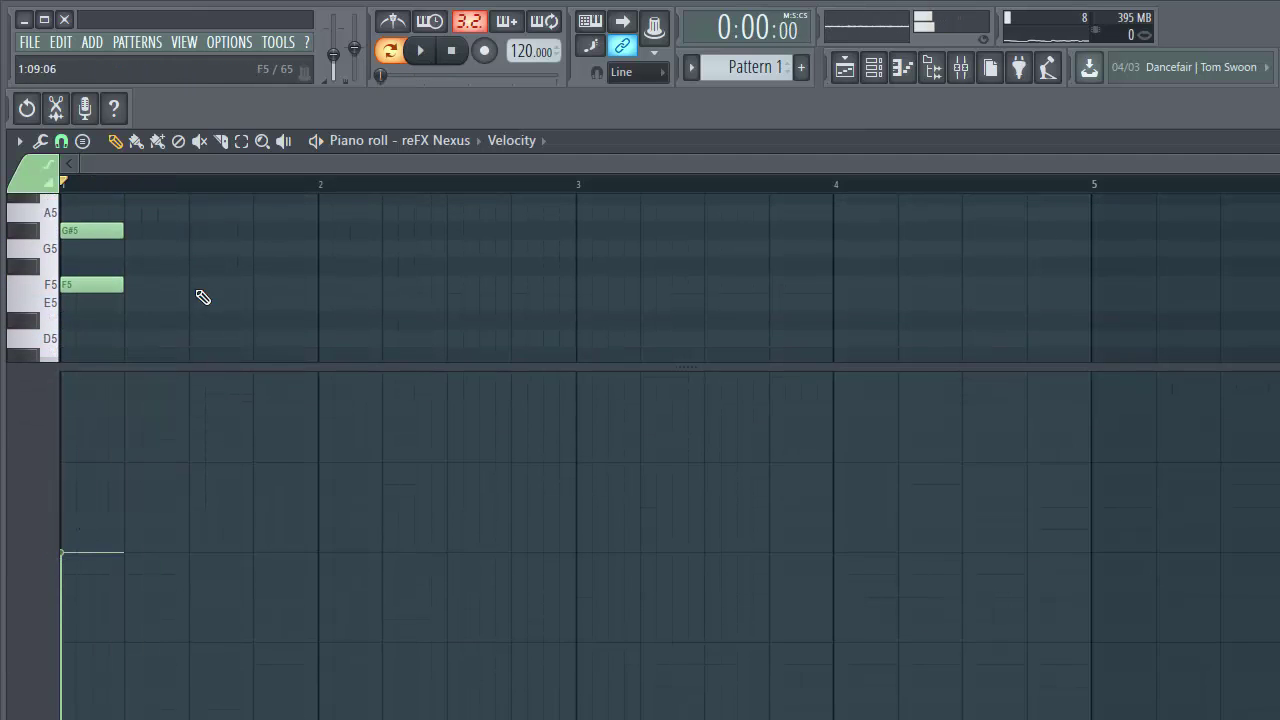
- Shrink the velocity area and delete the three chord notes at the start of bar 1
scroll(206, 306, down, 2)
drag(451, 371, 382, 558)
right_click(92, 337)
right_click(92, 282)
right_click(92, 210)
- Show the playlist, then turn on the metronome and switch playback to song mode
click(844, 67)
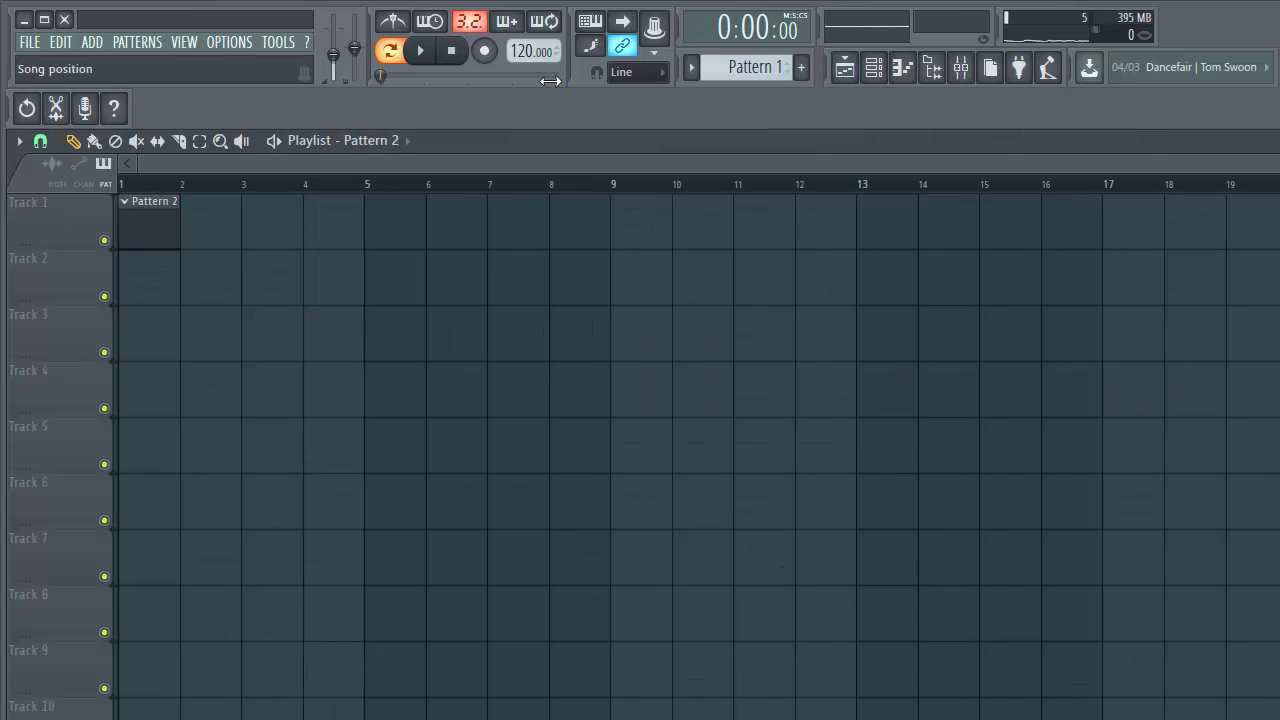
click(403, 25)
key(space)
key(space)
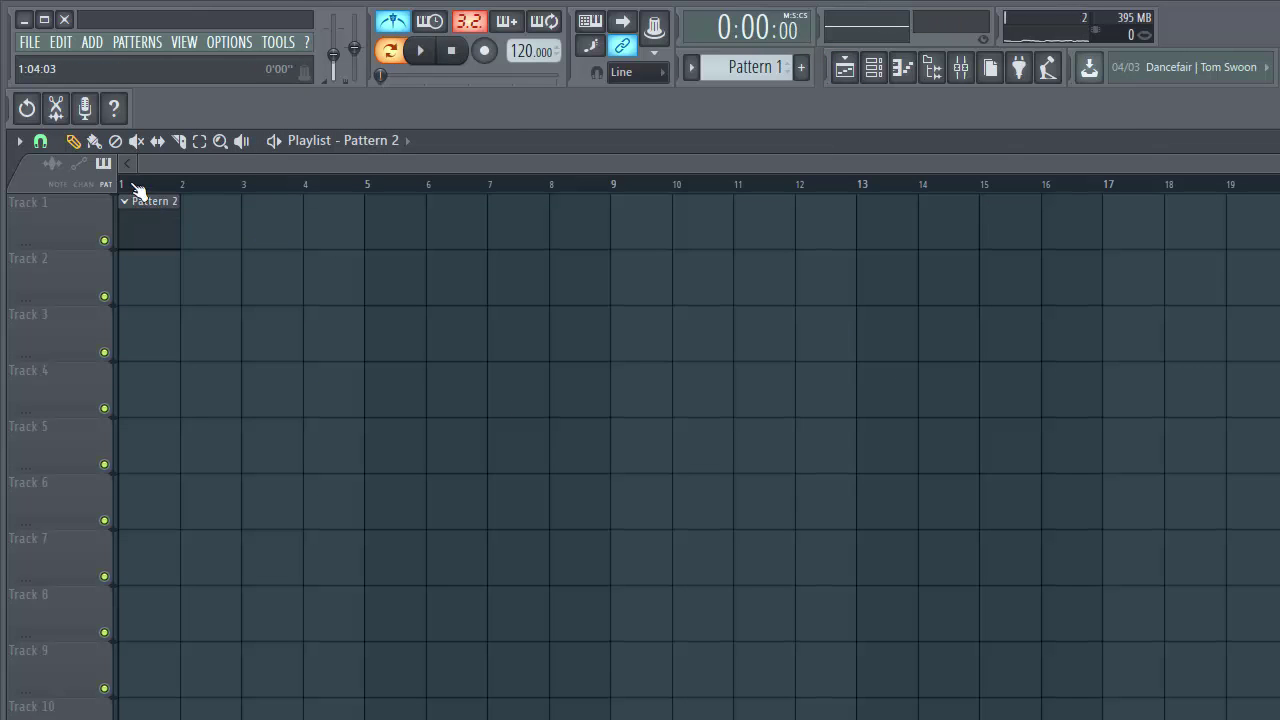
key(l)
- Show the channel rack and extend the Pattern 2 clip on Track 1 to bar 11
click(873, 67)
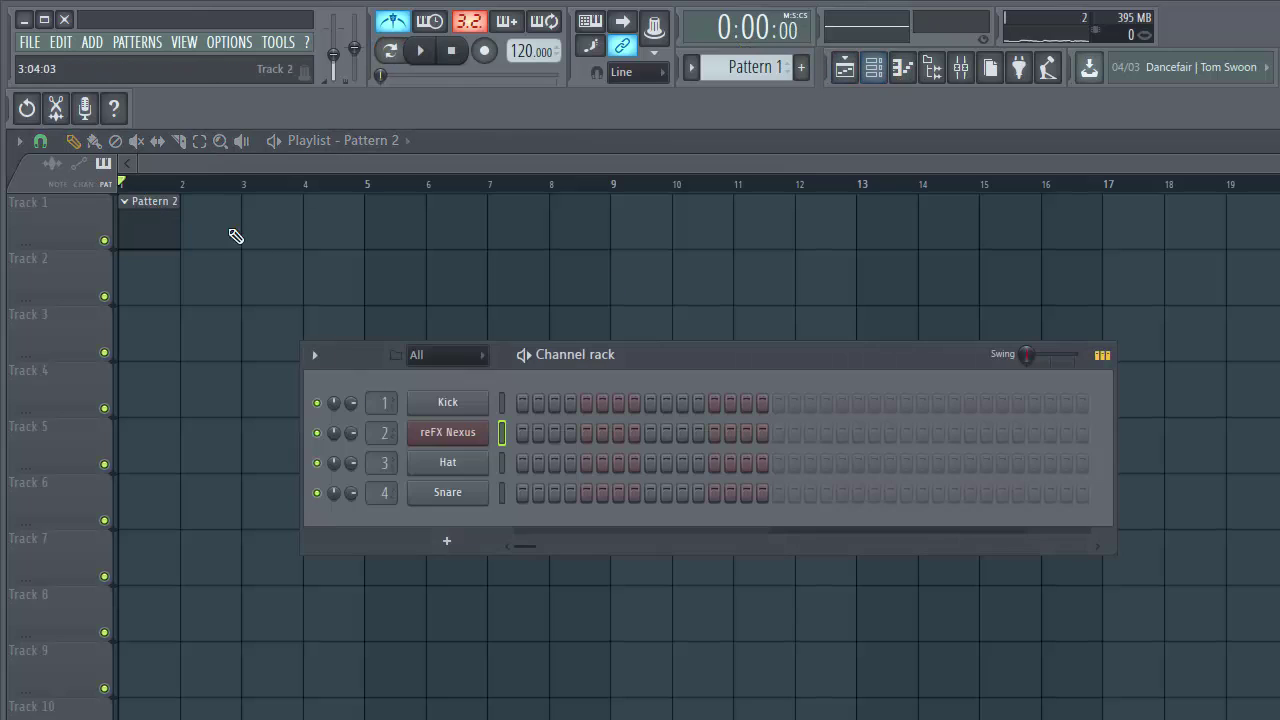
drag(180, 225, 733, 217)
click(874, 66)
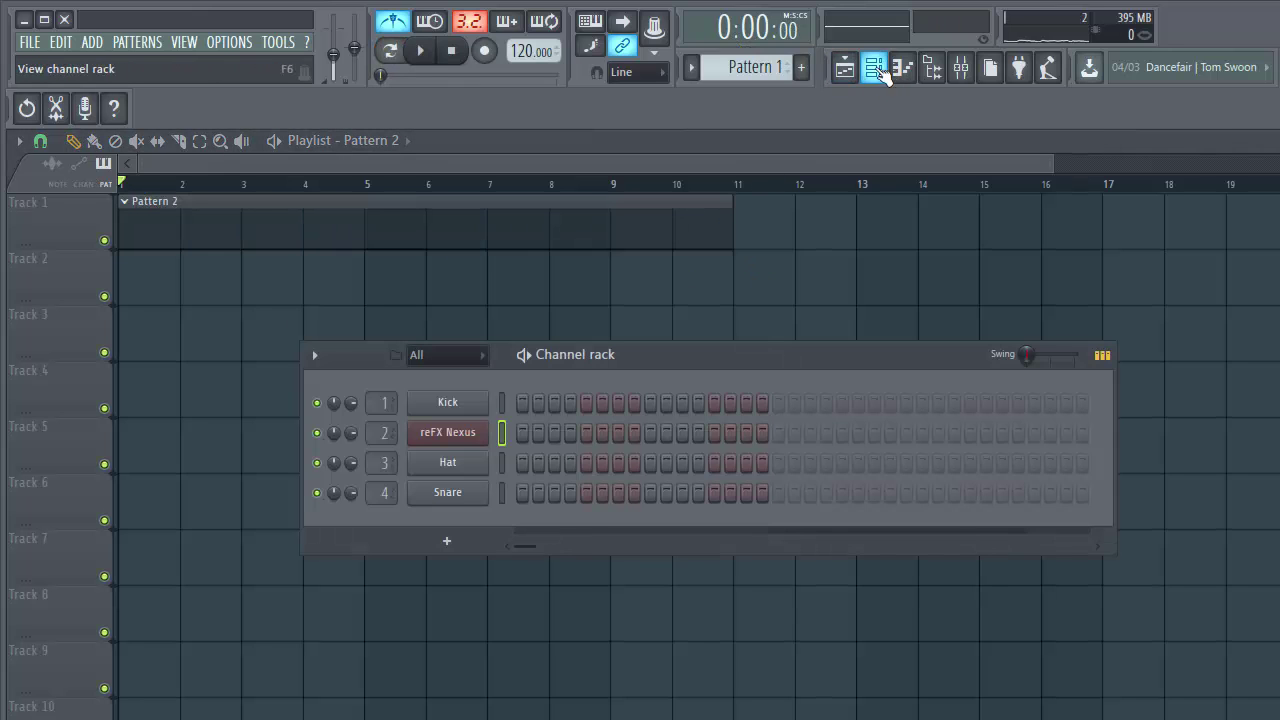
- Record the Nexus piano performance into Pattern 1 with the Everything option, stopping during bar 4
click(486, 51)
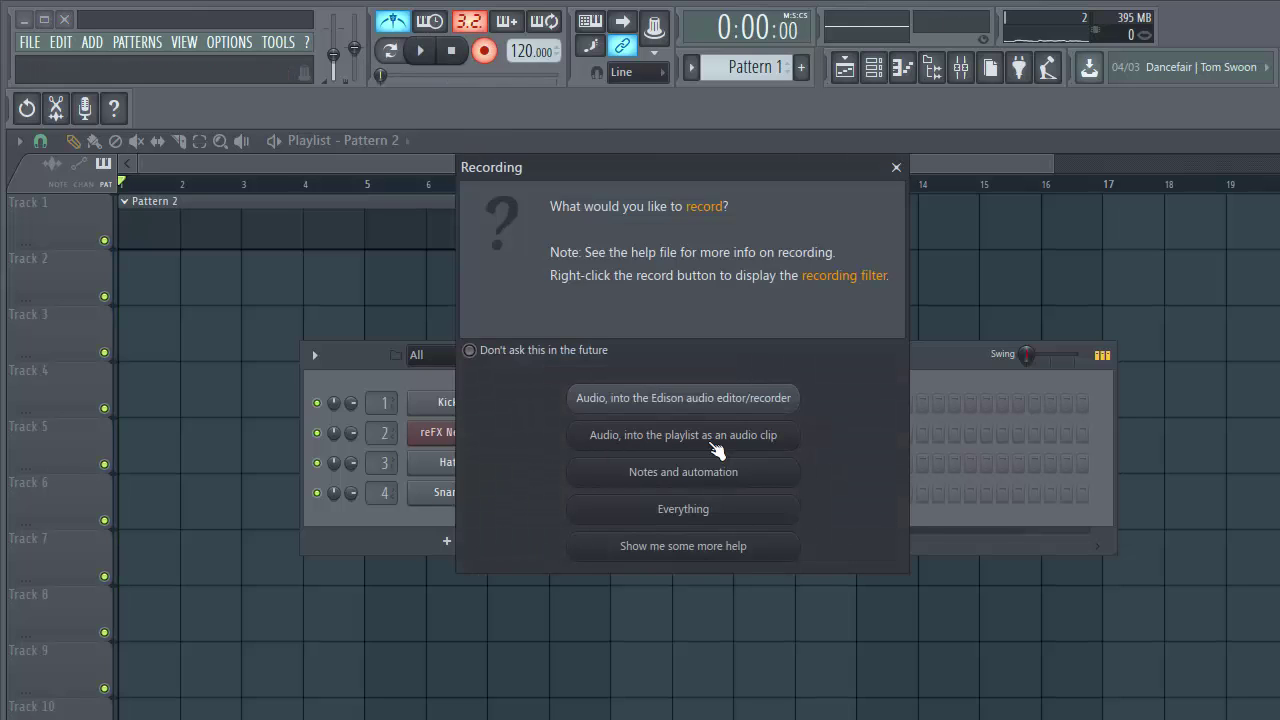
click(713, 512)
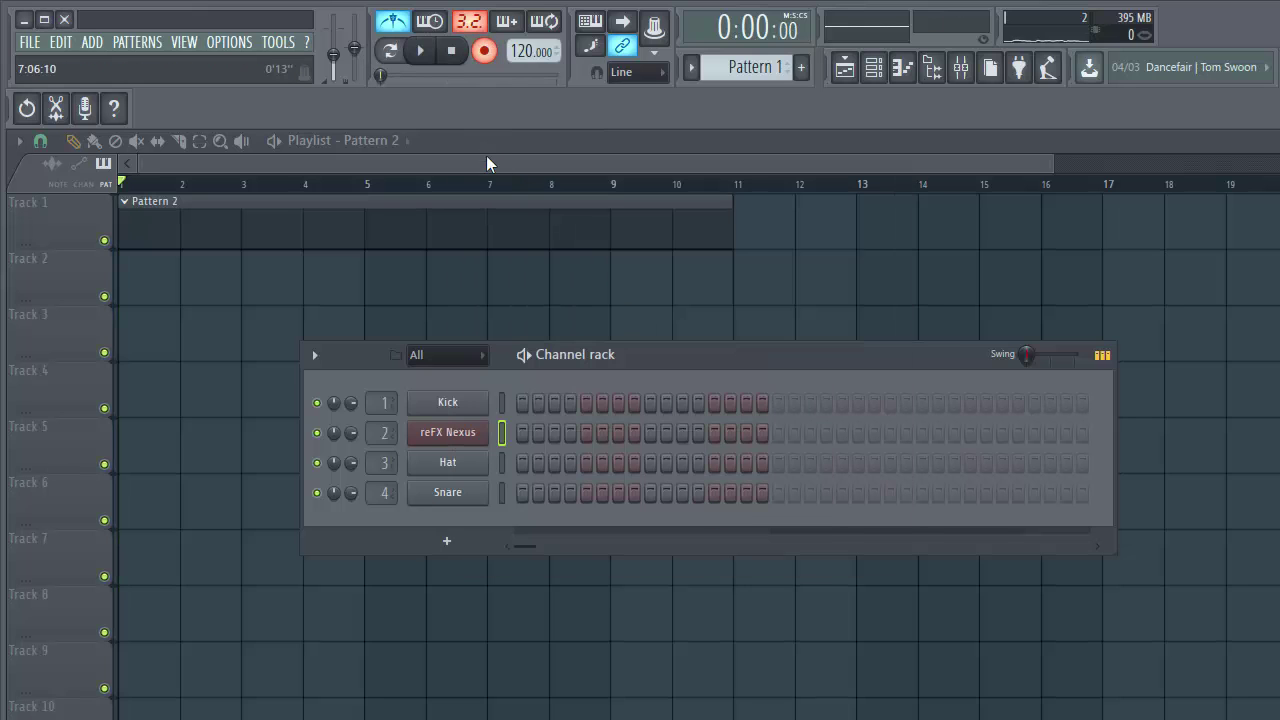
click(423, 53)
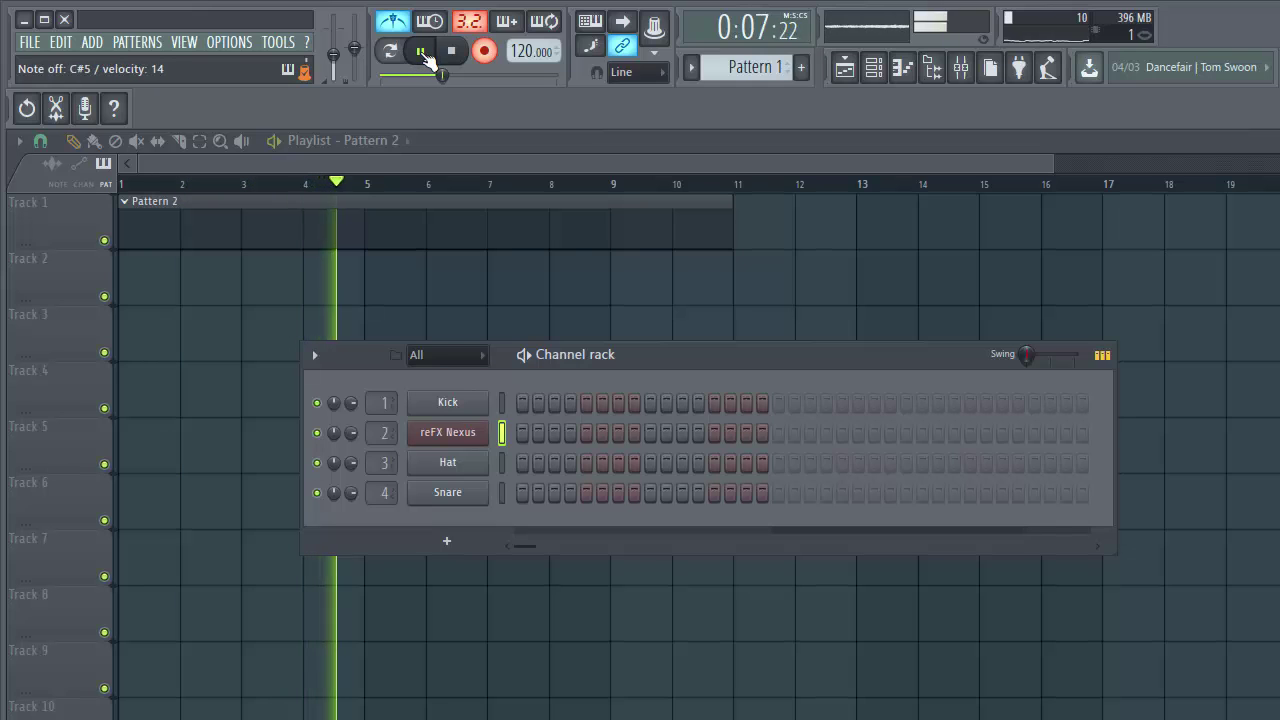
click(451, 50)
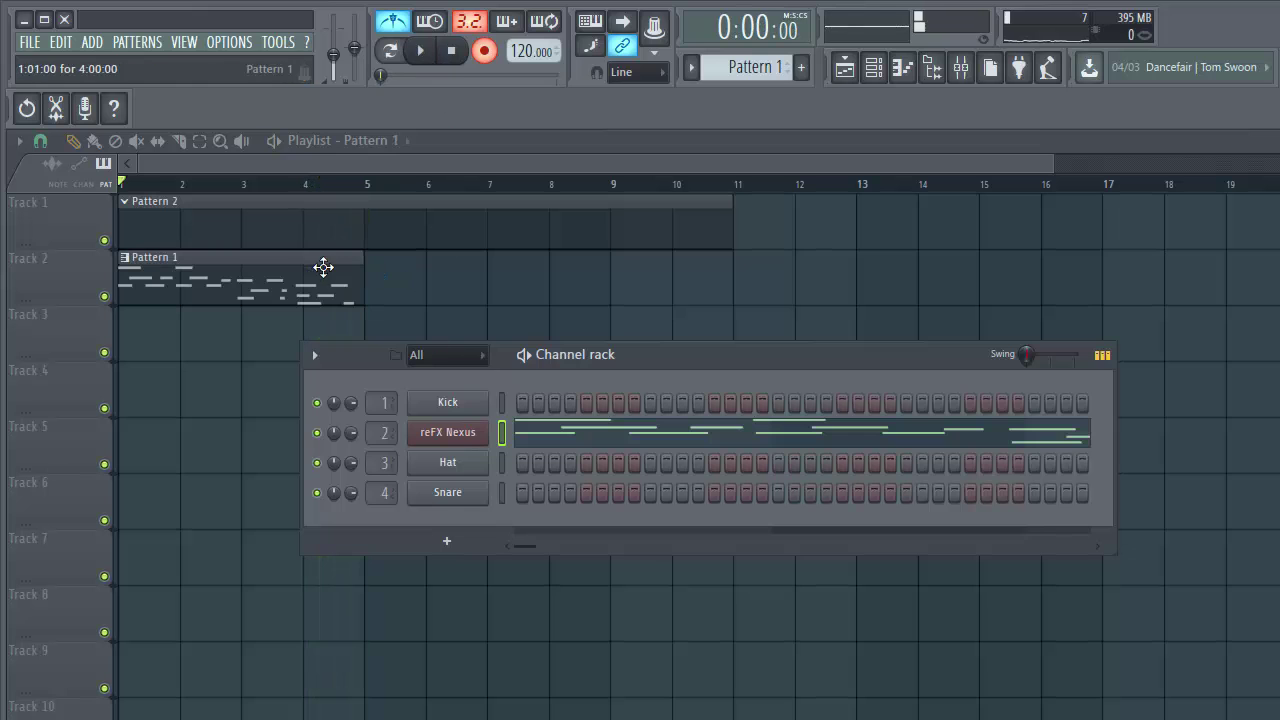
- Open the recorded Pattern 1 clip in the piano roll and quantize its notes with the Default template
click(352, 237)
double_click(331, 298)
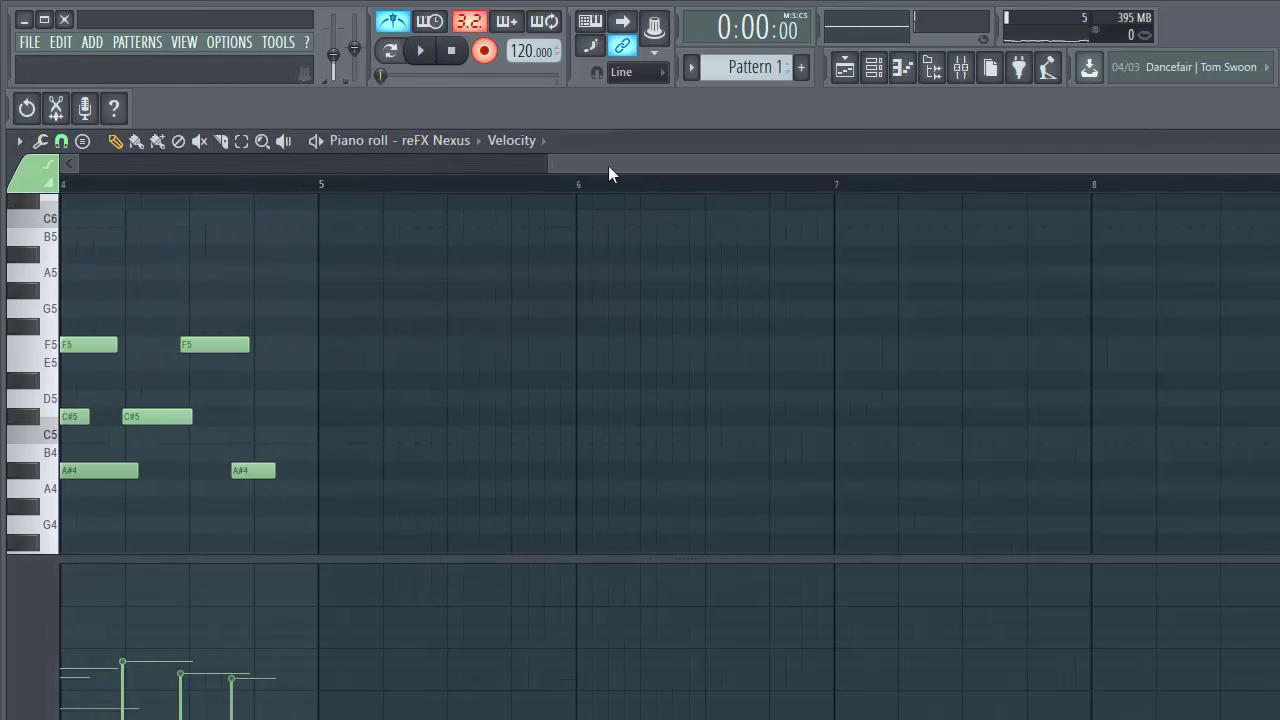
drag(608, 173, 140, 170)
scroll(380, 187, down, 3)
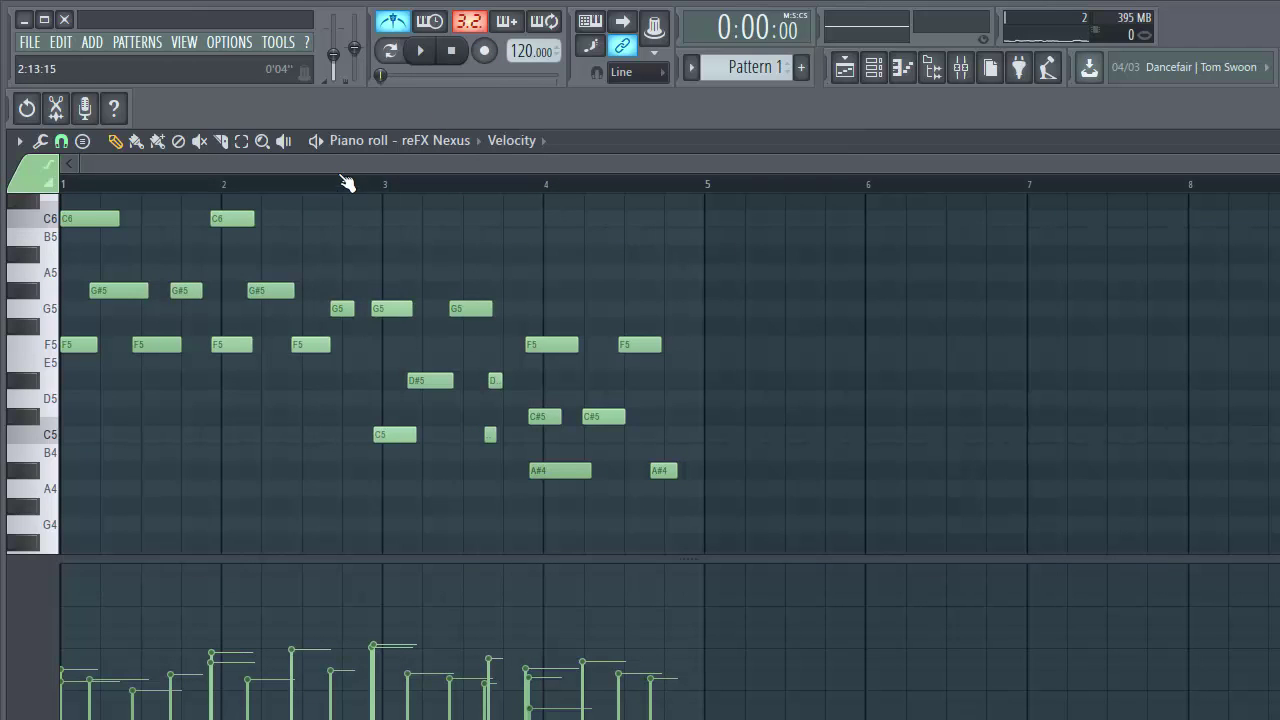
key(alt+q)
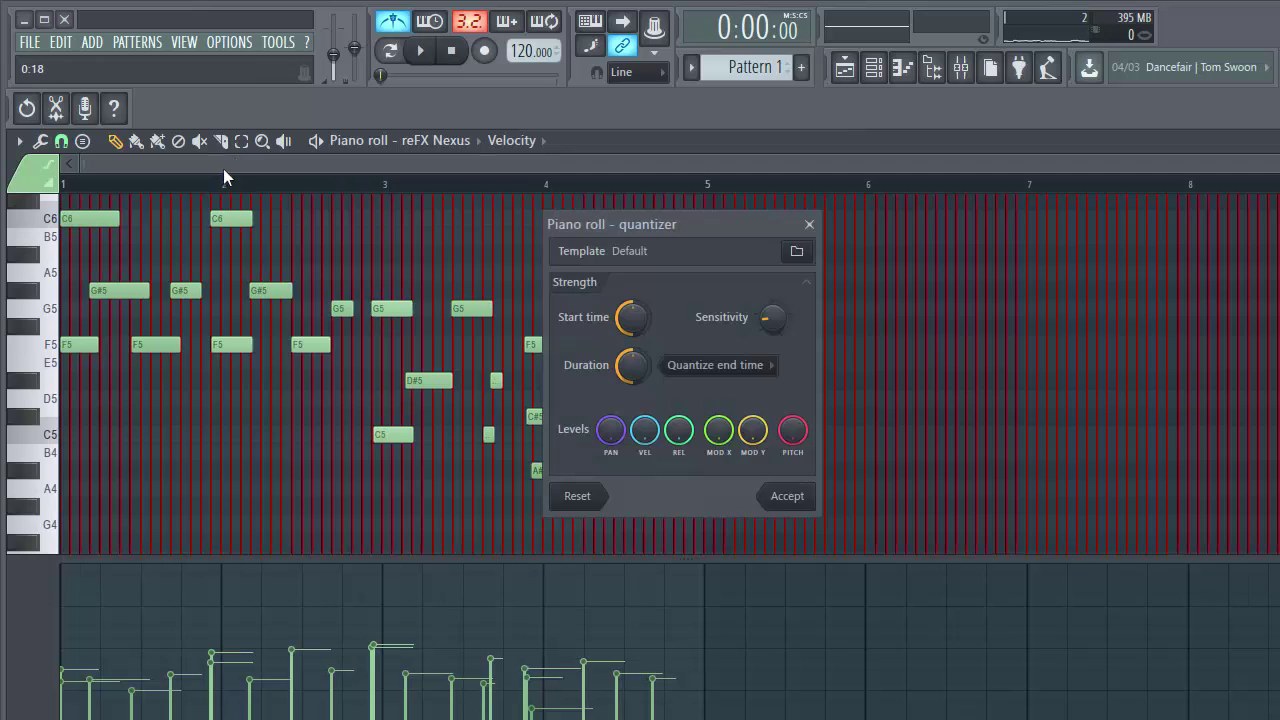
click(790, 497)
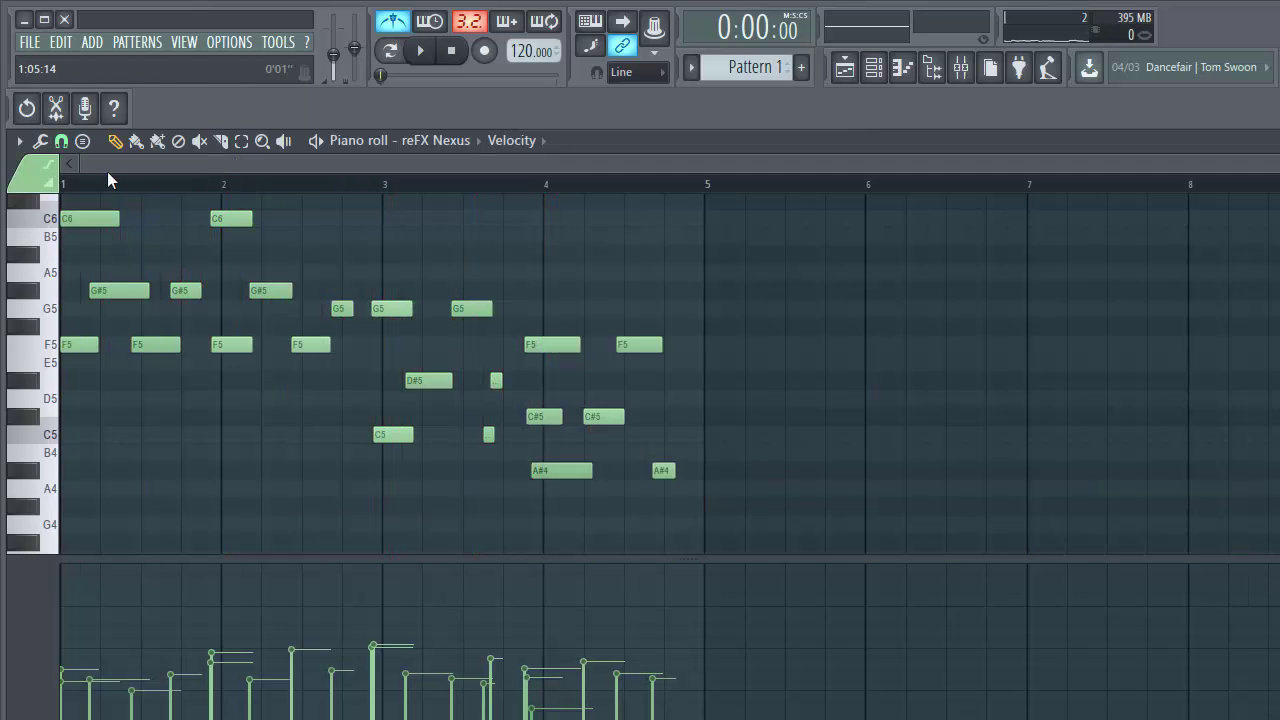
- Move the first G#5 note to start on beat 2 of bar 1 and play the pattern back
scroll(107, 171, up, 3)
click(146, 290)
right_click(143, 290)
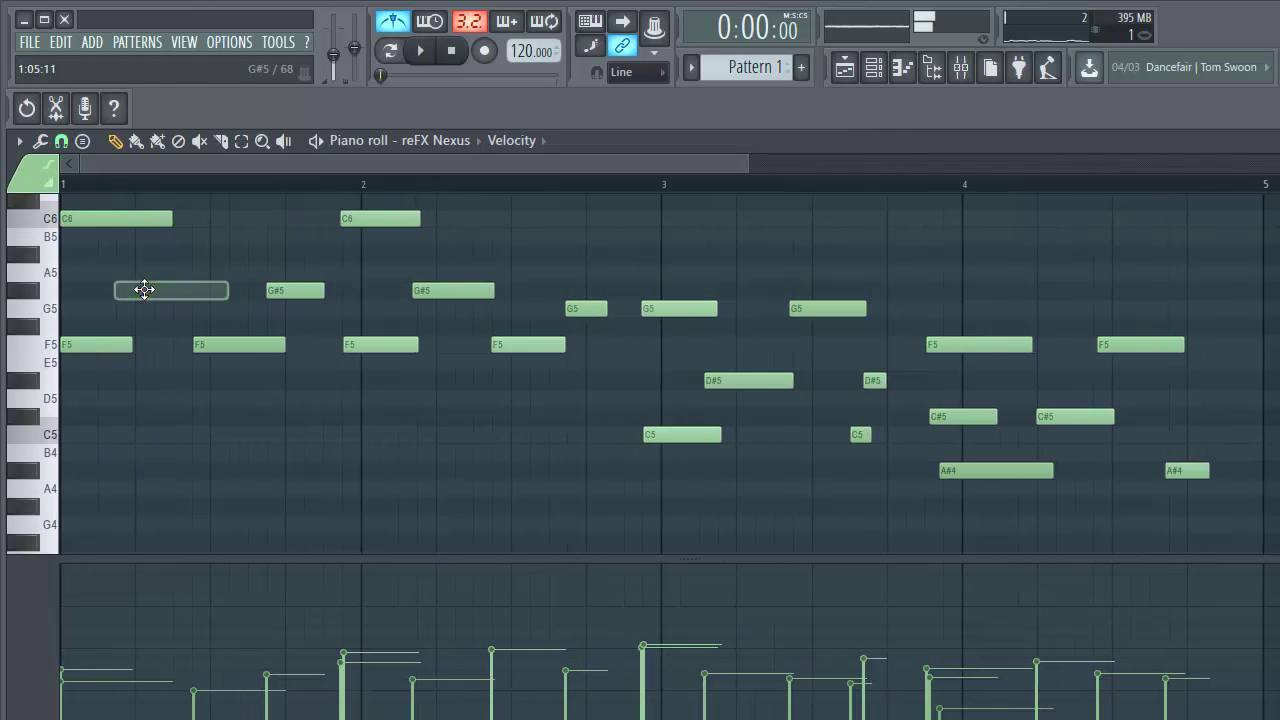
click(137, 291)
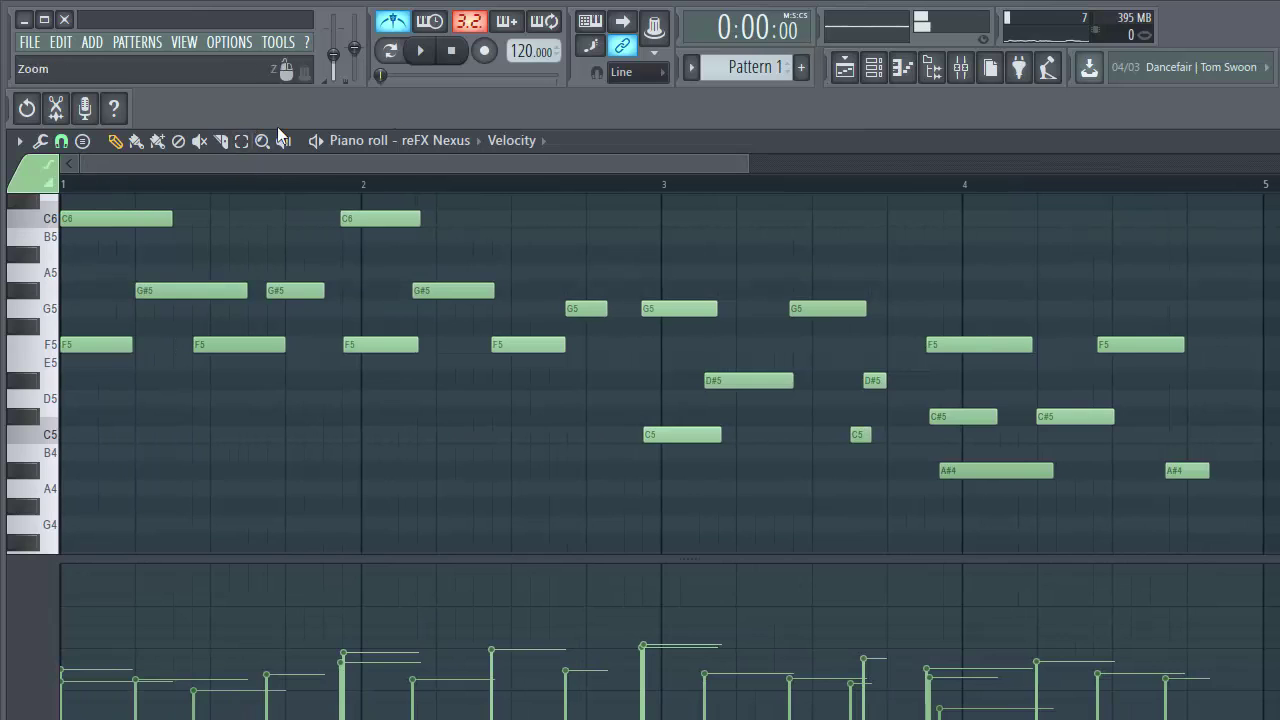
click(426, 55)
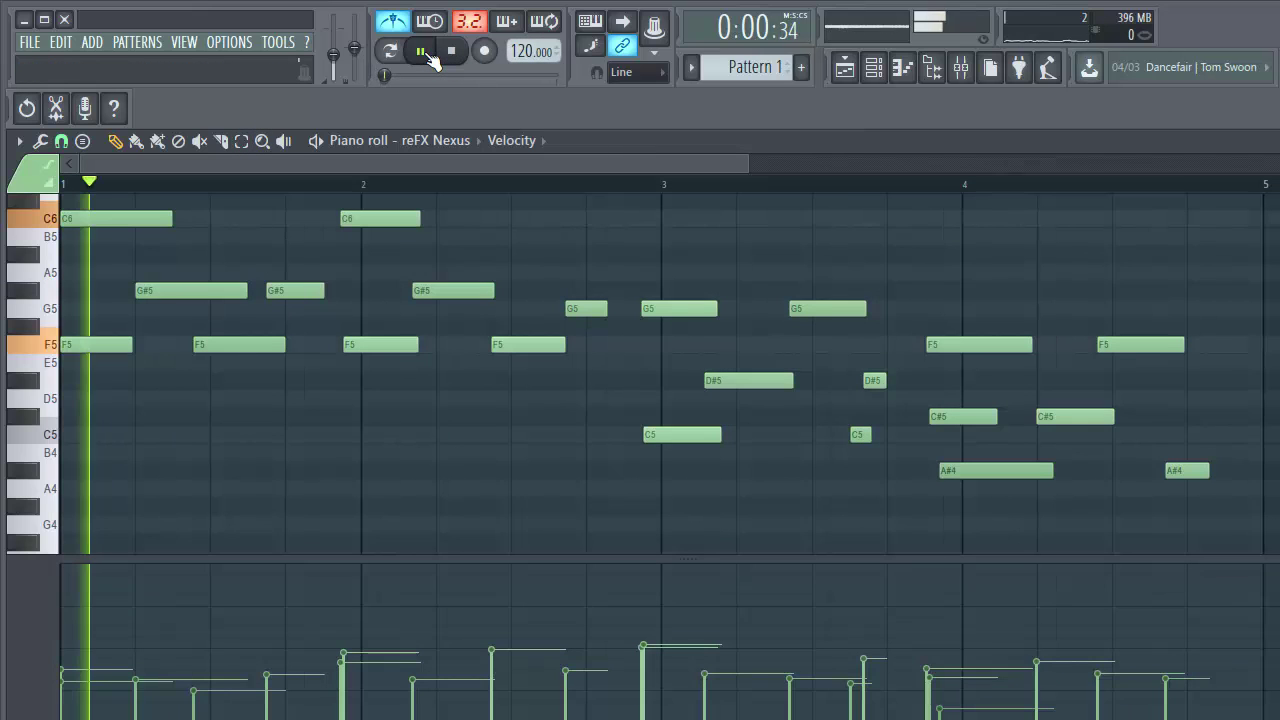
key(space)
- Move the second F5 note to beat 3 of bar 1 and lengthen the first F5 note up to it
drag(190, 351, 210, 351)
key(space)
key(space)
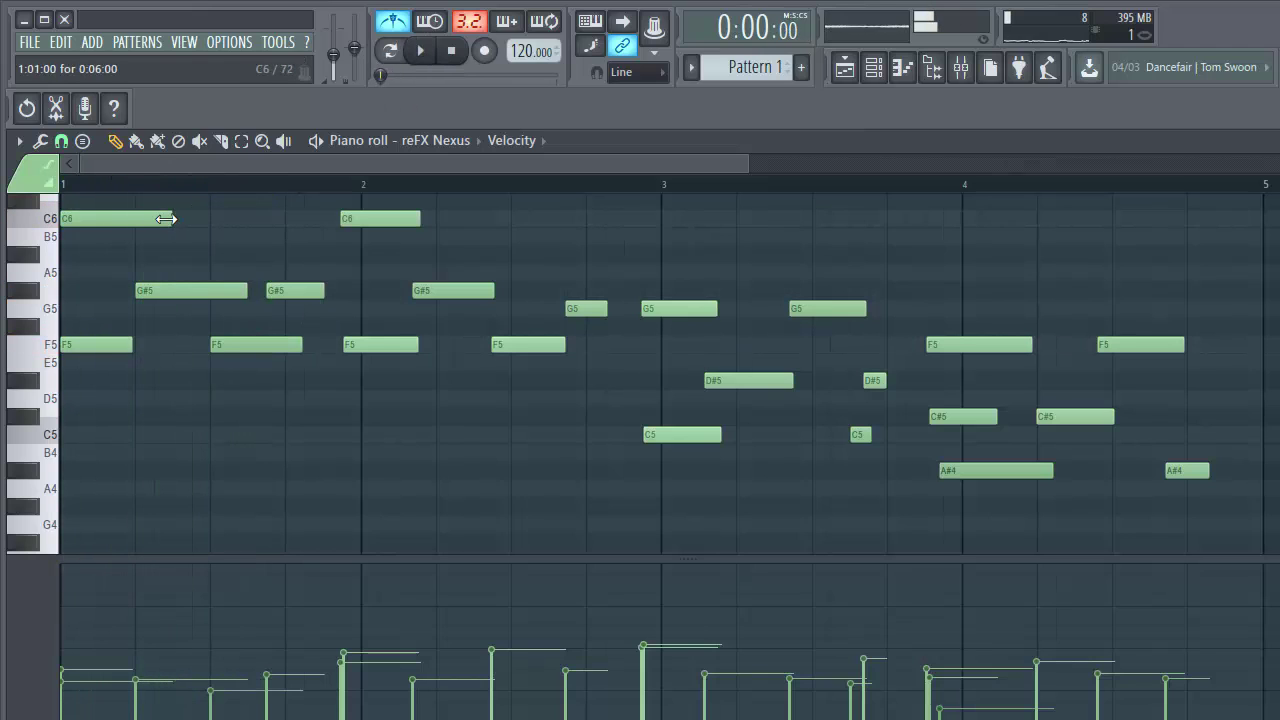
drag(194, 349, 207, 349)
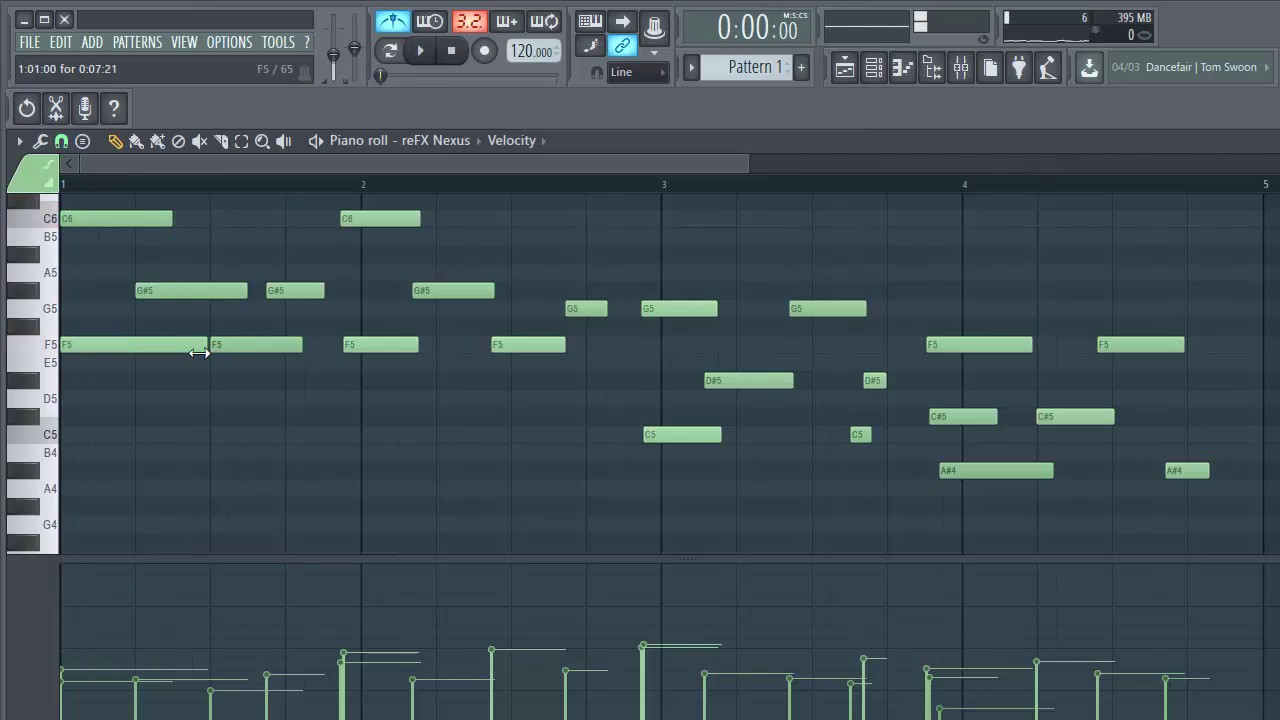
- Lengthen the first C6 note to beat 3 of bar 1 and the second F5 note up to the next F5
drag(172, 218, 210, 218)
key(space)
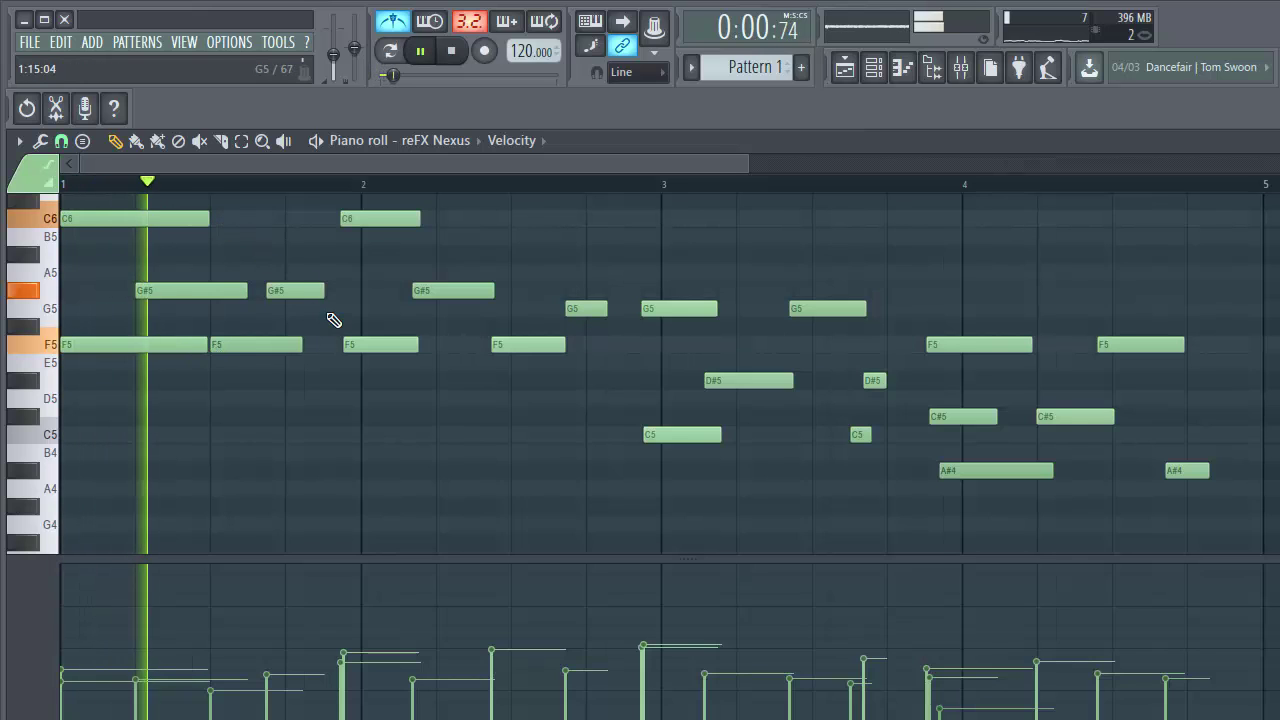
key(space)
drag(300, 346, 337, 354)
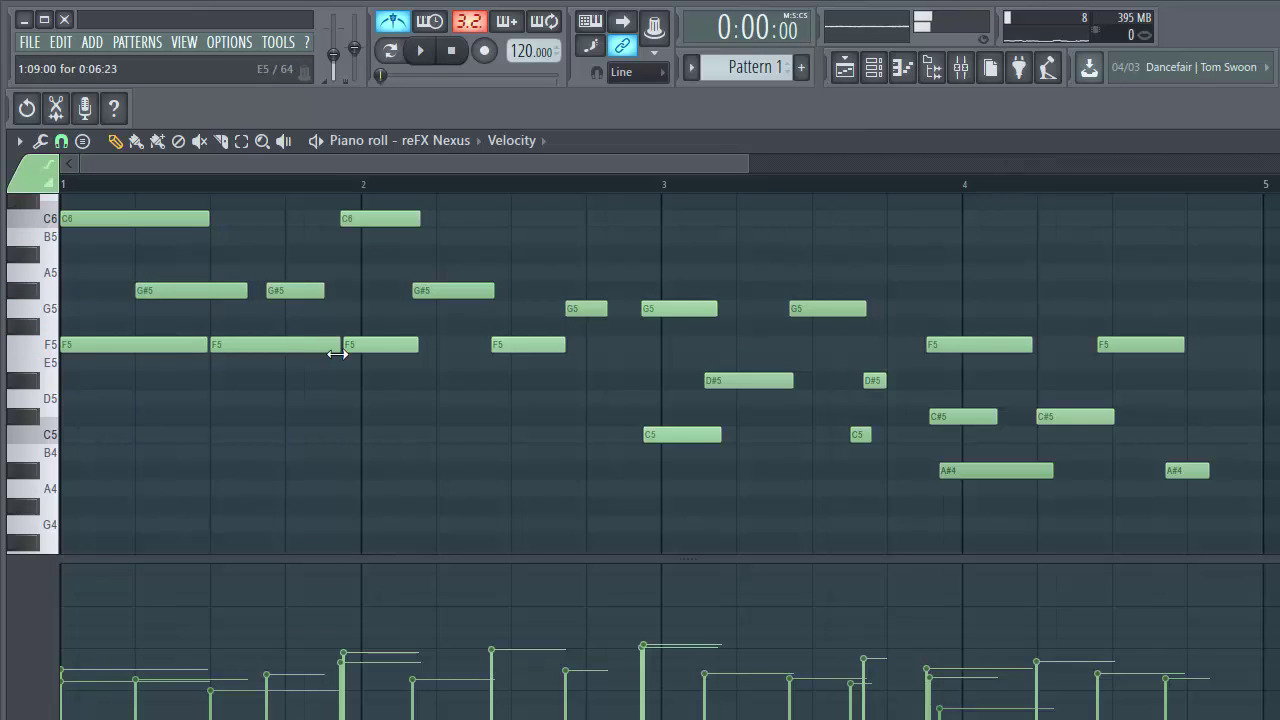
- Move the second G#5 note to start on beat 4 of bar 1 while the pattern plays back
key(space)
mouse_move(307, 290)
mouse_down()
mouse_move(289, 290)
mouse_move(309, 290)
mouse_up()
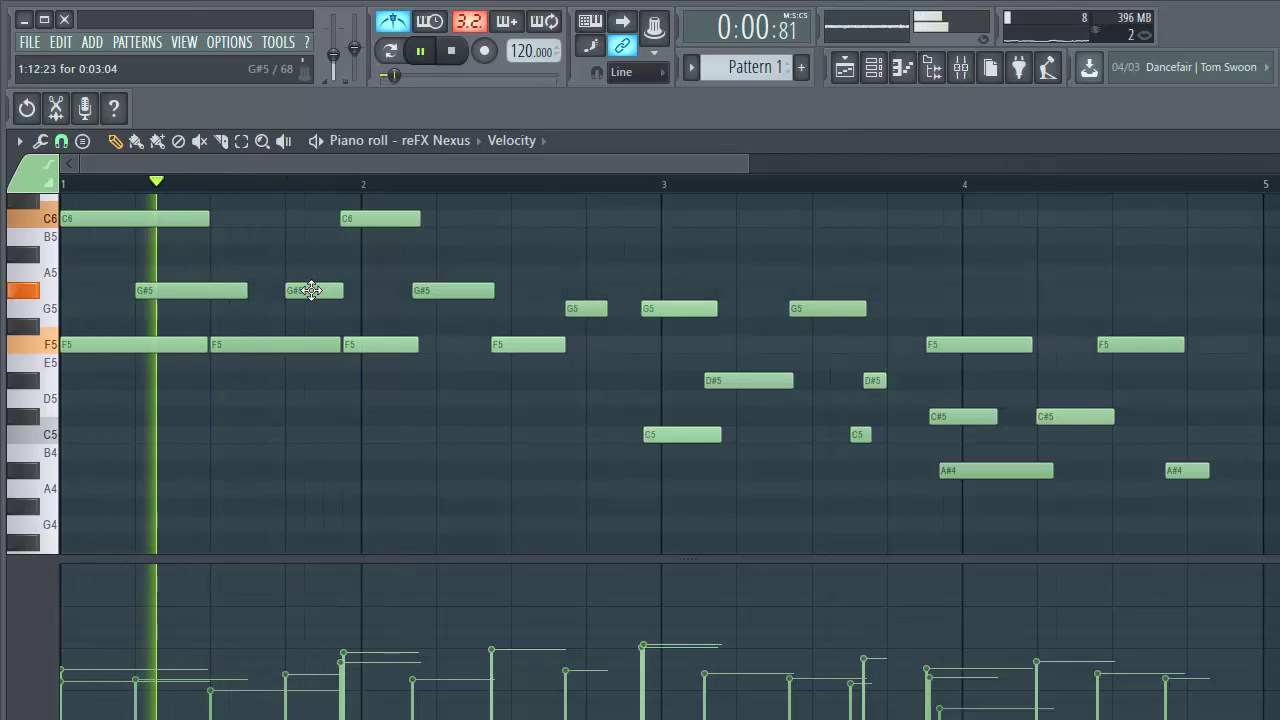
key(space)
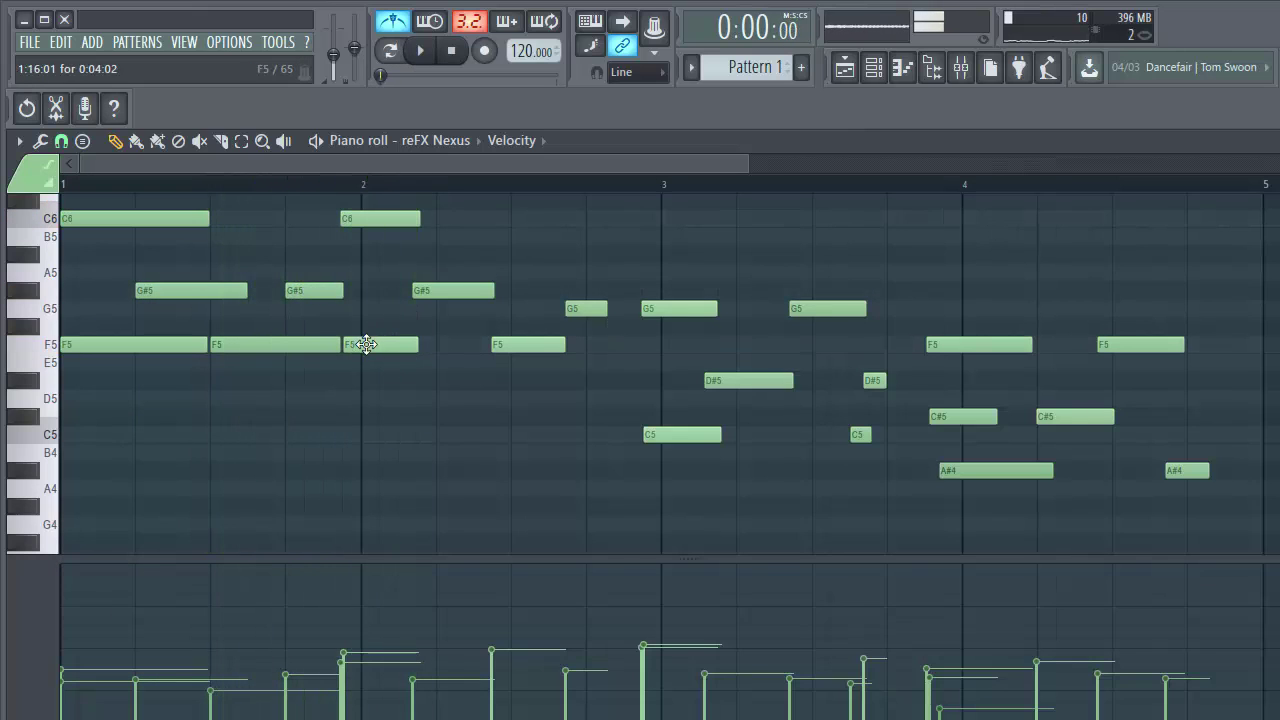
- Shift all notes from the second C6 onward together so that C6 starts on bar 2, and play the pattern back
scroll(480, 184, down, 1)
drag(1001, 496, 334, 214)
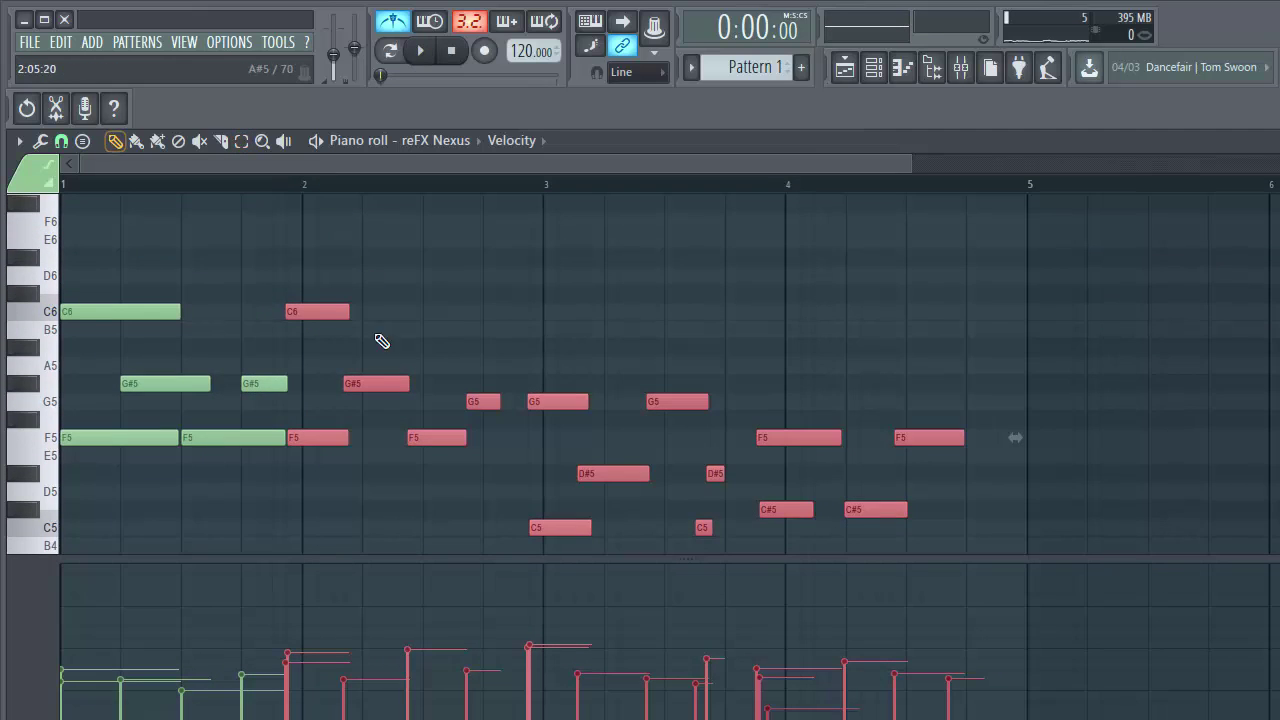
mouse_move(321, 312)
mouse_down()
mouse_move(98, 312)
mouse_move(352, 312)
mouse_move(338, 312)
mouse_up()
key(space)
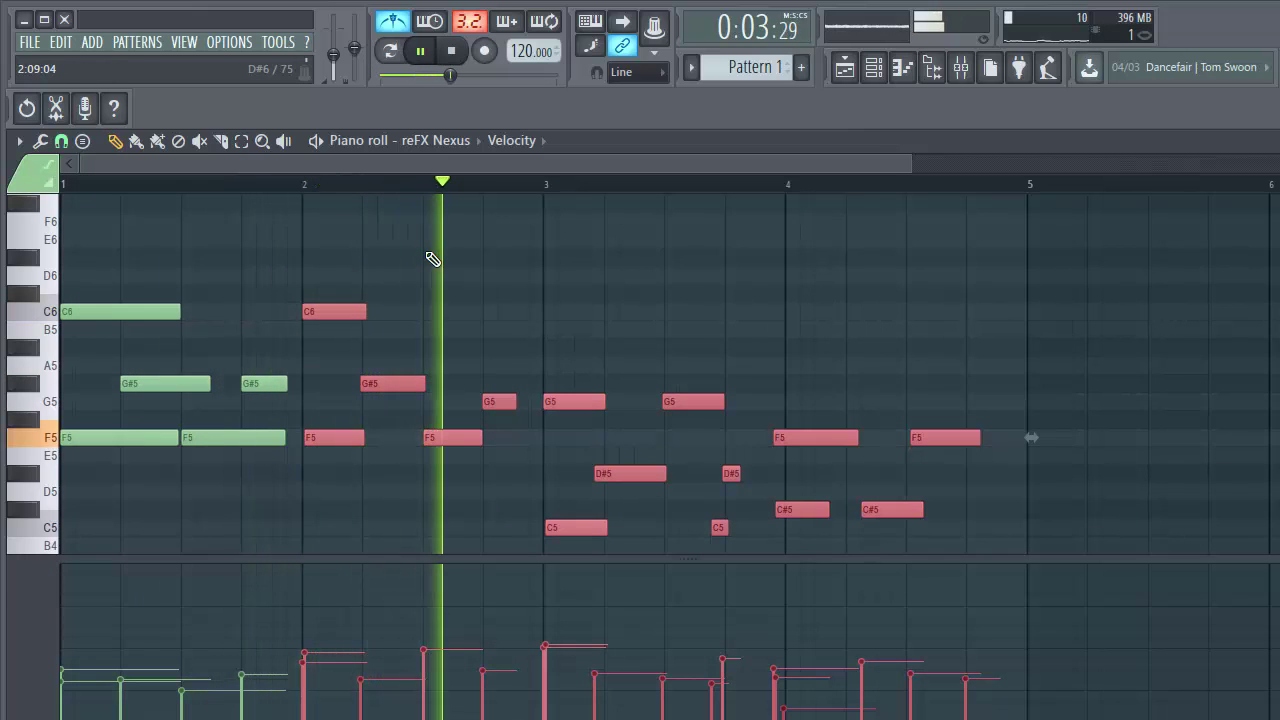
- Lengthen the opening C6 and F5 notes of bar 2 to just before beat 3 and the second F5 to nearly bar 3
key(ctrl+d)
key(space)
drag(344, 481, 336, 315)
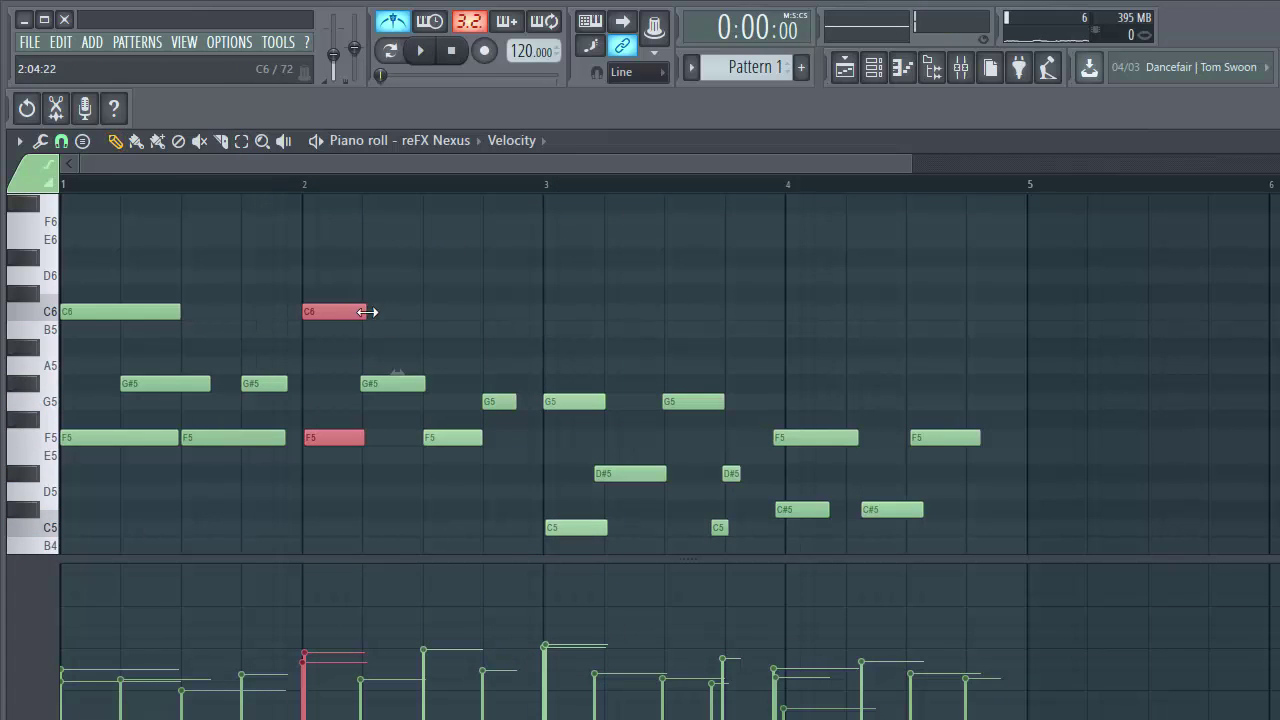
ctrl+click(462, 437)
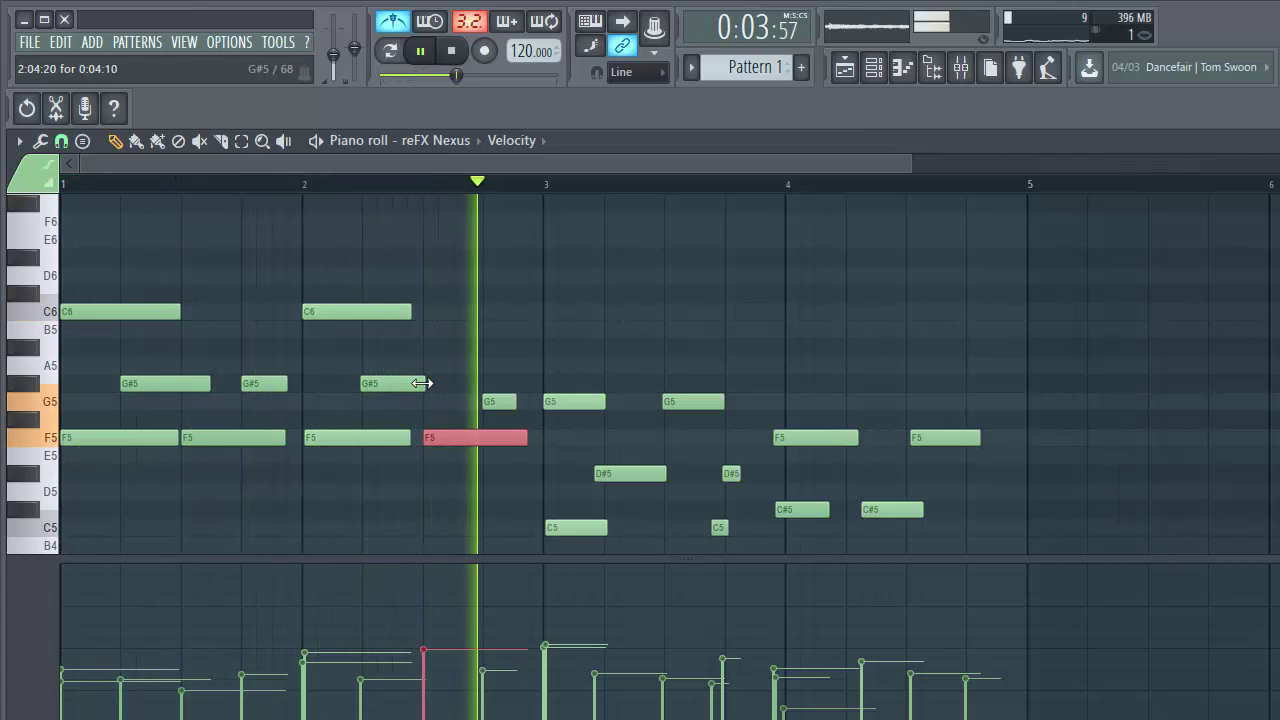
- Move the first D#5 note to beat 2 of bar 3 and check the timing by playing the pattern
click(624, 477)
drag(623, 477, 633, 478)
key(space)
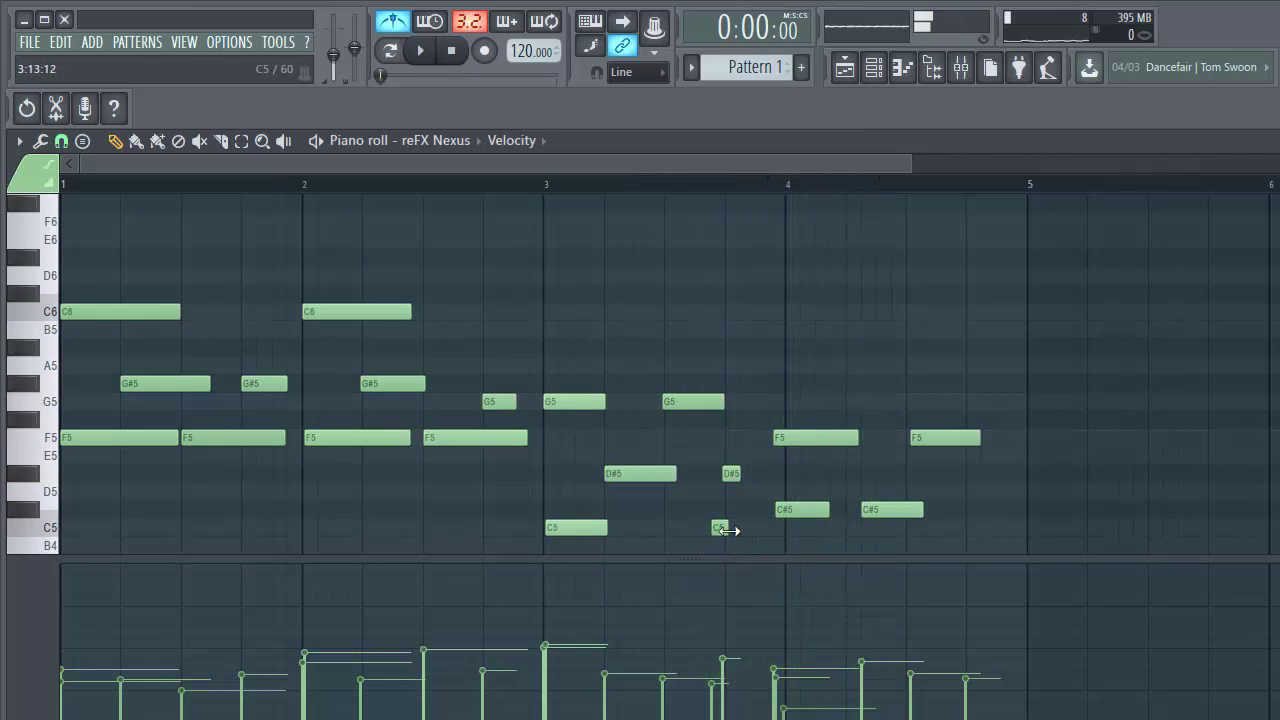
key(space)
- Turn off the metronome, align the G#5 note in bar 2 to beat 2, and play the pattern back
click(402, 22)
key(space)
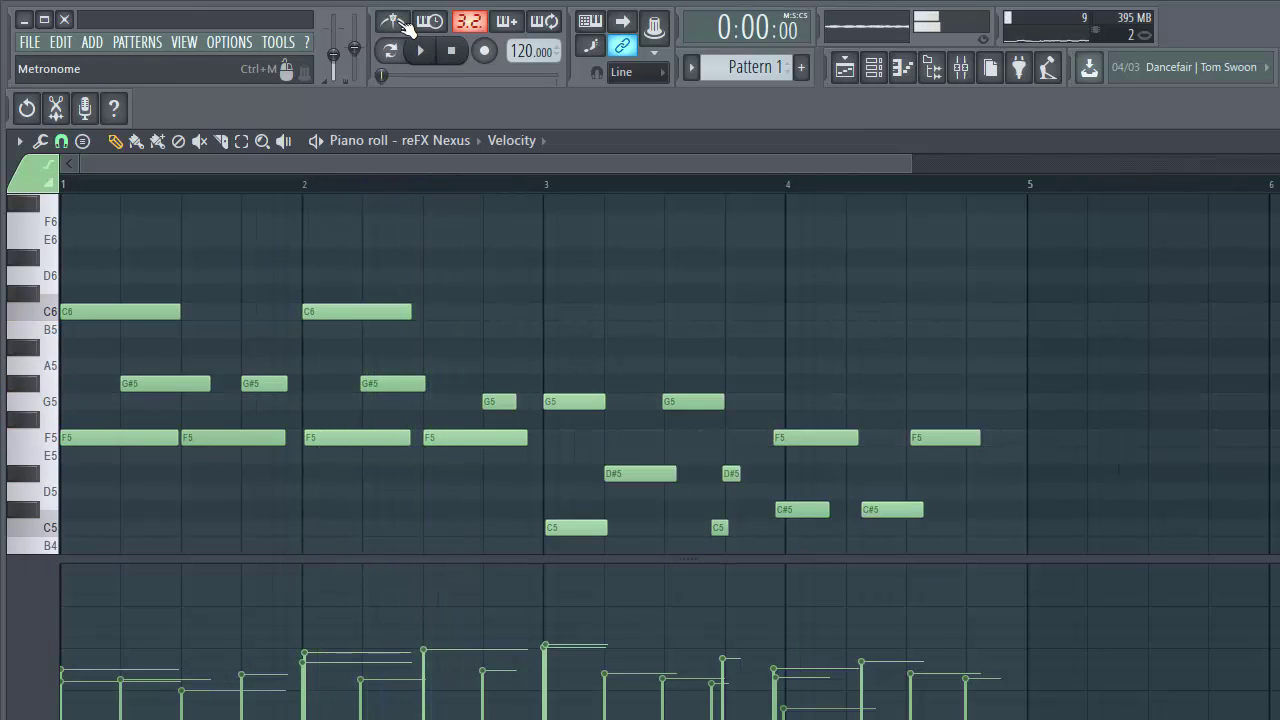
drag(381, 386, 383, 386)
key(space)
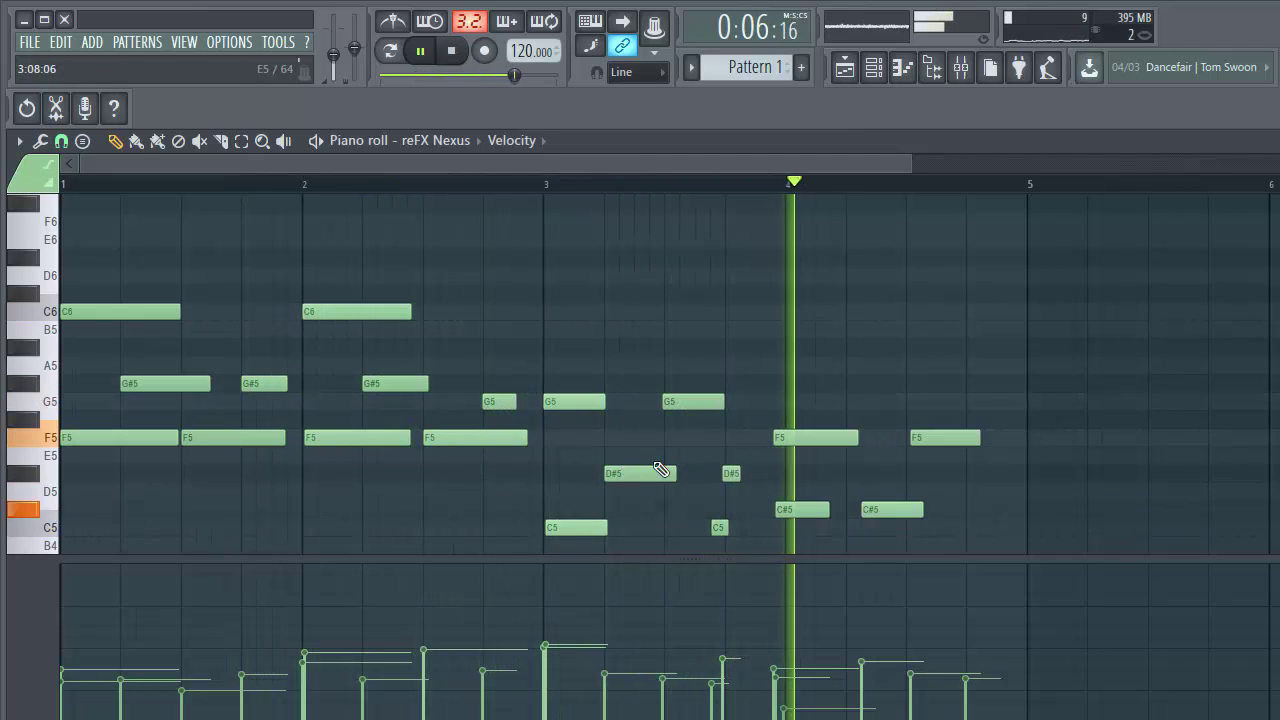
- Replace the short C5 with one on beat 4 of bar 3, delete the short D#5 above it, and replay the pattern
drag(760, 561, 786, 683)
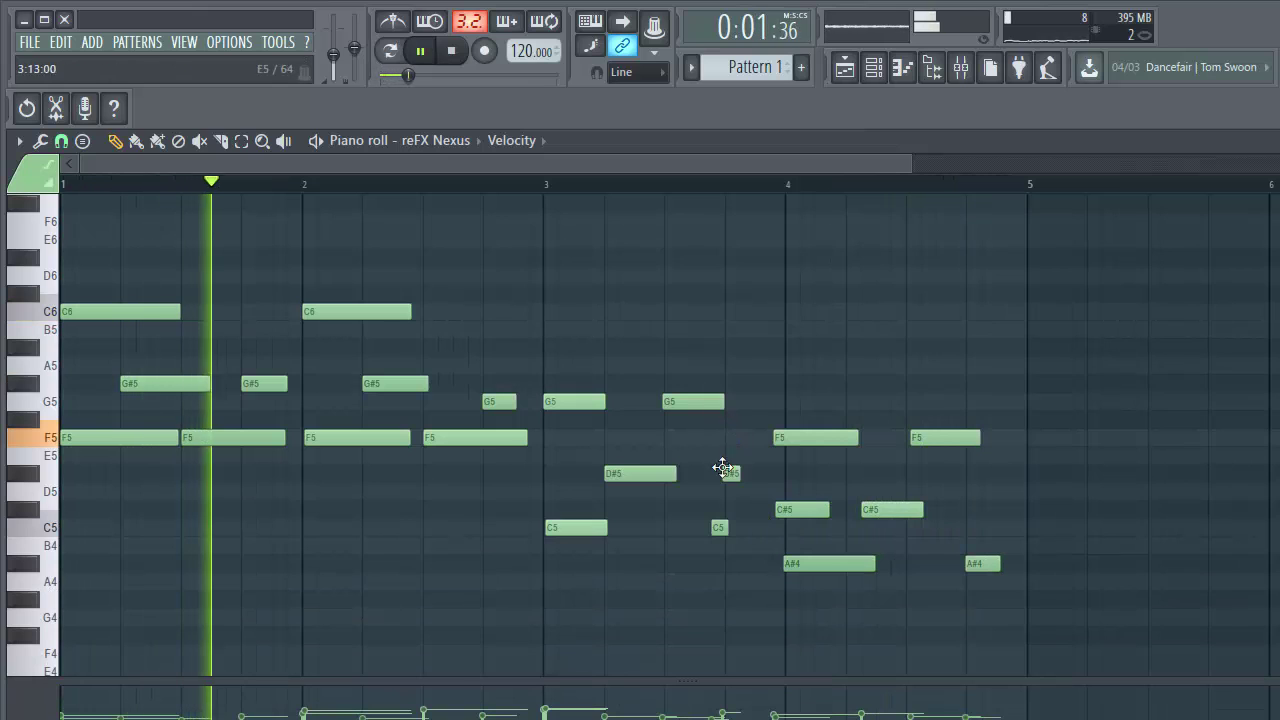
right_click(717, 530)
click(731, 529)
right_click(731, 474)
key(space)
key(space)
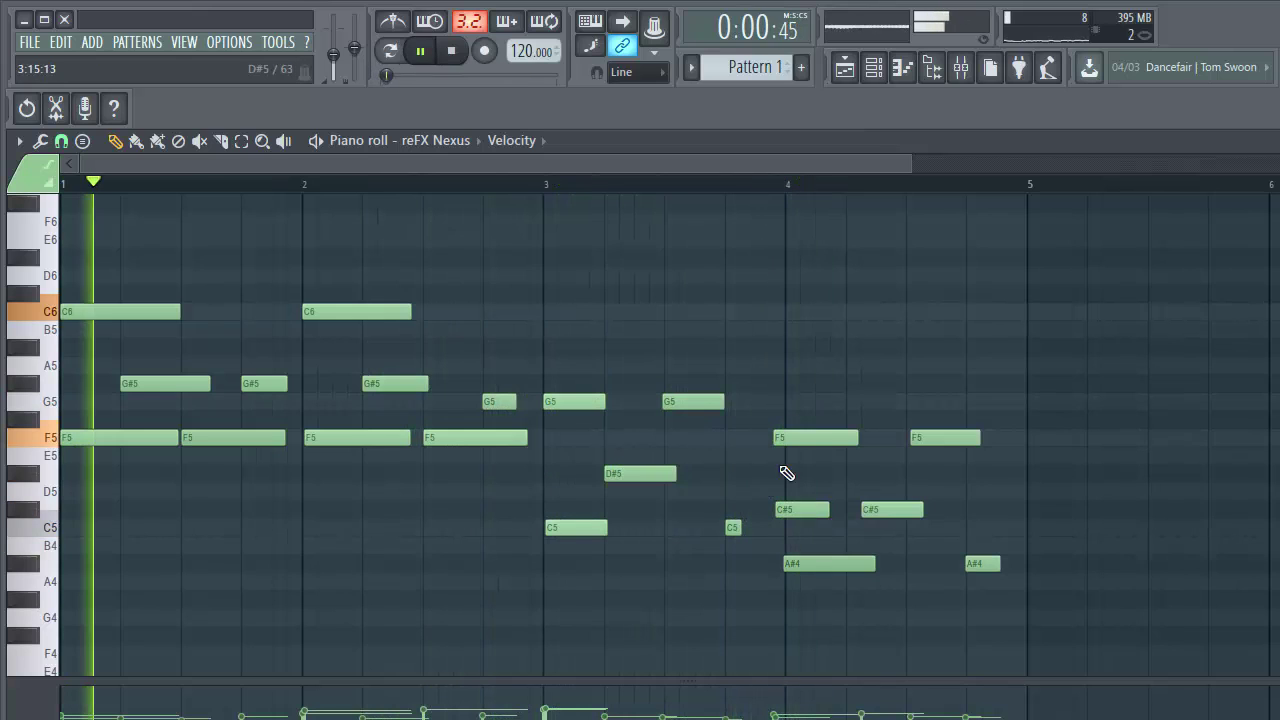
- Move the first C#5 and first F5 notes of the last chord group to the start of bar 4
key(e)
key(space)
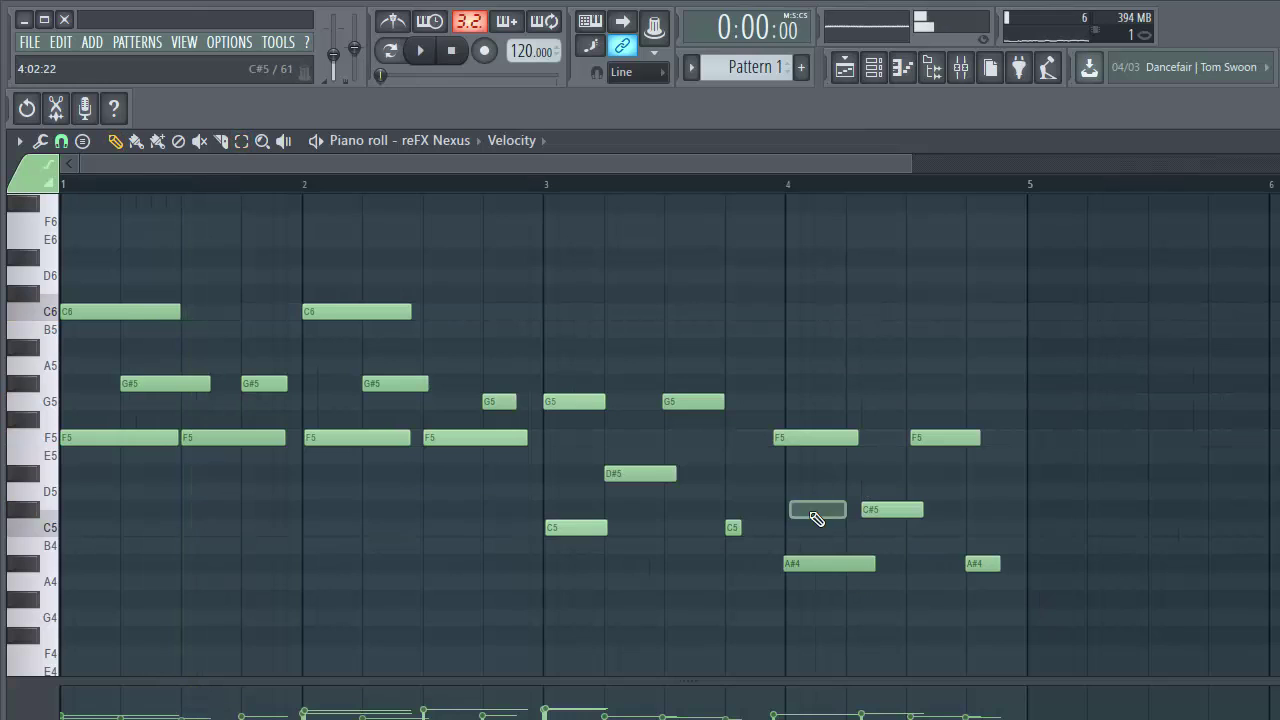
key(space)
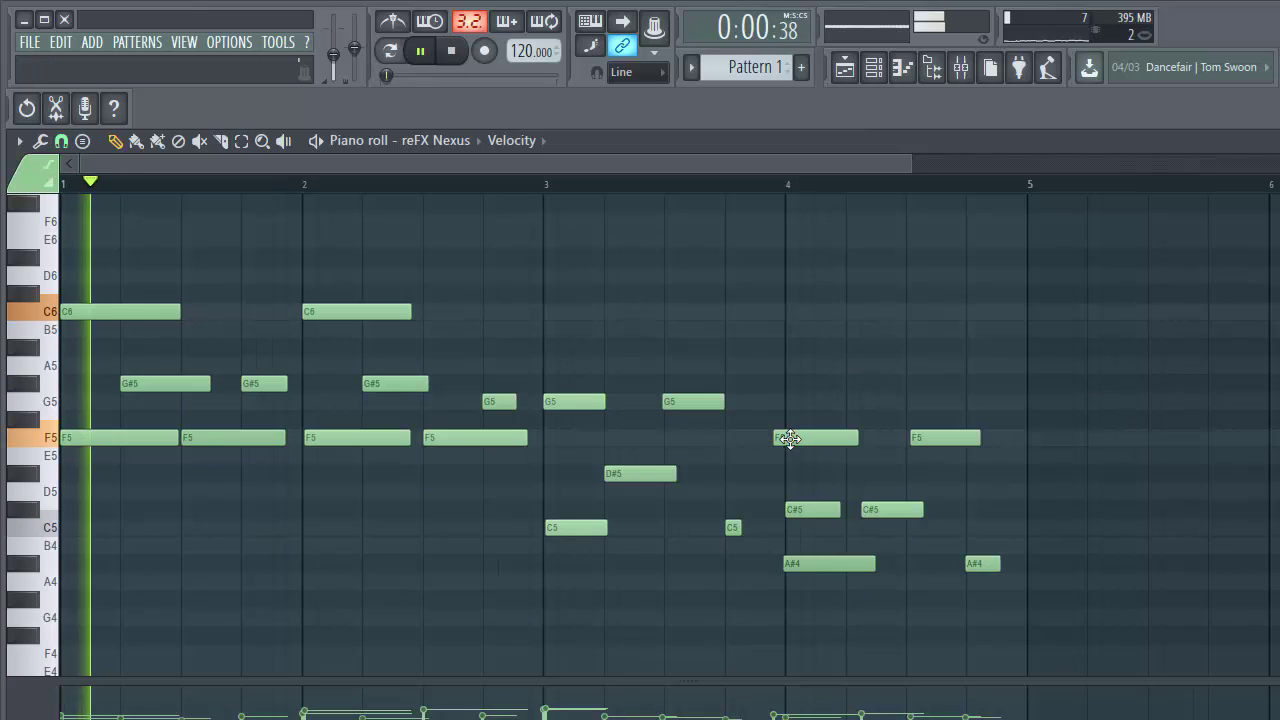
drag(791, 439, 810, 441)
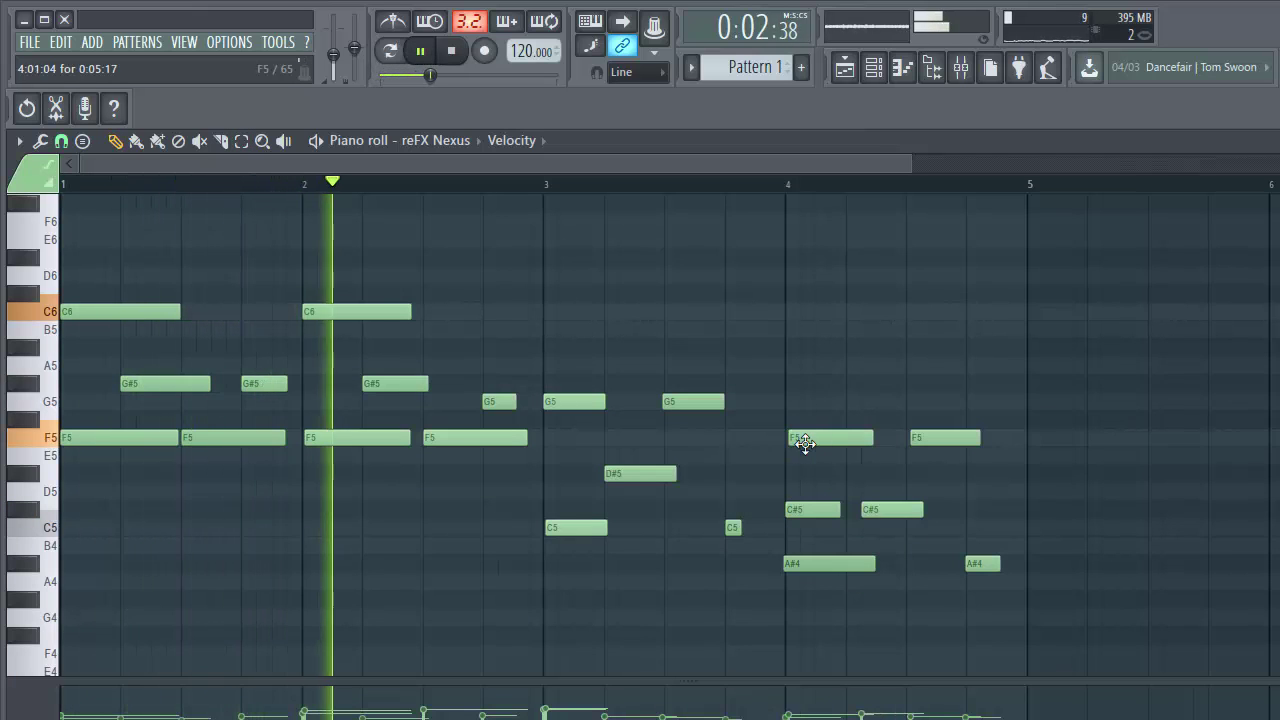
- Lengthen the C5, D#5 and G5 notes of bar 3, joining the first C5 to the next and taking the second G5 to bar 4
drag(741, 527, 772, 528)
drag(692, 471, 720, 473)
drag(614, 526, 683, 528)
drag(606, 402, 643, 405)
drag(720, 401, 752, 401)
drag(722, 474, 760, 476)
drag(686, 528, 726, 528)
drag(757, 402, 775, 402)
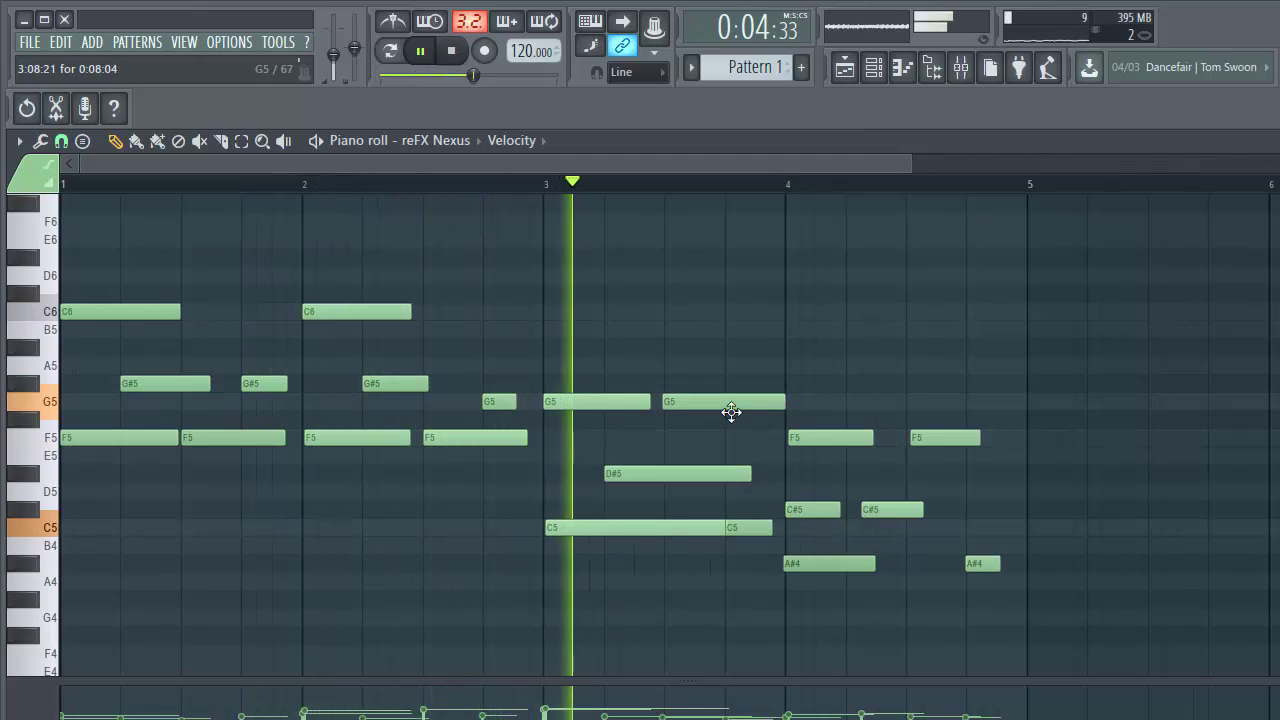
- Lengthen the G#5 note in bar 2 slightly and extend the C6 note to nearly the end of bar 2
mouse_move(428, 382)
mouse_down()
mouse_move(472, 382)
mouse_move(440, 382)
mouse_up()
drag(413, 311, 532, 311)
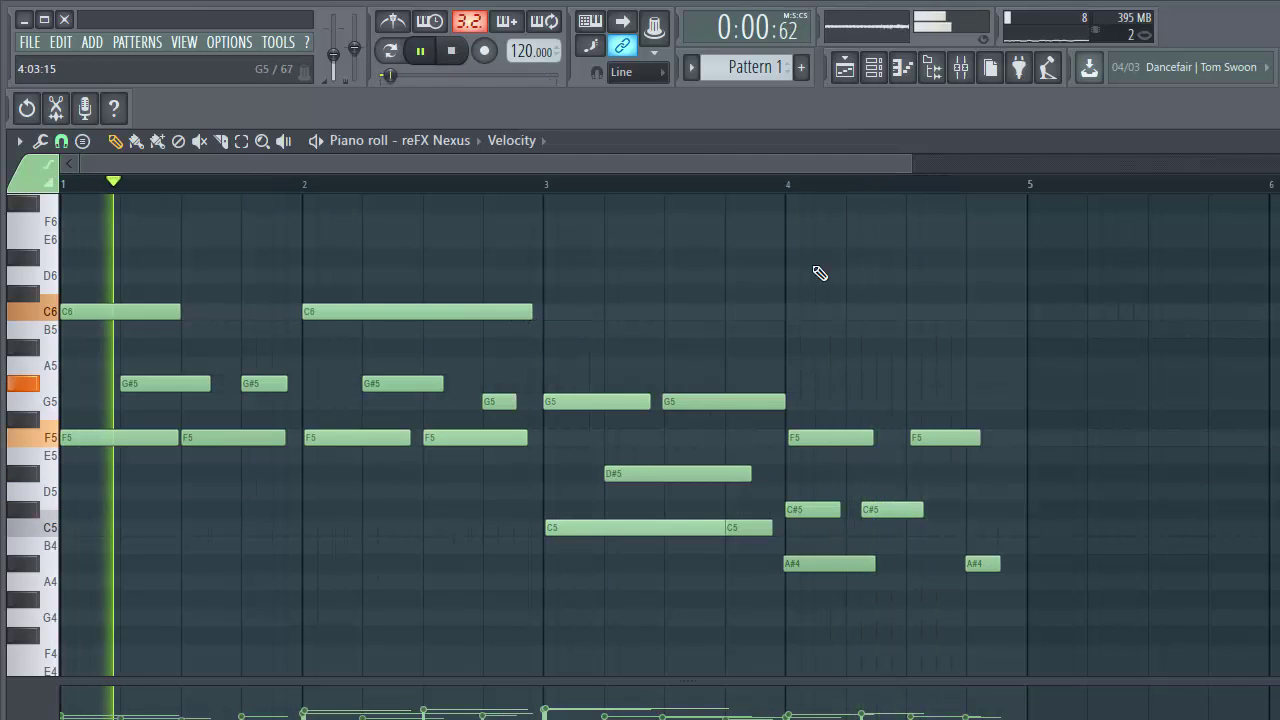
- Set playback to start late in bar 3 and move the second C#5 note of bar 4 to beat 2
click(751, 186)
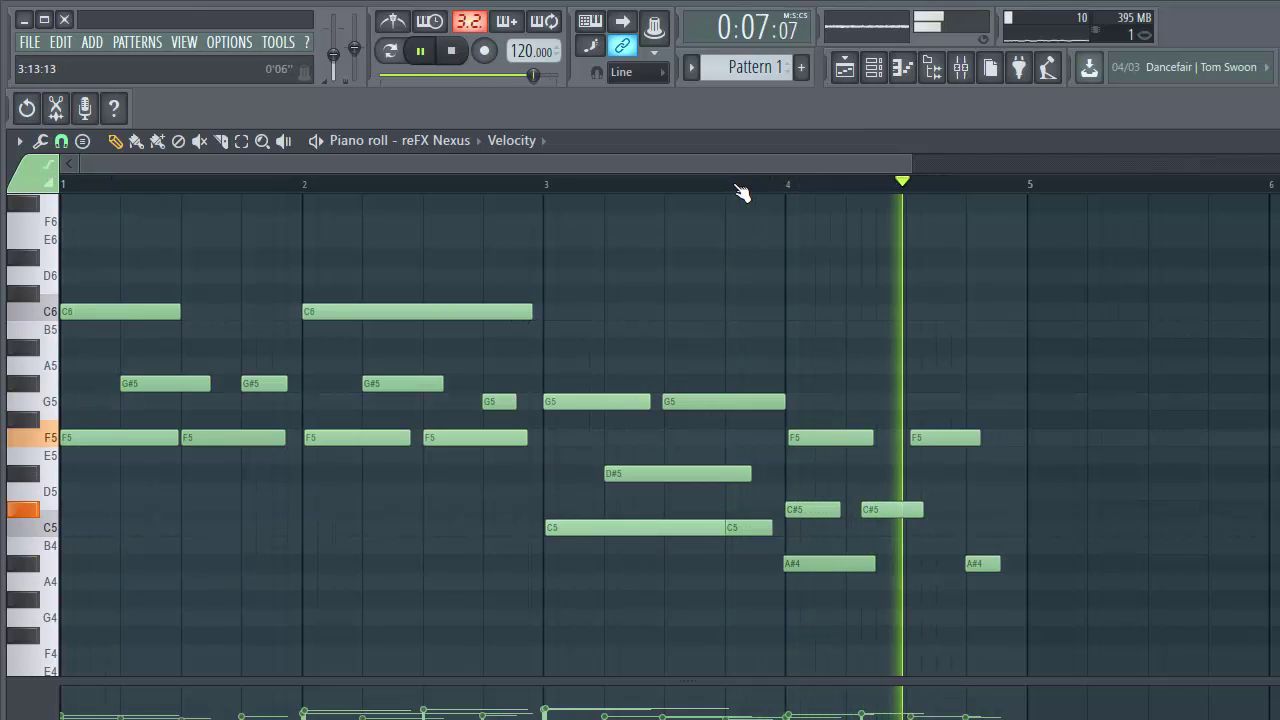
key(space)
key(space)
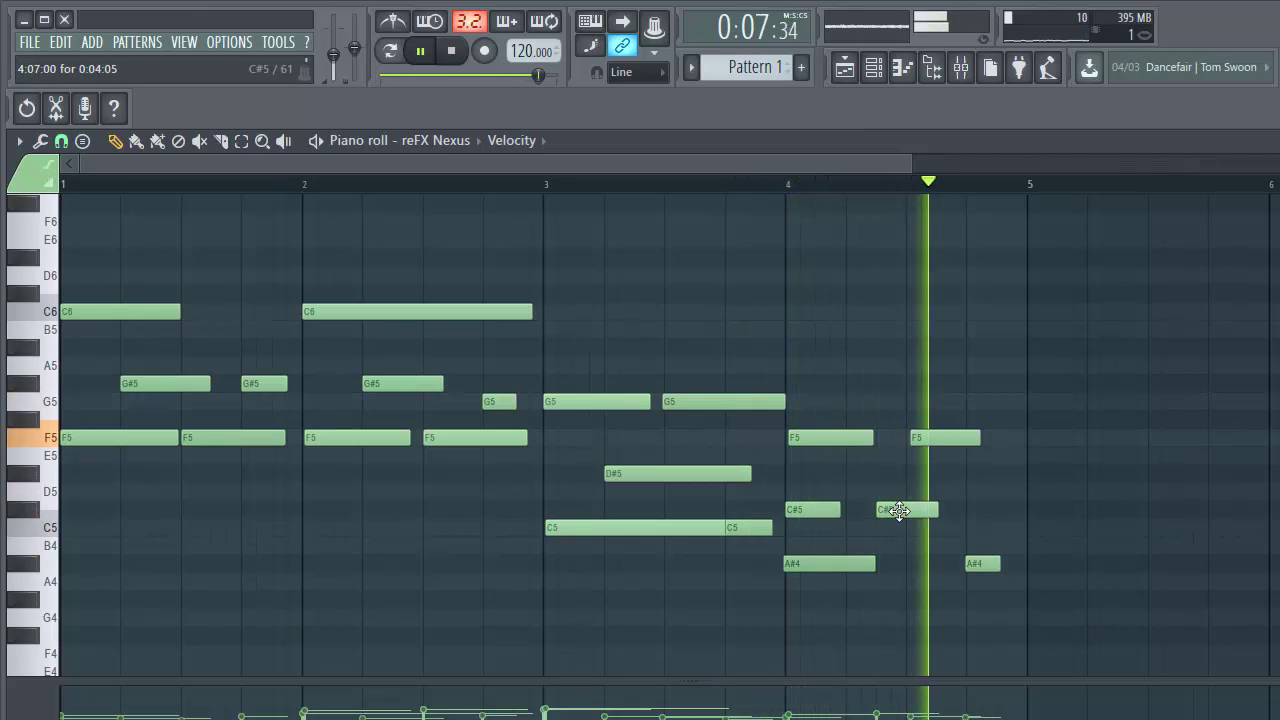
key(space)
drag(899, 511, 870, 512)
key(space)
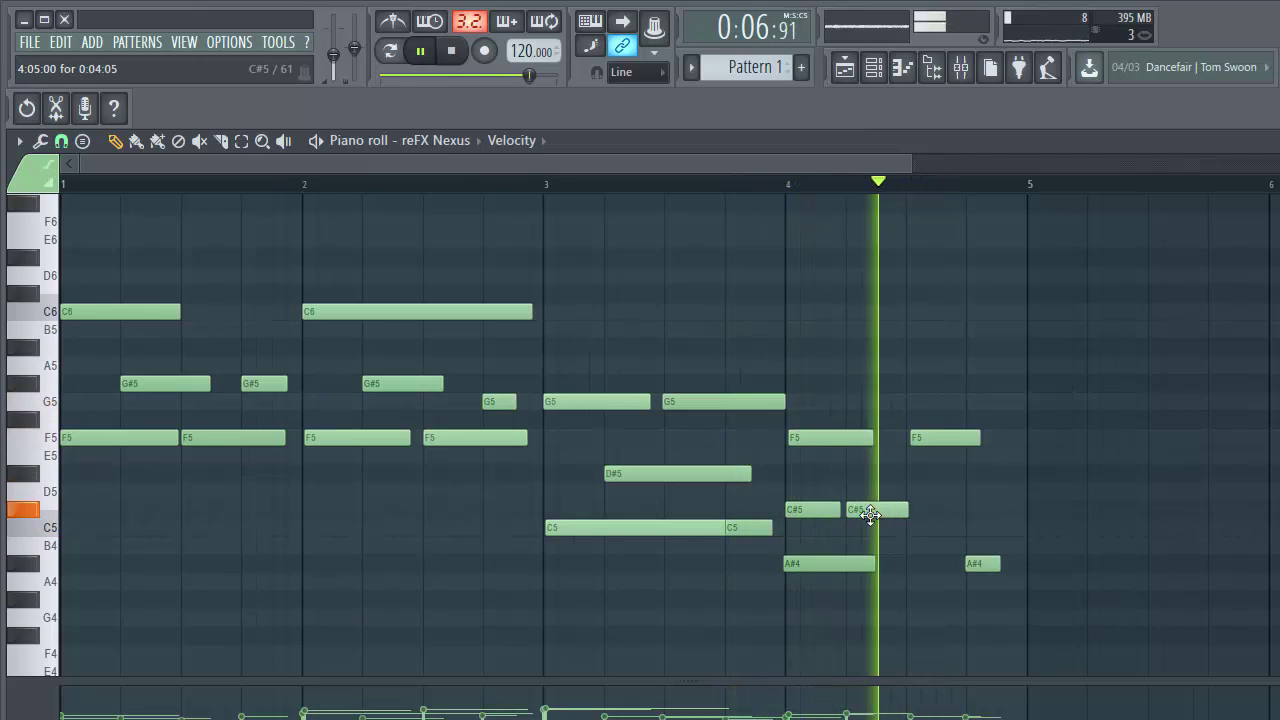
- Lengthen the second F5, both A#4 notes and the second C#5 in bar 4, keeping that C#5 on beat 2, and play back
key(space)
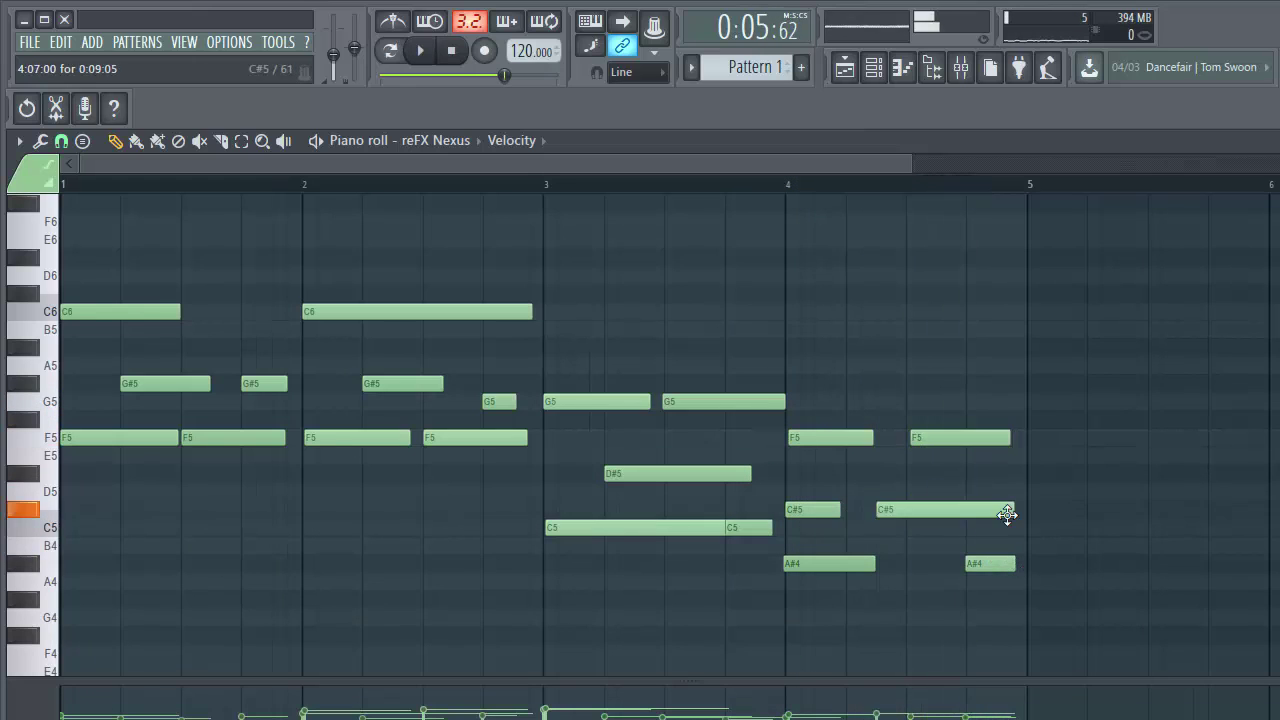
key(space)
mouse_move(983, 514)
mouse_down()
mouse_move(968, 514)
mouse_move(1000, 510)
mouse_up()
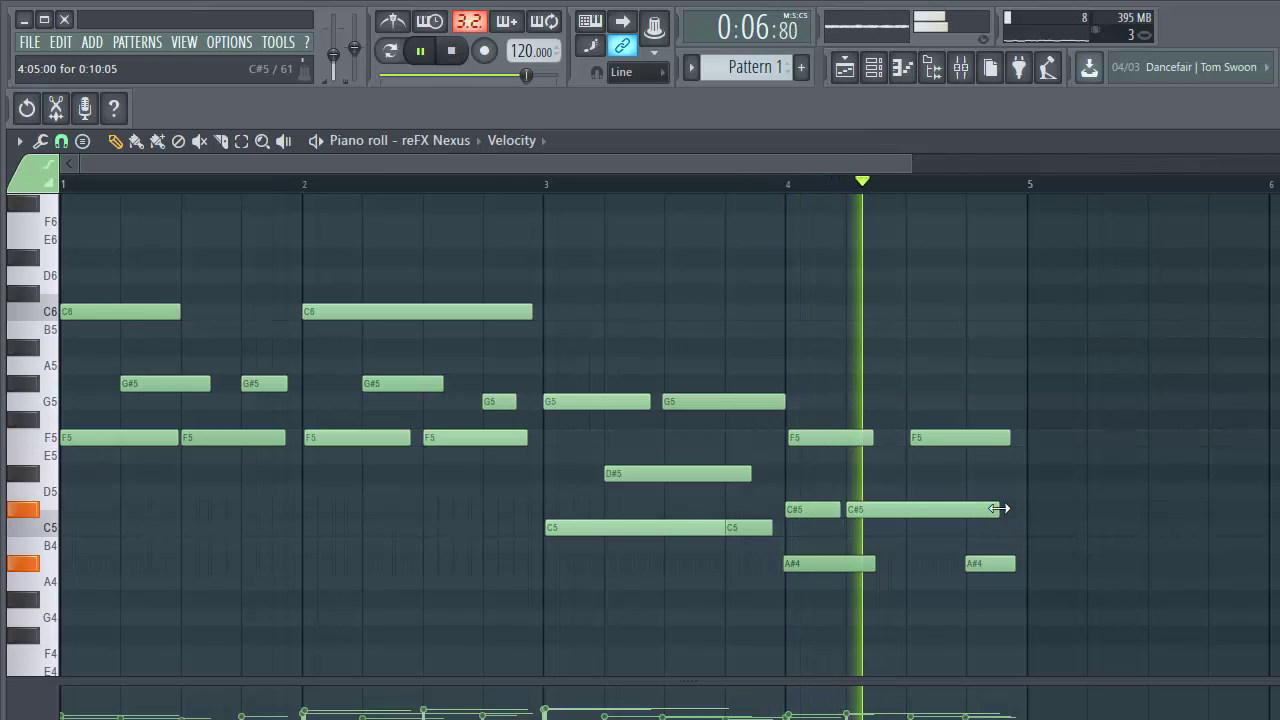
key(space)
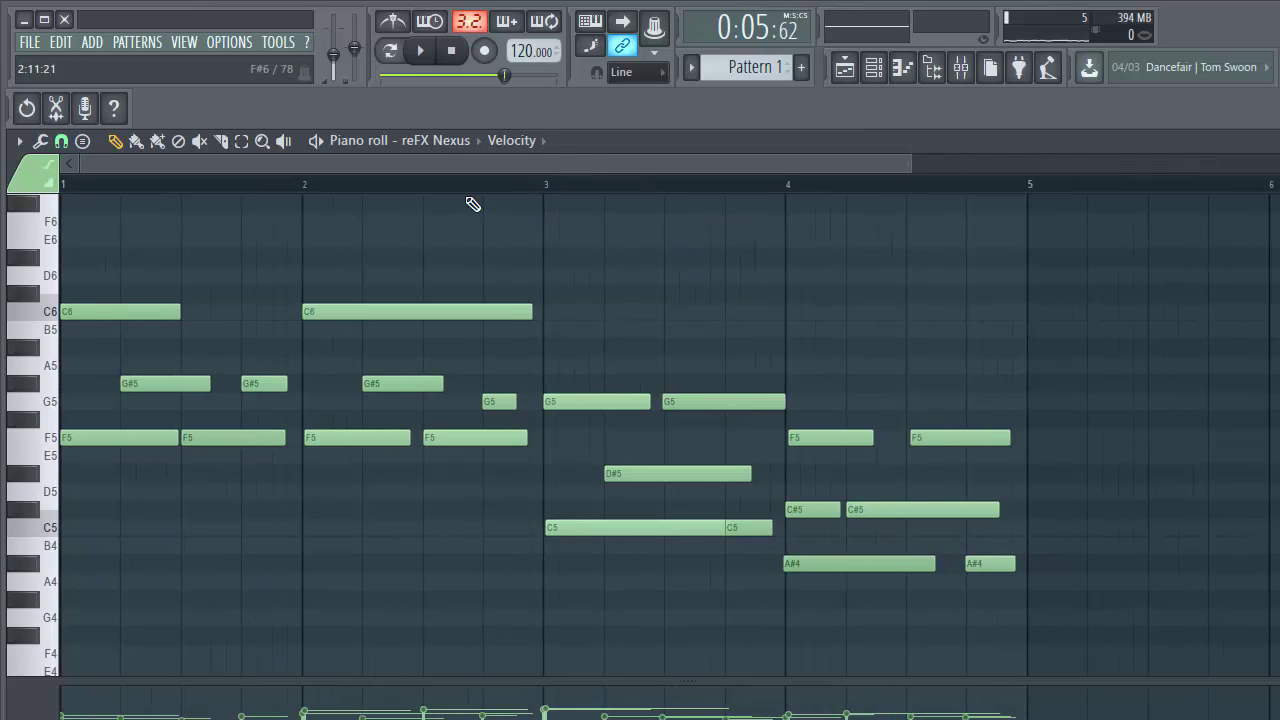
key(space)
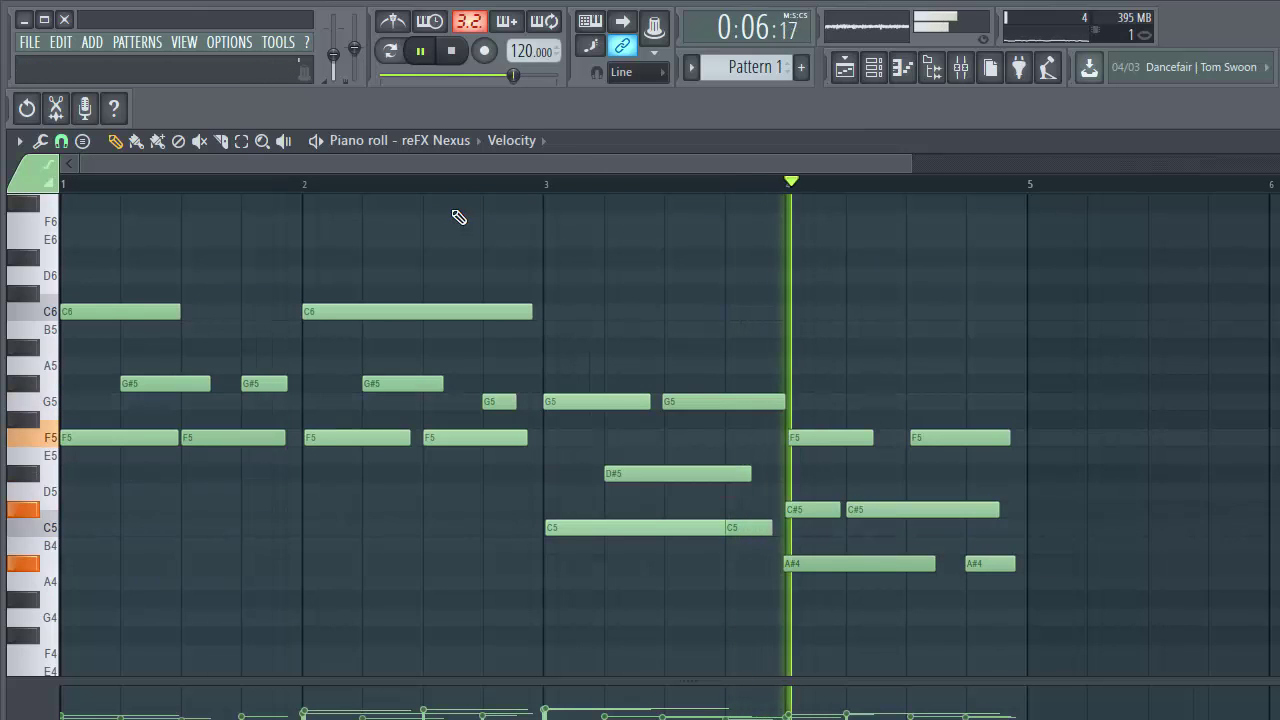
- Show the channel rack, stop playback, and replace the Hat channel with a second reFX Nexus instrument
click(874, 67)
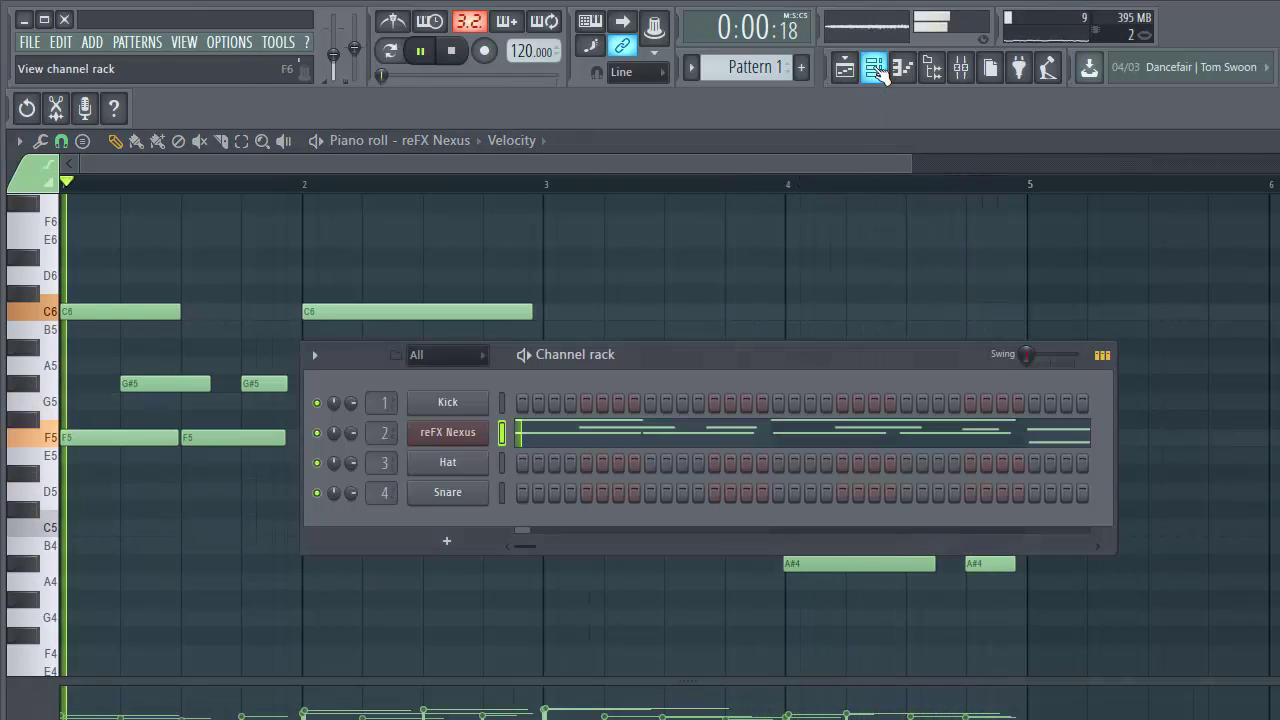
key(space)
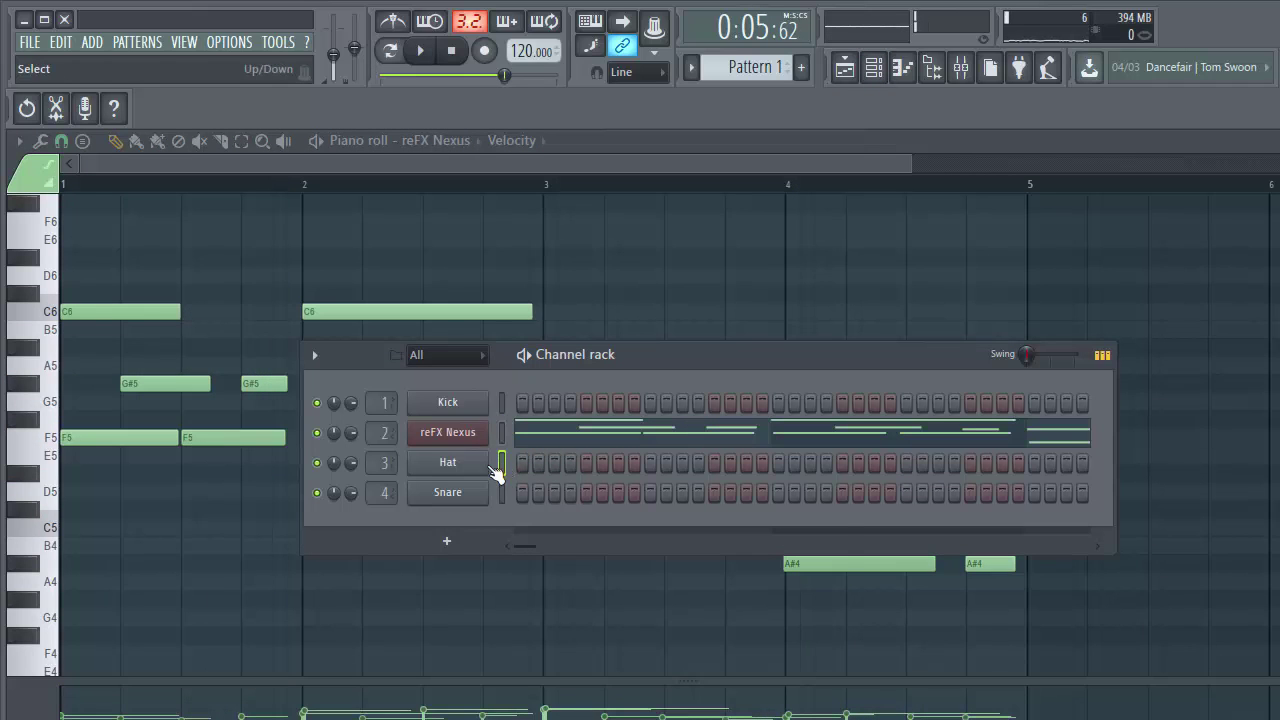
right_click(483, 456)
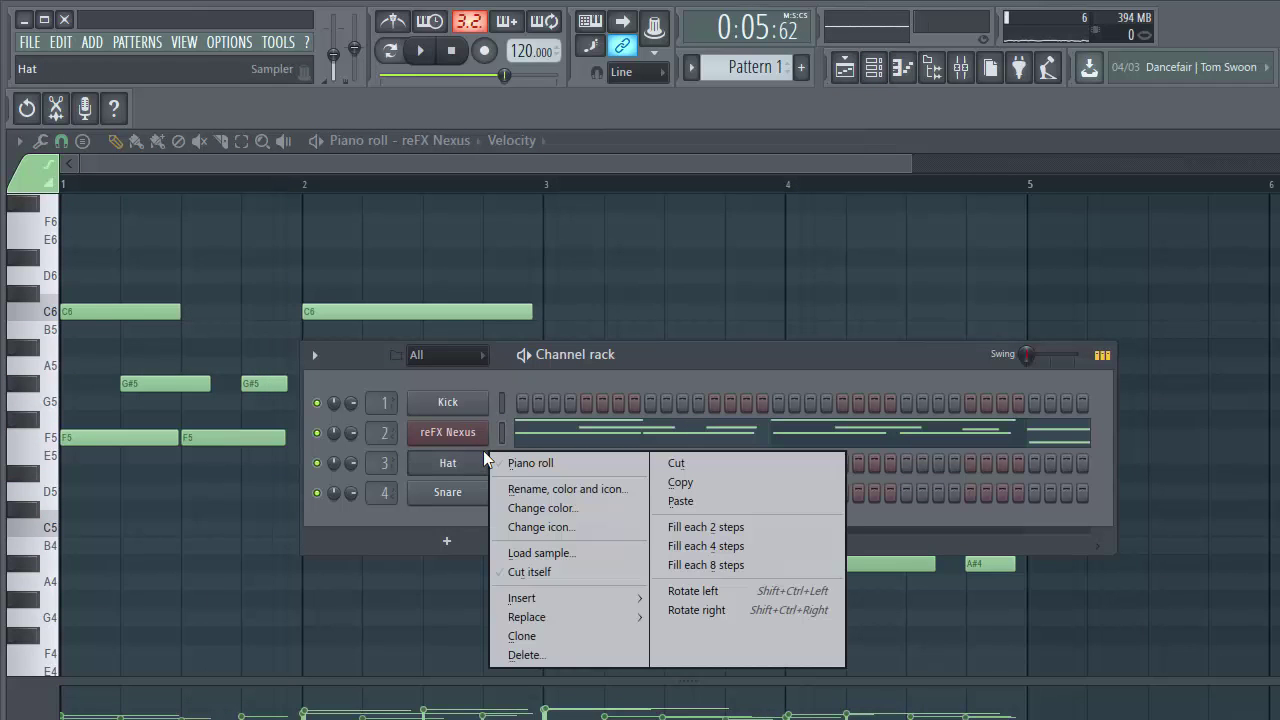
mouse_move(565, 611)
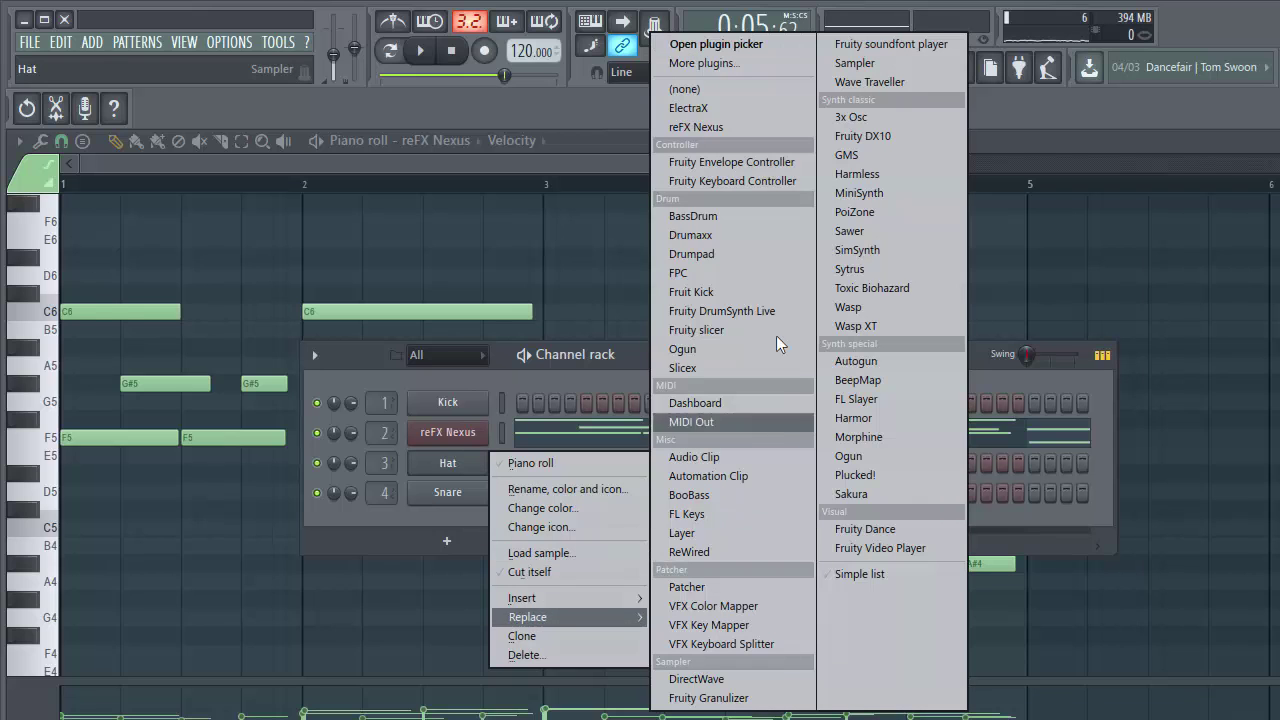
click(712, 129)
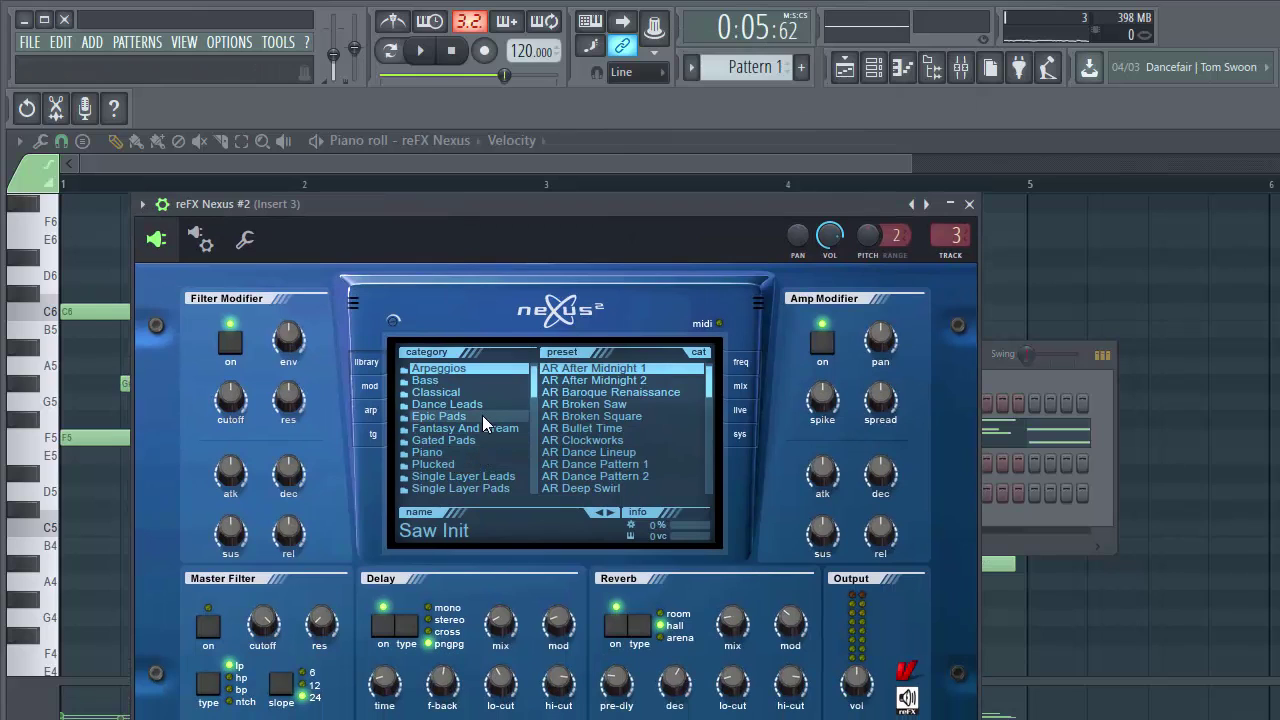
- Browse the second Nexus's preset categories and load PD Ambient Pad 8 from Single Layer Pads
click(482, 461)
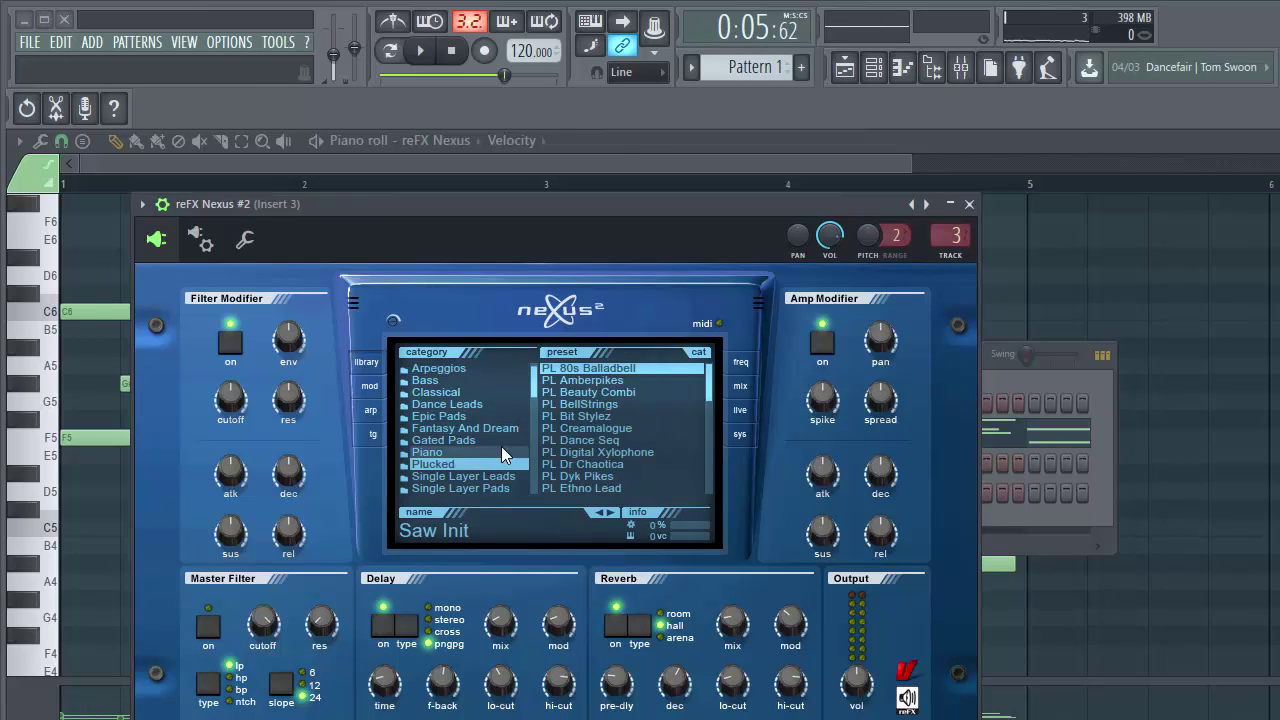
click(508, 440)
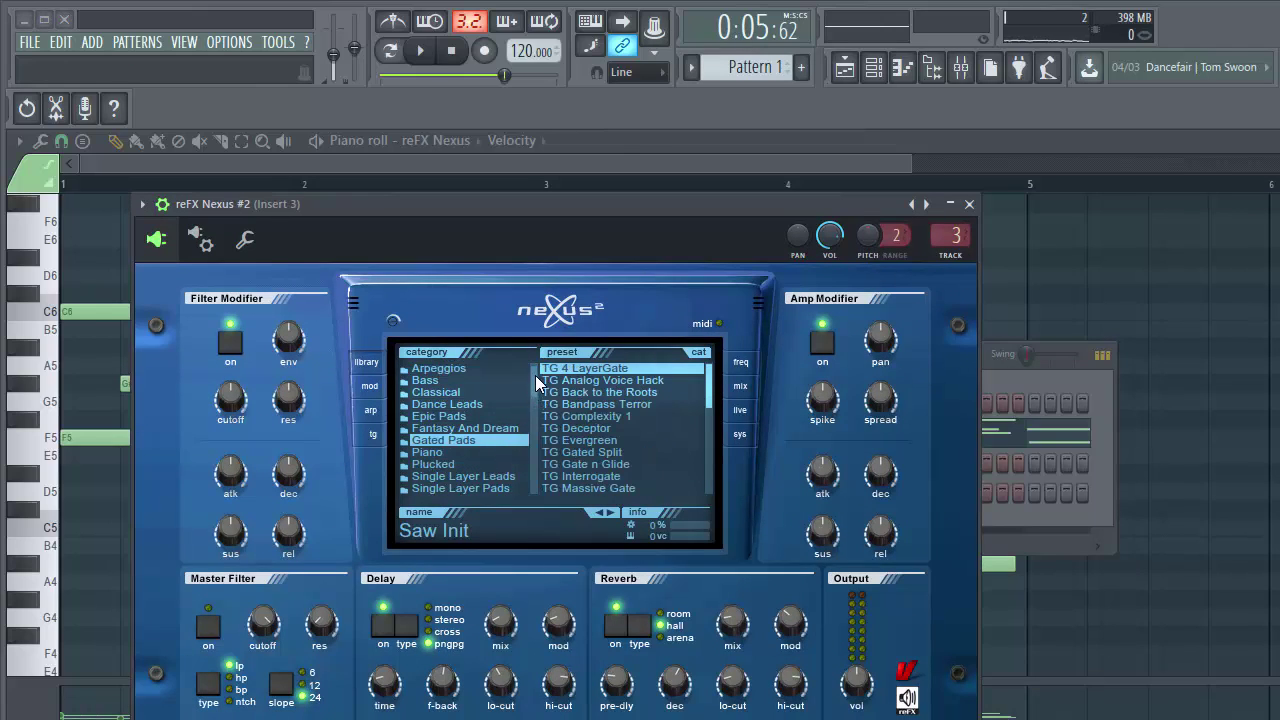
scroll(534, 377, down, 3)
click(524, 391)
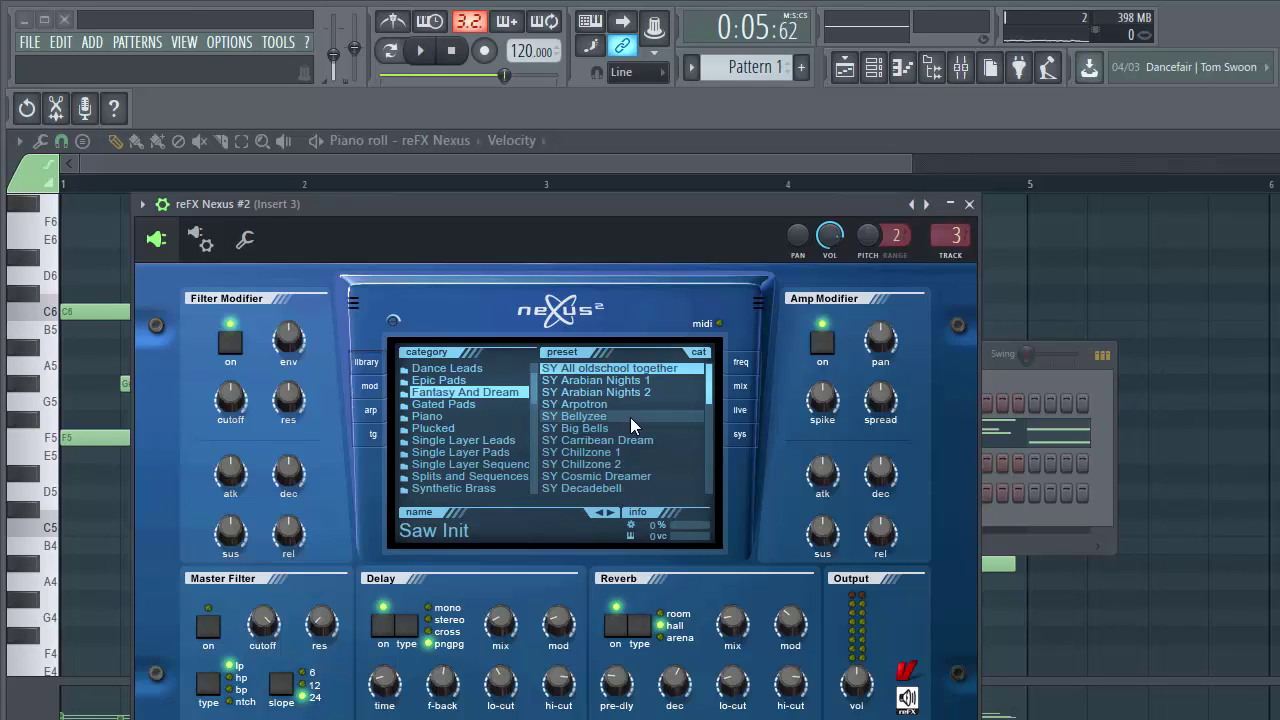
drag(707, 384, 710, 322)
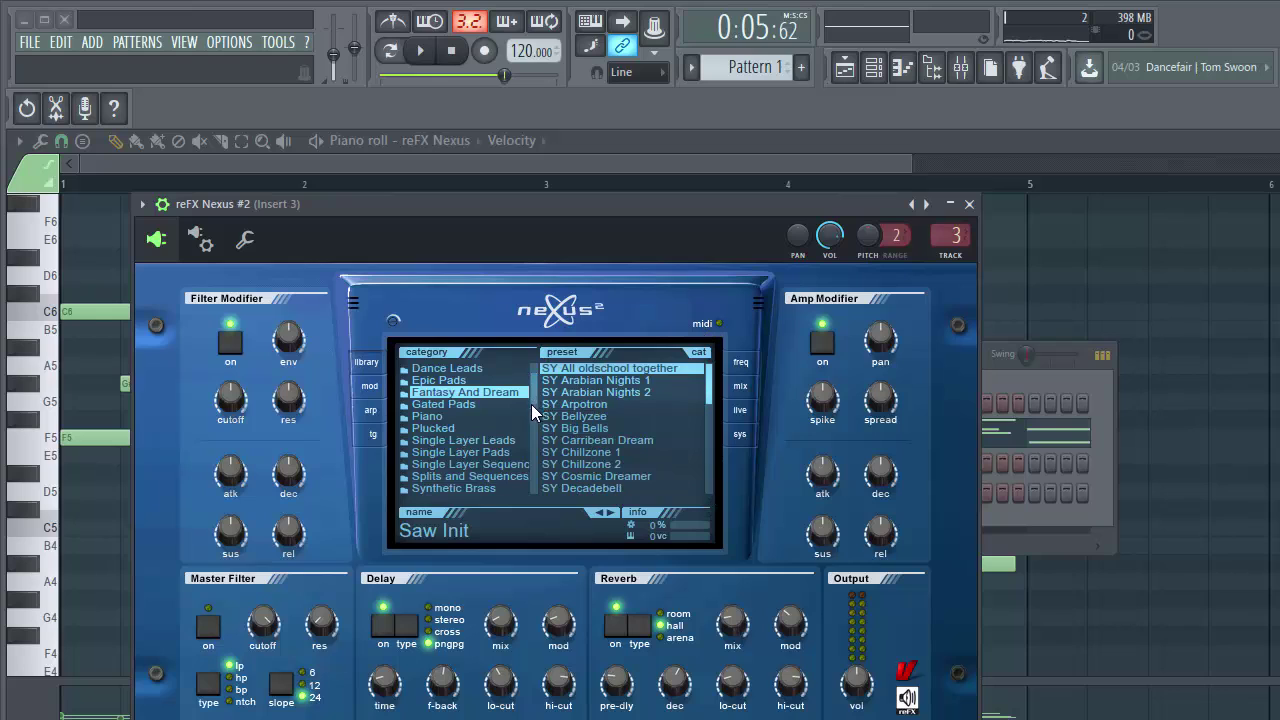
click(463, 440)
scroll(710, 400, down, 5)
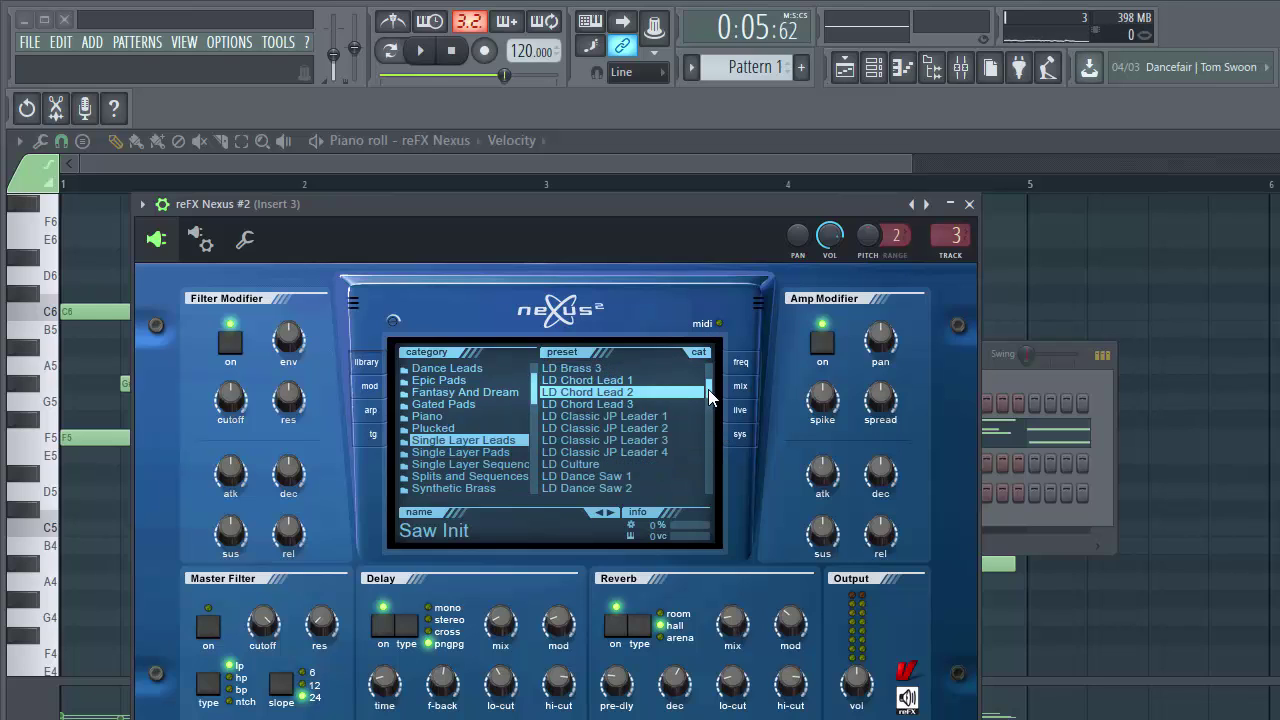
click(460, 452)
click(610, 464)
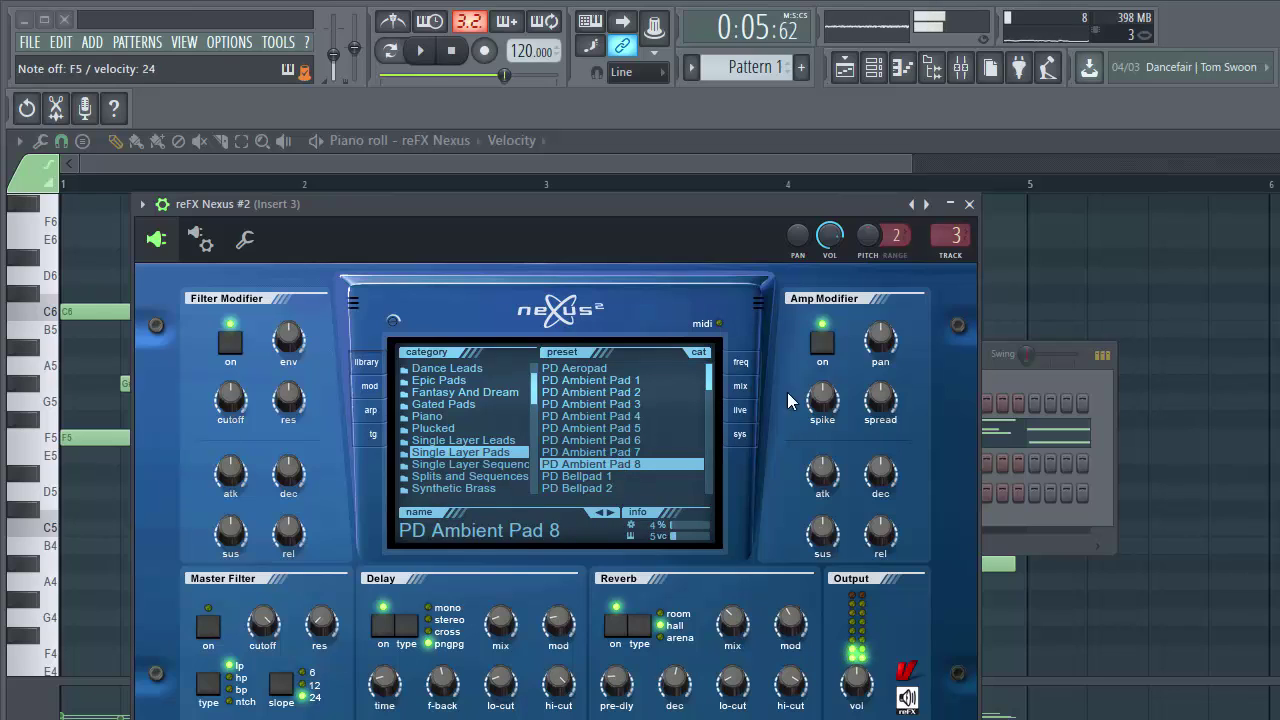
- Check the first Nexus's master tuning and set the second Nexus's master tuning to 472 Hz to match
click(739, 437)
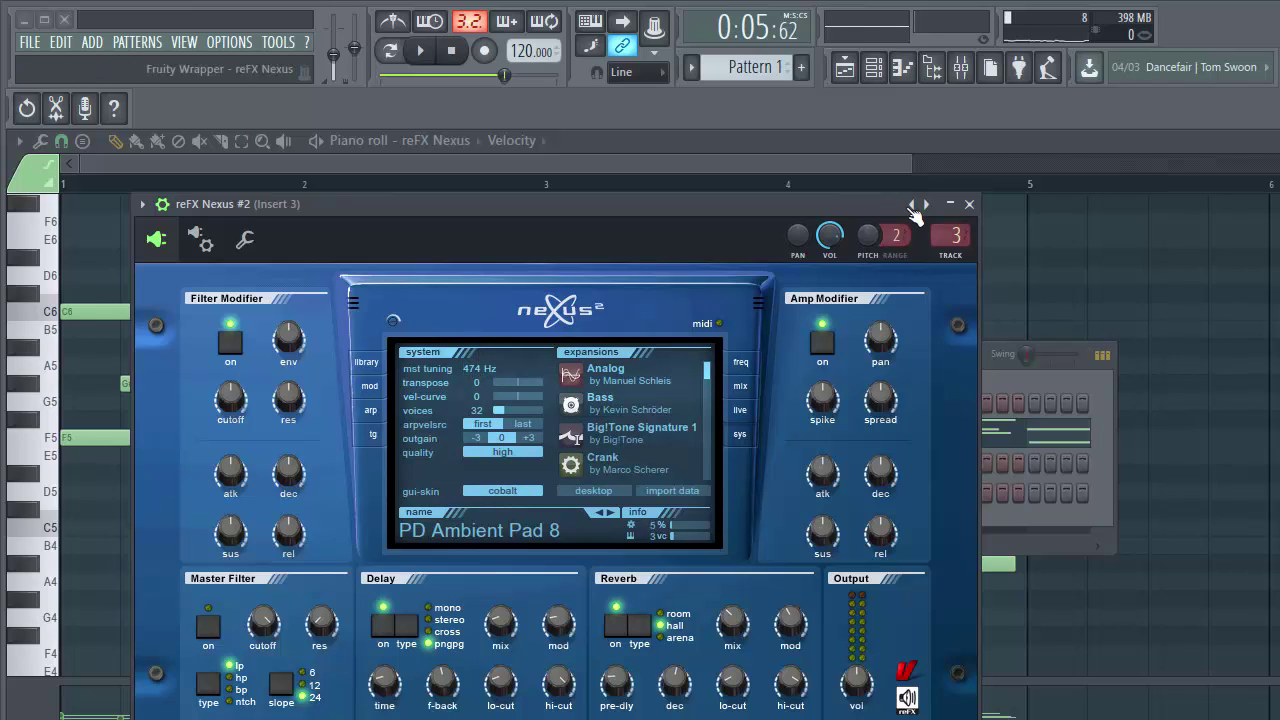
click(968, 205)
click(470, 432)
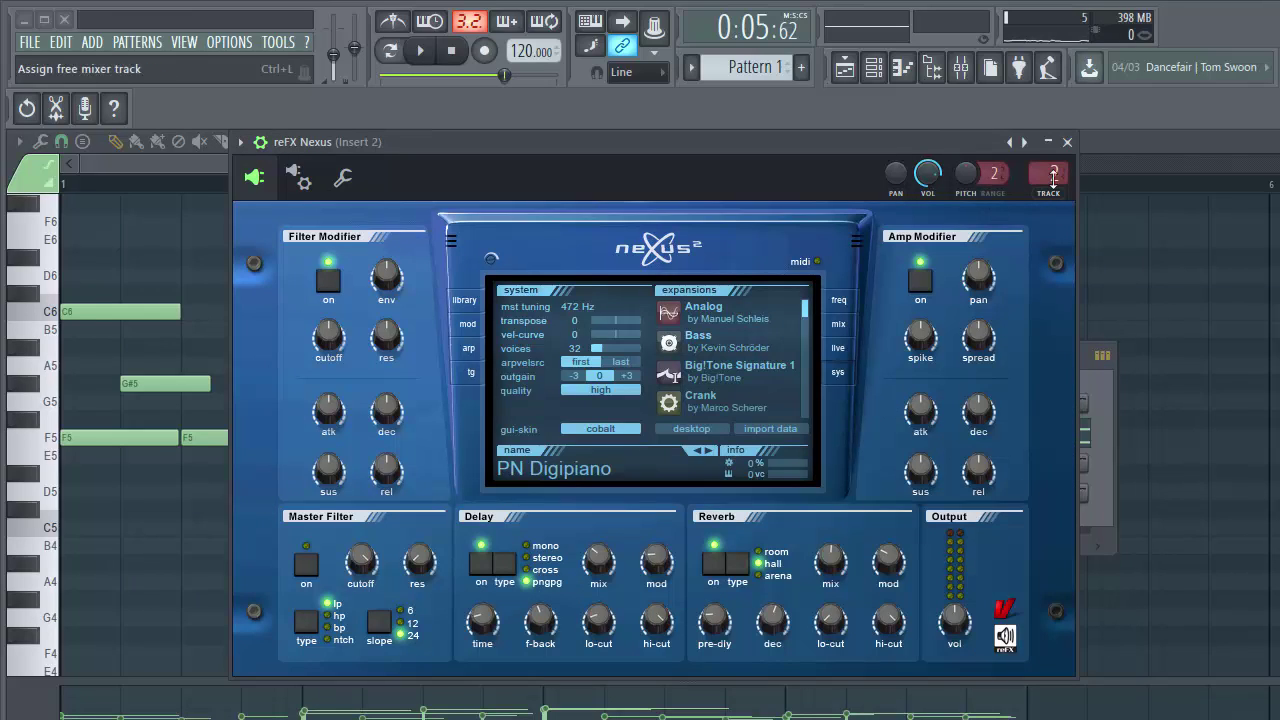
click(1064, 143)
click(476, 472)
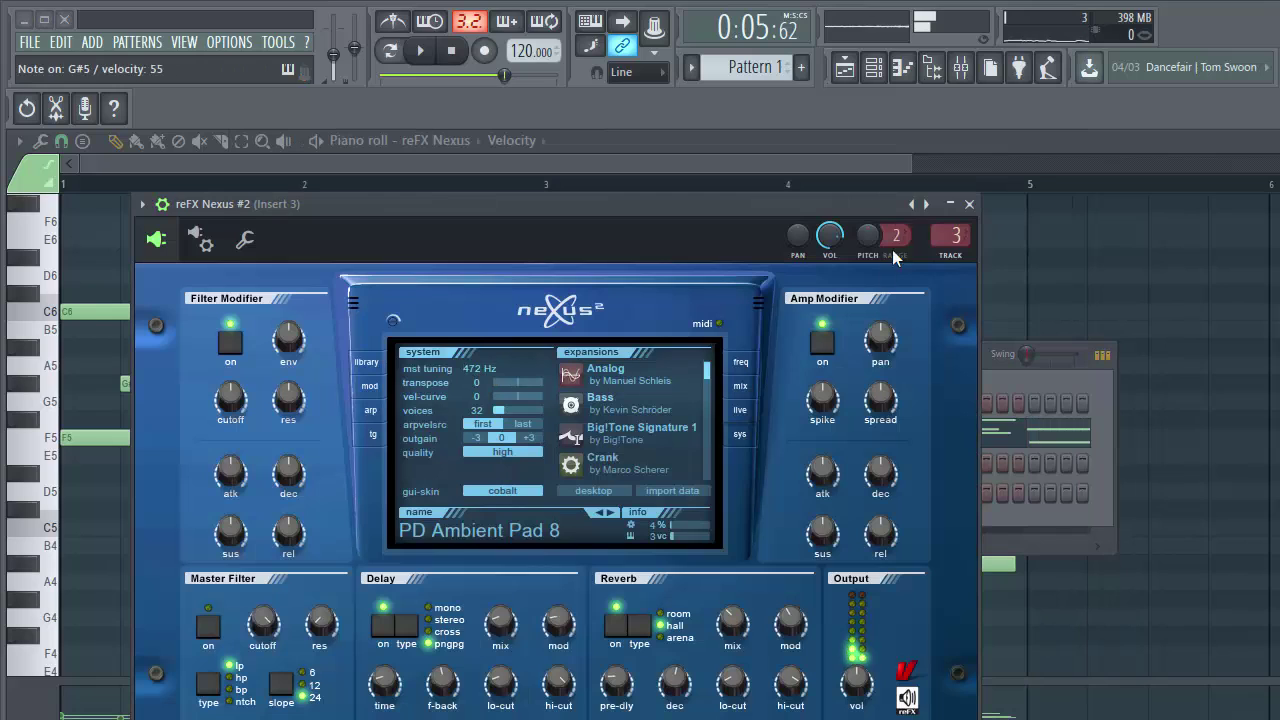
click(969, 204)
- Open the second Nexus's piano roll and draw one-bar F5, G#5 and C6 notes filling bar 1
right_click(494, 466)
click(528, 463)
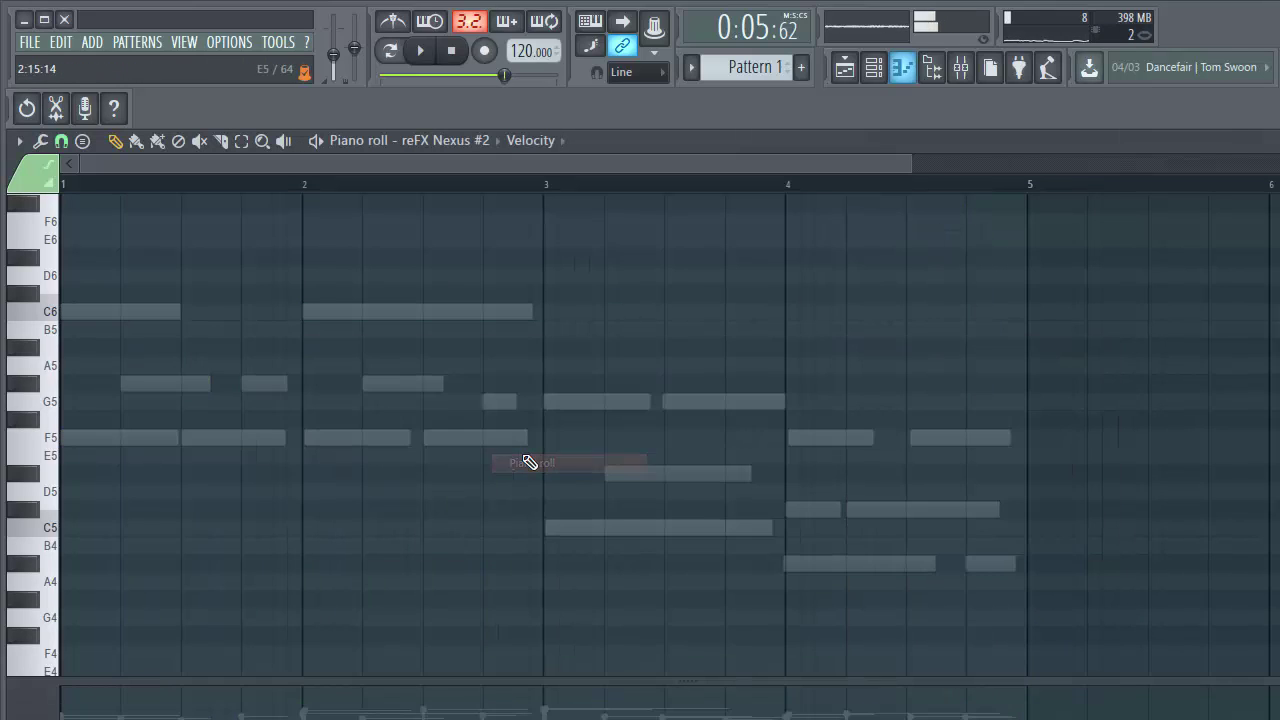
click(160, 441)
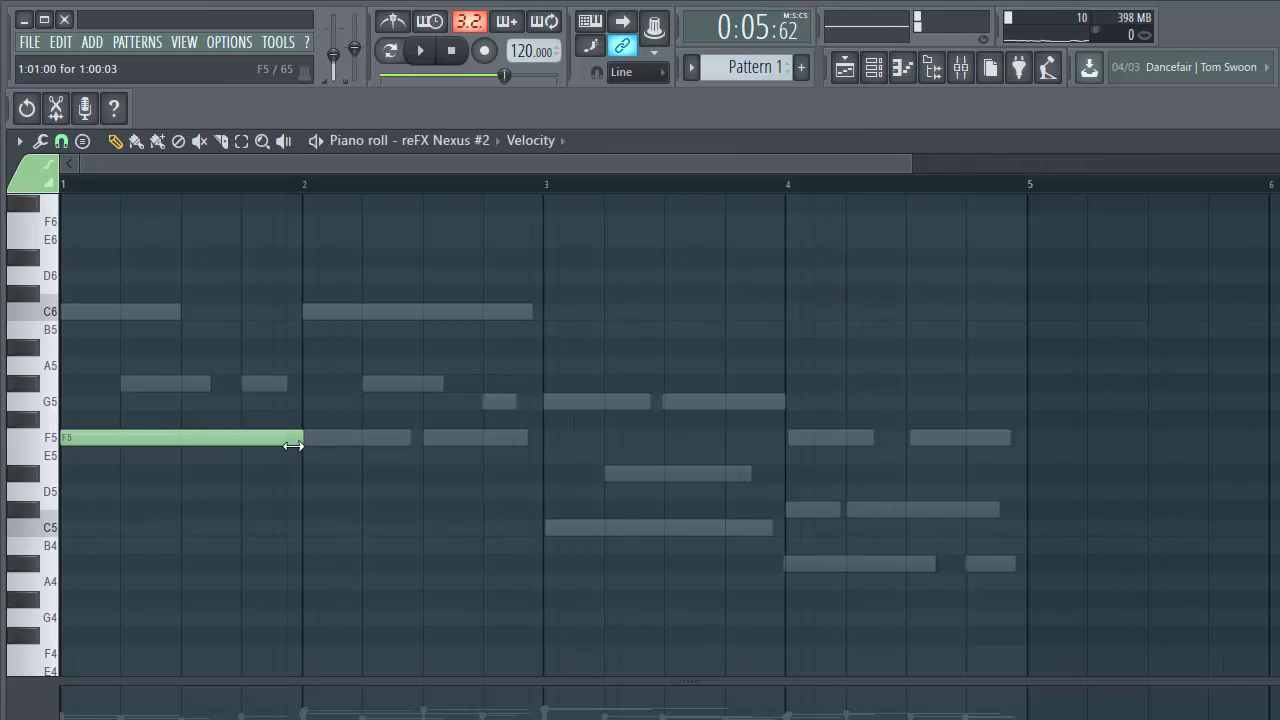
click(72, 386)
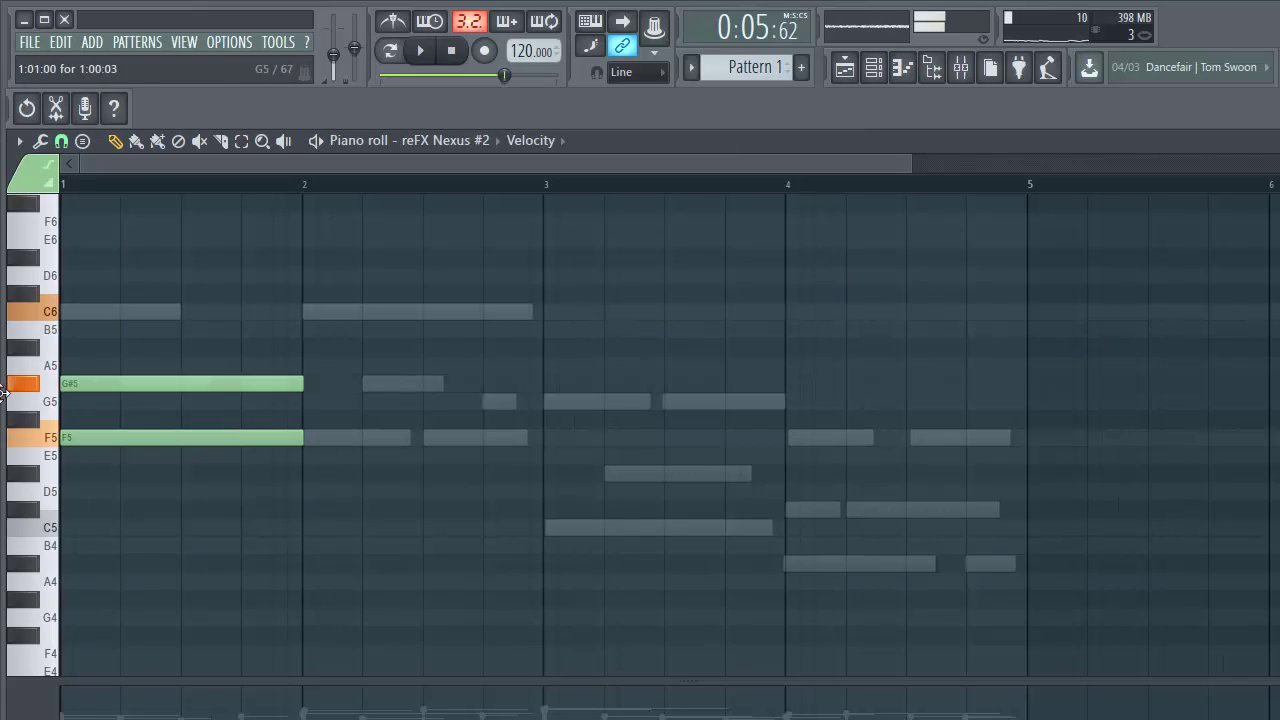
drag(110, 313, 77, 313)
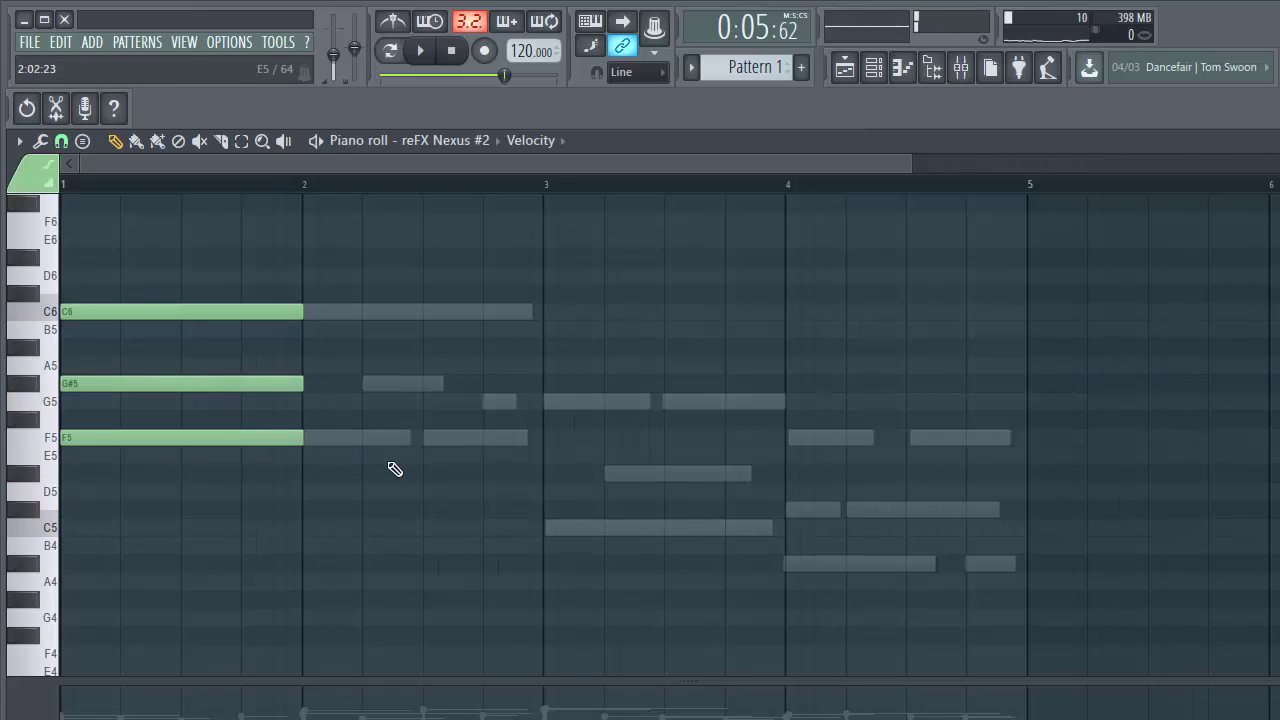
- Draw one-bar chords of C5, D#5 and G5 in bar 3 and F5, C#5 and A#4 in bar 4
click(550, 527)
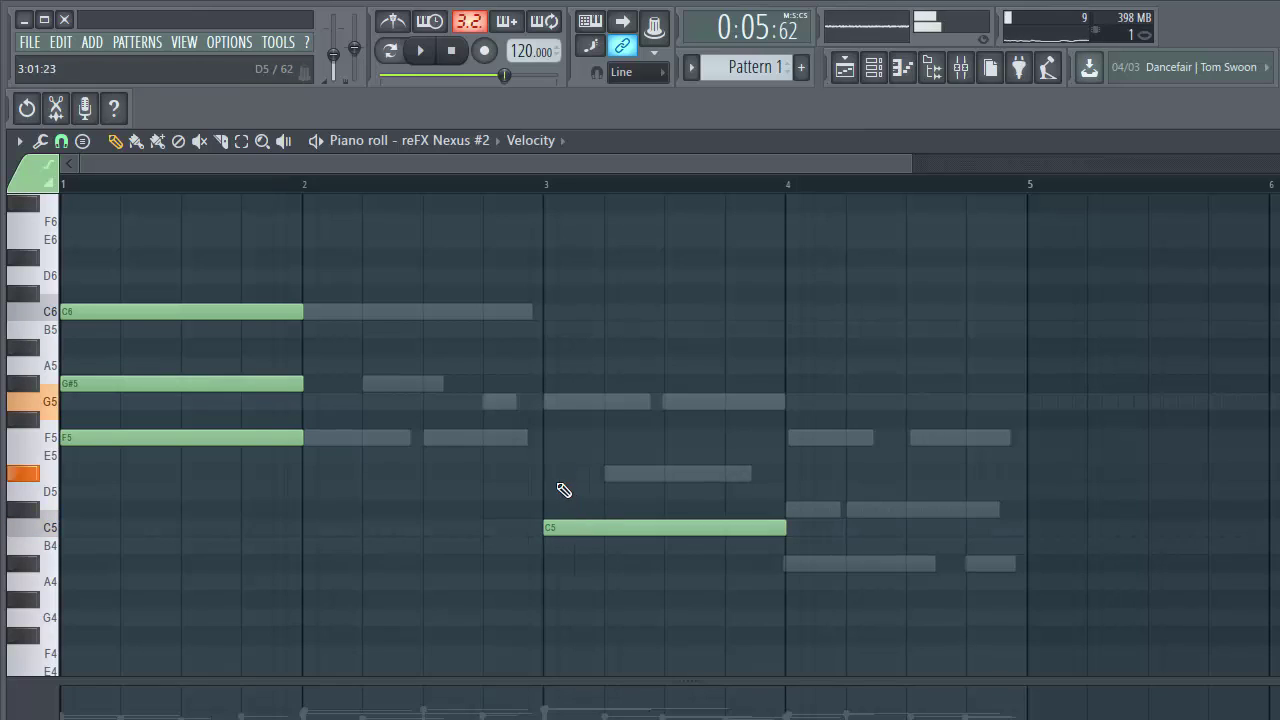
click(550, 472)
click(551, 403)
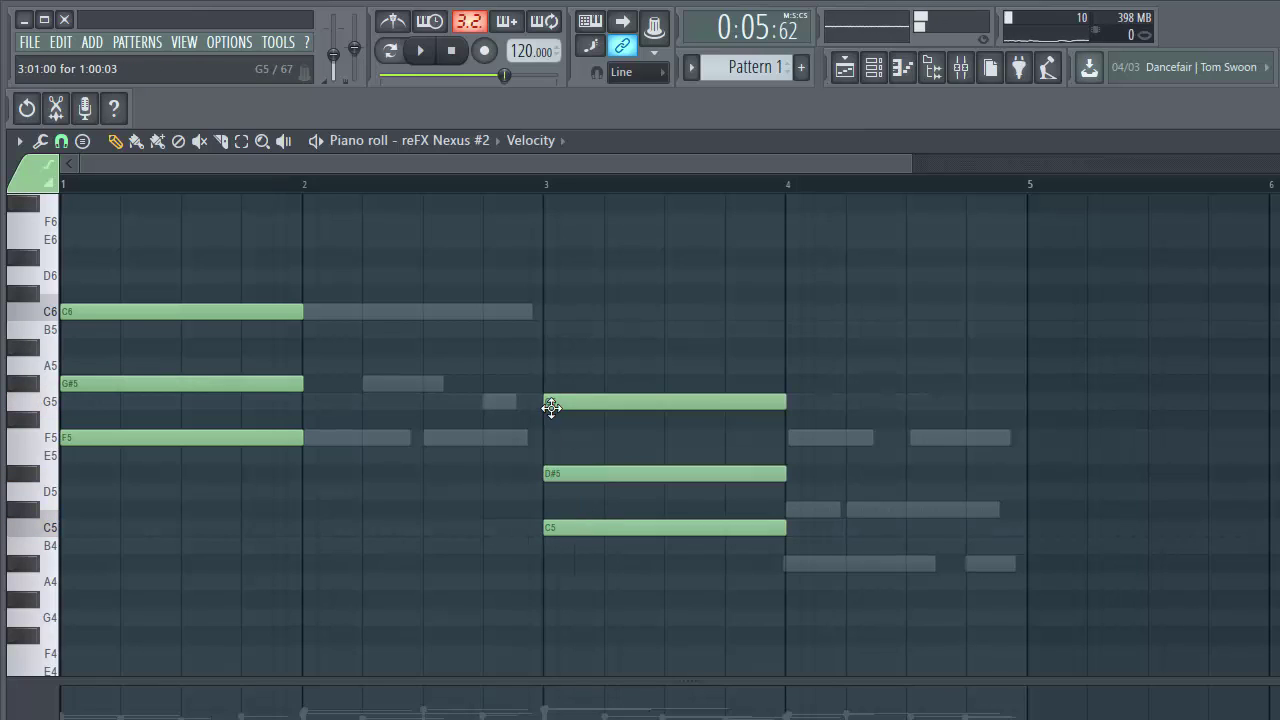
click(795, 438)
click(806, 509)
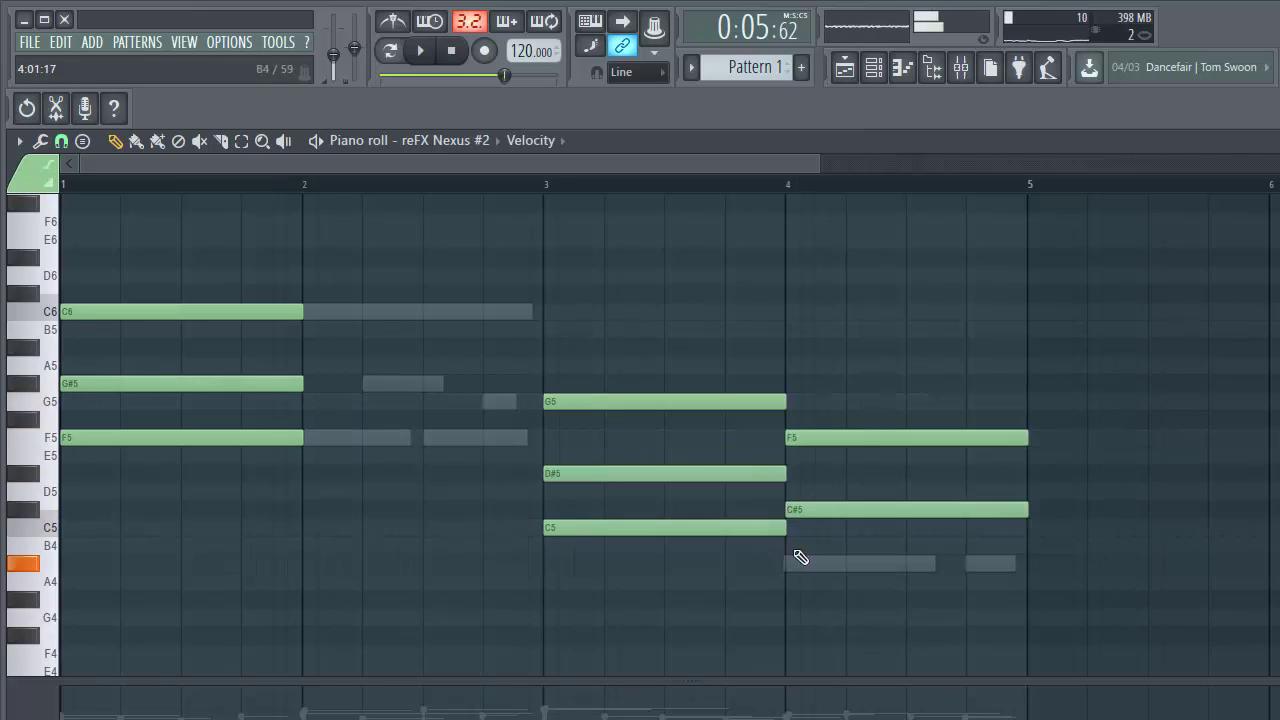
click(787, 562)
- Extend the F5, G#5 and C6 notes of the first chord to the end of bar 2
drag(313, 444, 542, 437)
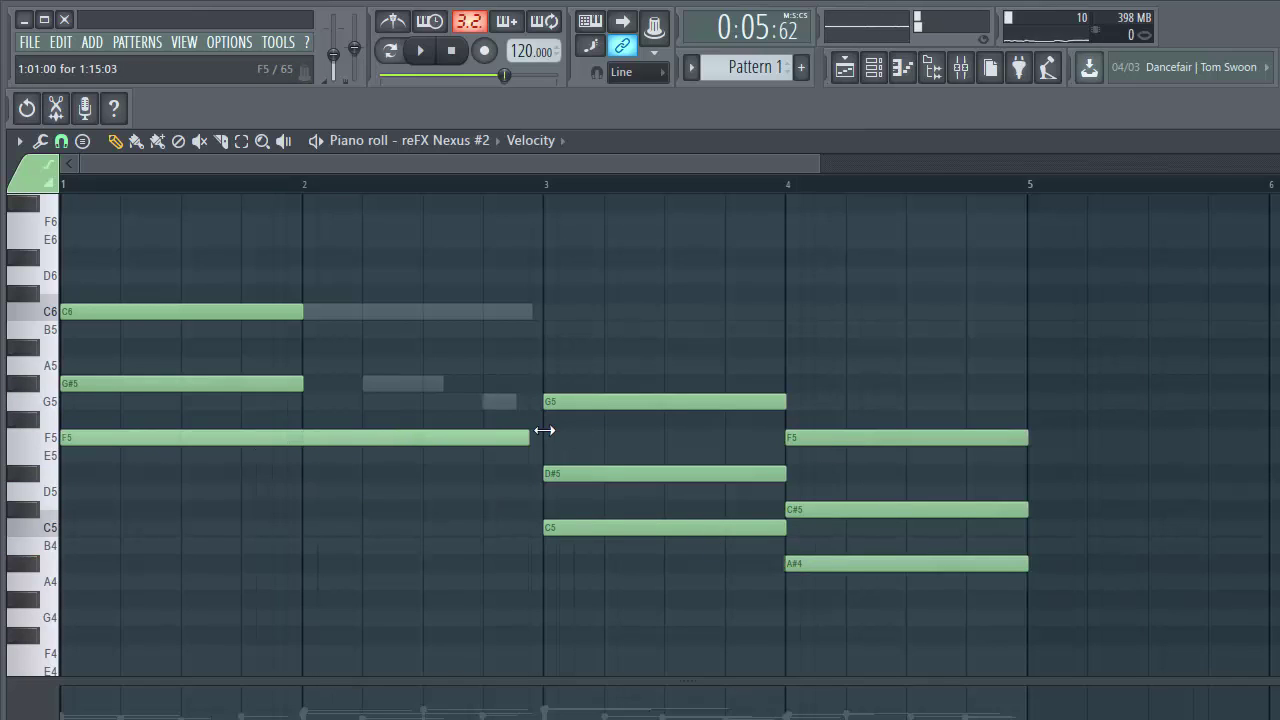
drag(302, 384, 540, 401)
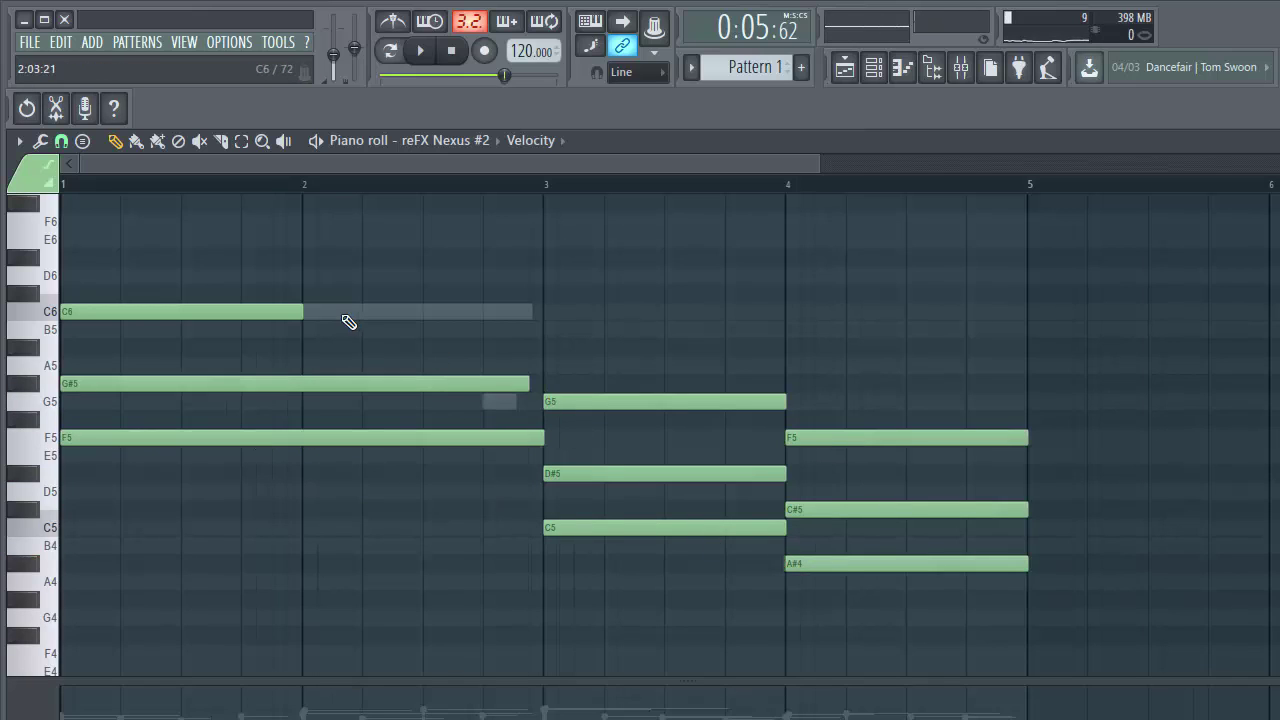
drag(301, 316, 207, 307)
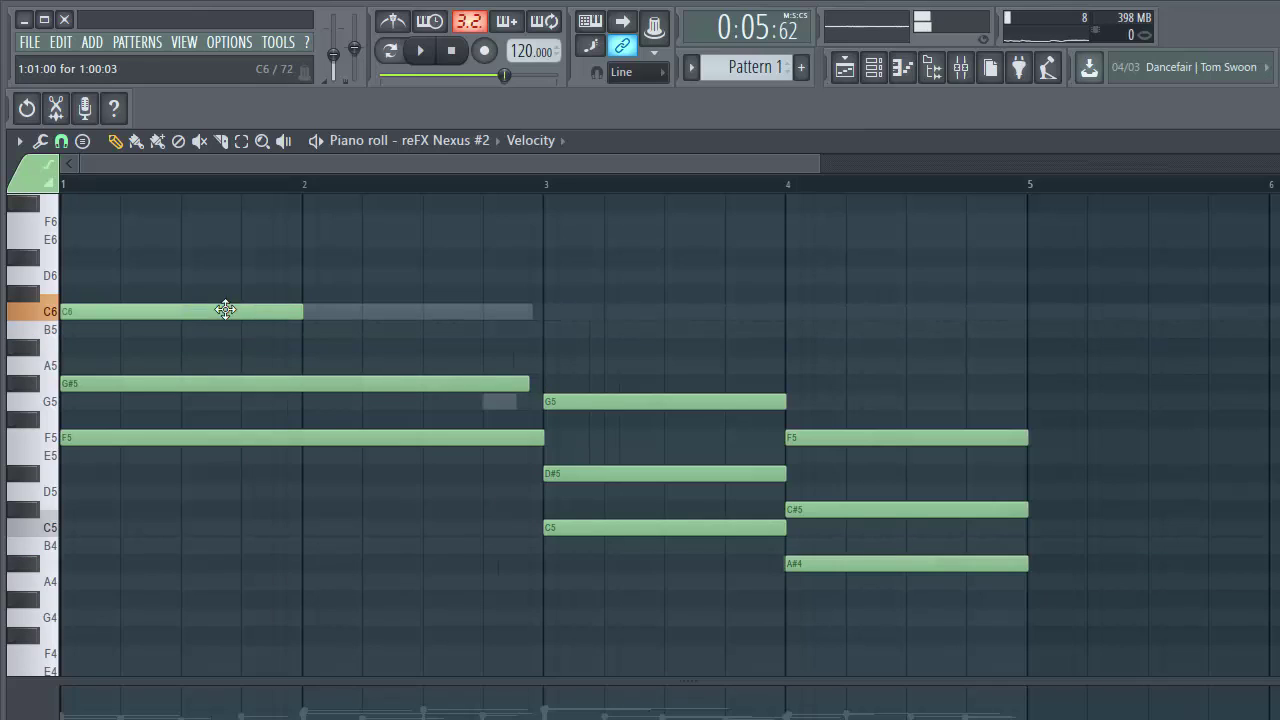
drag(302, 314, 532, 307)
drag(528, 383, 544, 383)
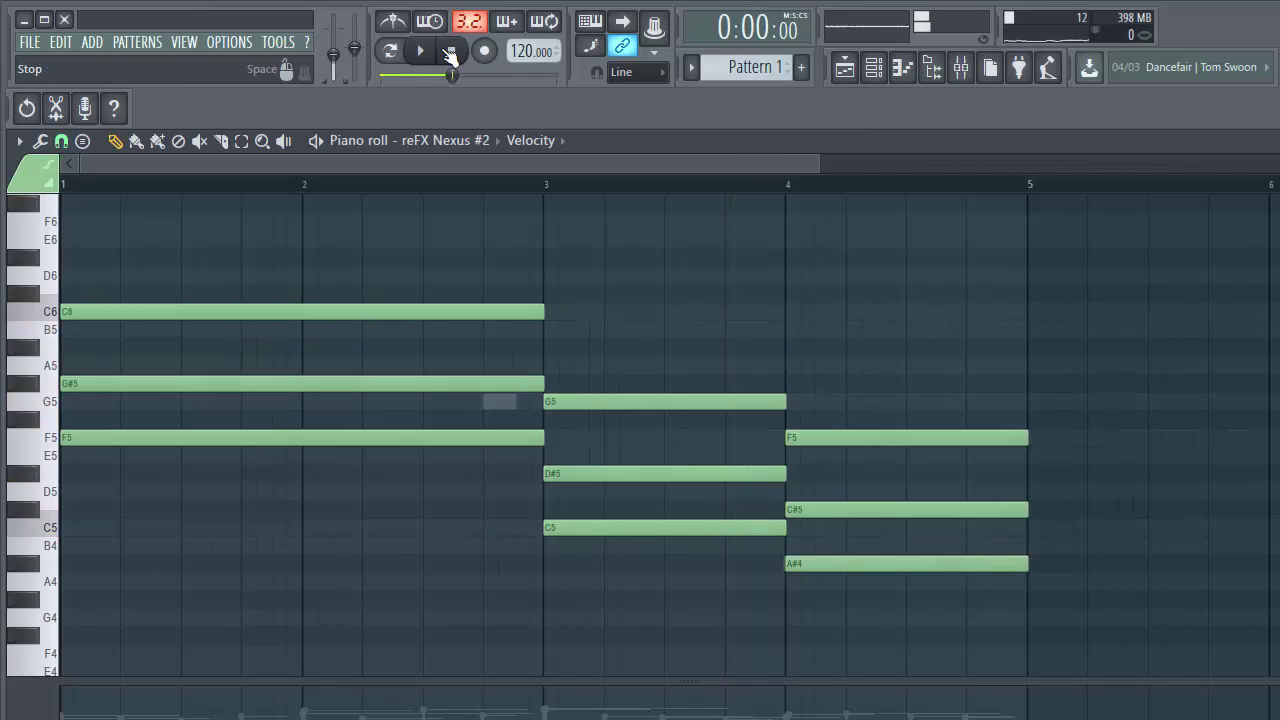
- Play the pattern with the playlist and channel rack shown, adjusting the volume balance between the two Nexus channels
click(446, 53)
key(space)
click(850, 74)
click(873, 74)
key(space)
drag(353, 463, 353, 456)
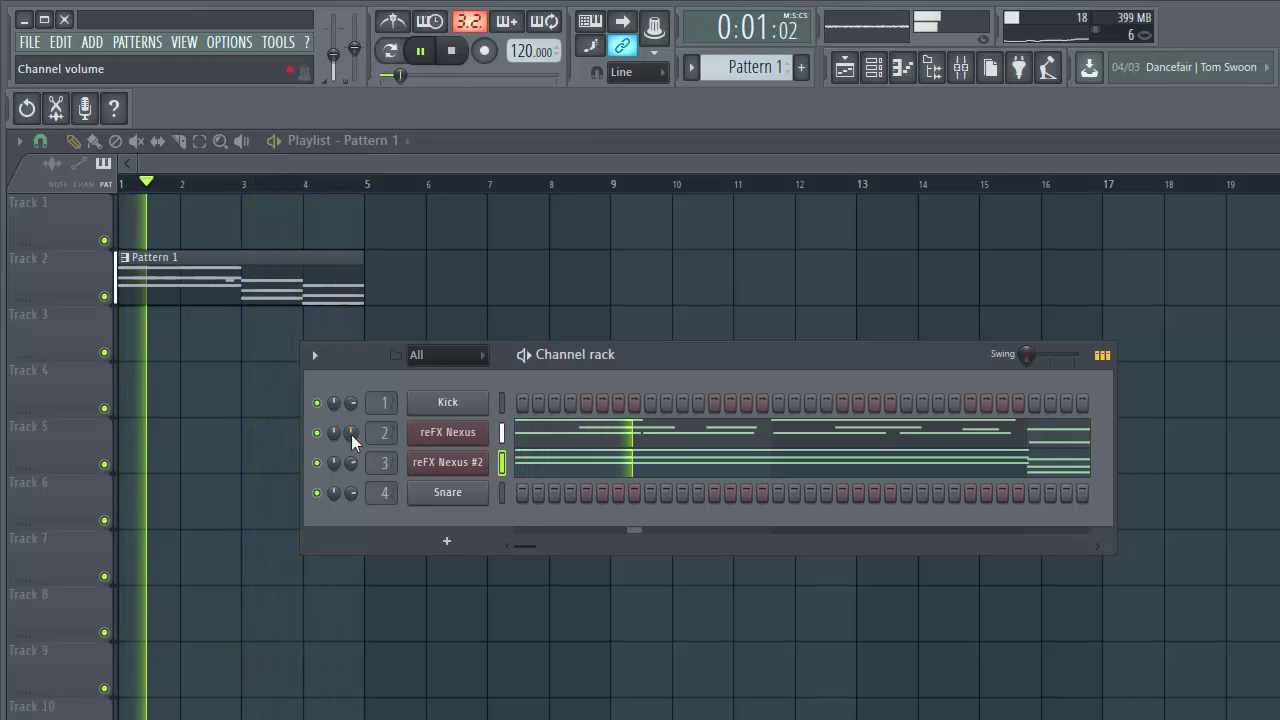
key(space)
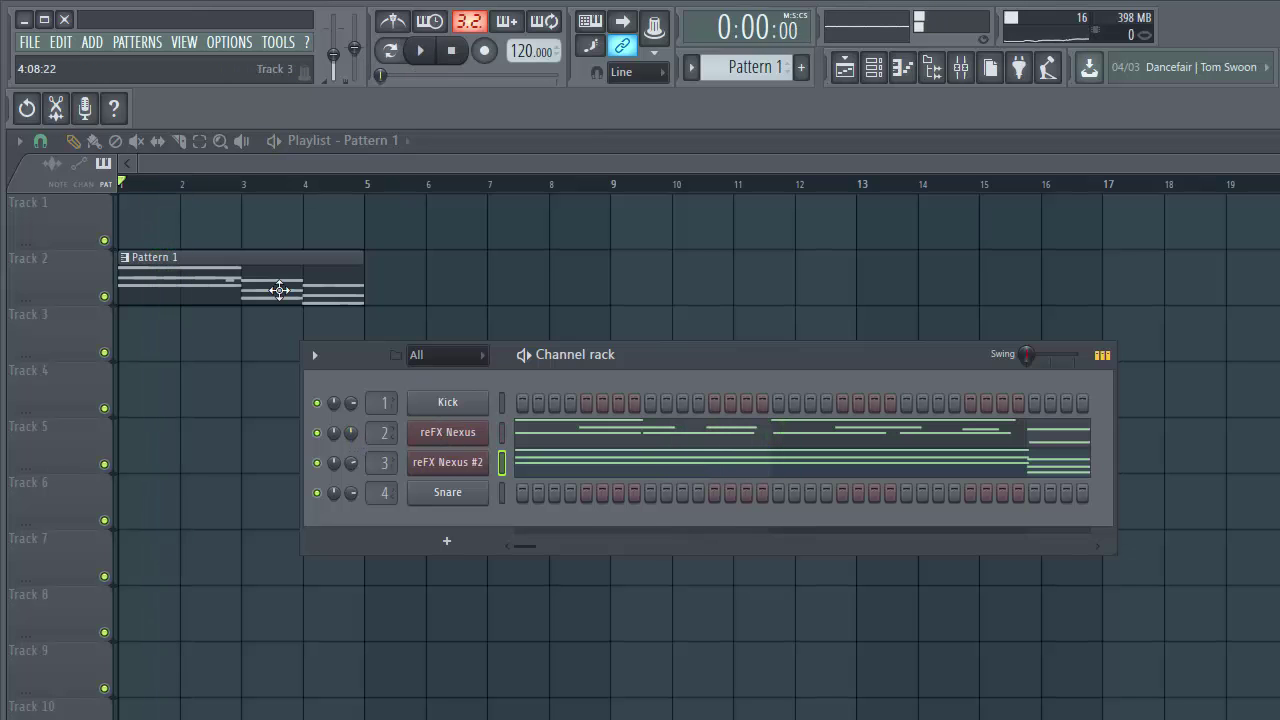
- Move the Pattern 1 clip to Track 1 and repeat it back to back until the start of bar 17
drag(238, 289, 240, 233)
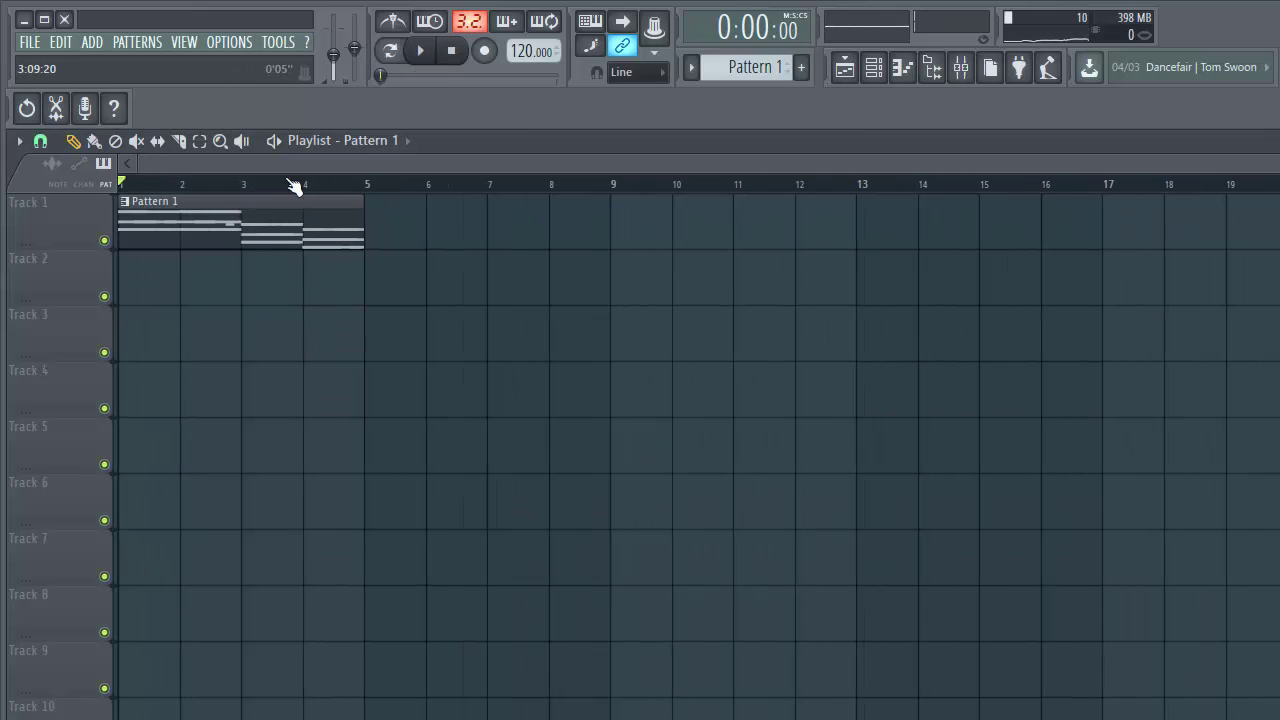
click(392, 221)
scroll(623, 194, down, 1)
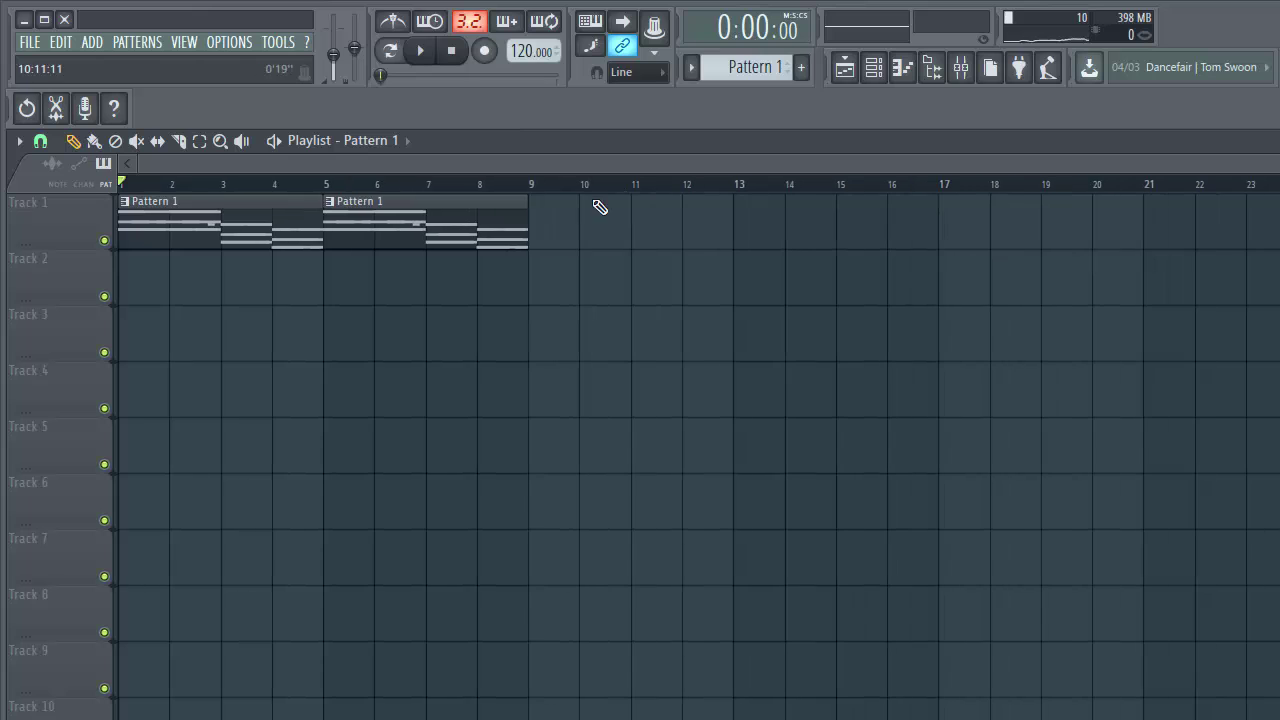
click(566, 223)
click(800, 226)
drag(830, 224, 779, 224)
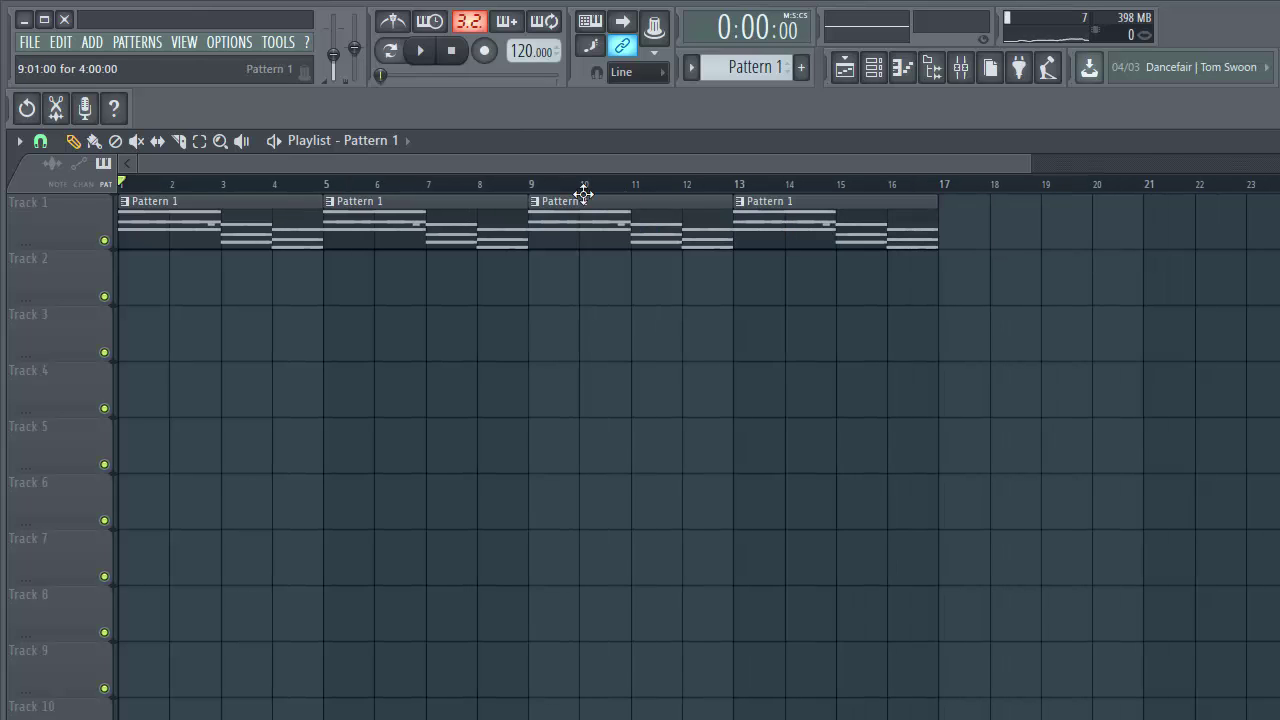
- Select the playlist range from bar 9 to bar 17 and create a new pattern named drums
drag(529, 188, 948, 220)
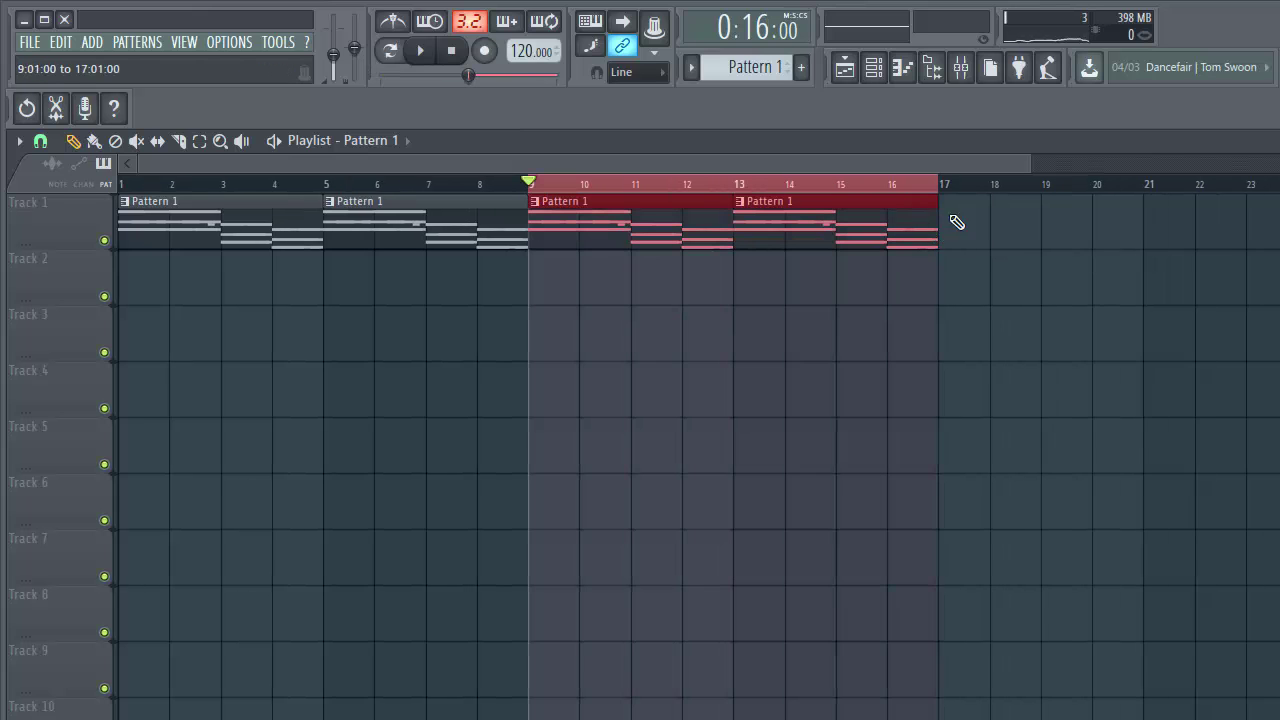
click(801, 68)
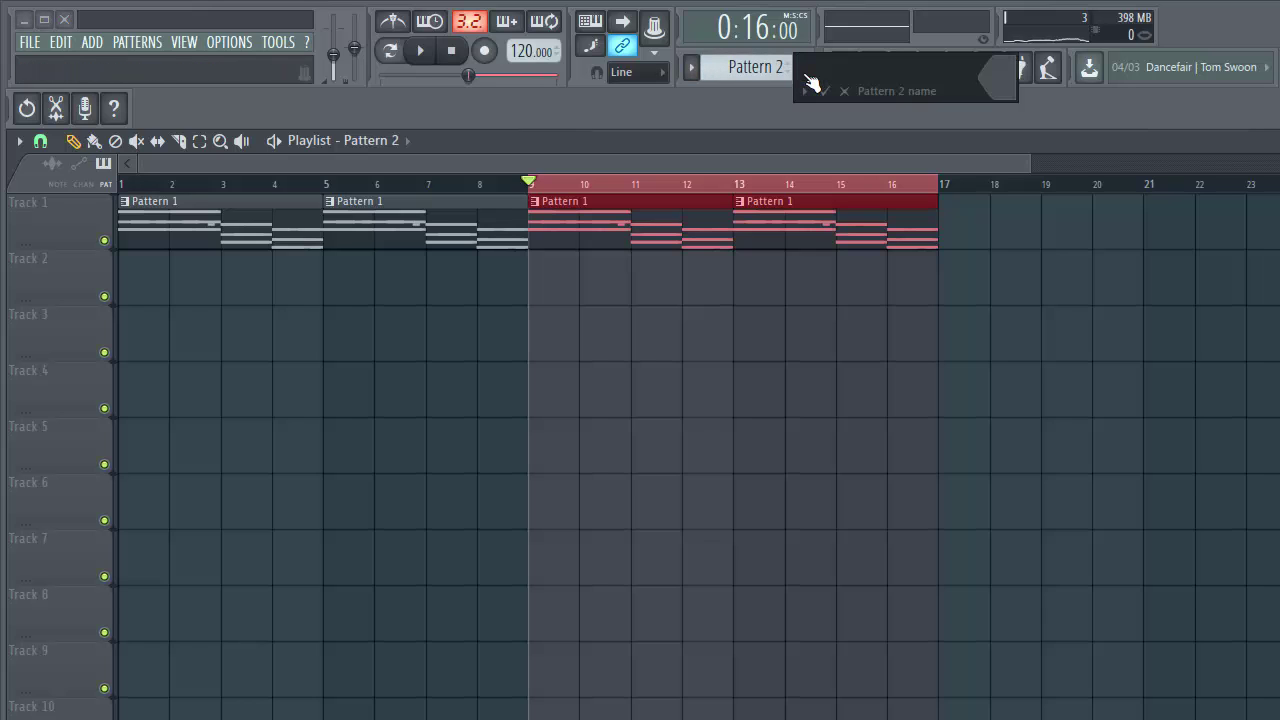
text(drums)
key(Return)
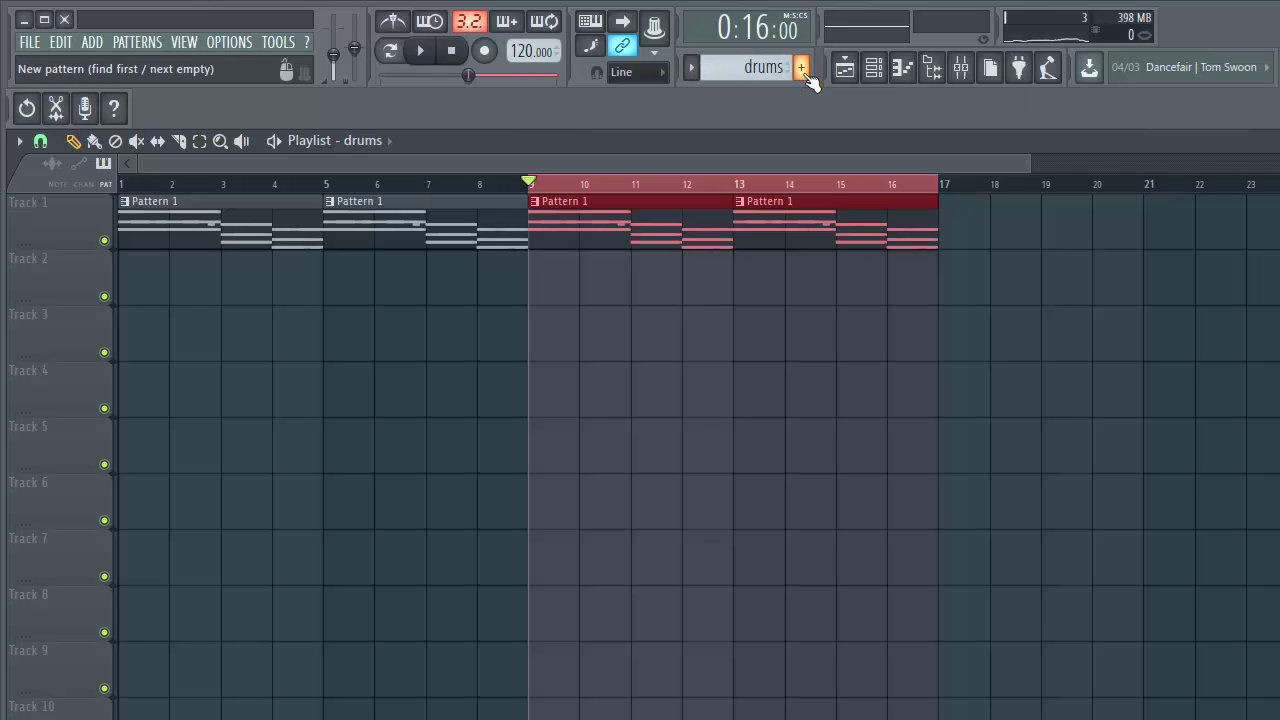
- Add the TG Trap Hat (3) sample from the drum kit's Hi-Hats folder as a new channel
click(873, 67)
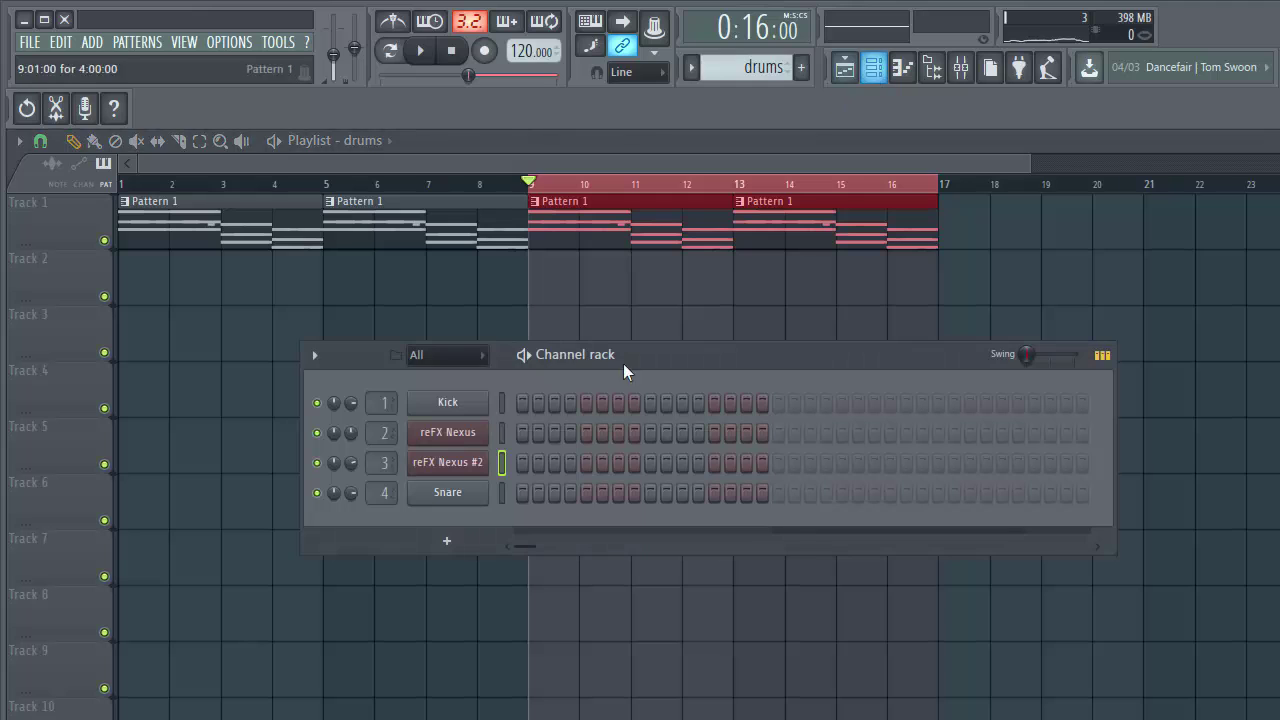
click(932, 68)
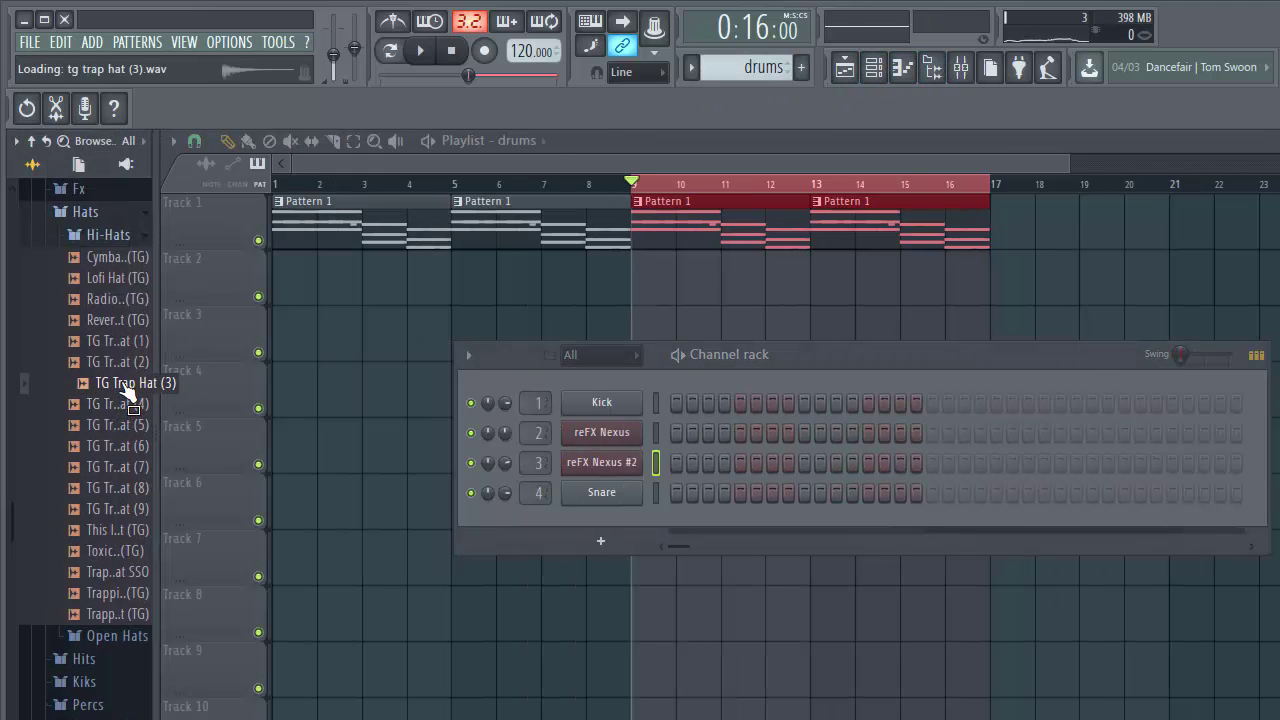
drag(120, 396, 600, 525)
- Preview kicks in the drum kit's Kiks folder and add Blur Kik (TG) as a new channel
click(80, 236)
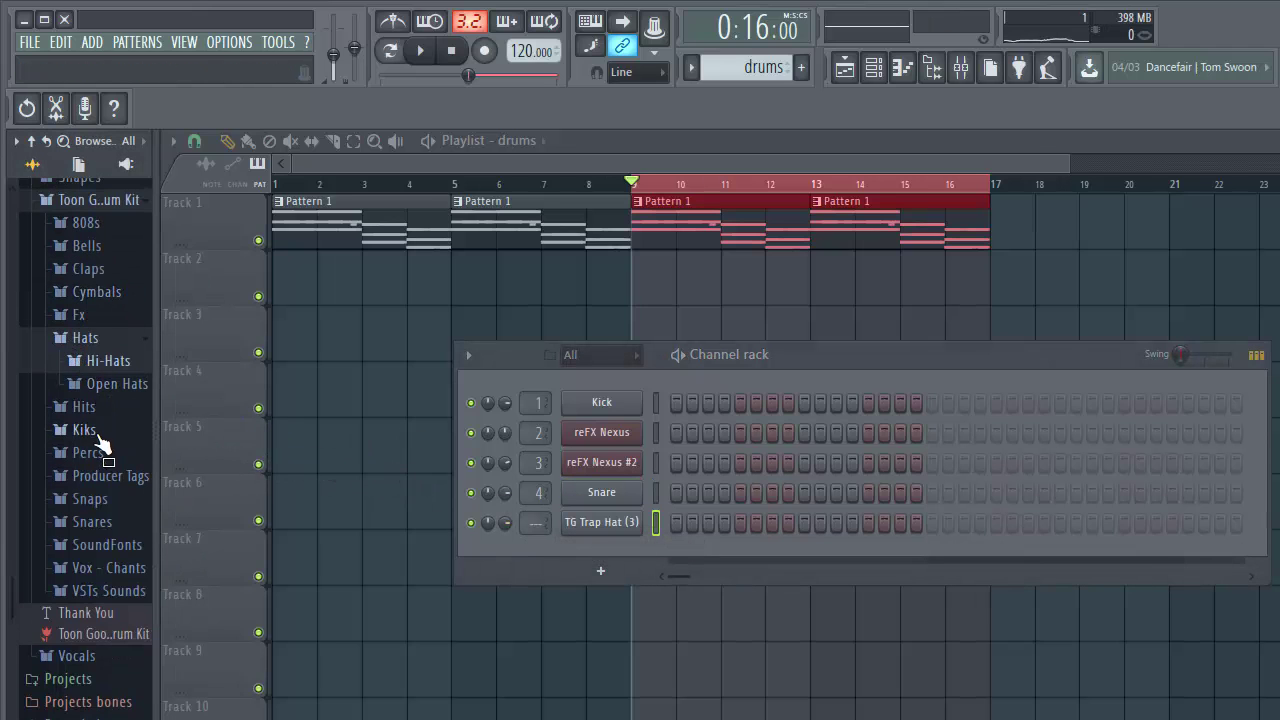
click(100, 440)
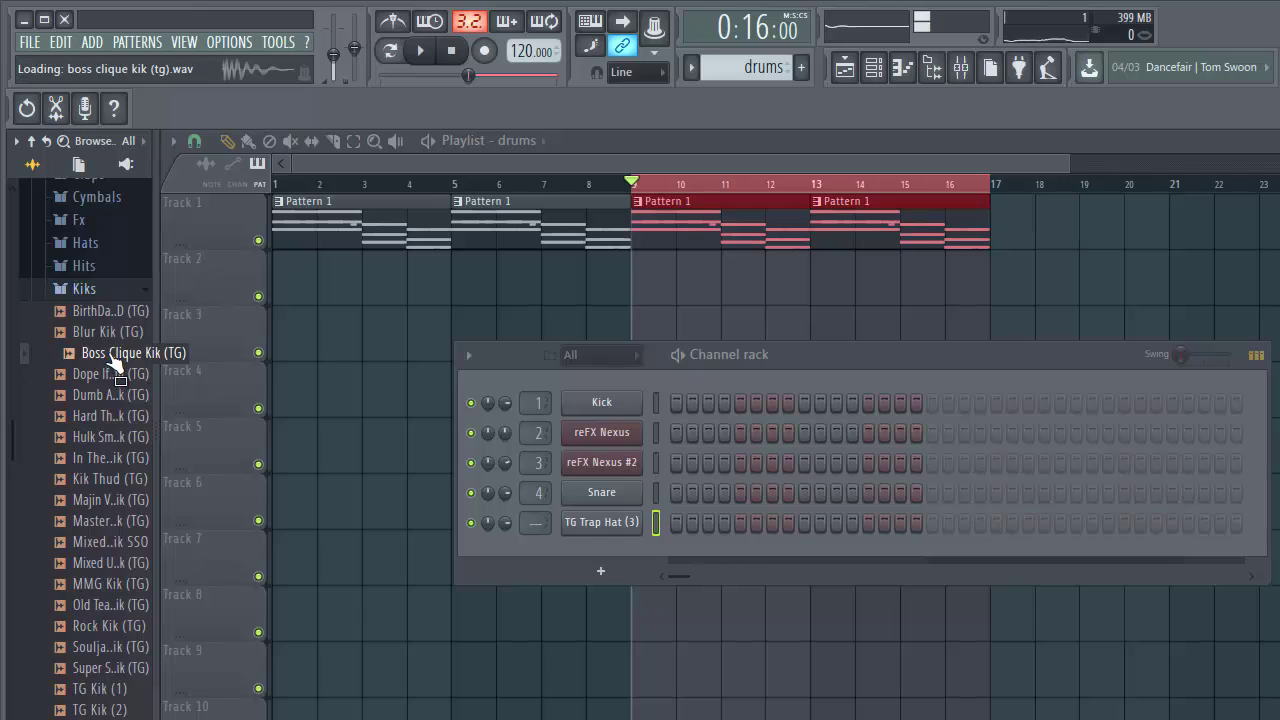
click(112, 340)
drag(507, 454, 605, 548)
click(84, 289)
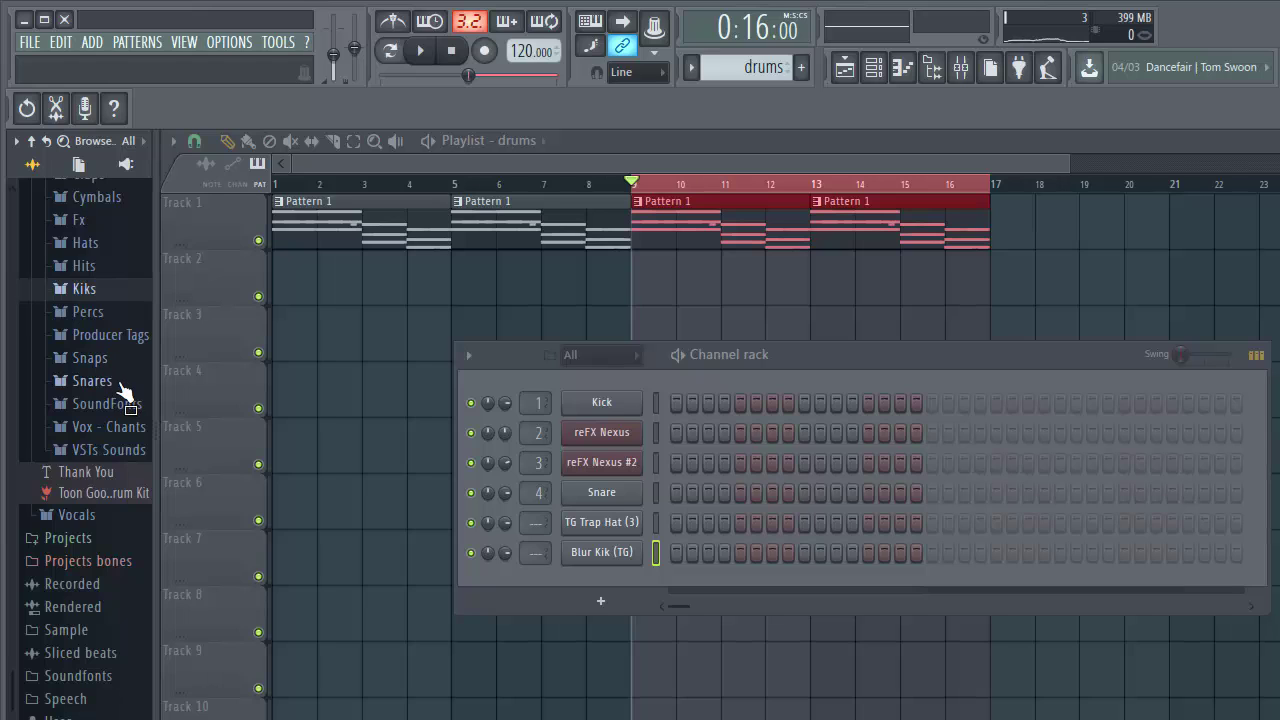
- Preview snares in the drum kit's Snares folder and add Light Snare (TG) as a new channel
click(92, 381)
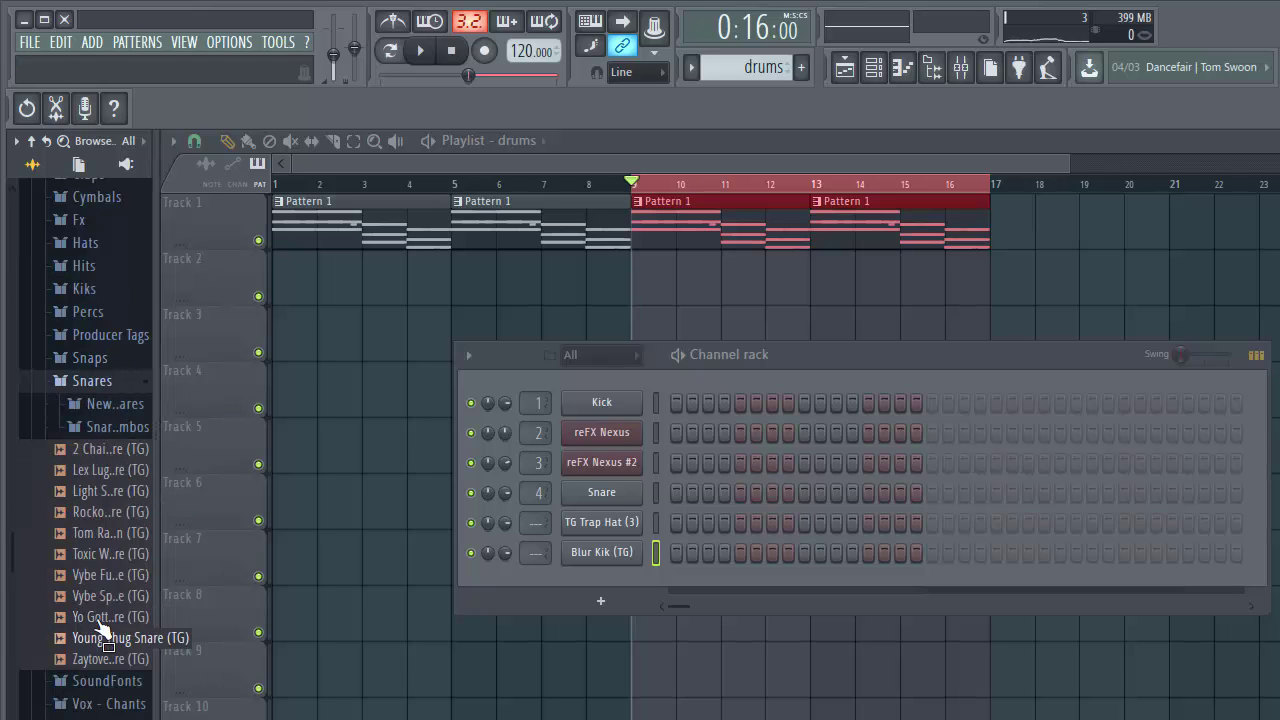
click(116, 512)
click(118, 494)
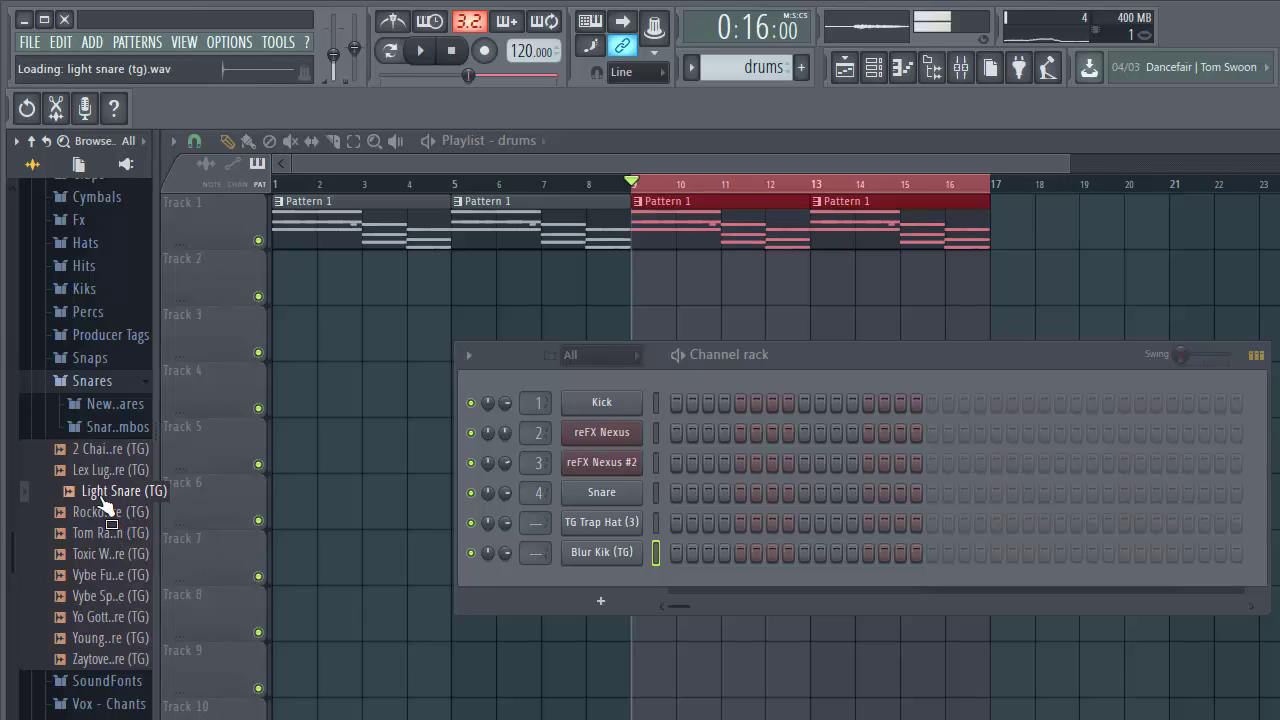
drag(104, 505, 607, 580)
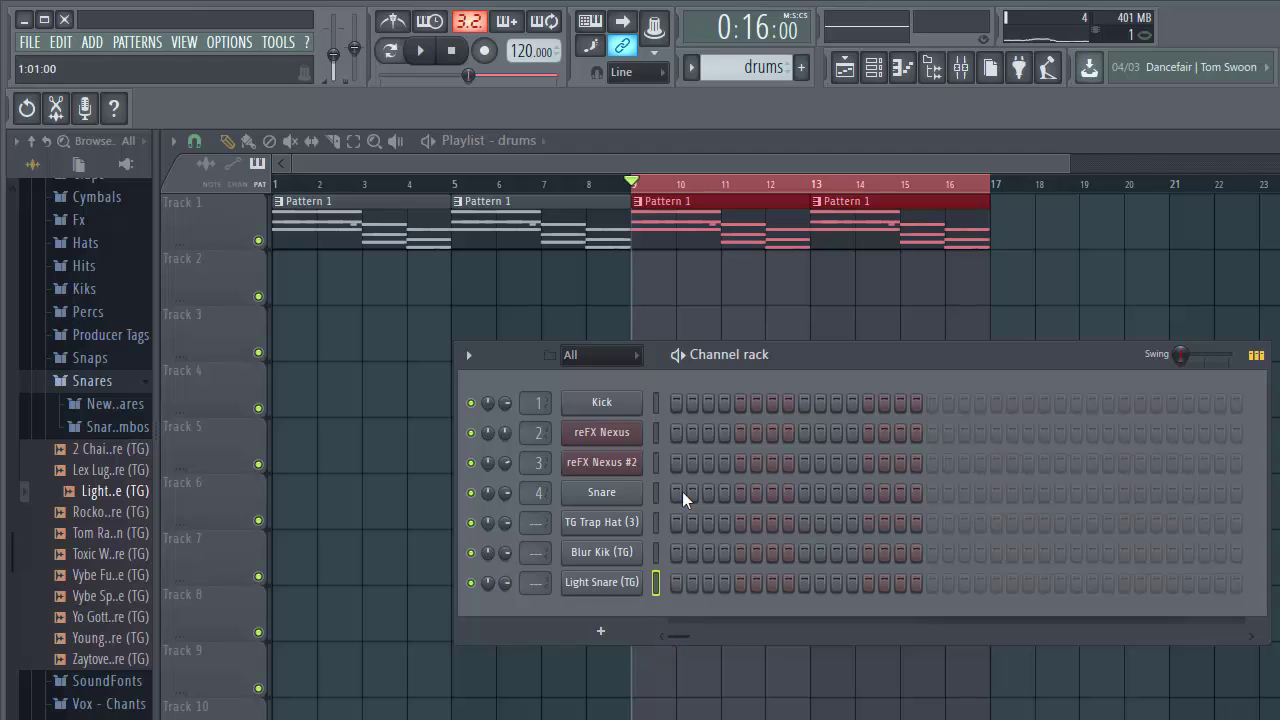
- Place a drums pattern clip on Track 2 of the playlist, starting at bar 9
click(643, 328)
right_click(646, 270)
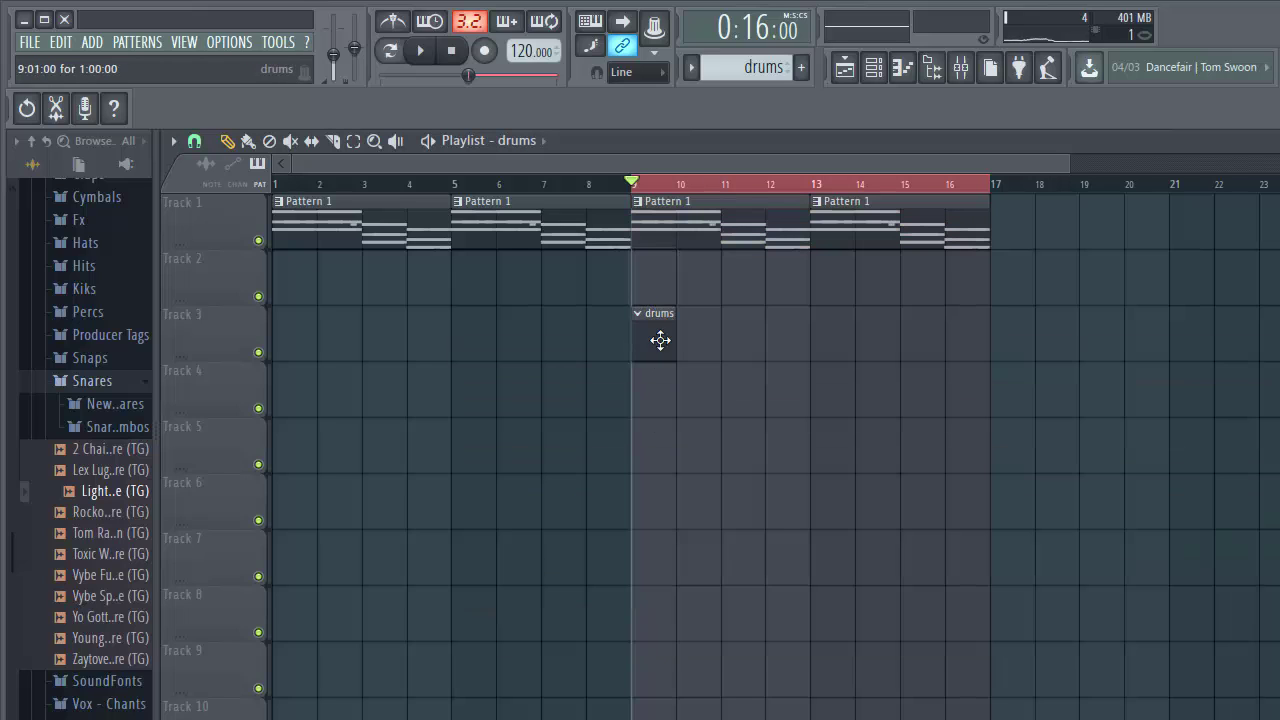
drag(660, 346, 660, 274)
- In the drums pattern, put Blur Kik (TG) on bar 1 step 1 and Light Snare (TG) on bar 1 step 9 and bar 2 steps 3 and 9
click(882, 68)
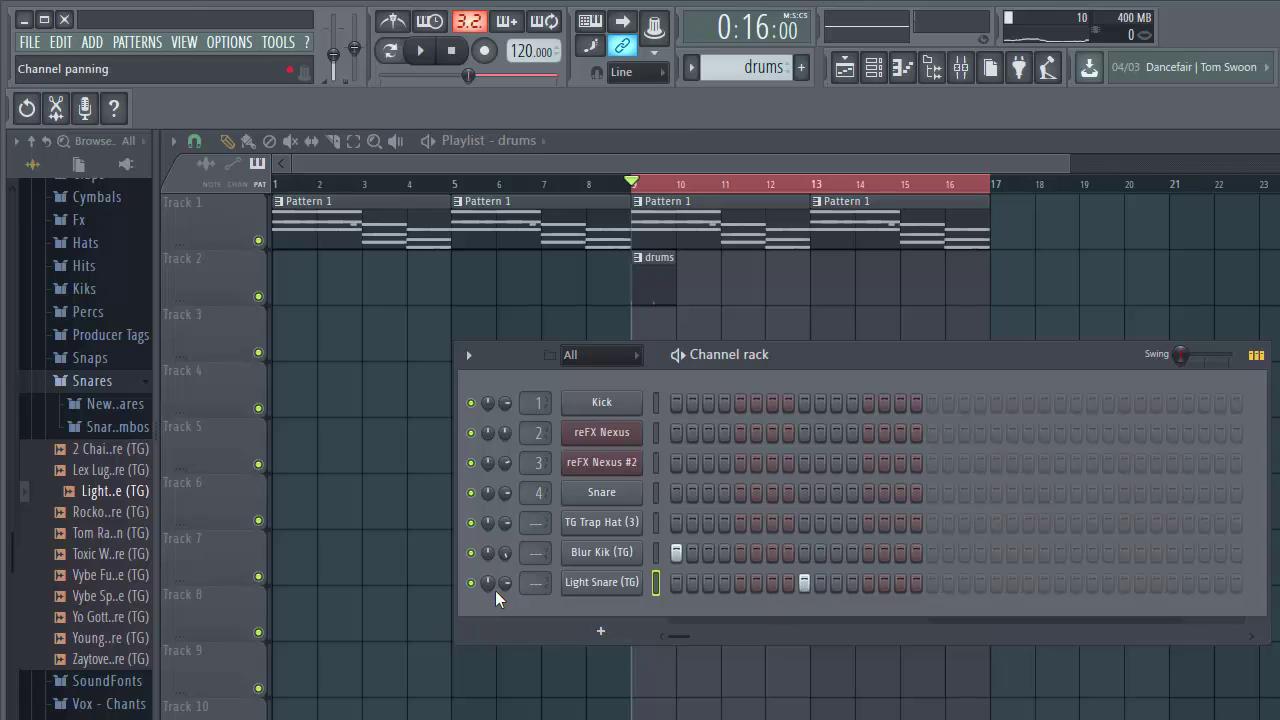
key(space)
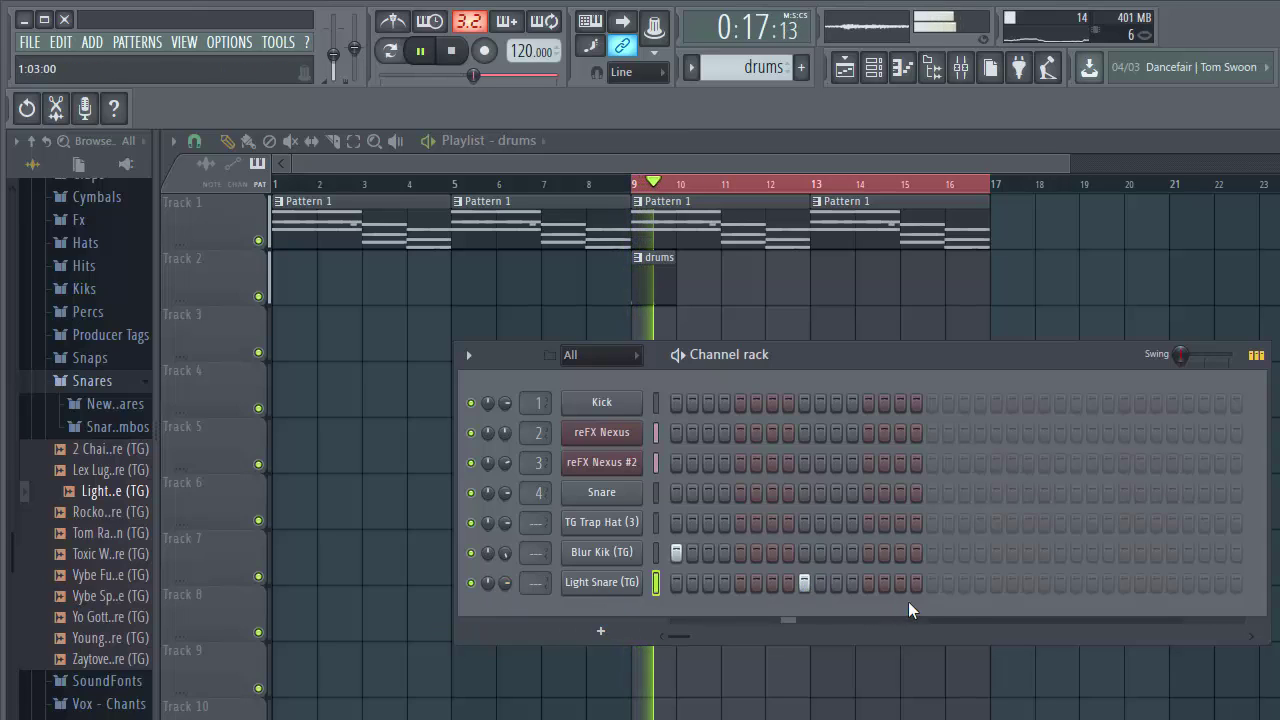
key(space)
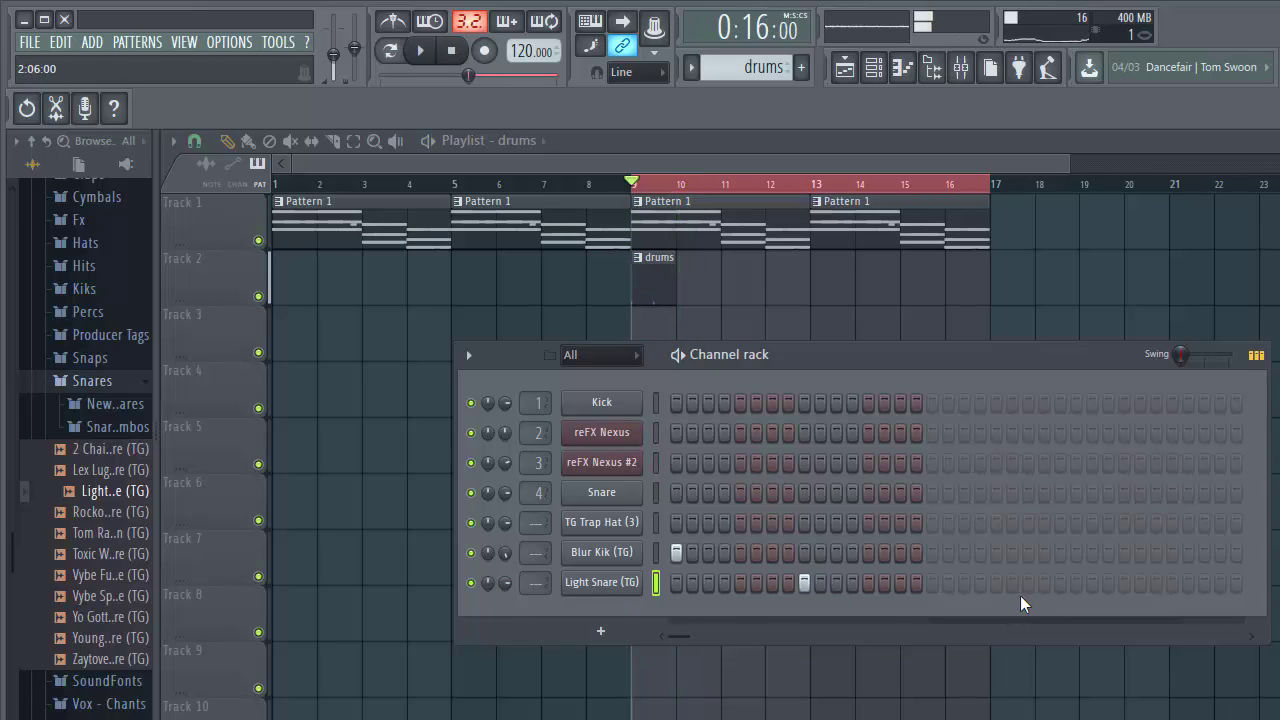
click(1059, 583)
key(space)
click(964, 583)
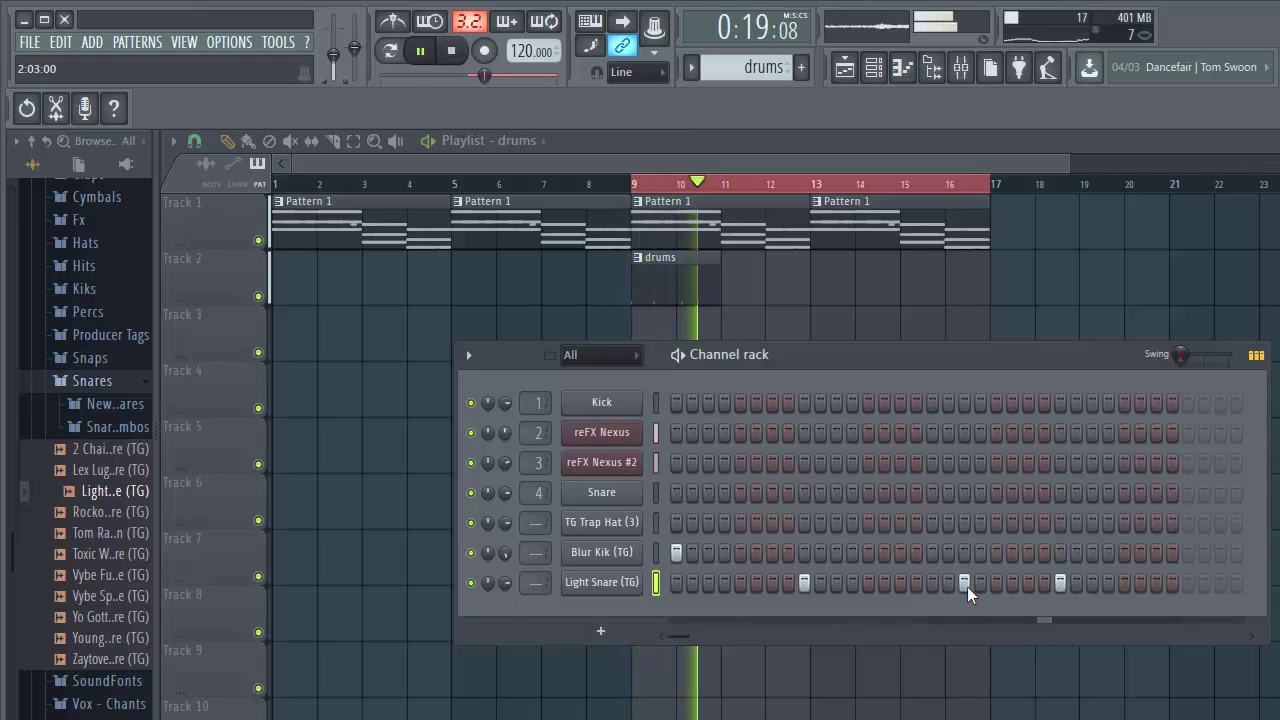
- Add a Light Snare (TG) hit on bar 3 step 9 and a Blur Kik (TG) hit on bar 3 step 1
click(1250, 636)
key(space)
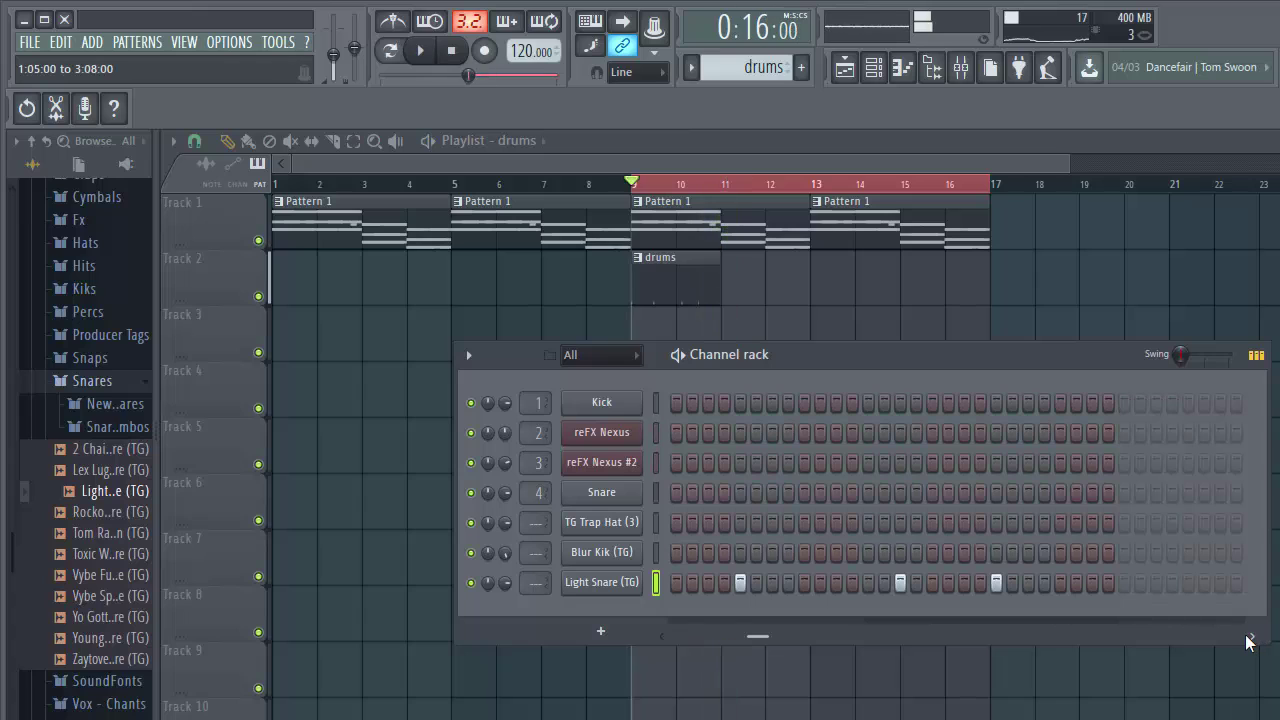
click(1250, 640)
click(1250, 640)
key(space)
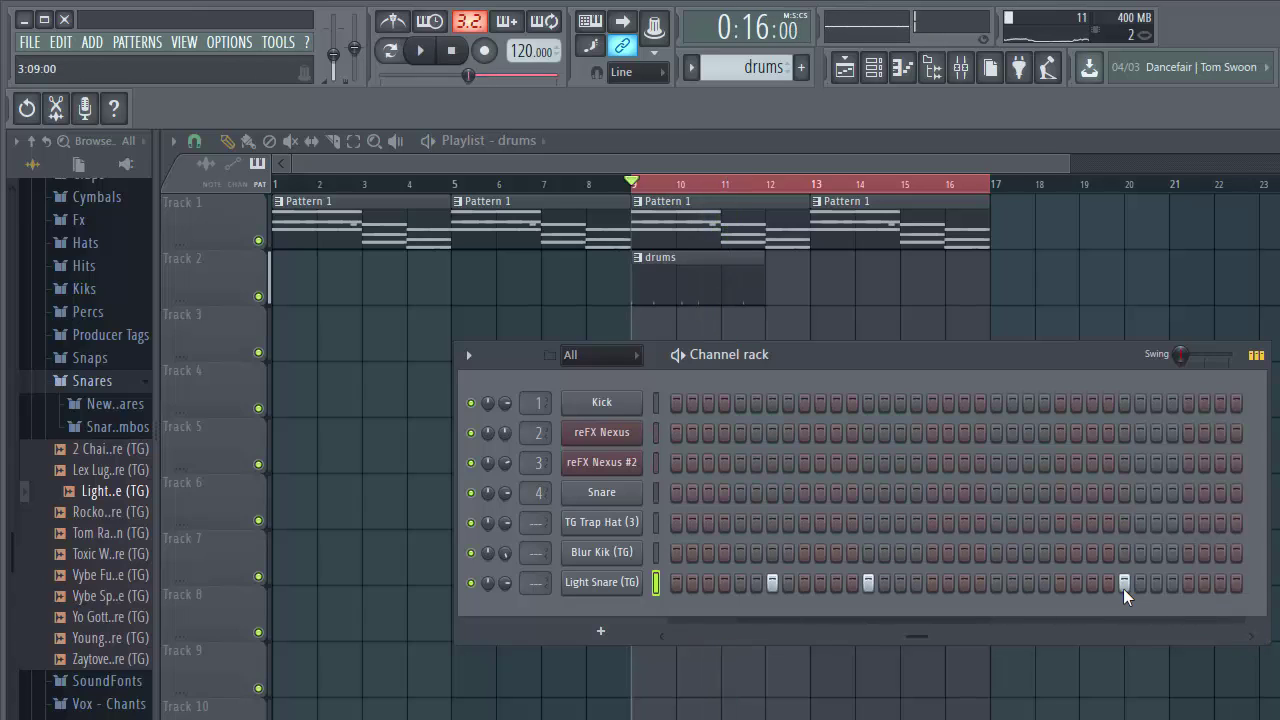
click(1250, 640)
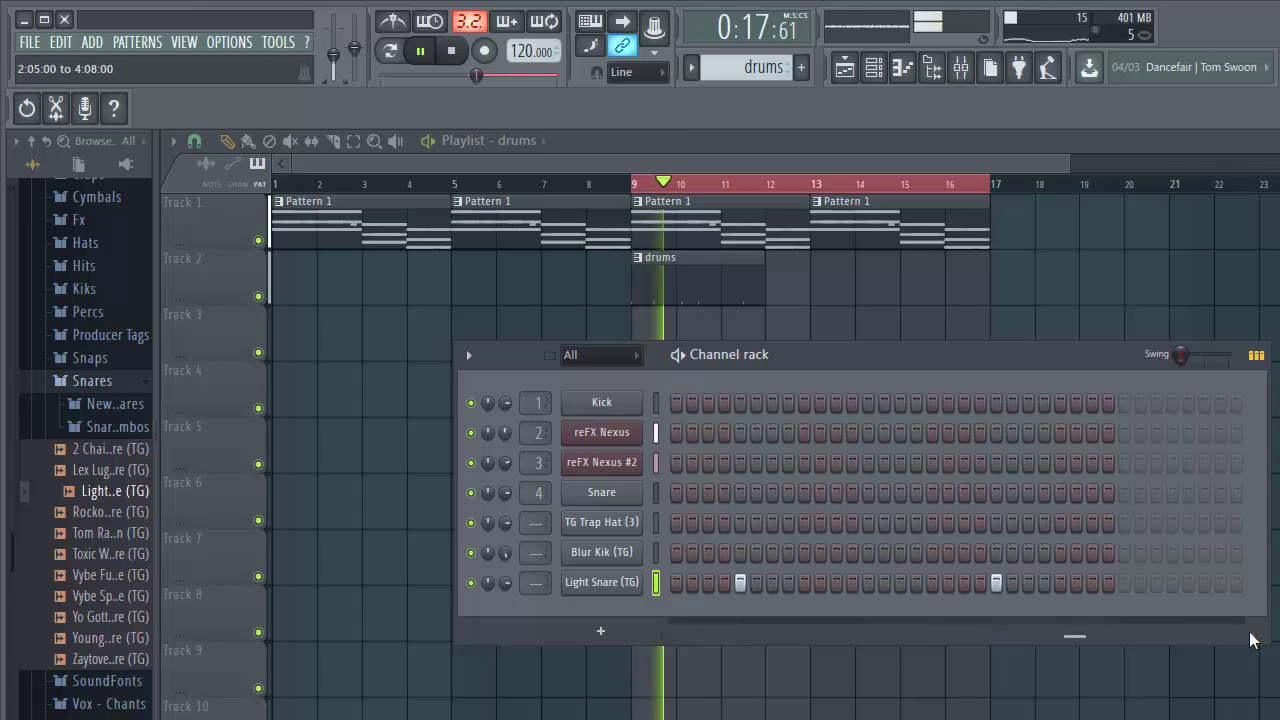
click(1250, 640)
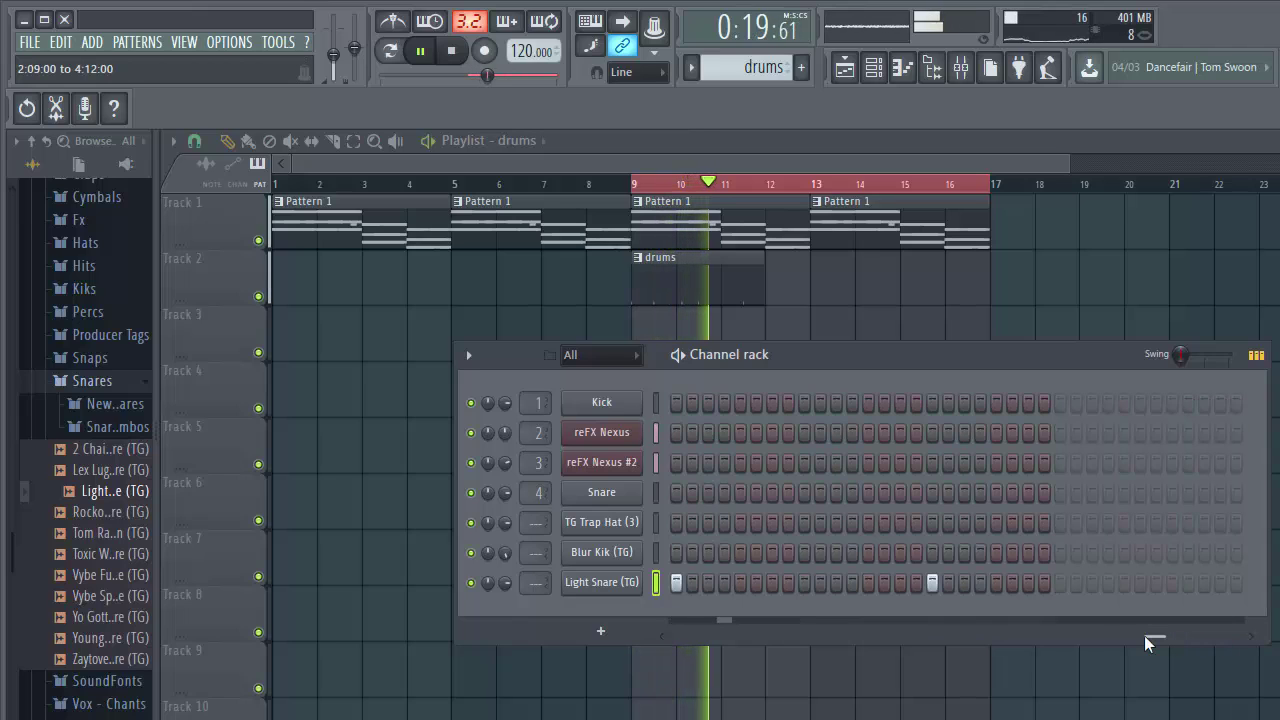
click(803, 555)
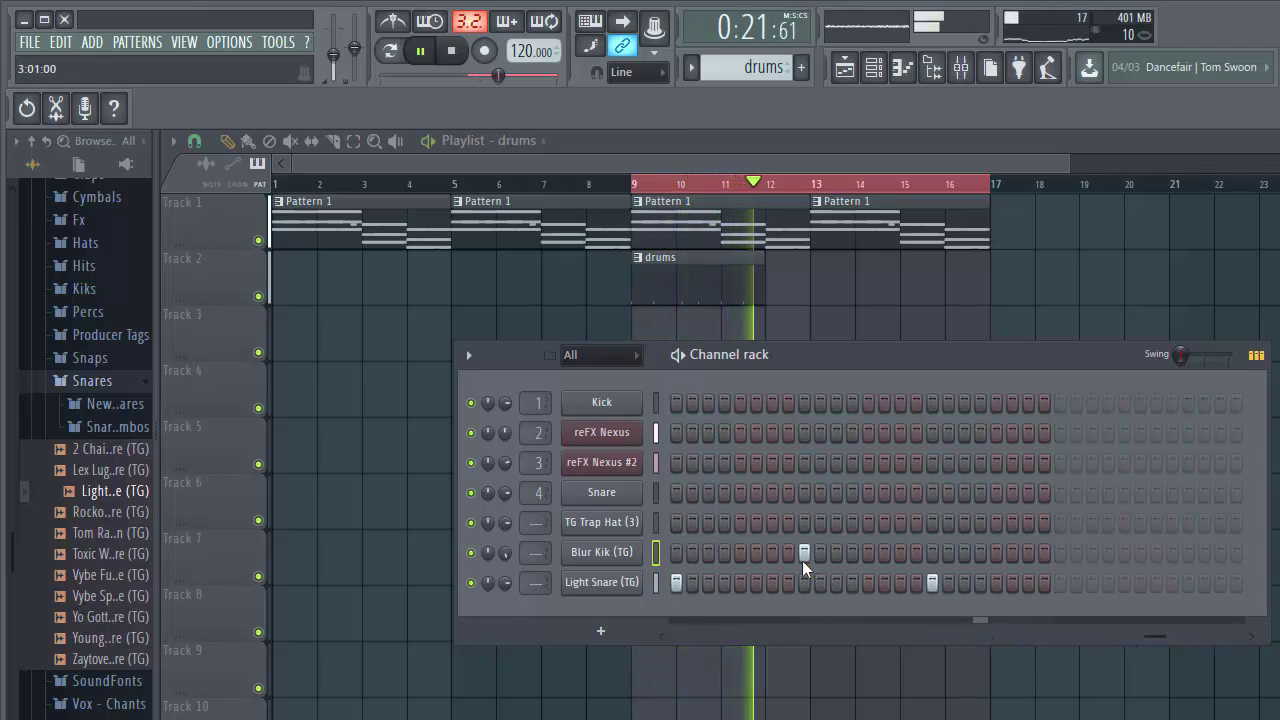
key(space)
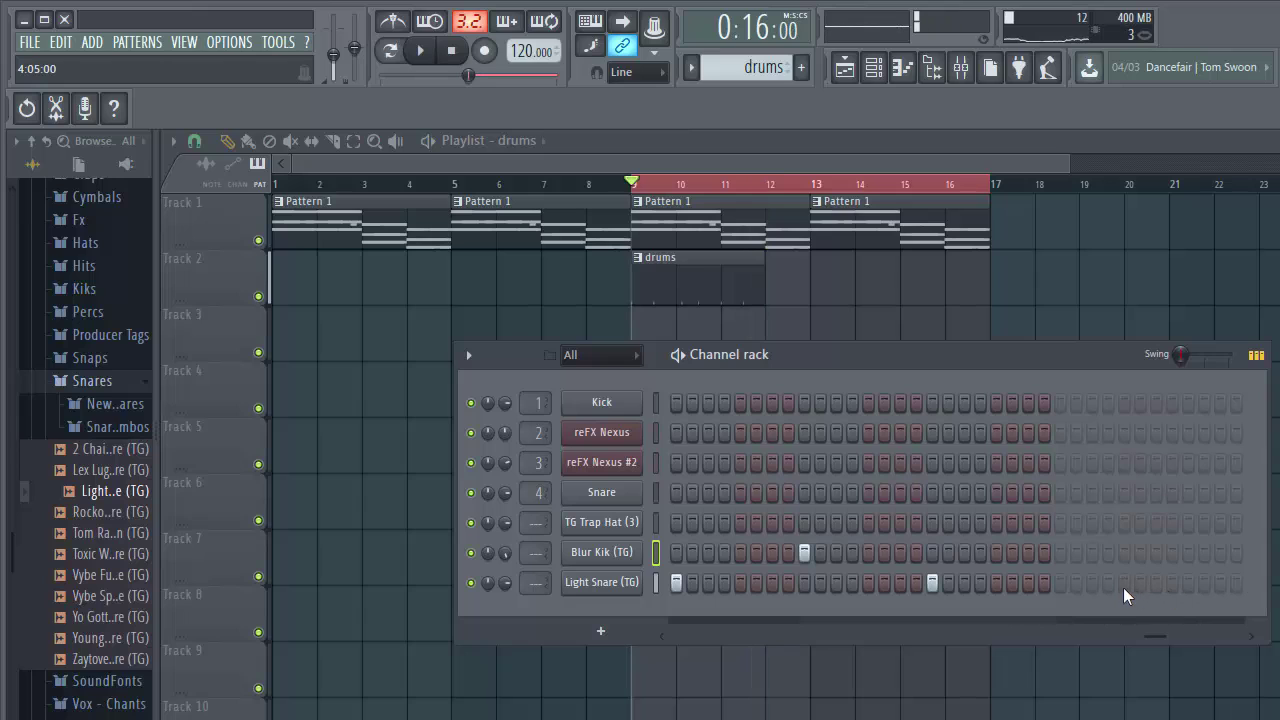
- Add Light Snare (TG) hits on bar 4 steps 3 and 9 and a Blur Kik (TG) hit on bar 4 step 1
click(1108, 582)
key(space)
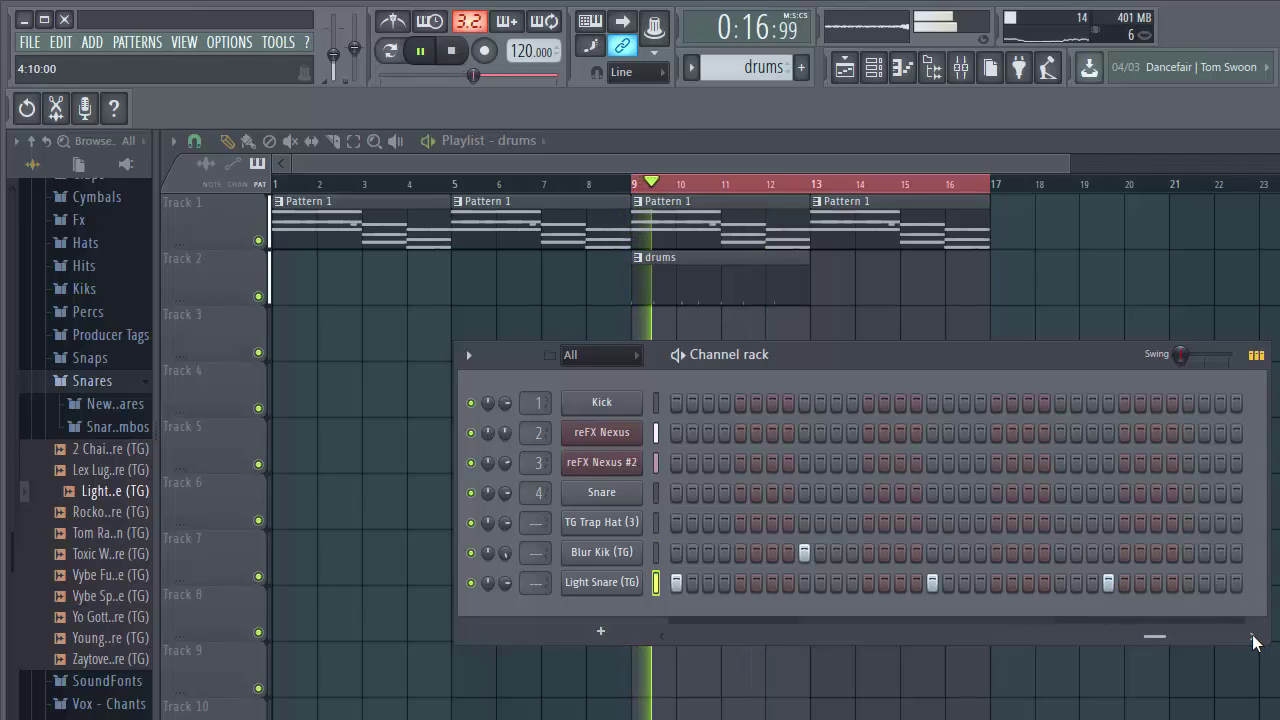
click(1253, 636)
click(1125, 586)
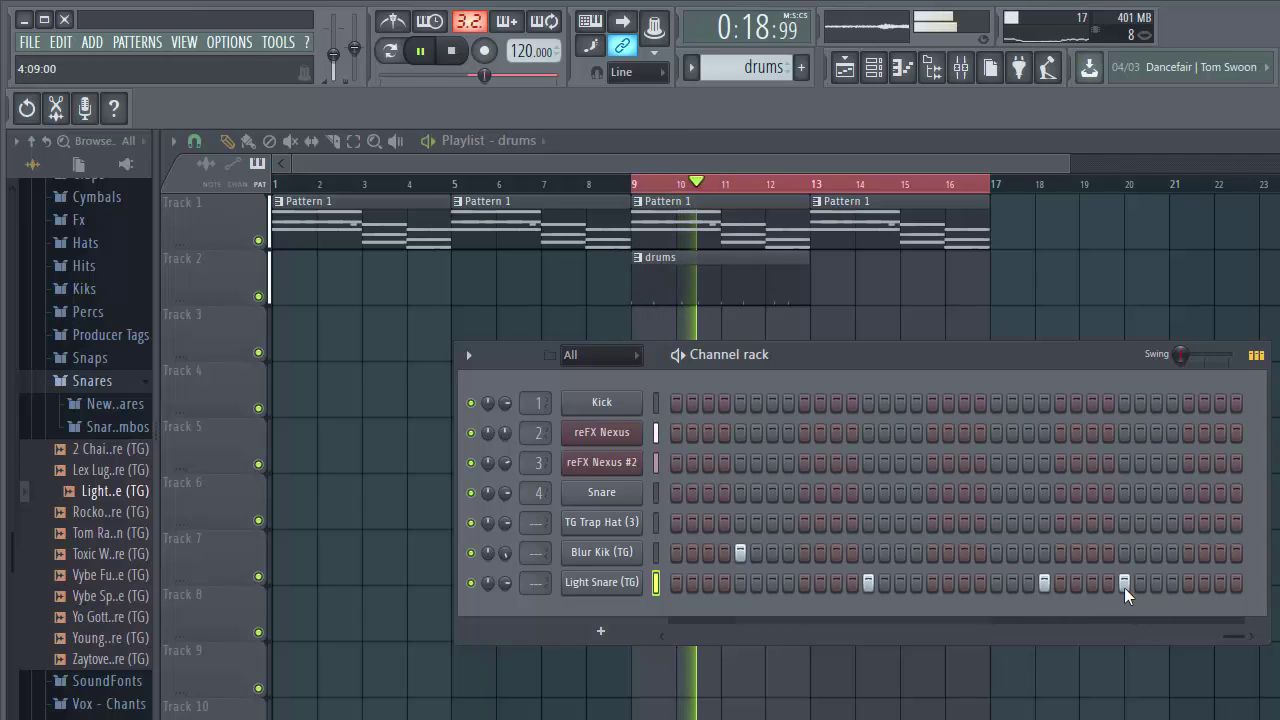
right_click(1042, 583)
click(1028, 585)
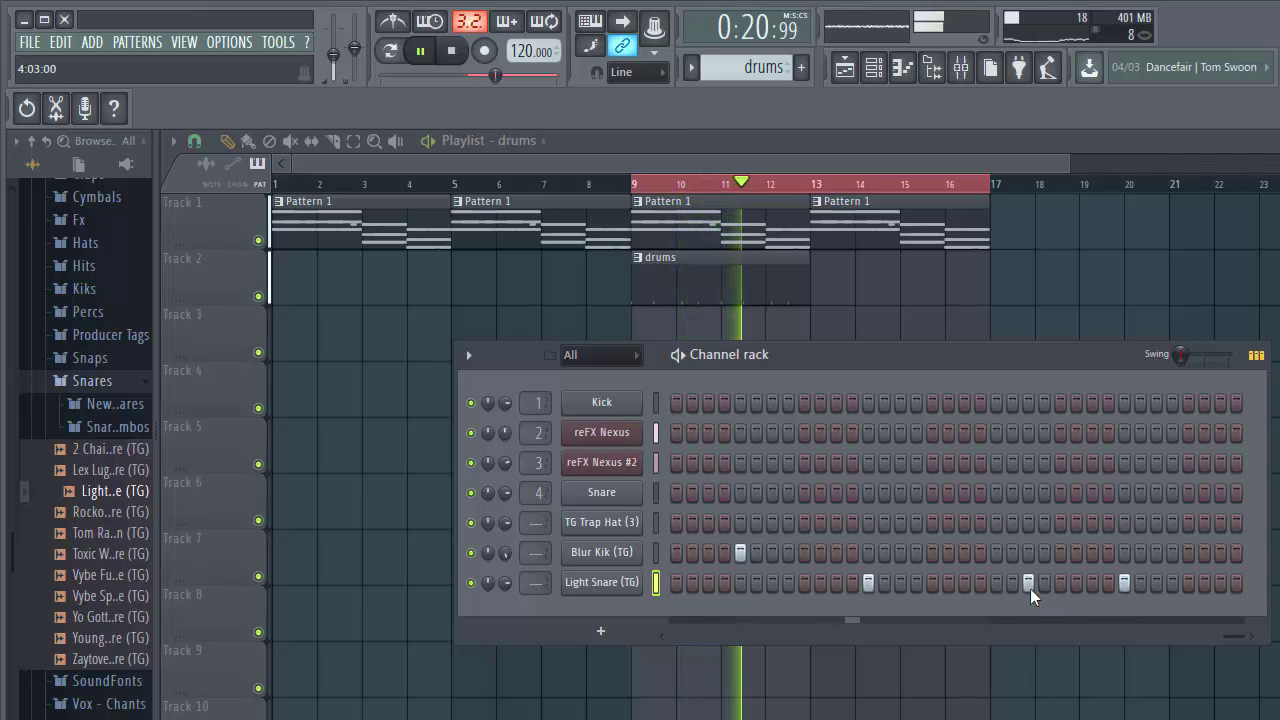
click(993, 554)
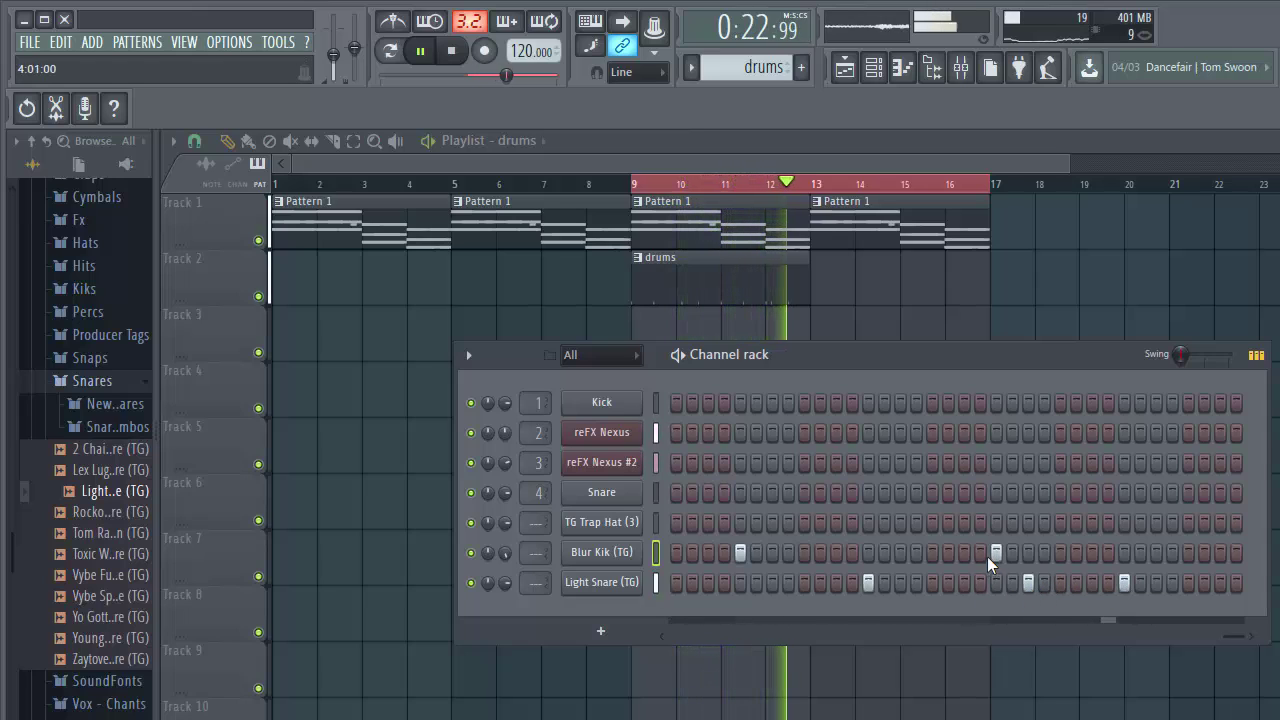
- Play the loop and add Blur Kik (TG) hits on bar 1 step 11 and bar 2 step 15
click(661, 637)
key(space)
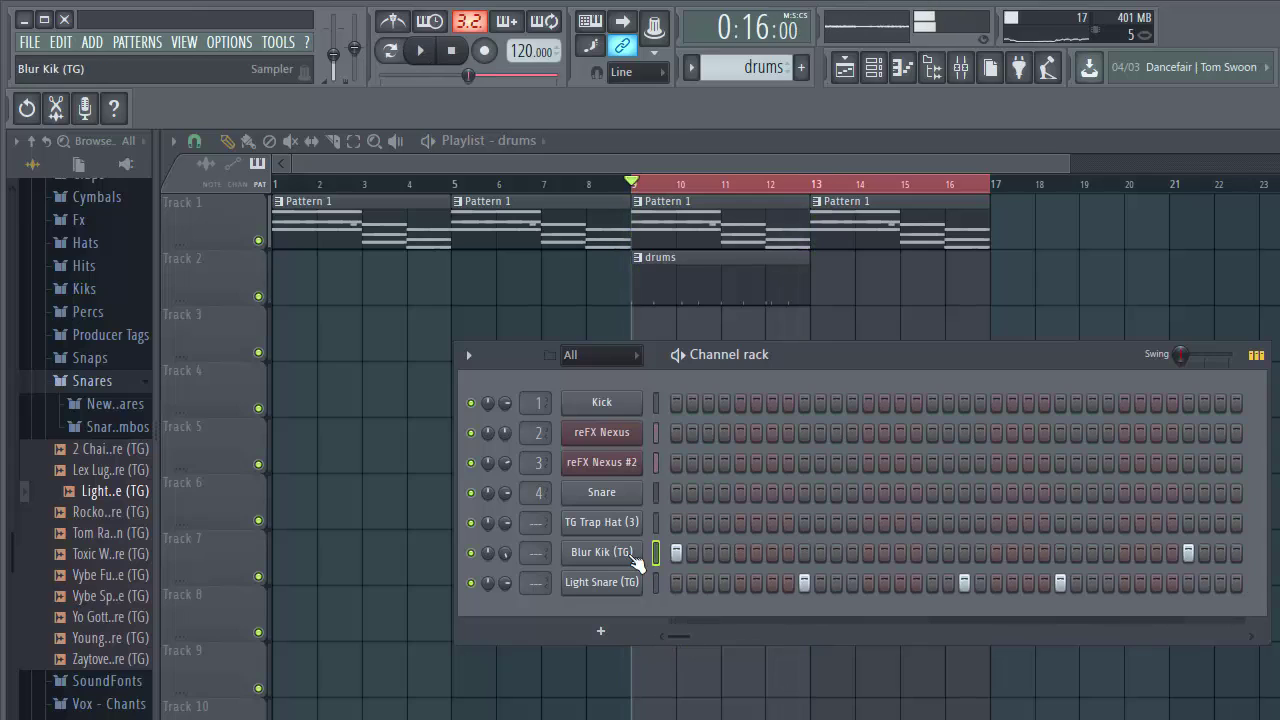
key(space)
click(836, 553)
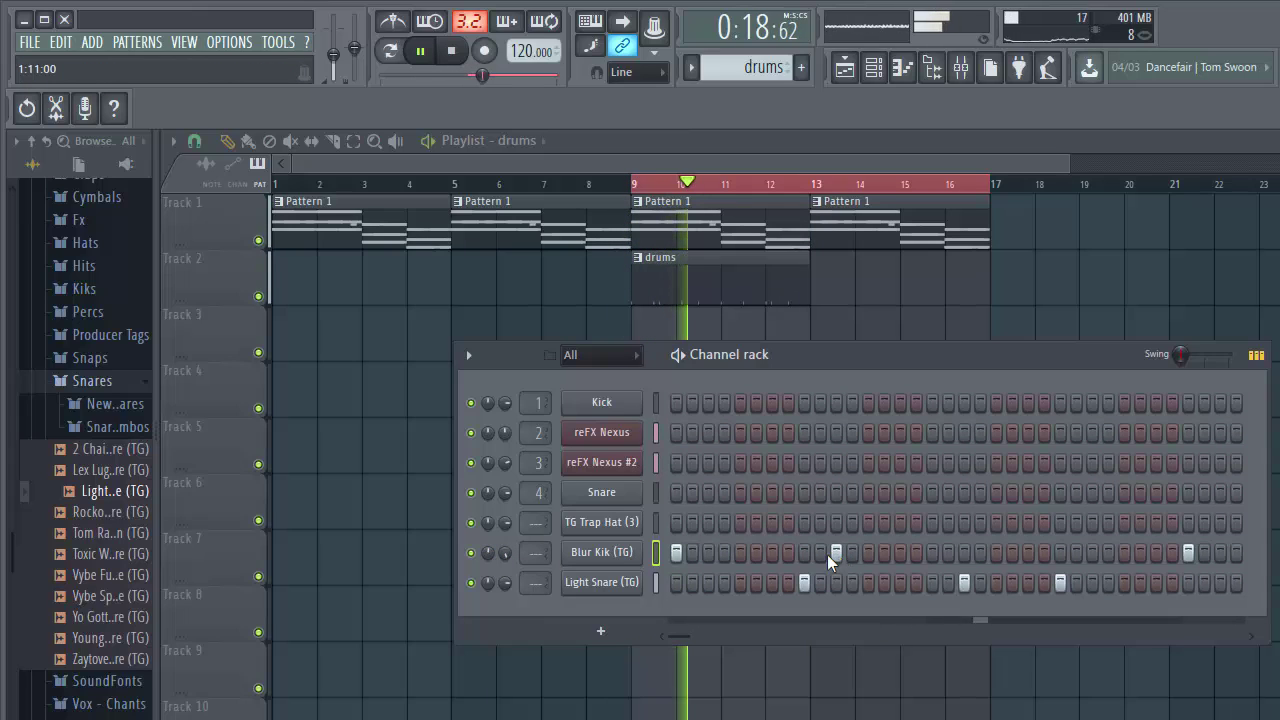
click(1160, 556)
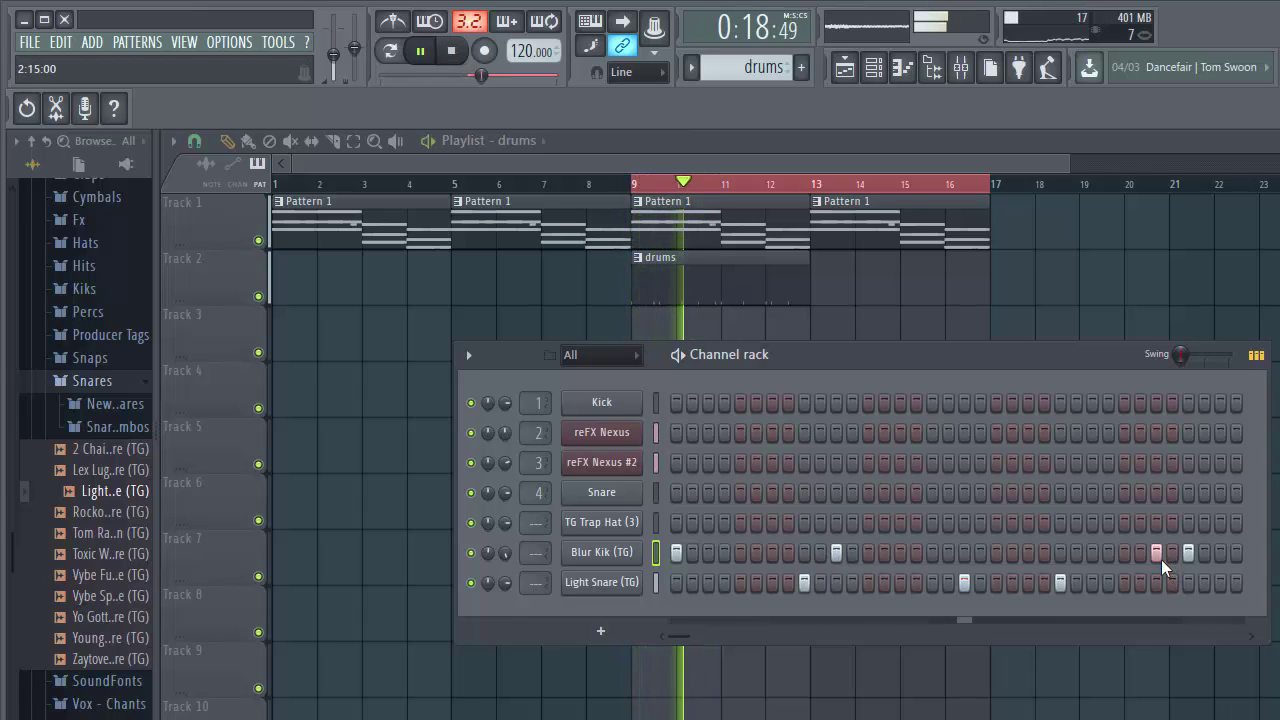
- Remove the Blur Kik (TG) hit on bar 4 step 1 and add one on bar 3 step 15
click(1251, 638)
click(1252, 640)
click(1252, 641)
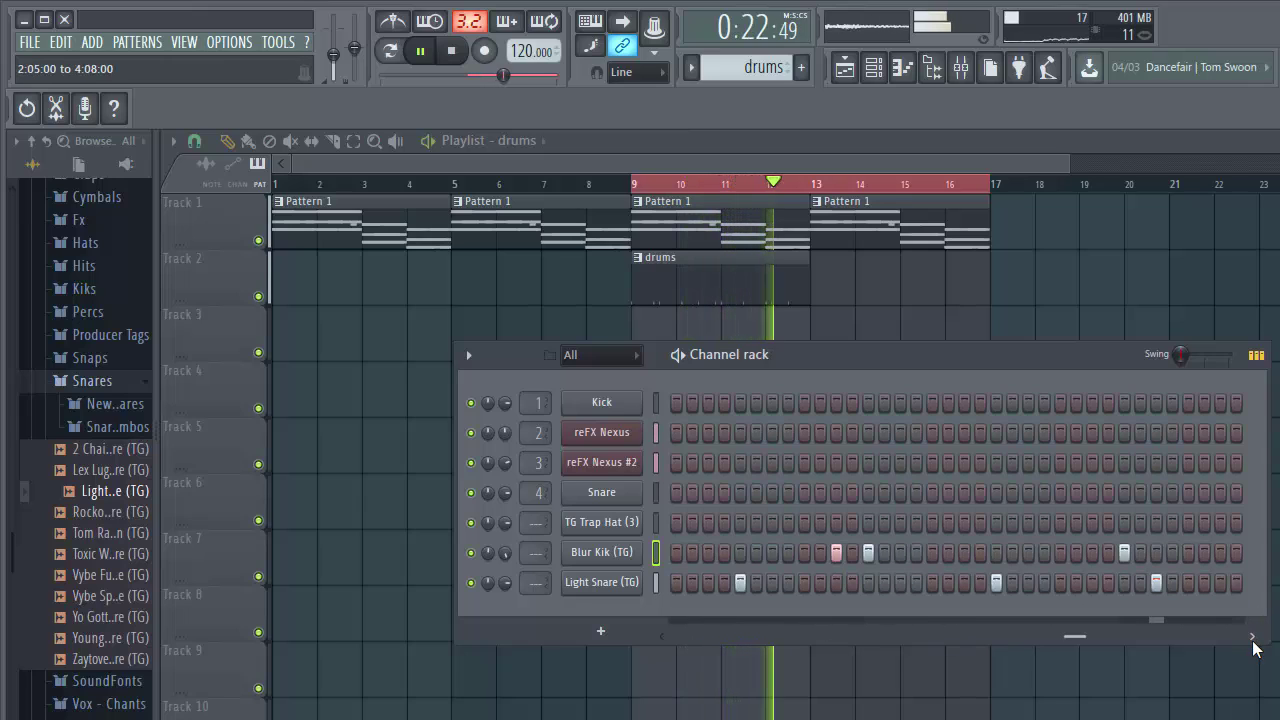
right_click(1125, 554)
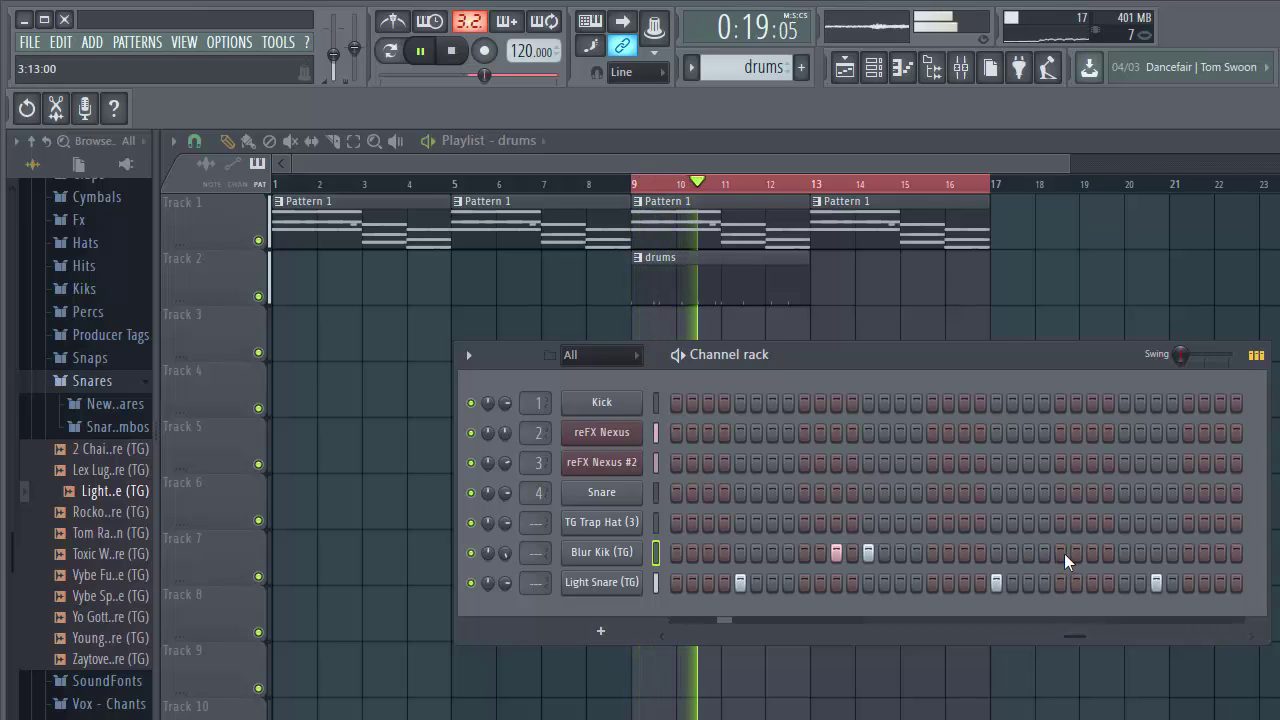
click(1091, 552)
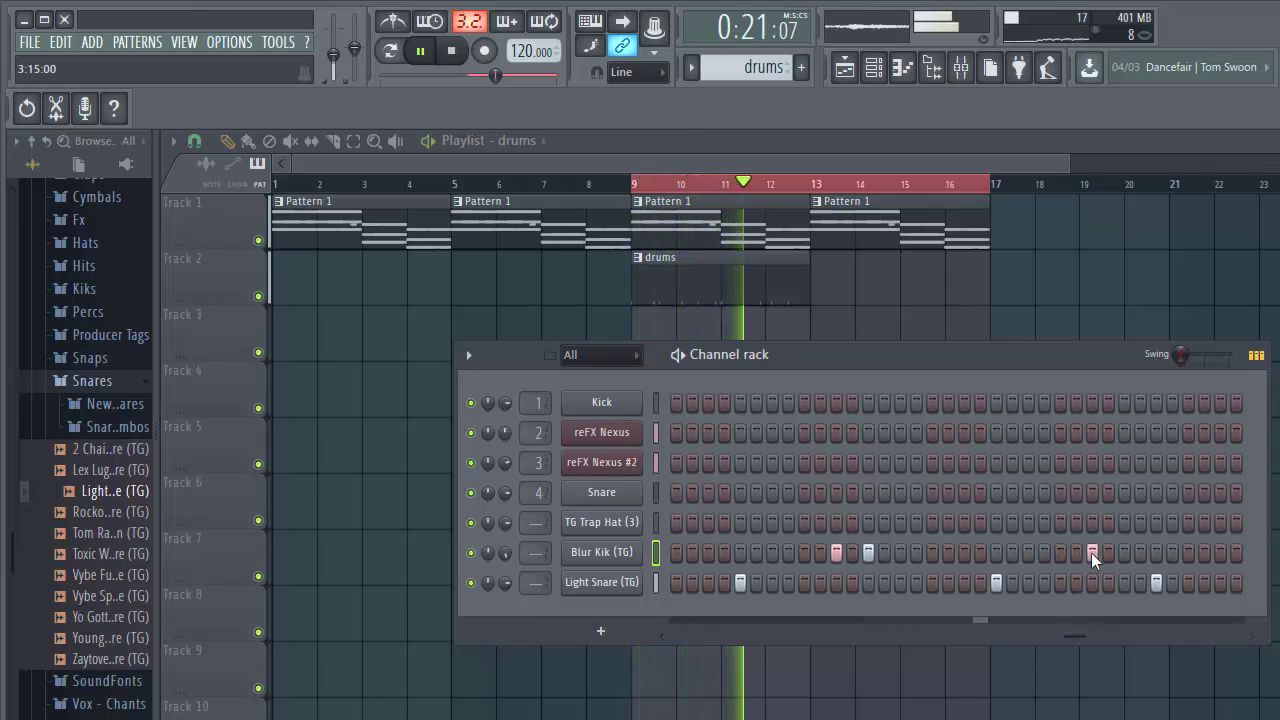
- Add Blur Kik (TG) hits on bar 4 steps 13 and 16 and play the pattern back
click(1248, 636)
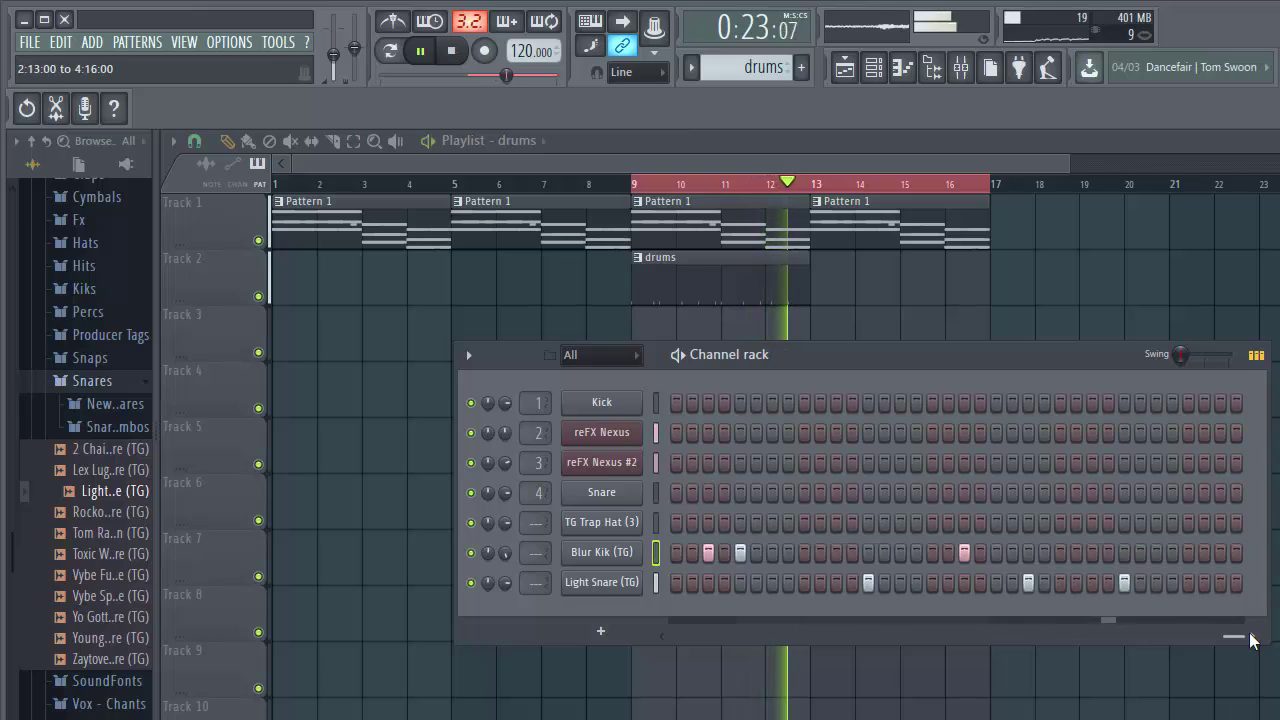
key(space)
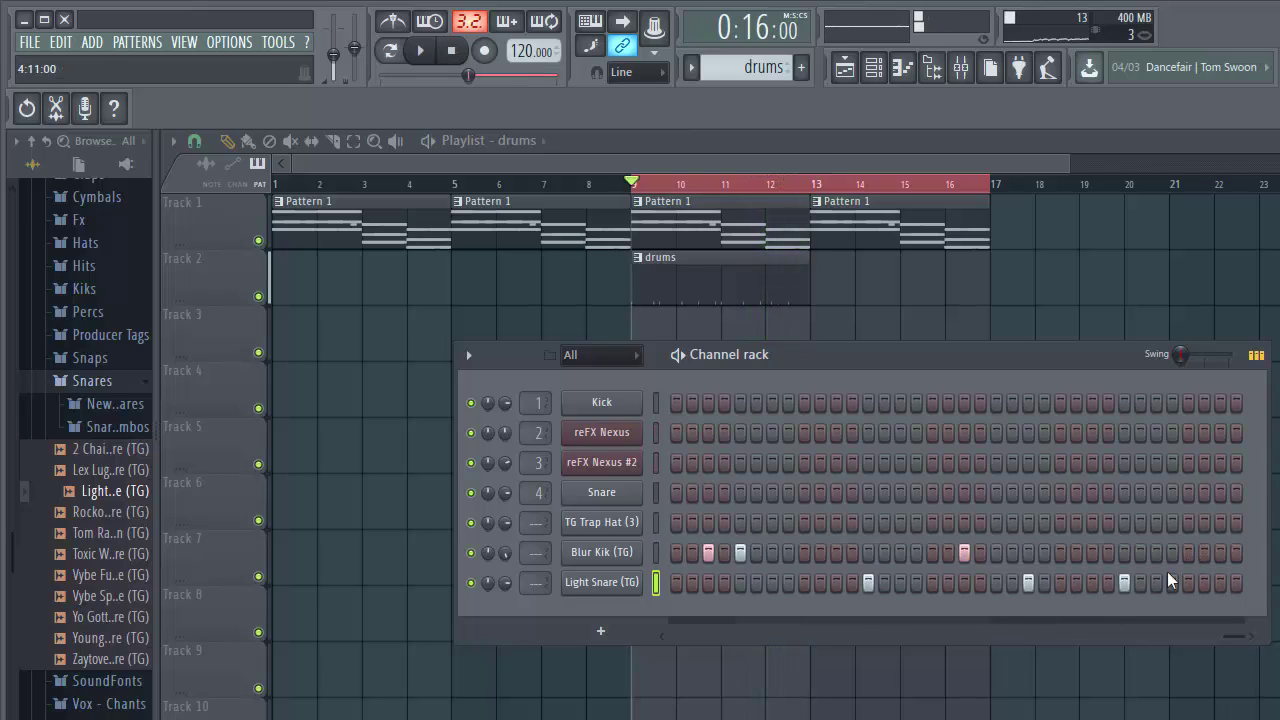
click(1234, 553)
key(space)
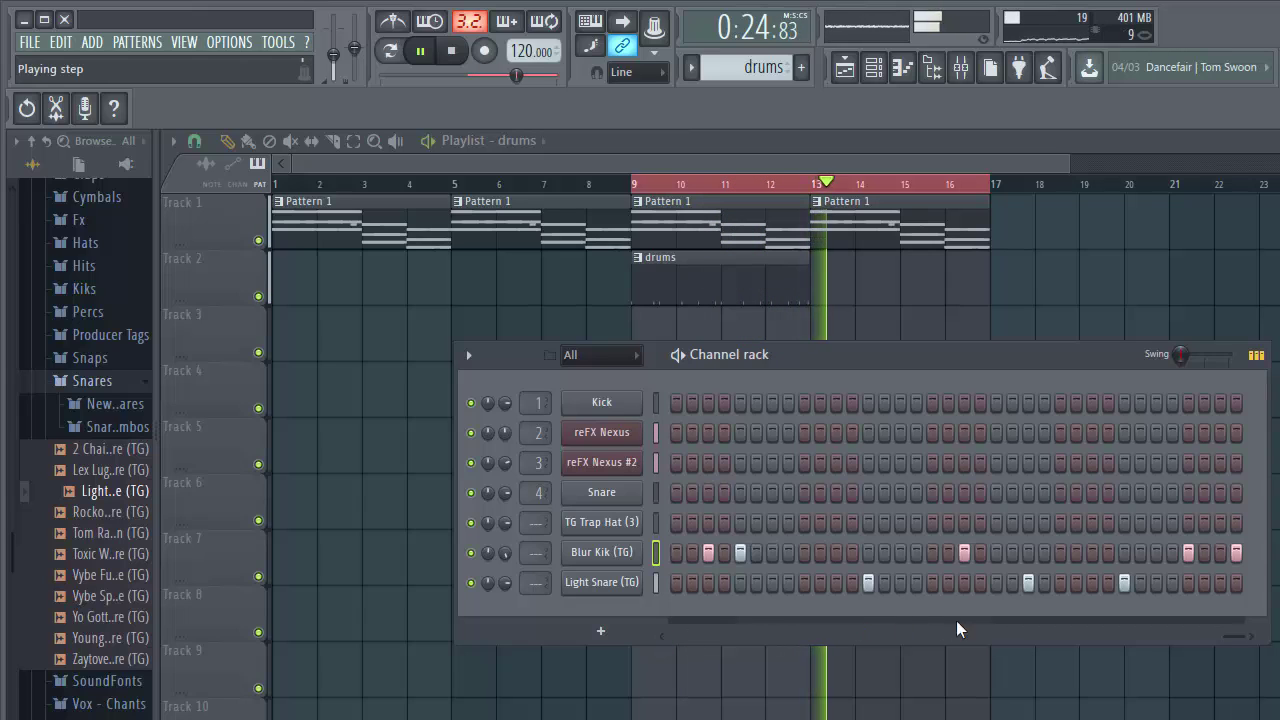
- Place a second drums clip on Track 2 at bar 13 and play the section from bar 9
key(space)
click(842, 298)
click(766, 183)
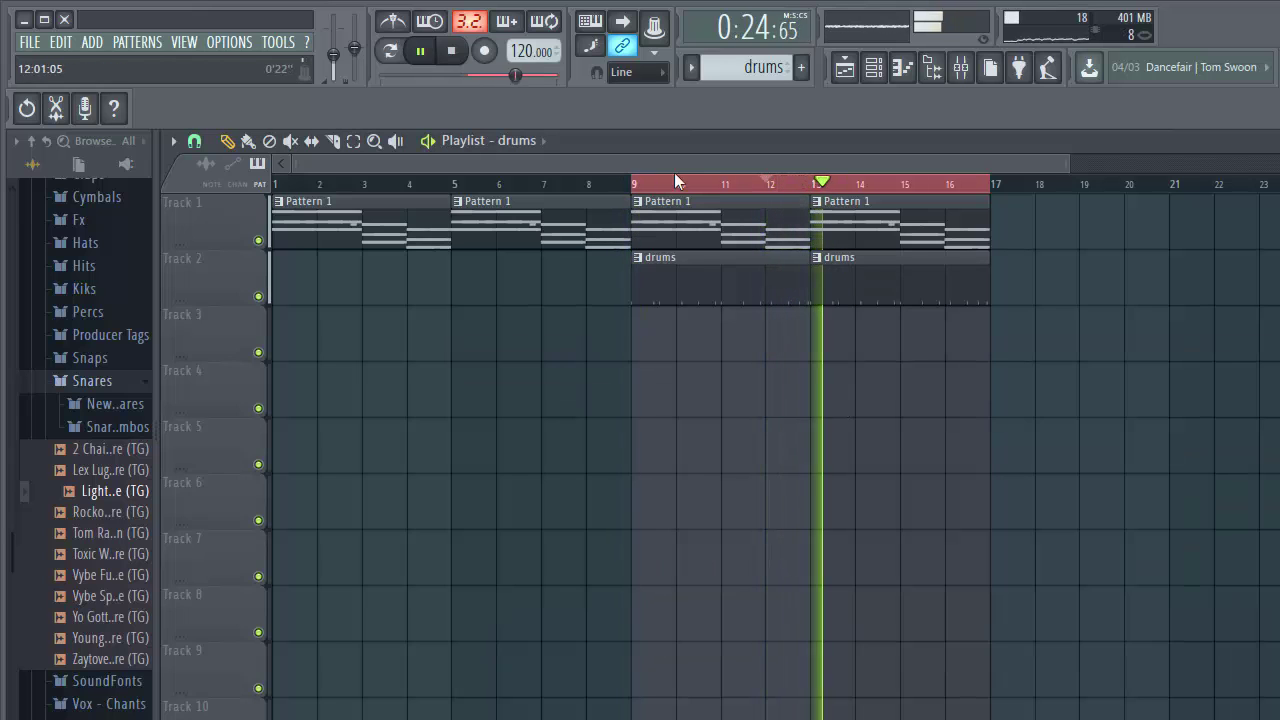
click(627, 186)
click(873, 67)
key(space)
- Audition the other samples in the kit's Snares folder to compare them with Light Snare (TG)
click(657, 584)
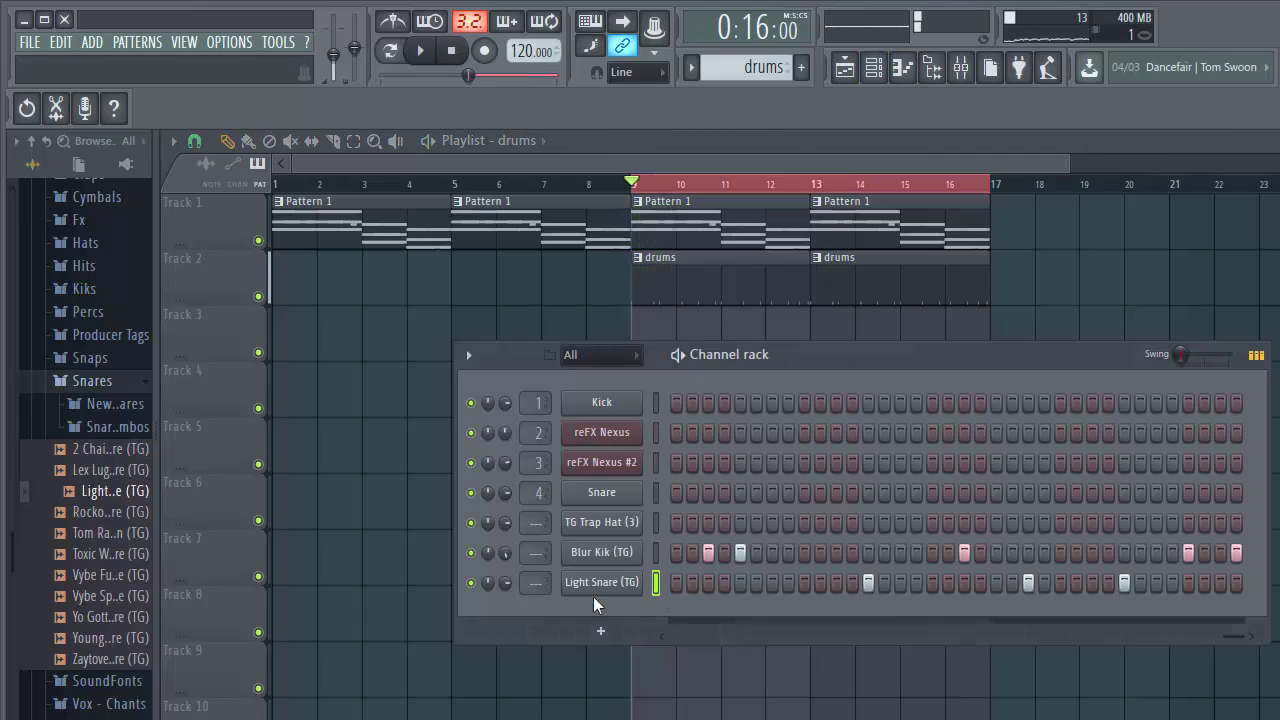
click(118, 640)
click(116, 617)
click(117, 597)
click(117, 576)
click(114, 555)
click(114, 576)
click(112, 597)
click(113, 617)
click(92, 513)
click(100, 492)
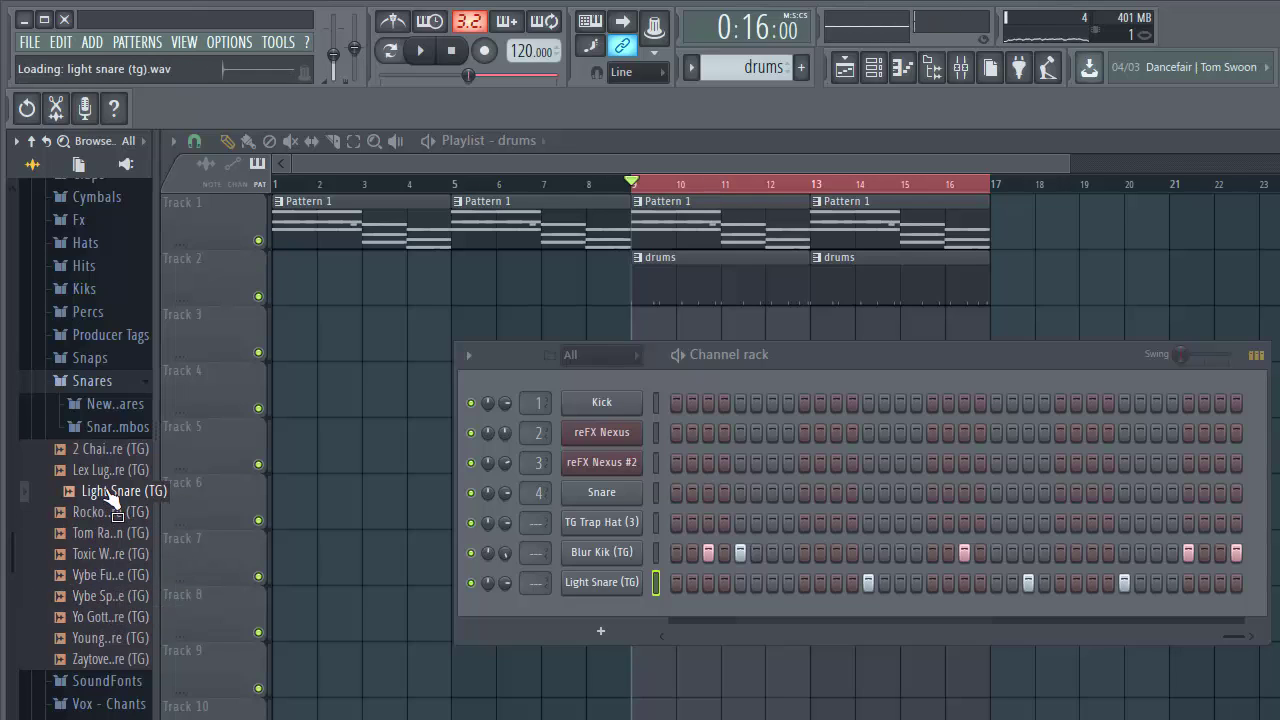
click(112, 471)
- Open the Light Snare (TG) channel settings and assign the channel to a free mixer track
key(space)
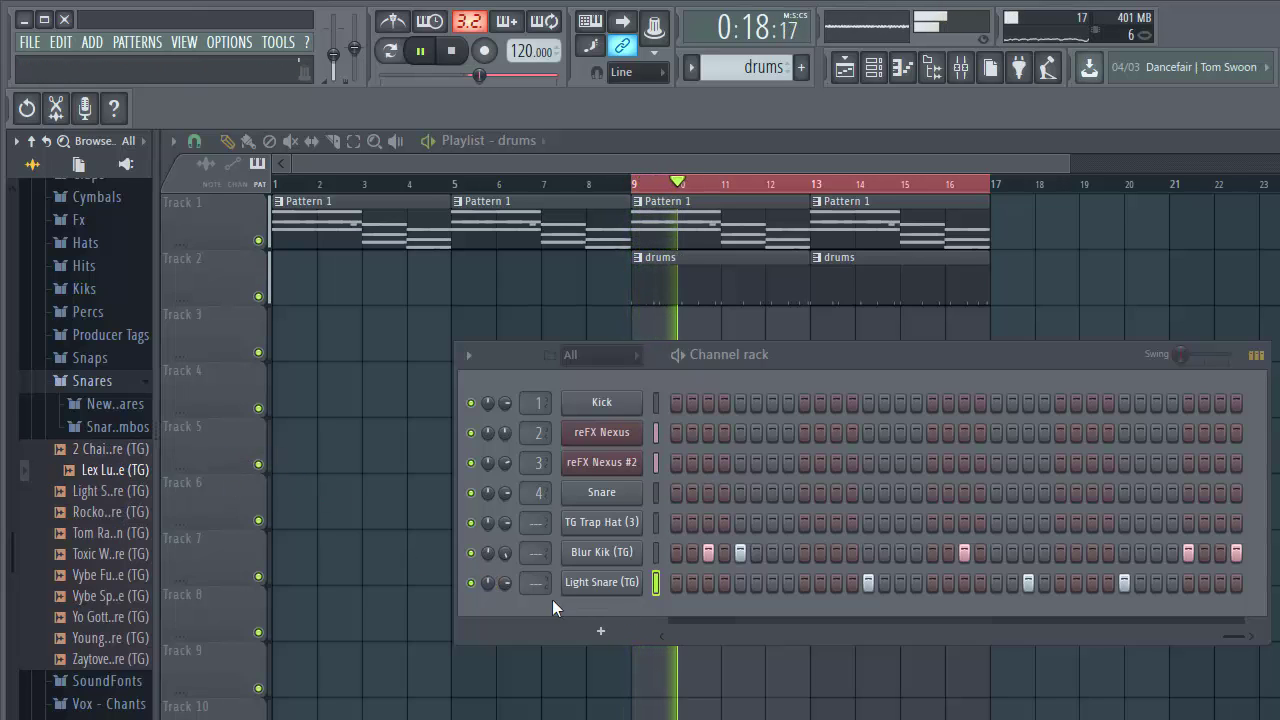
click(601, 582)
key(space)
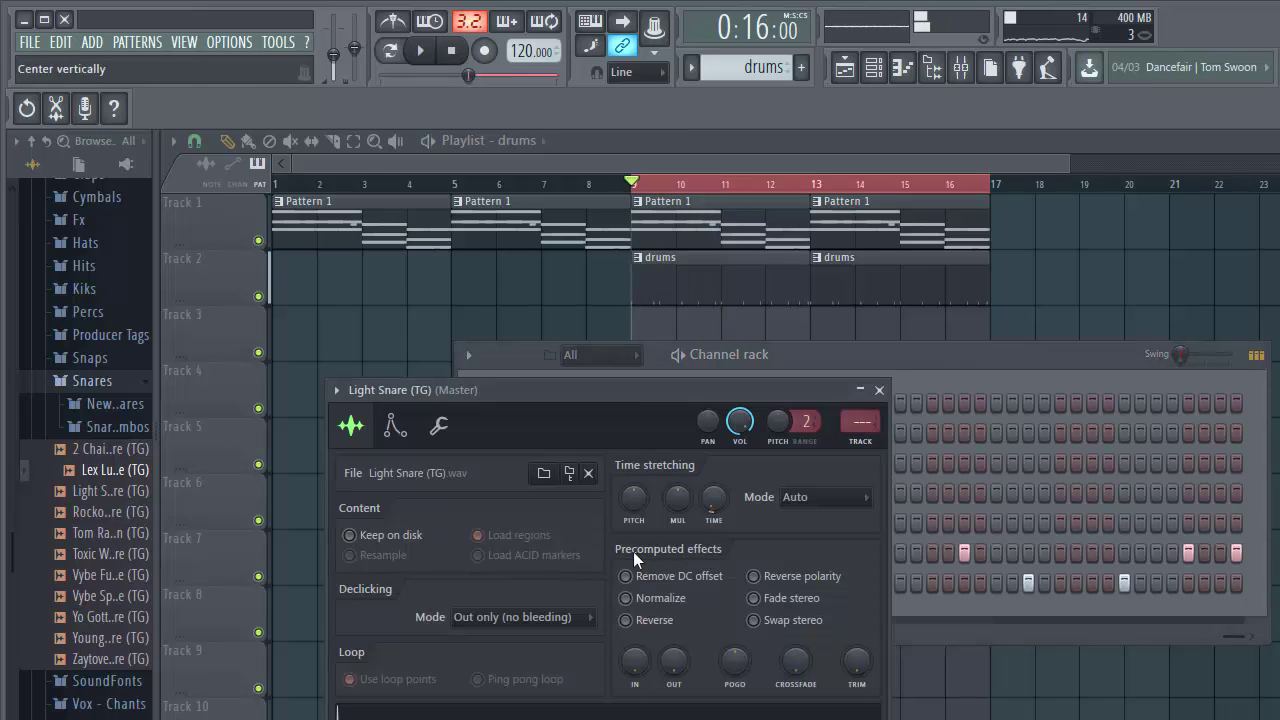
key(space)
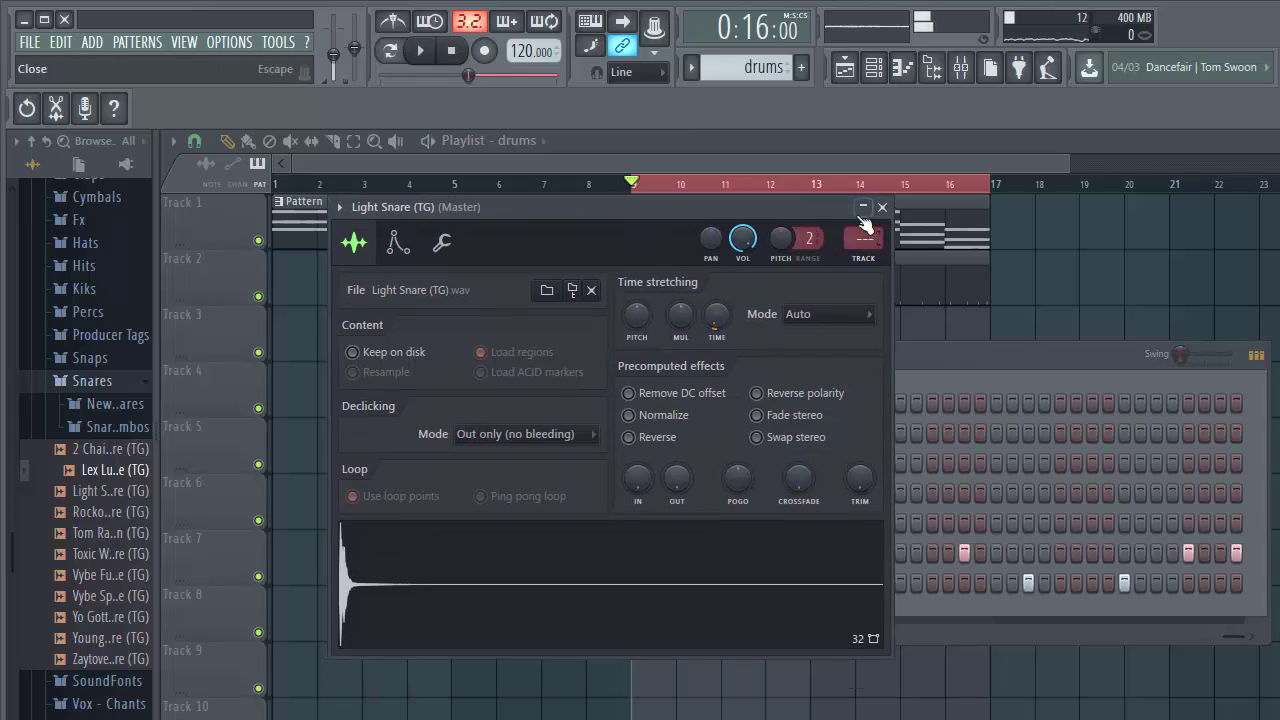
click(345, 212)
mouse_move(360, 230)
click(649, 269)
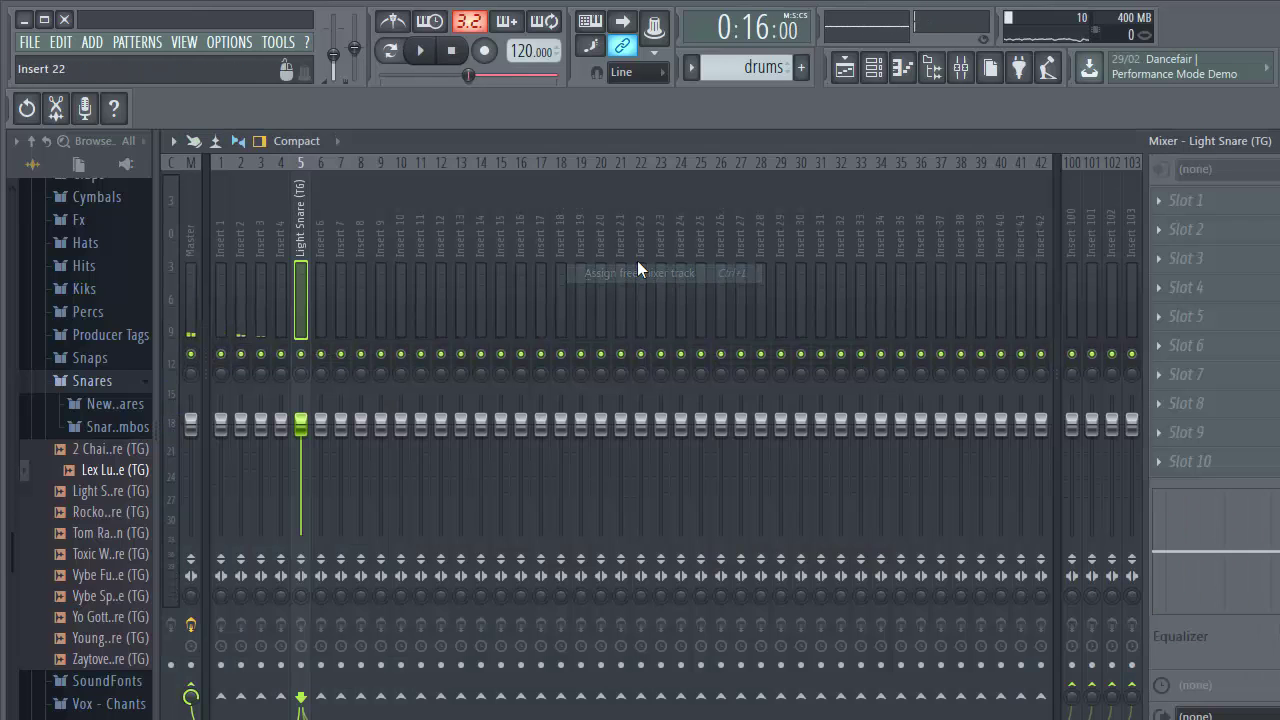
- Load Fruity Reeverb 2 in the snare track's first effect slot and try its Drum Room preset
click(1160, 203)
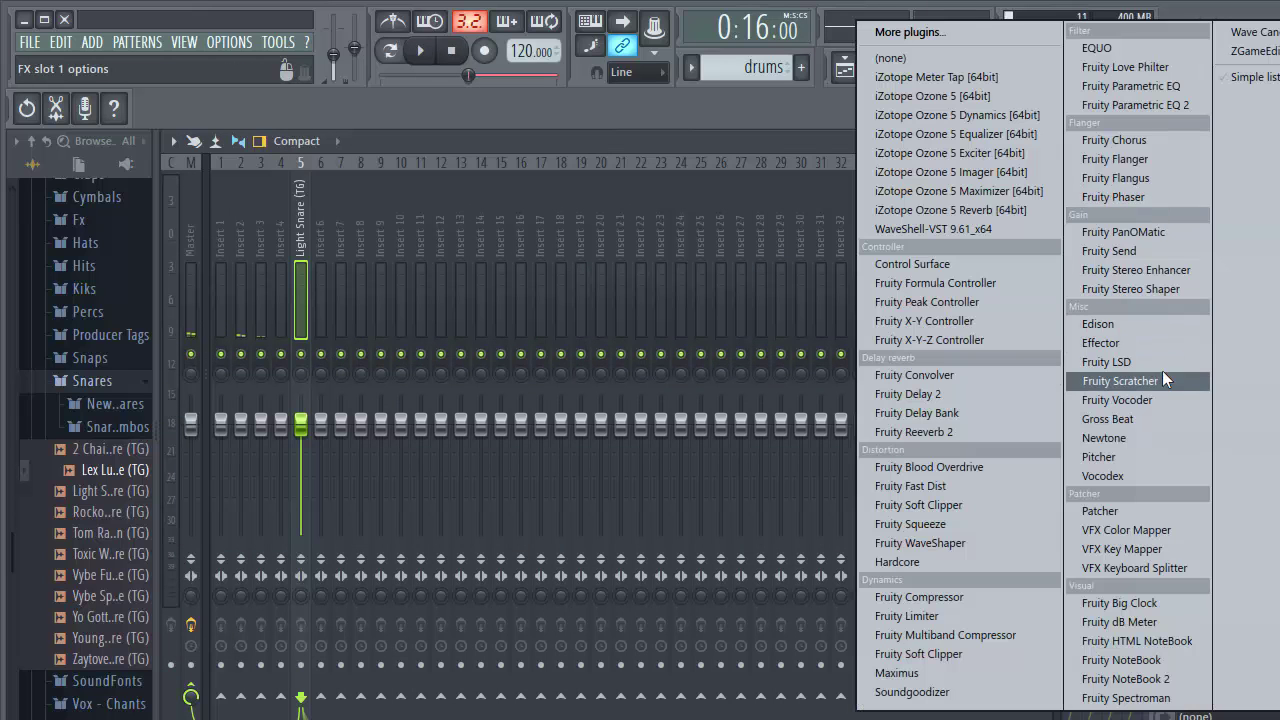
click(912, 432)
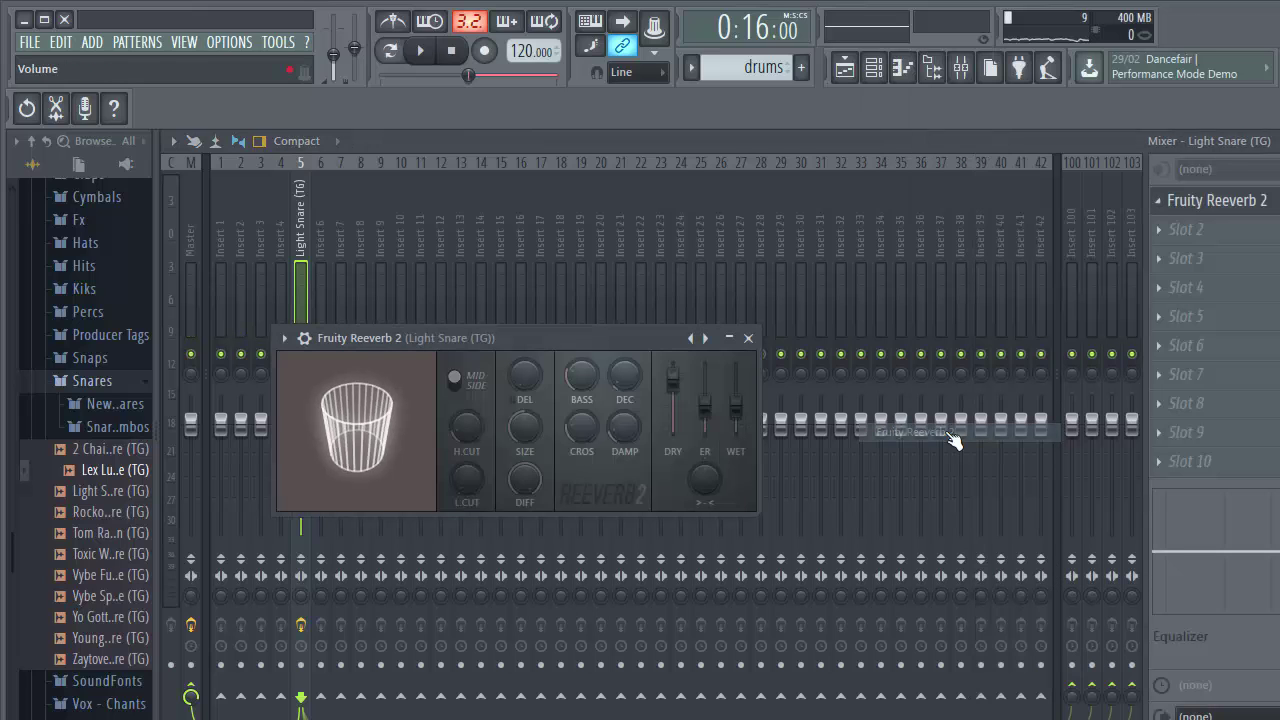
click(706, 341)
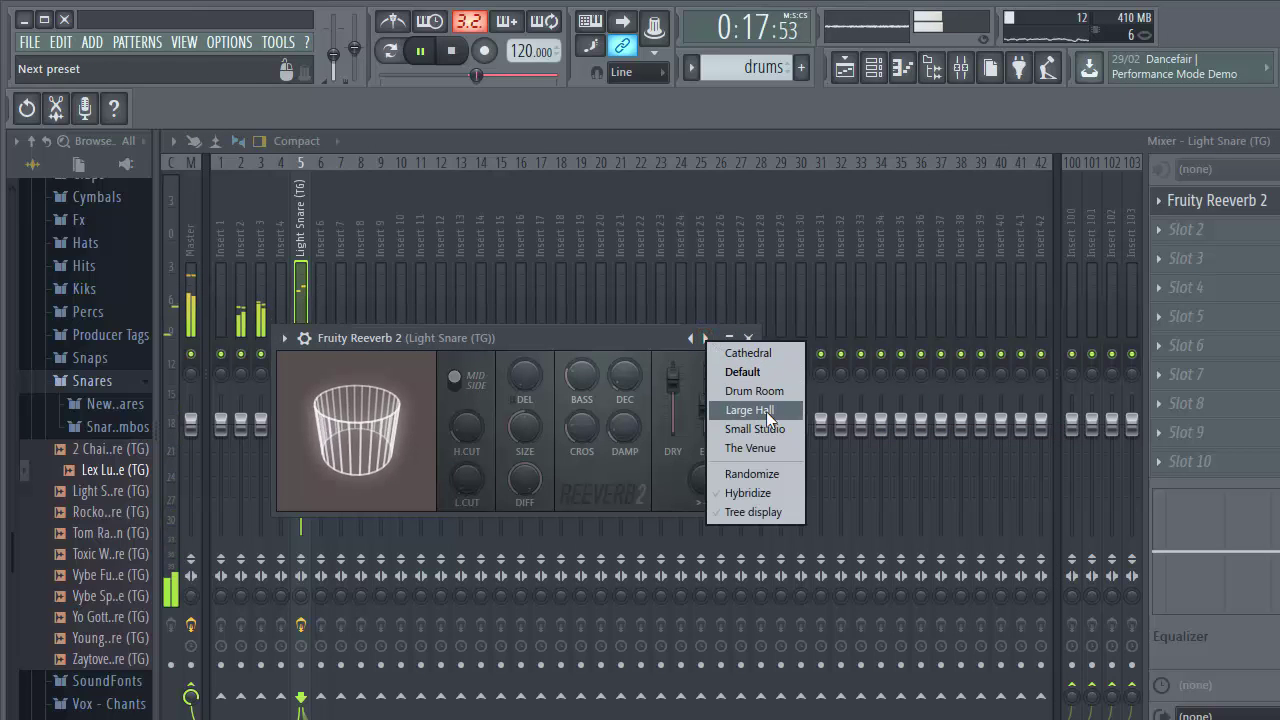
click(777, 392)
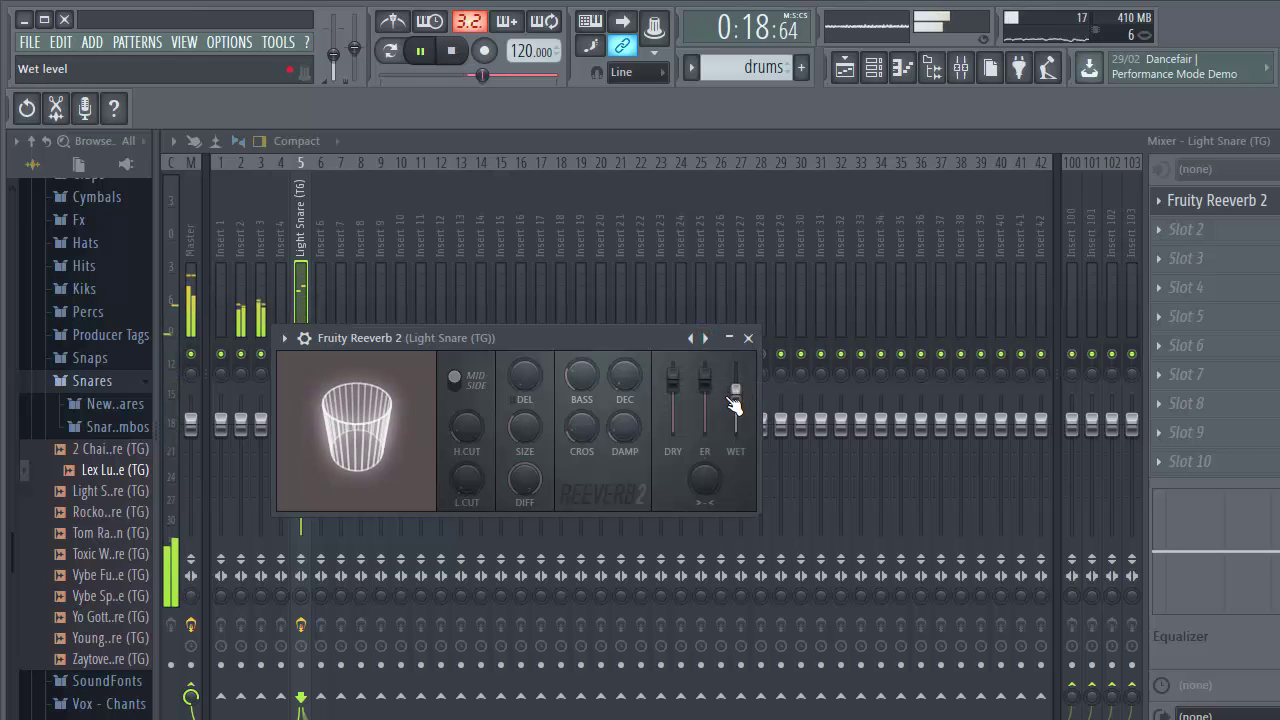
- Try the reverb's Cathedral preset on the snare during playback
click(706, 339)
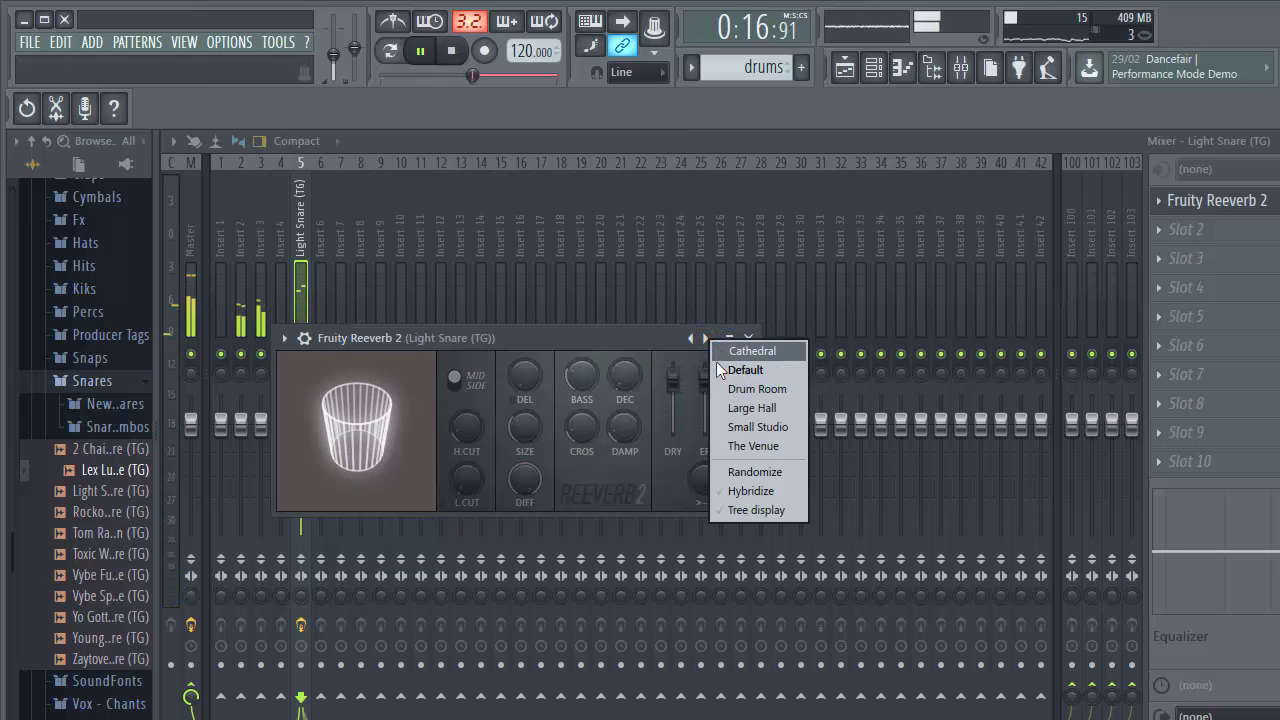
click(770, 353)
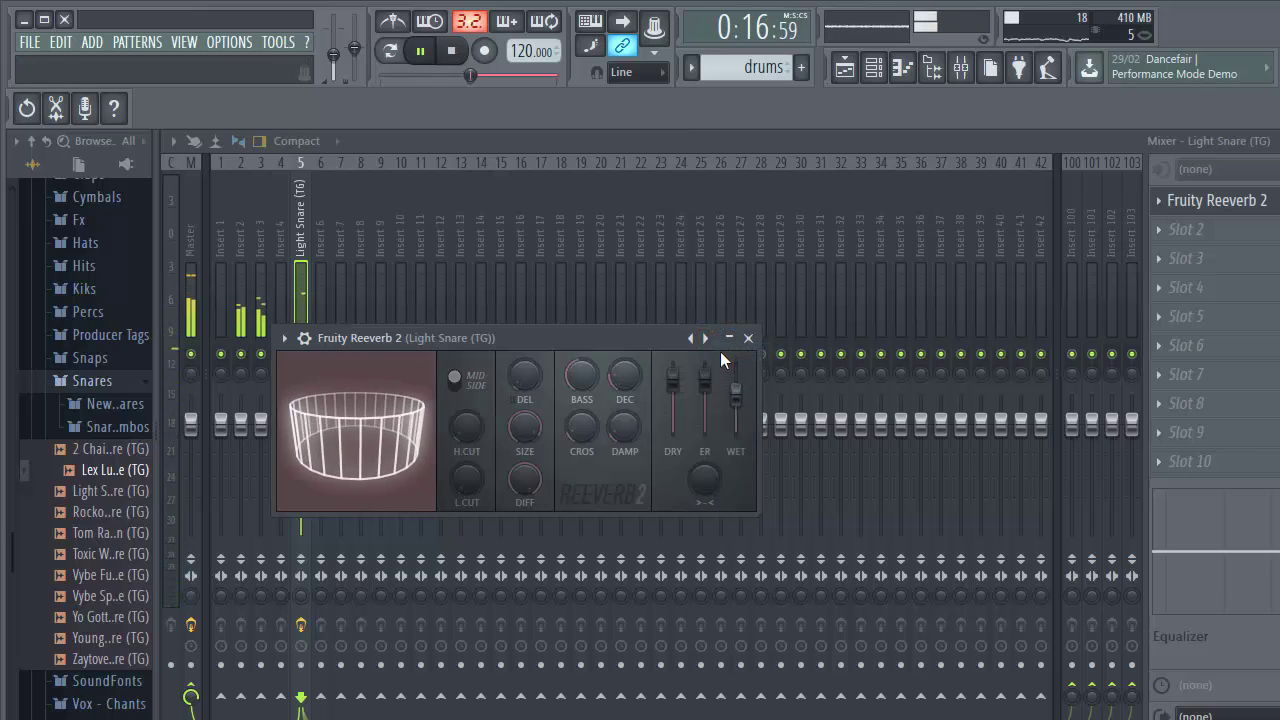
key(space)
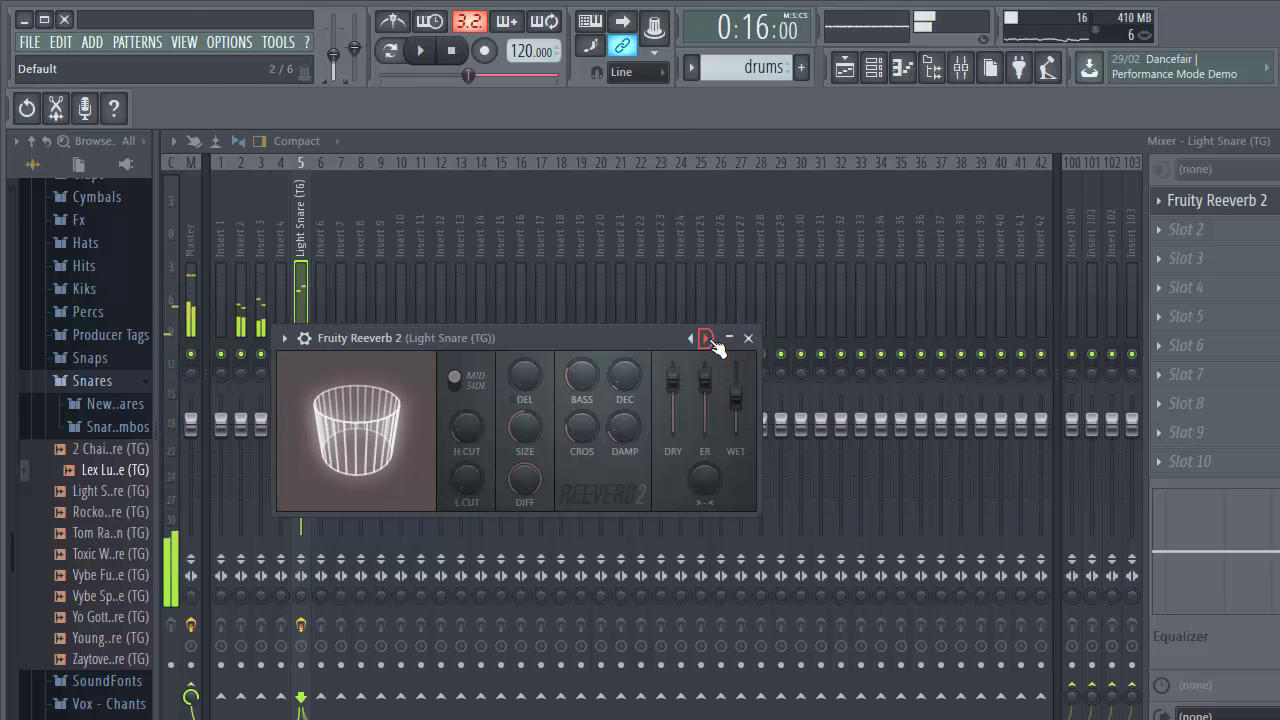
- Apply the Drum Room preset to the snare reverb and play the section
click(708, 340)
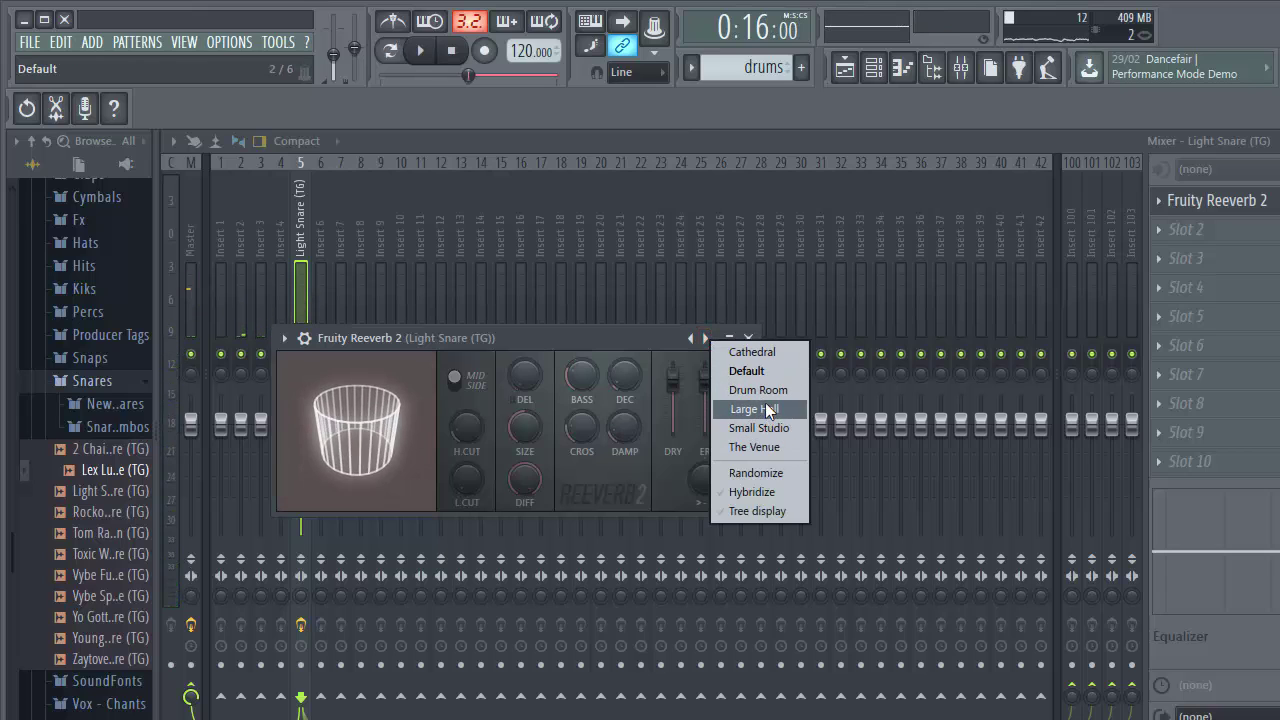
click(769, 389)
key(space)
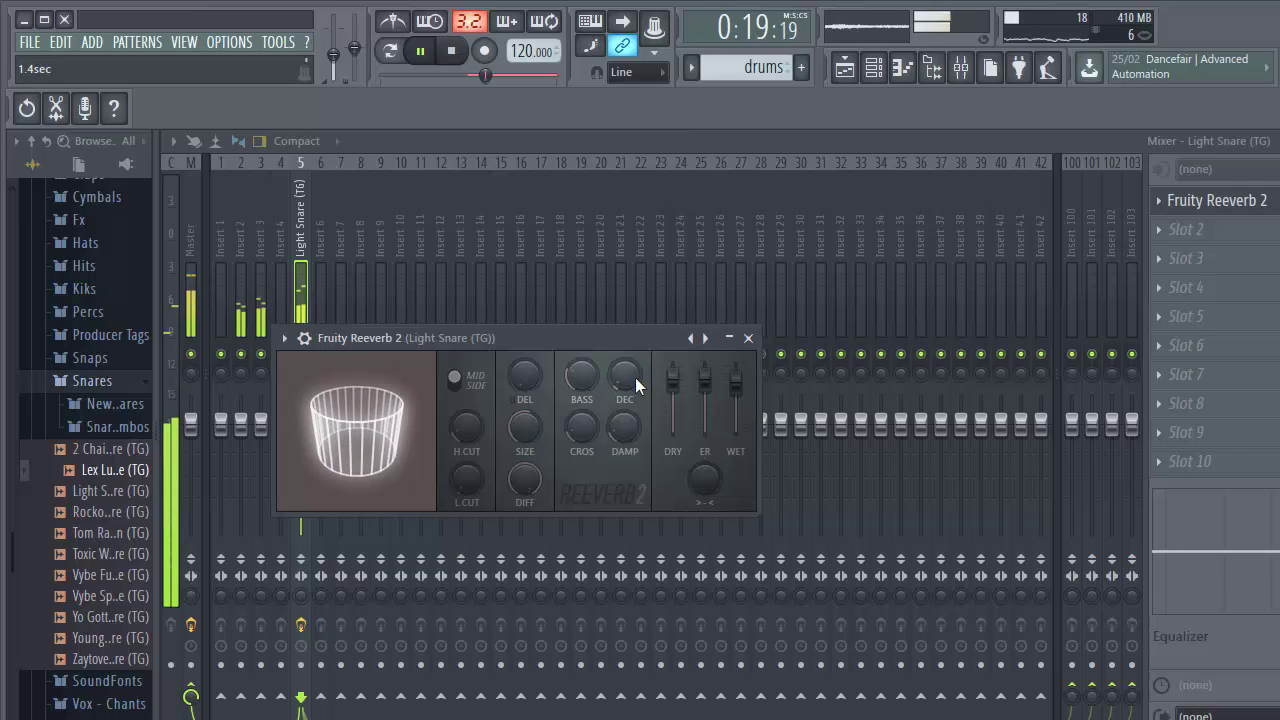
- Adjust the snare reverb's decay and lower its wet level while listening, and close the reverb
drag(736, 380, 736, 388)
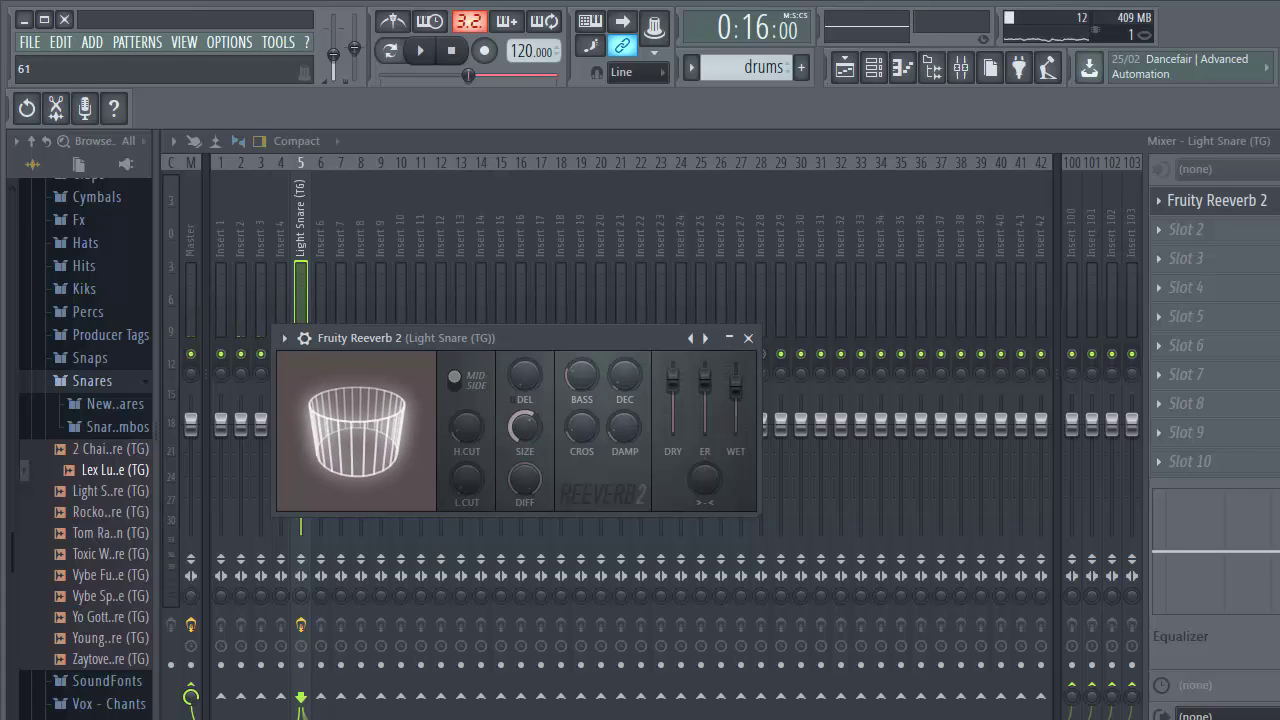
drag(625, 381, 625, 345)
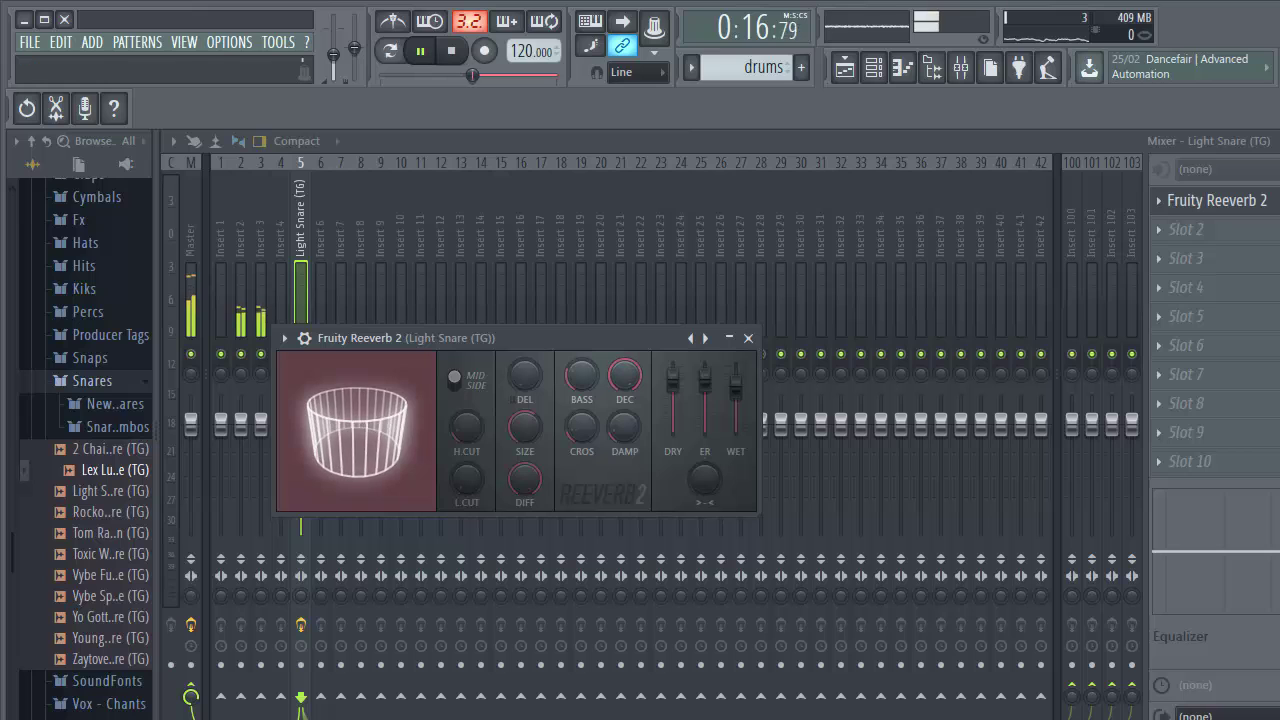
drag(627, 379, 627, 350)
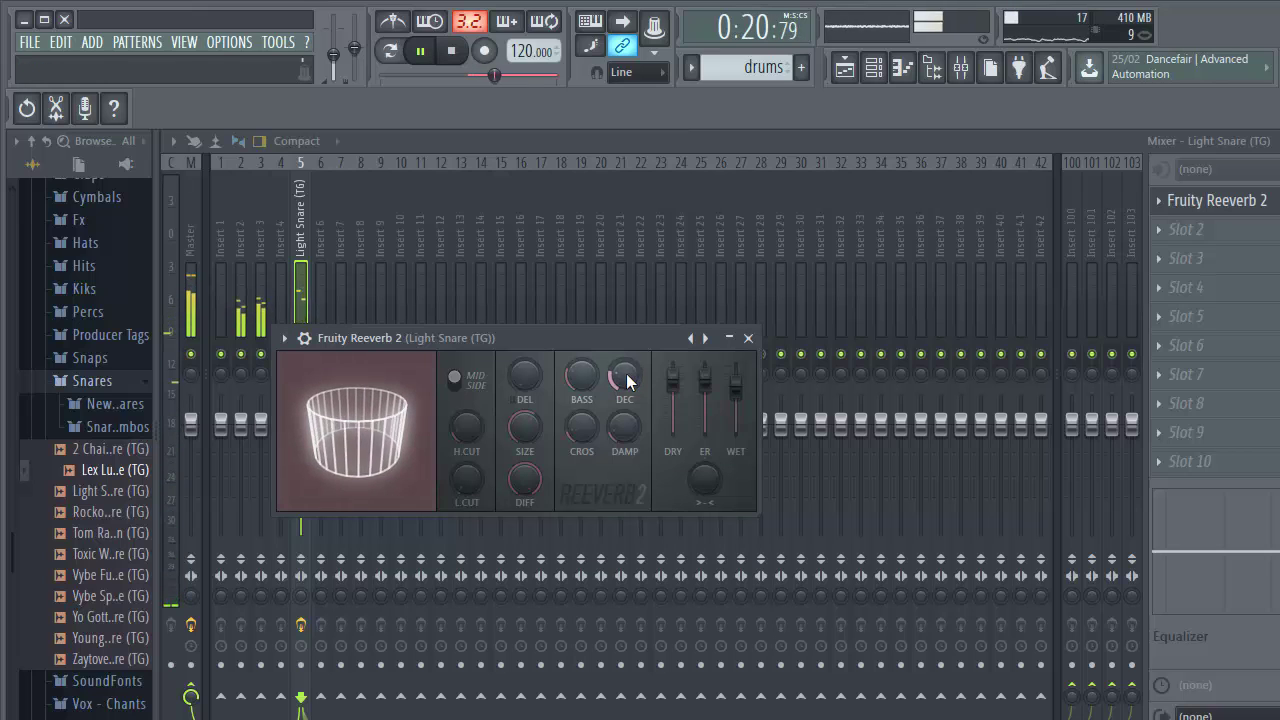
drag(736, 384, 736, 398)
key(space)
click(749, 339)
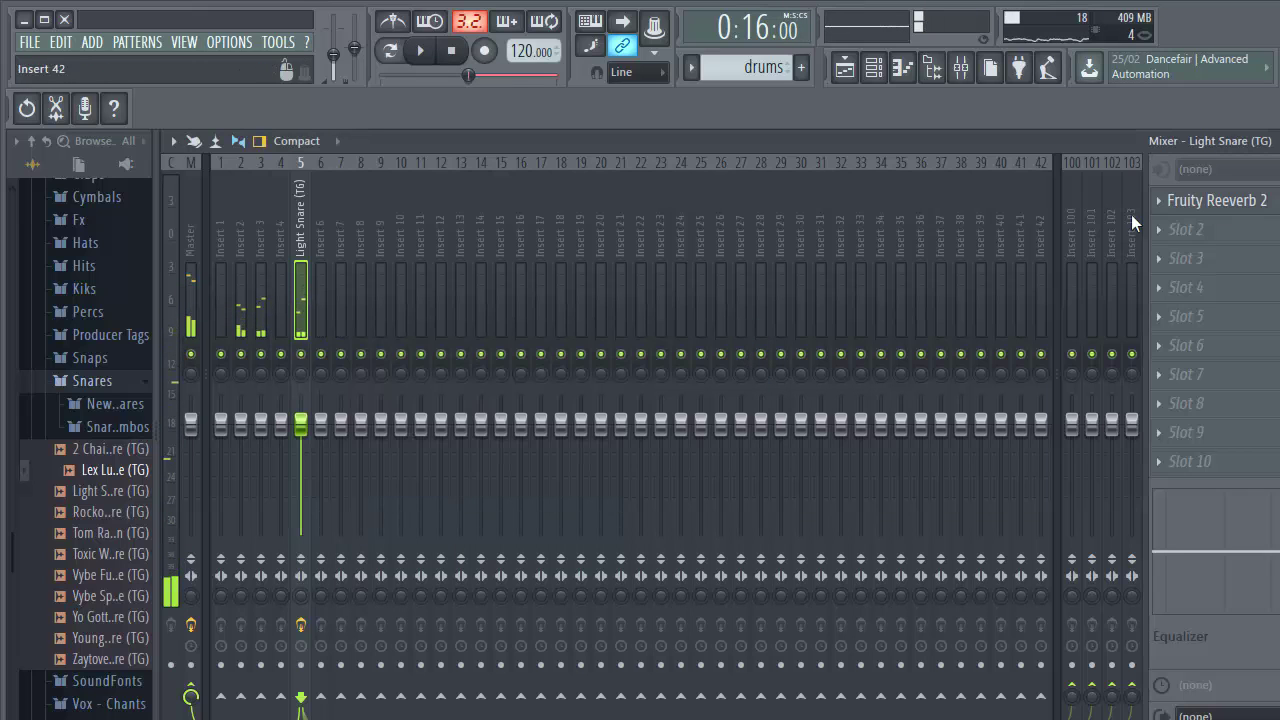
- Load Fruity parametric EQ 2 in the snare track's second effect slot and apply the EQ base preset
click(1149, 240)
click(1172, 177)
right_click(872, 368)
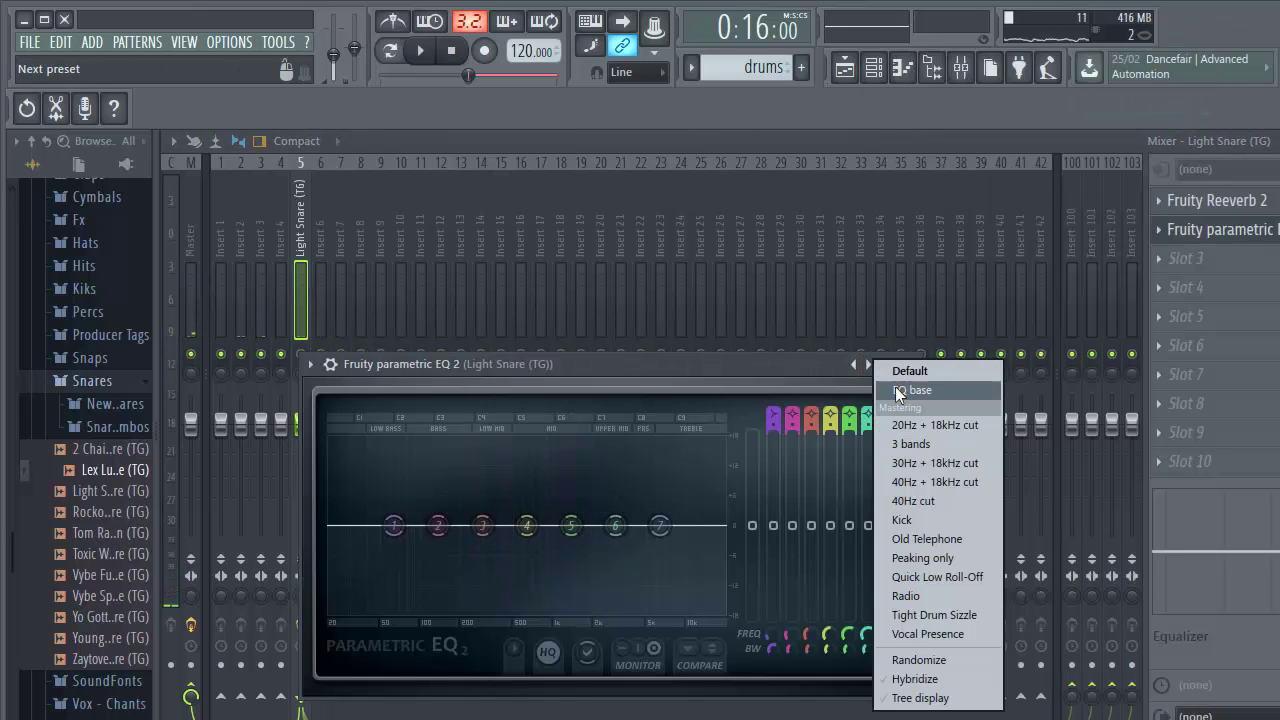
click(895, 388)
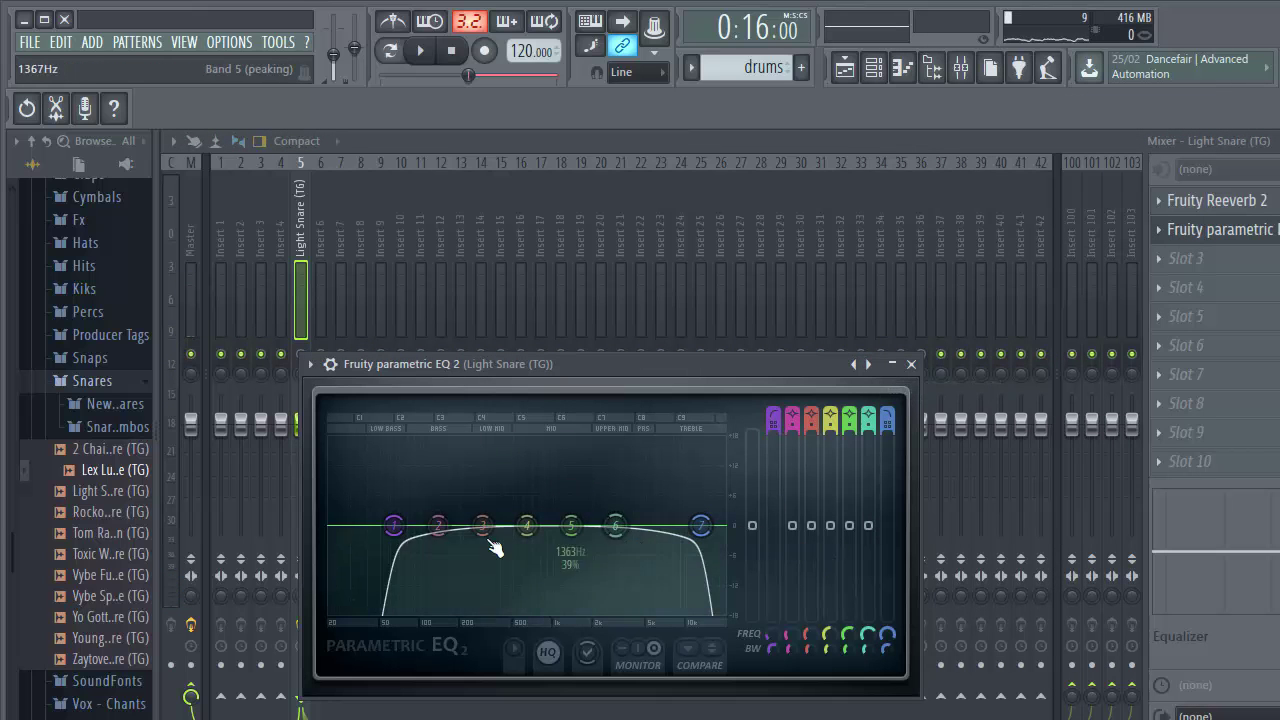
- Try the EQ's band 7 low-pass cutoff at 20000 Hz and settle it slightly lower while listening to the section
mouse_move(700, 525)
mouse_down()
mouse_move(590, 525)
mouse_move(720, 525)
mouse_up()
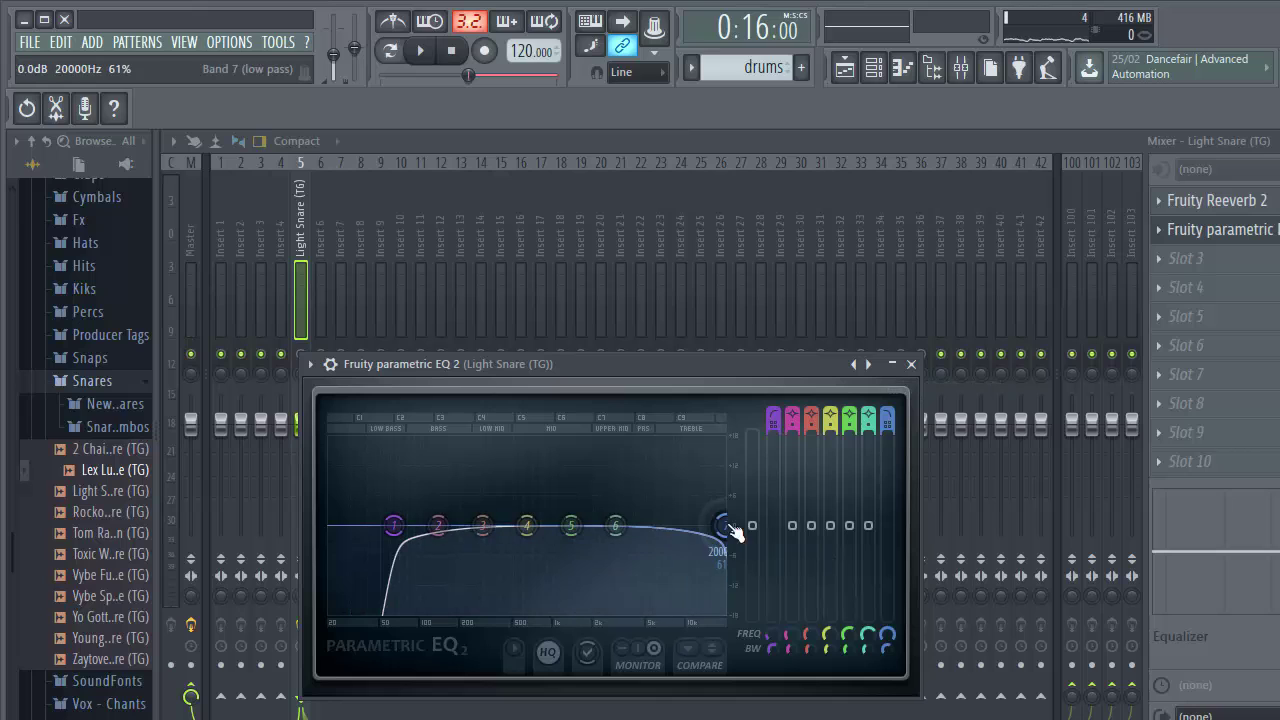
mouse_move(887, 415)
mouse_down()
mouse_move(887, 395)
mouse_move(887, 426)
mouse_up()
key(space)
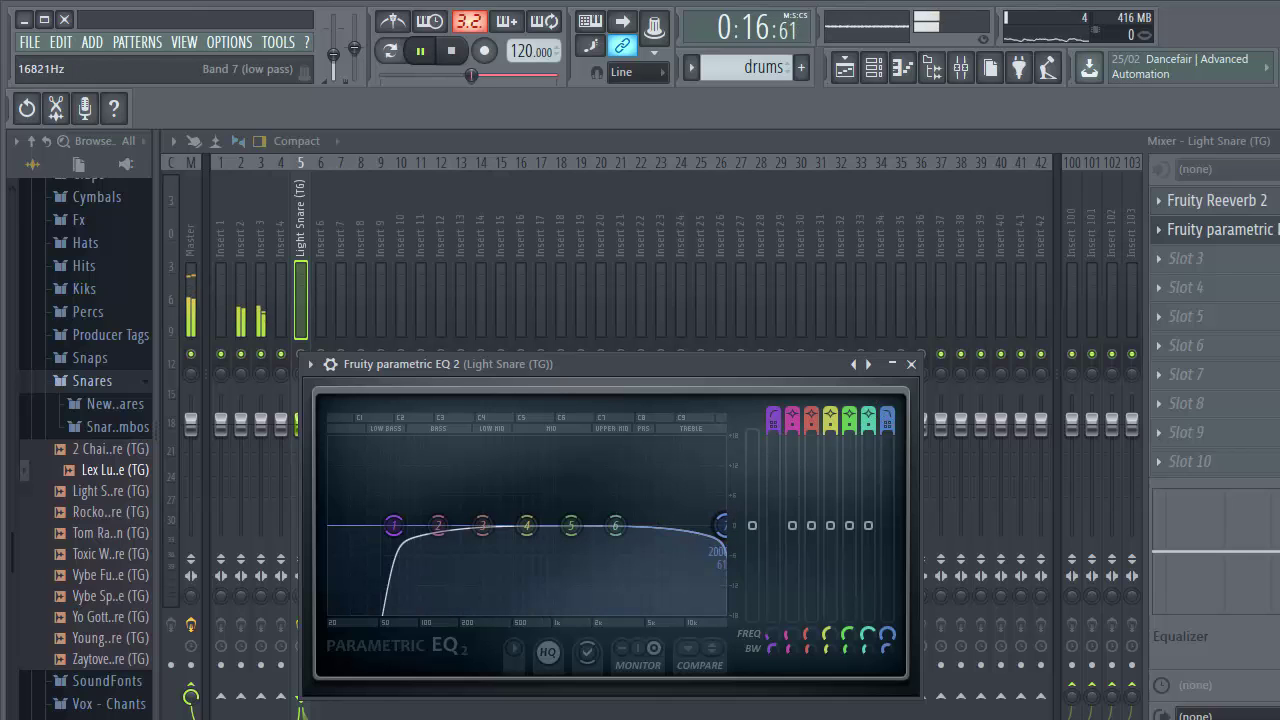
drag(719, 538, 708, 538)
key(space)
key(space)
- Boost EQ band 3 in the low mids and raise the band 1 high-pass cutoff on the snare
drag(482, 526, 492, 492)
key(space)
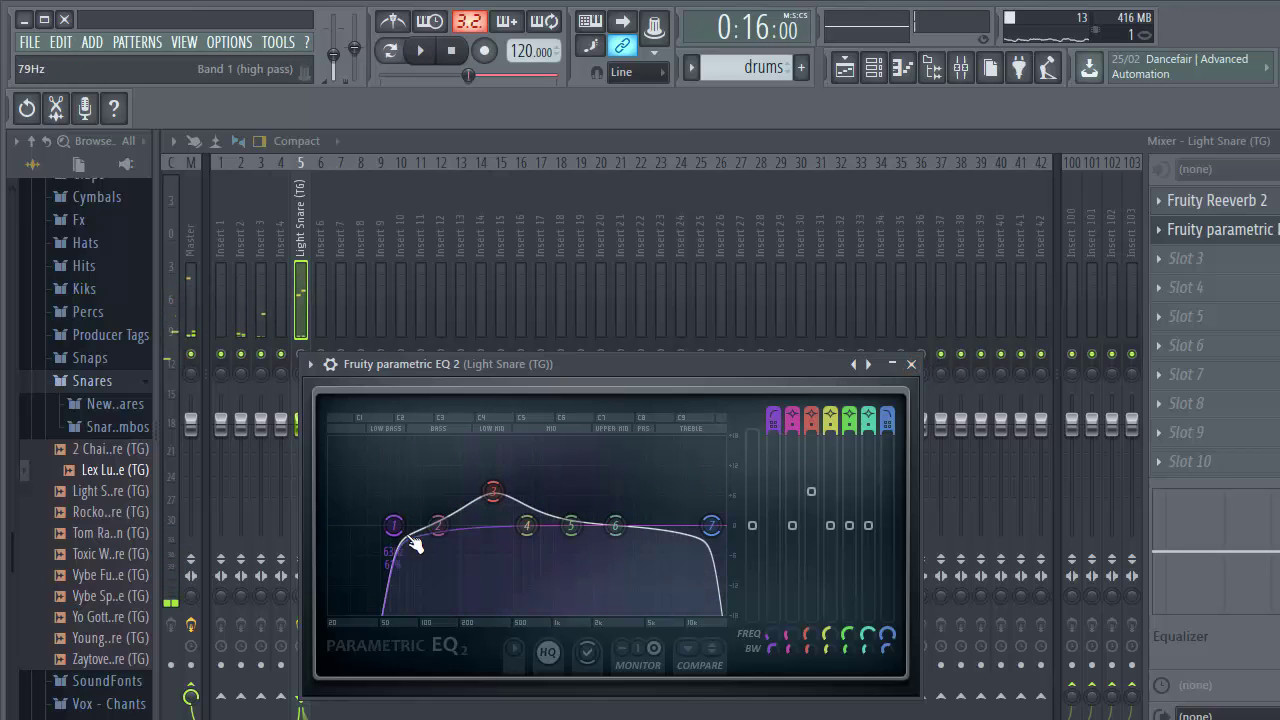
key(space)
drag(396, 525, 433, 525)
- Reduce the band 3 boost slightly, move band 6 into the treble with a small dip, and close the EQ
drag(496, 495, 496, 501)
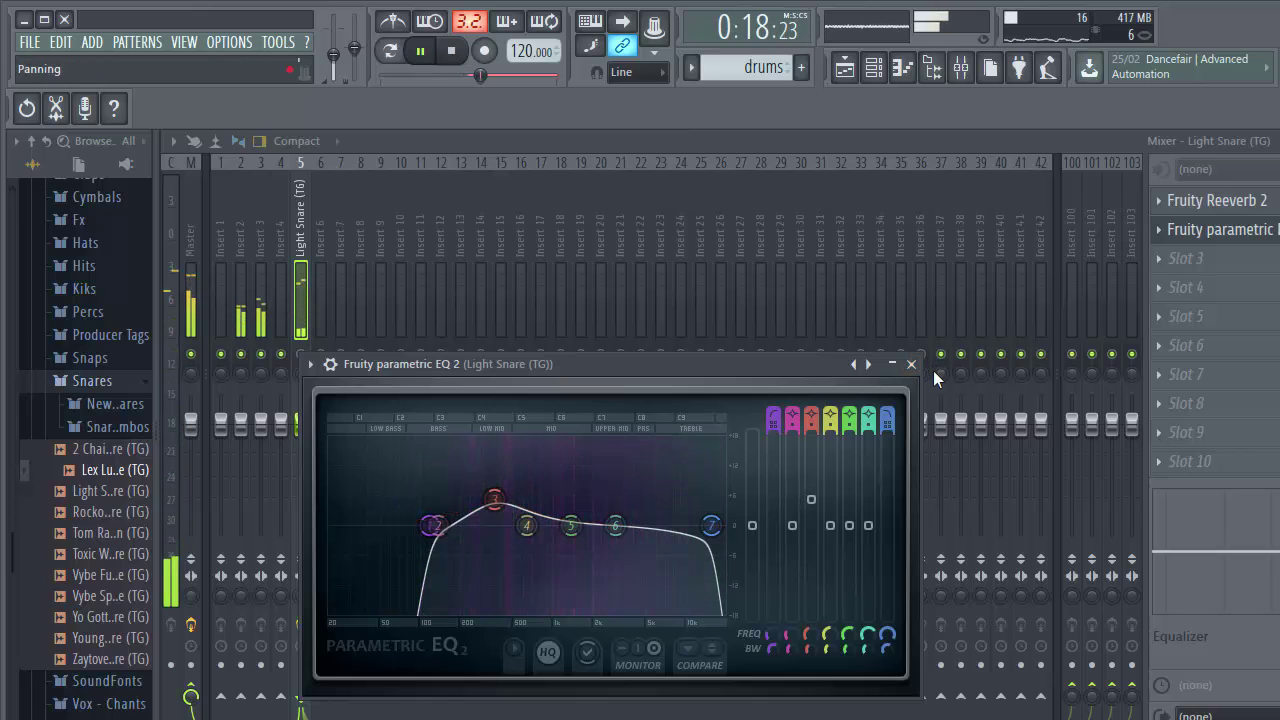
drag(617, 527, 706, 529)
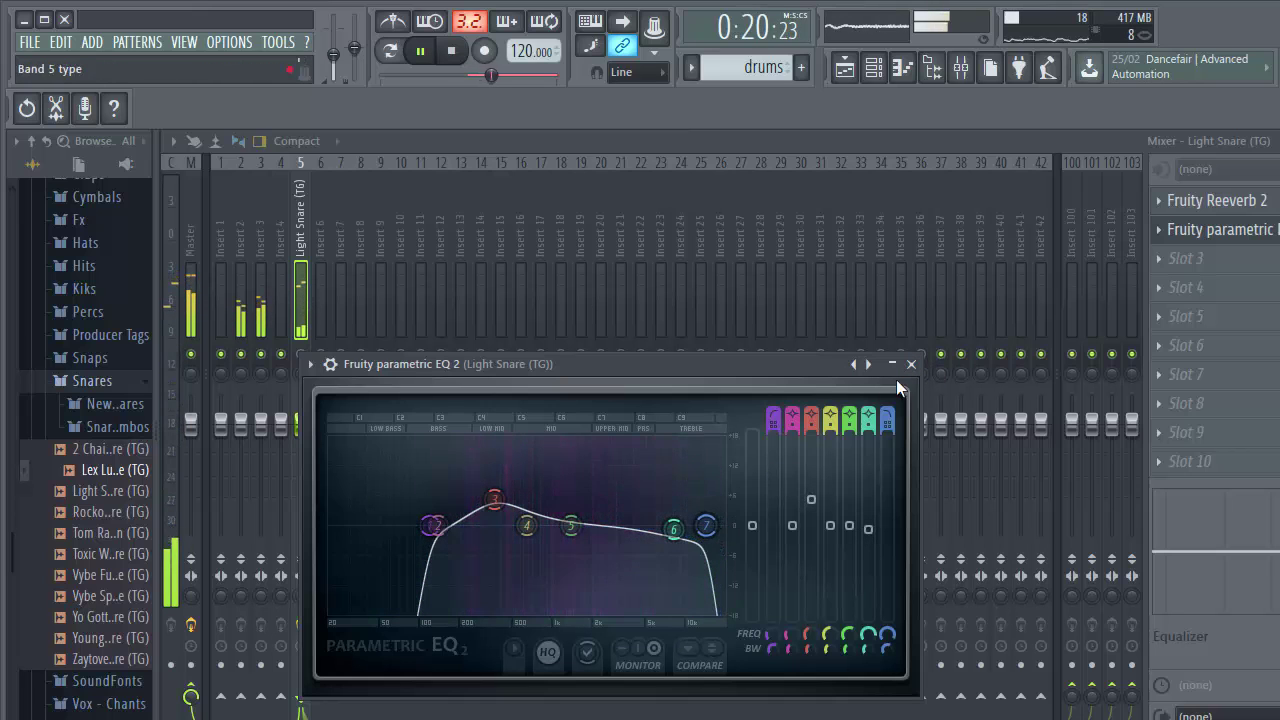
click(911, 365)
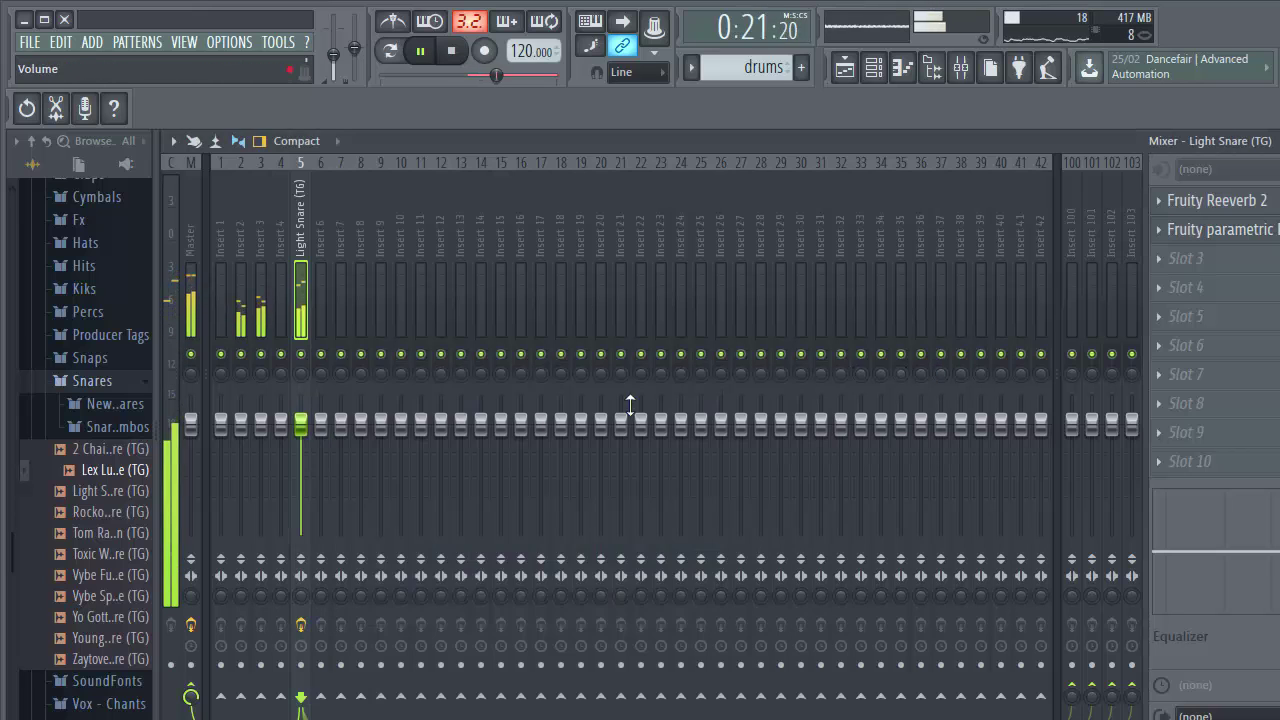
- Set the Light Snare (TG) channel volume to 79% and its parametric EQ mix level to 80% while checking playback
click(873, 67)
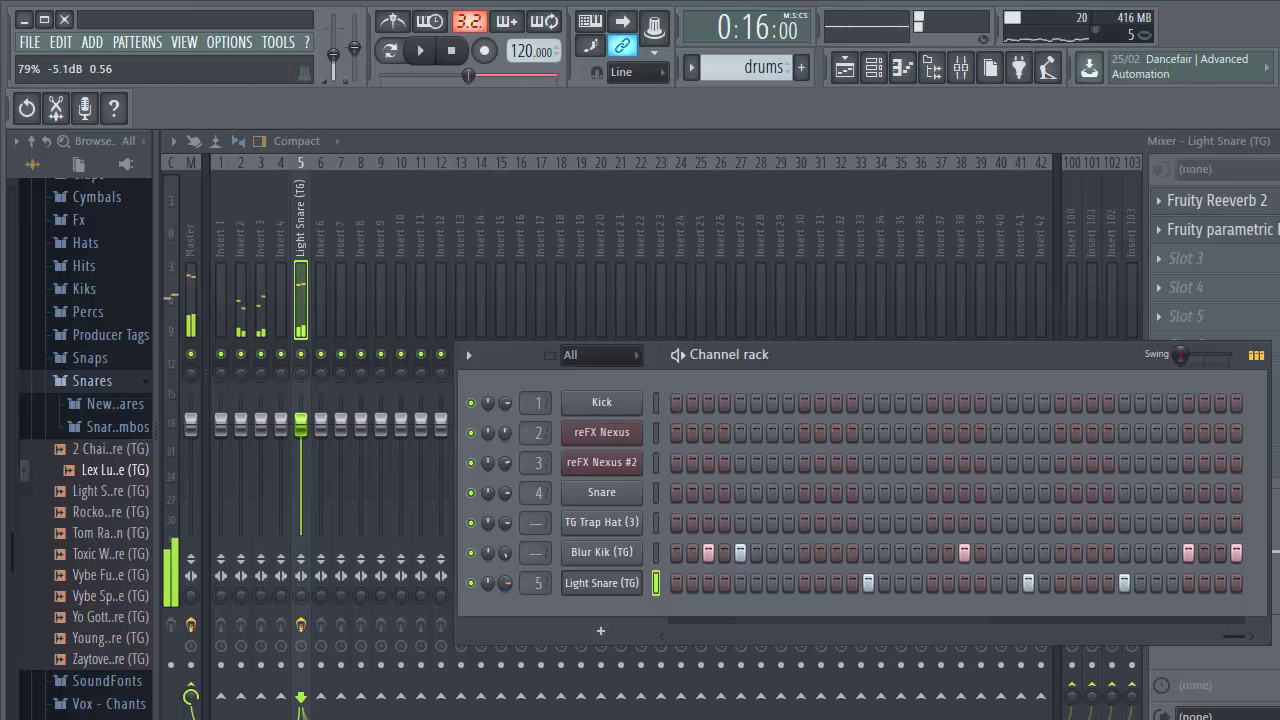
key(space)
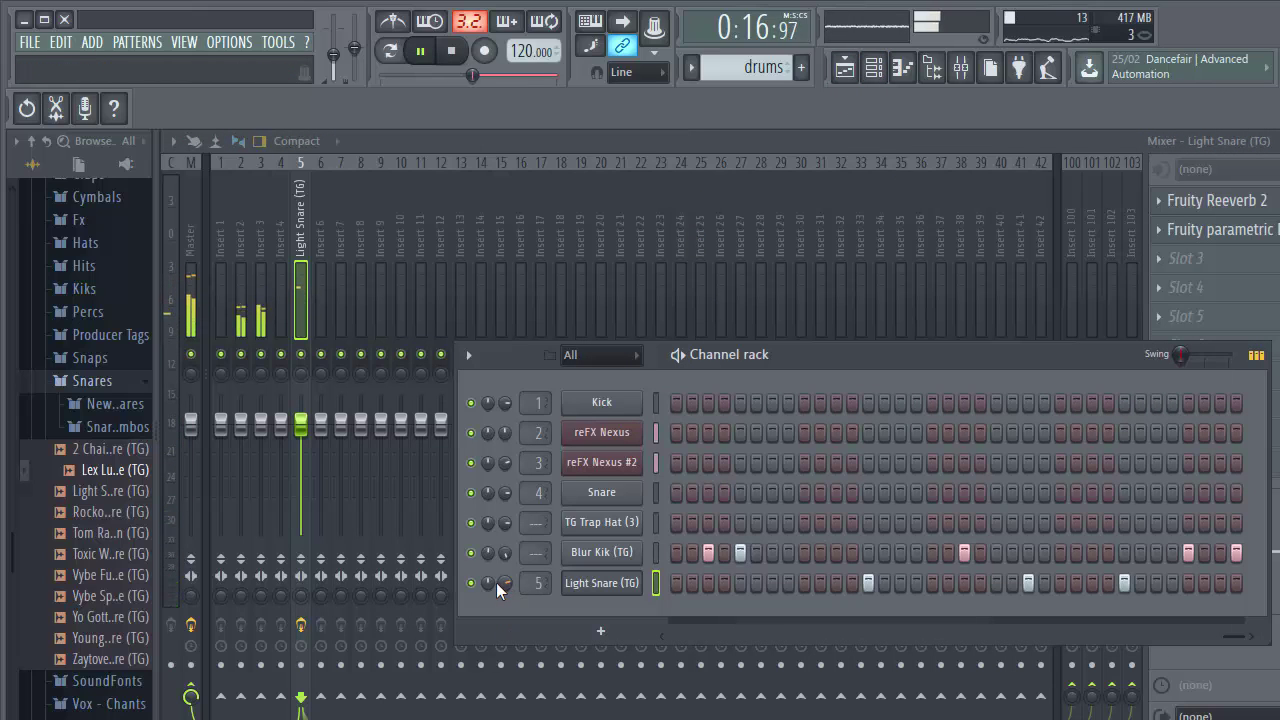
click(1201, 232)
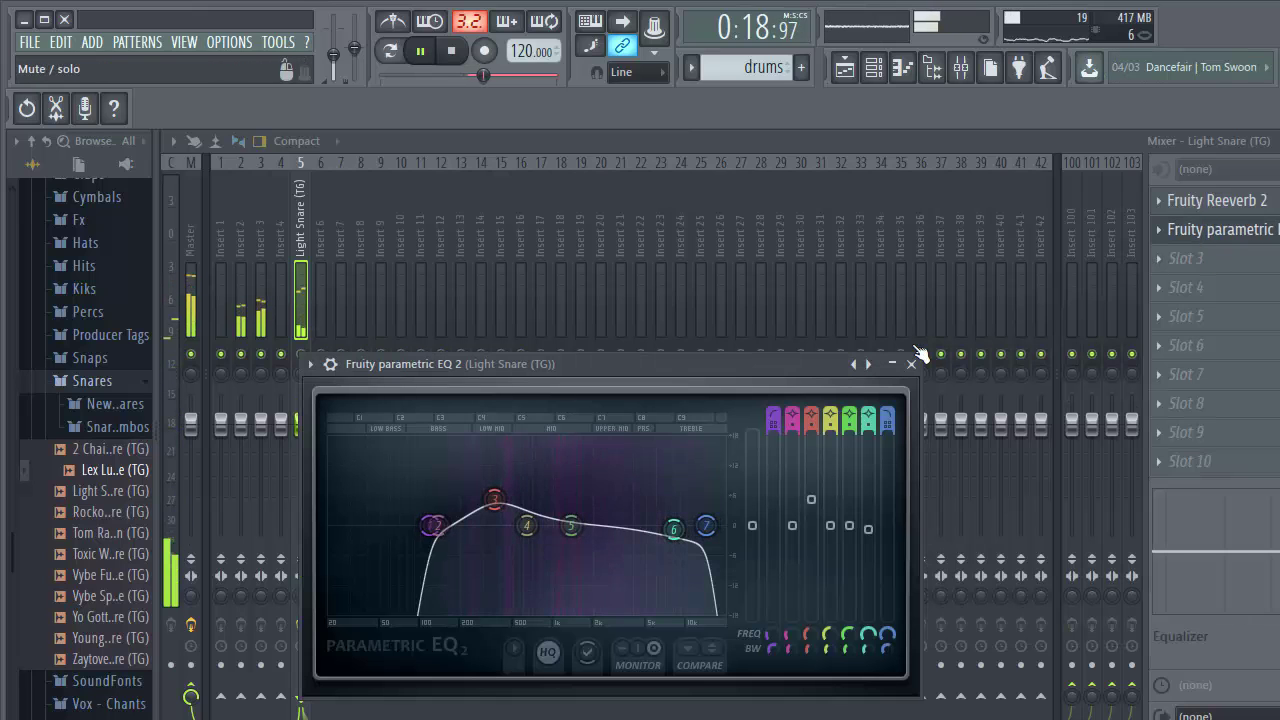
drag(1279, 230, 1279, 242)
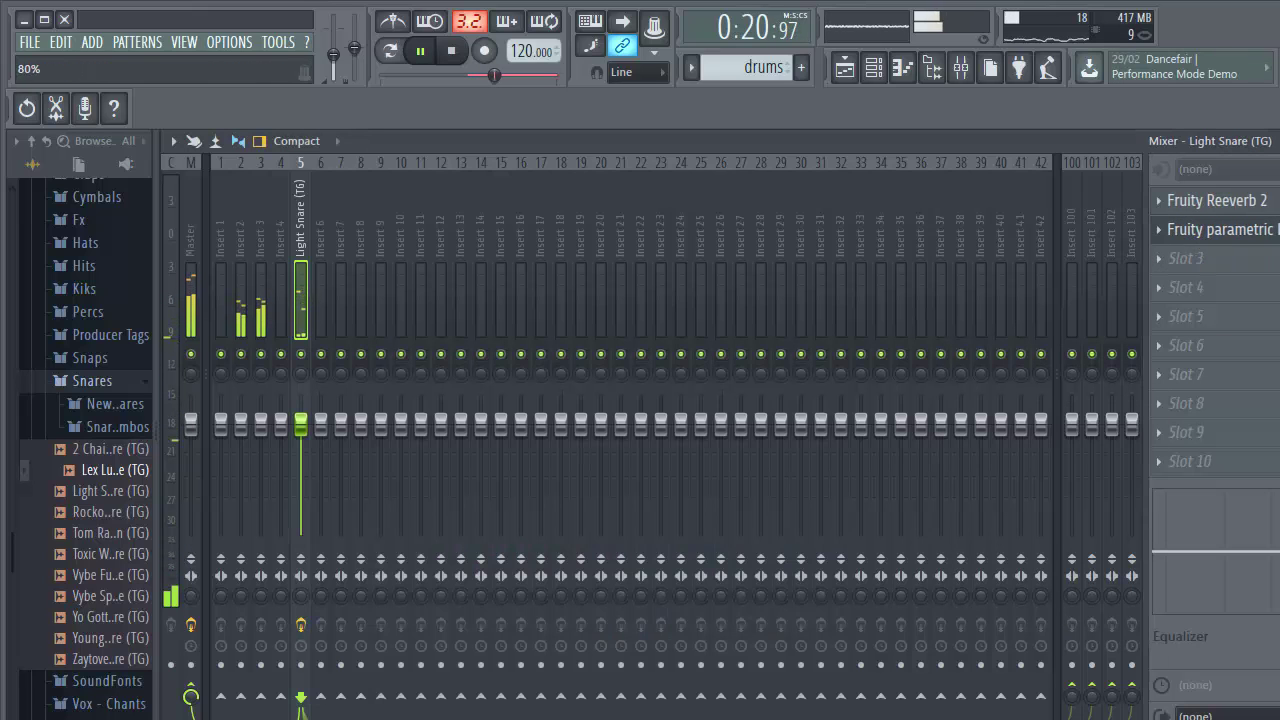
- Stop playback in the playlist view and expand the snare combos subfolder inside the kit's Snares folder
click(872, 72)
click(741, 291)
click(850, 74)
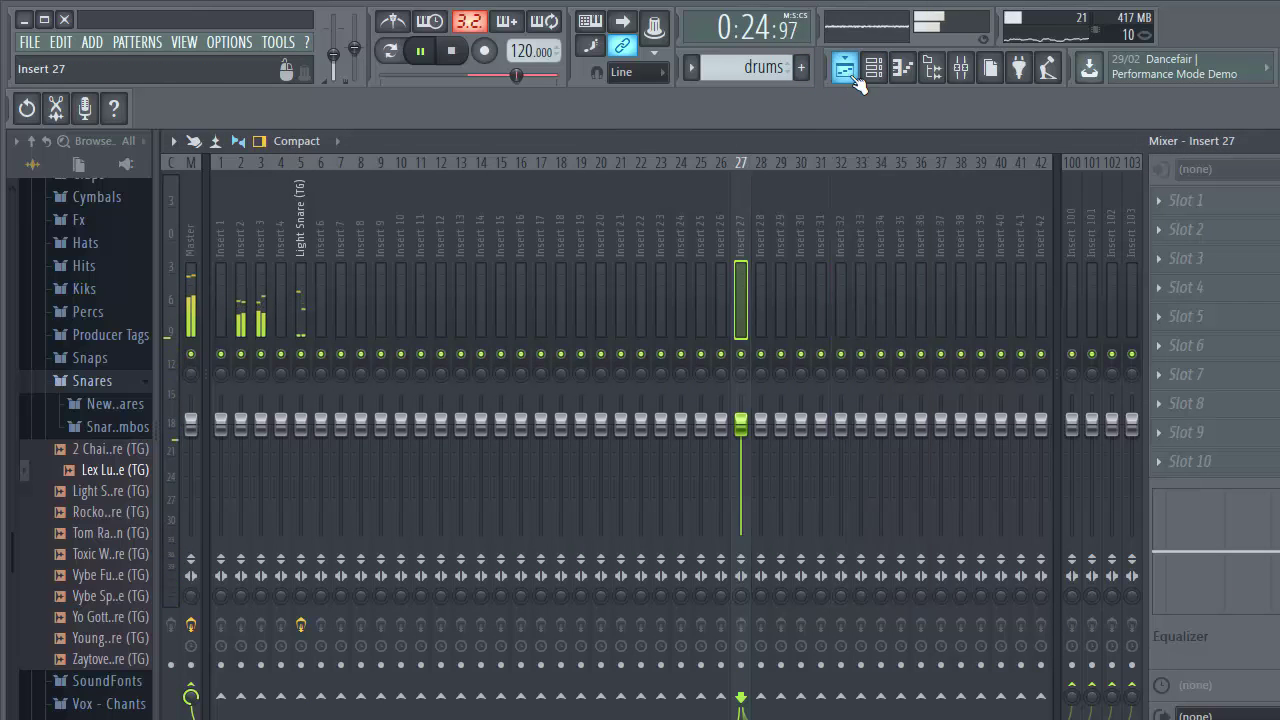
key(space)
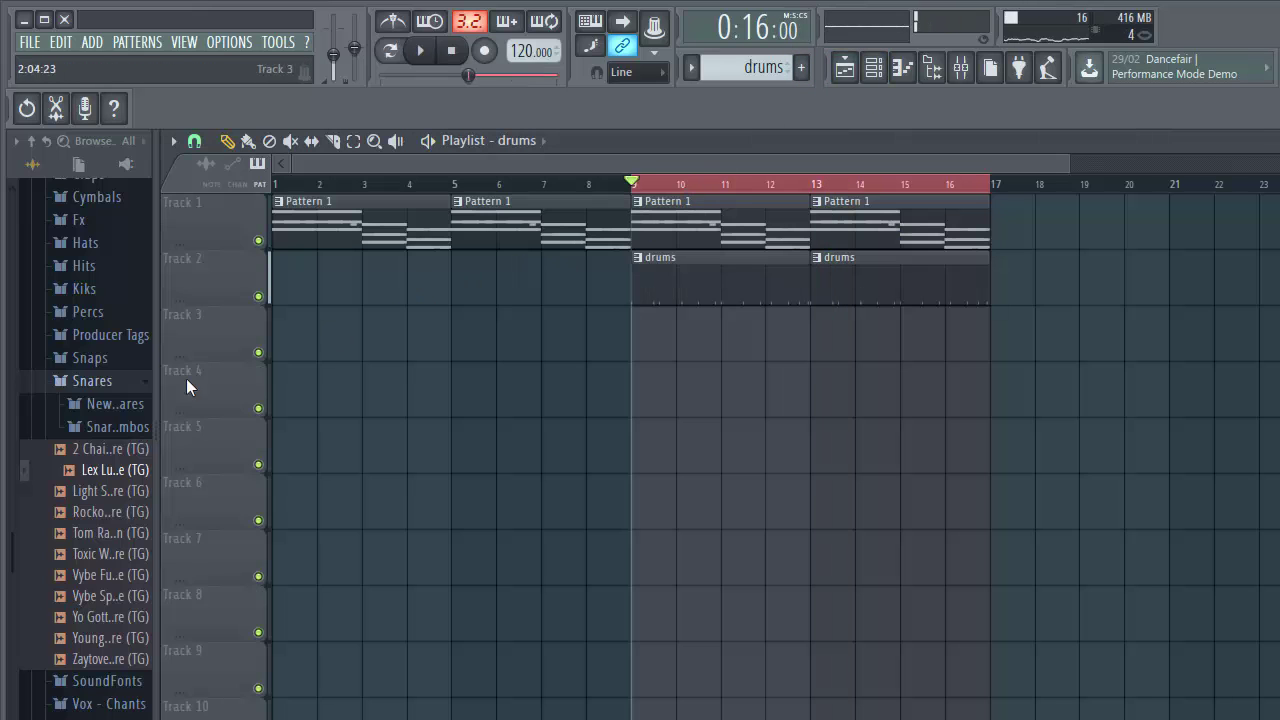
click(105, 427)
- Add TG Trap Hat (3) hits on bar 1 steps 3, 5 and 7 of the drums pattern and play it
click(873, 67)
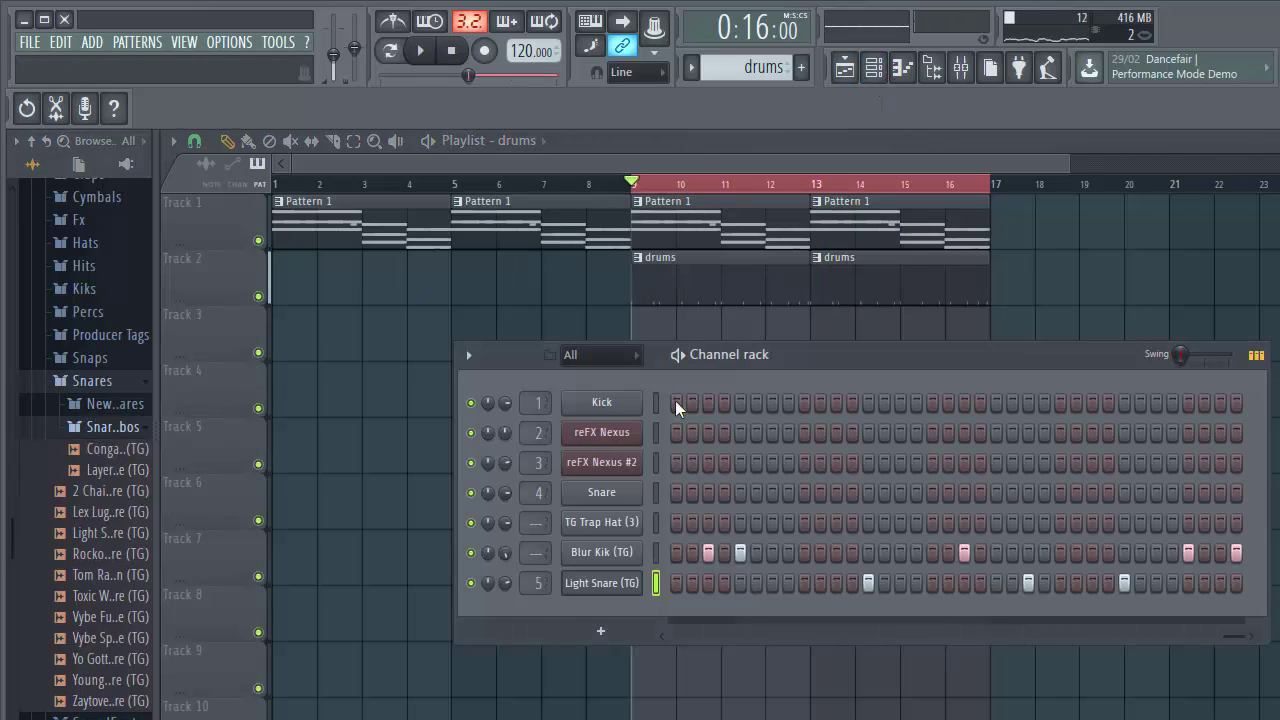
click(658, 640)
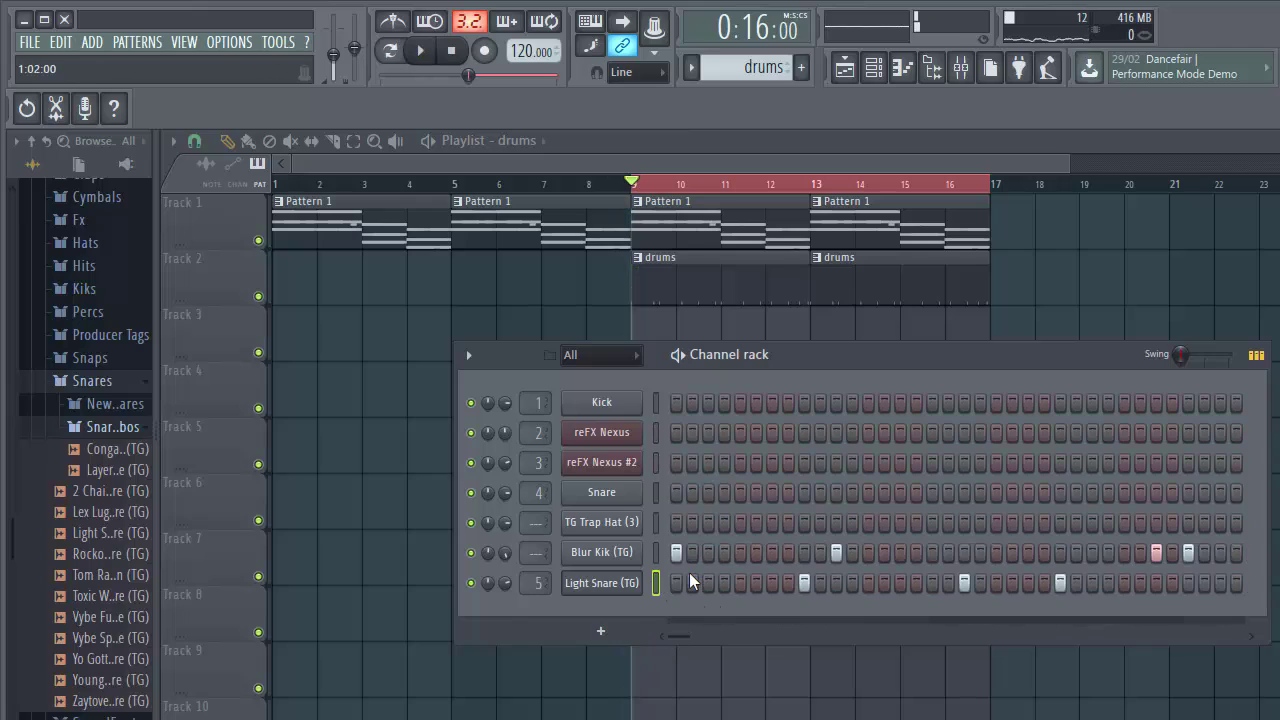
click(708, 522)
click(740, 522)
click(772, 522)
key(space)
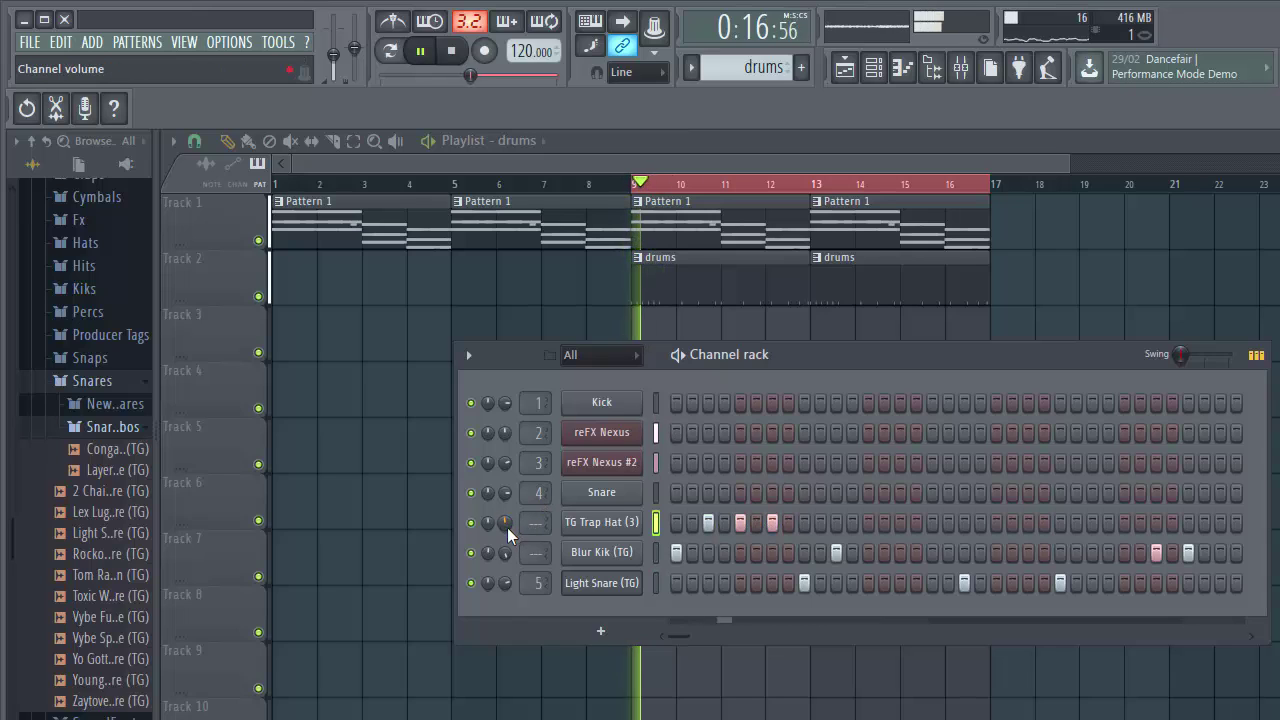
- Add TG Trap Hat (3) hits on bar 1 step 15 and bar 2 steps 5 and 7, and stop the playback
click(900, 522)
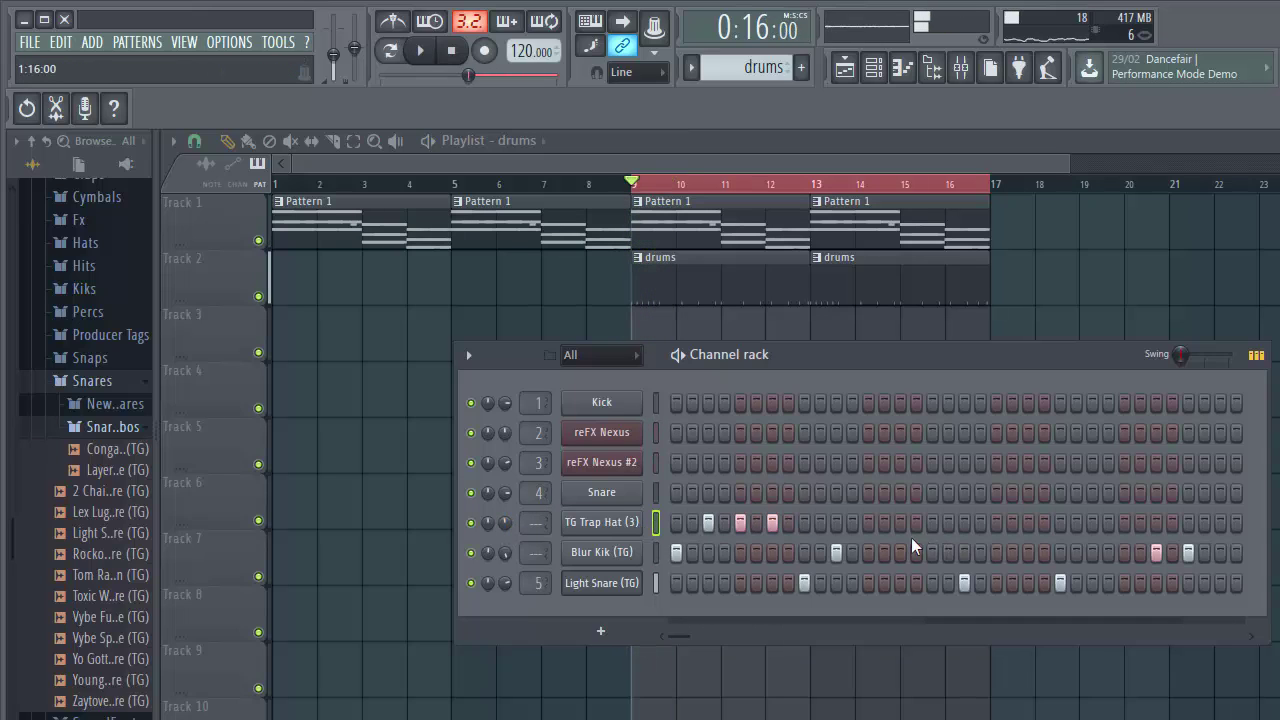
click(1029, 523)
click(1000, 522)
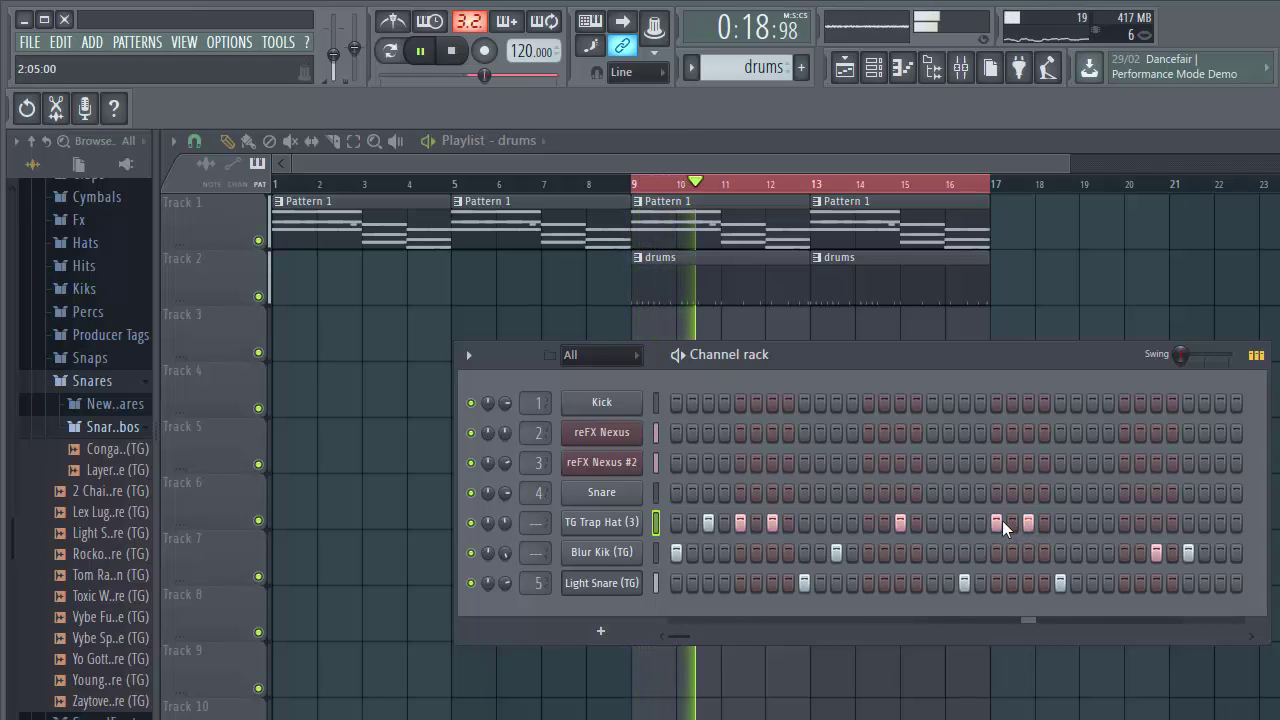
key(space)
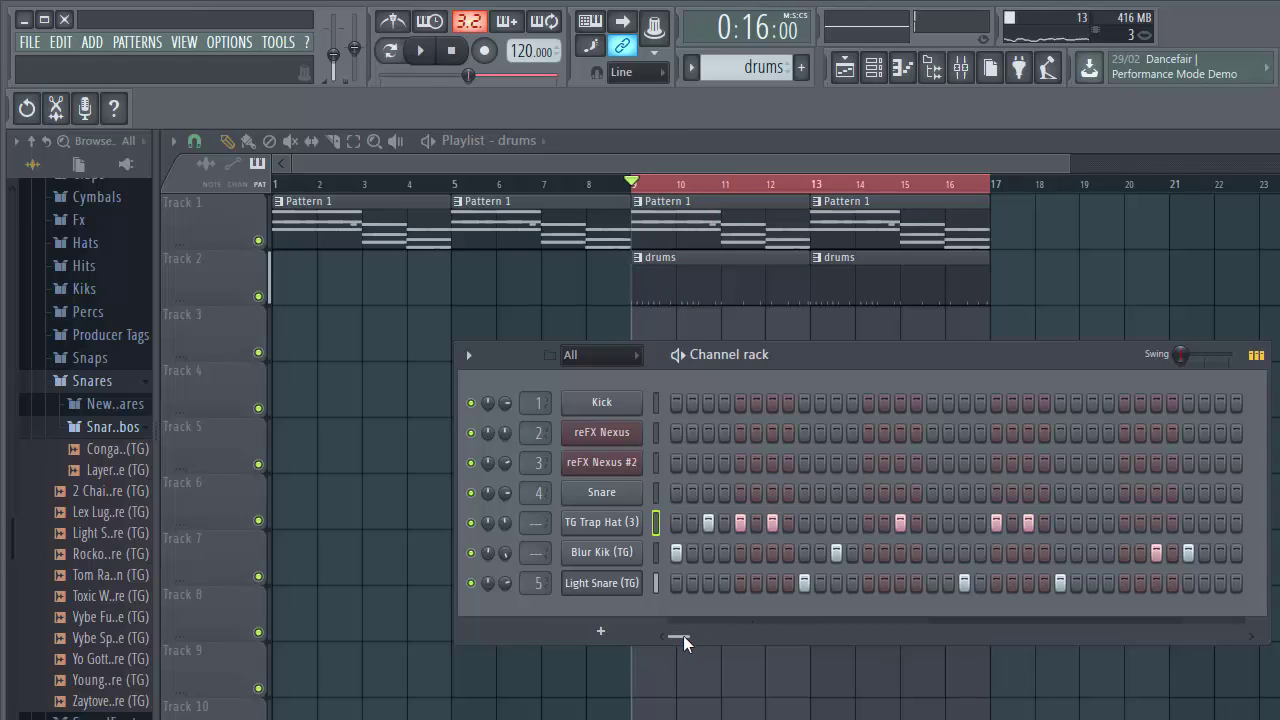
- Add TG Trap Hat (3) hits on bar 3 steps 3, 5 and 7 of the drums pattern, checking playback
drag(852, 349, 628, 322)
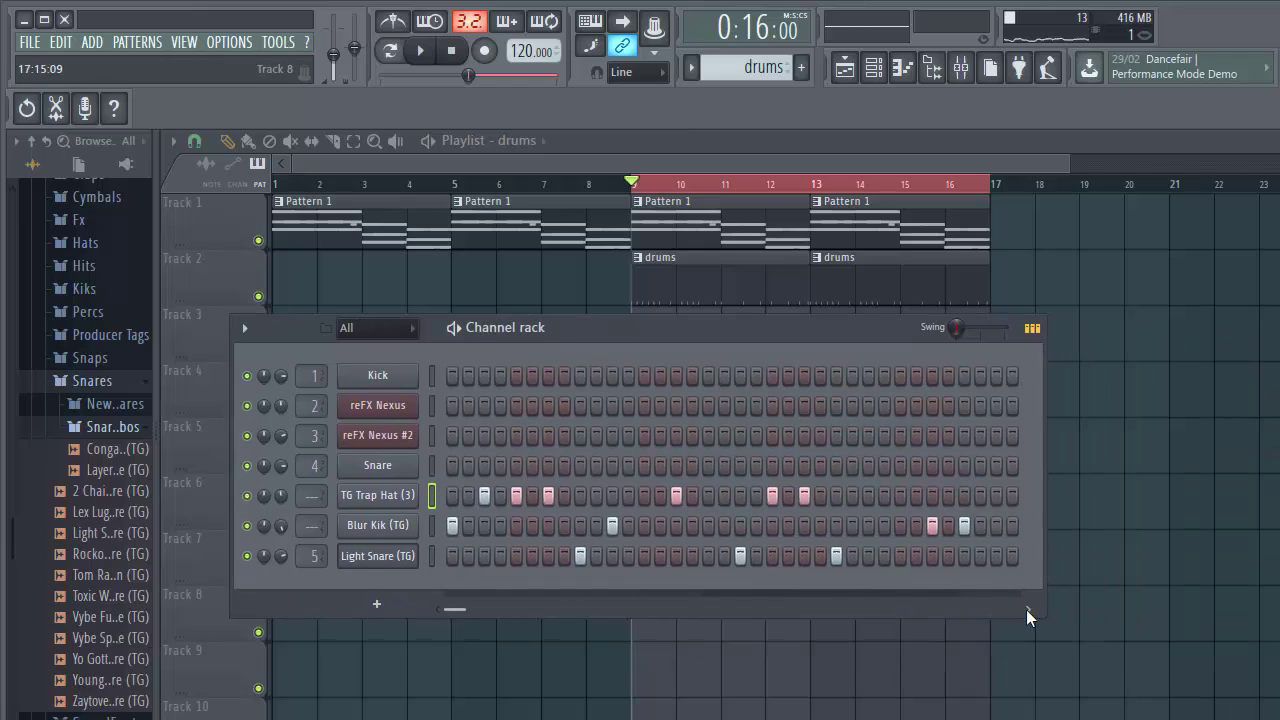
click(1027, 609)
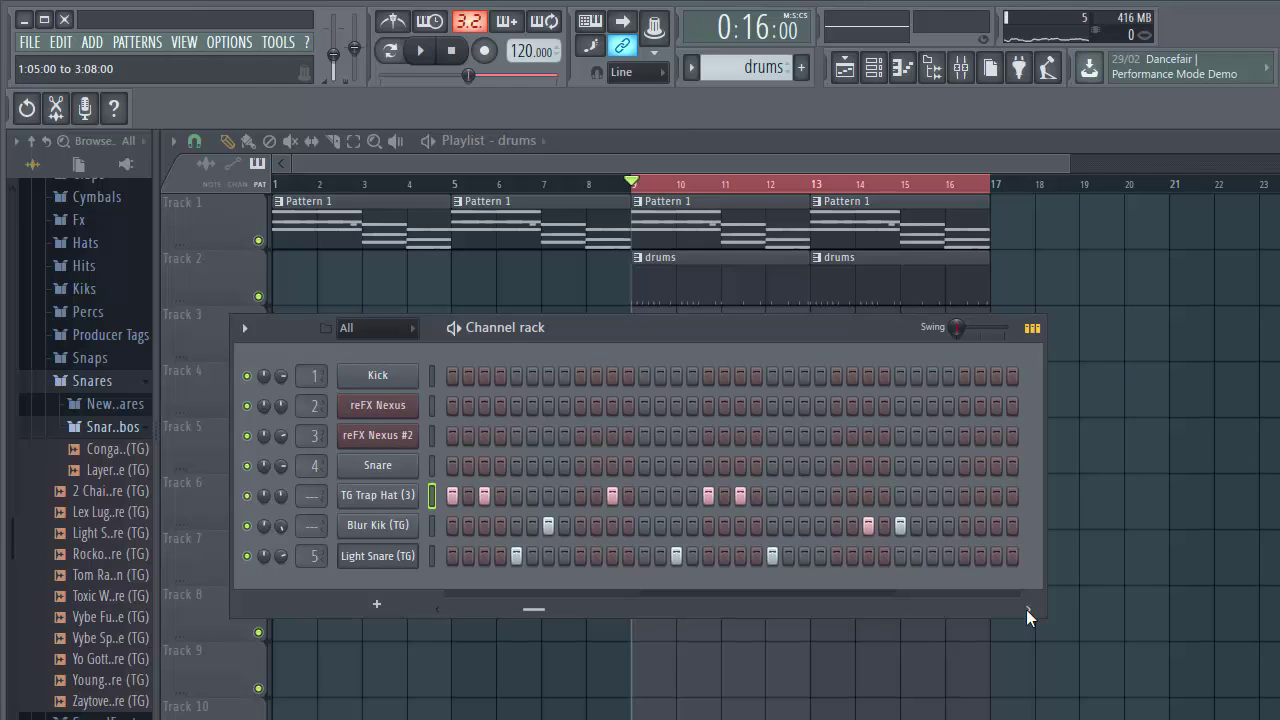
click(428, 607)
click(1026, 608)
click(1026, 608)
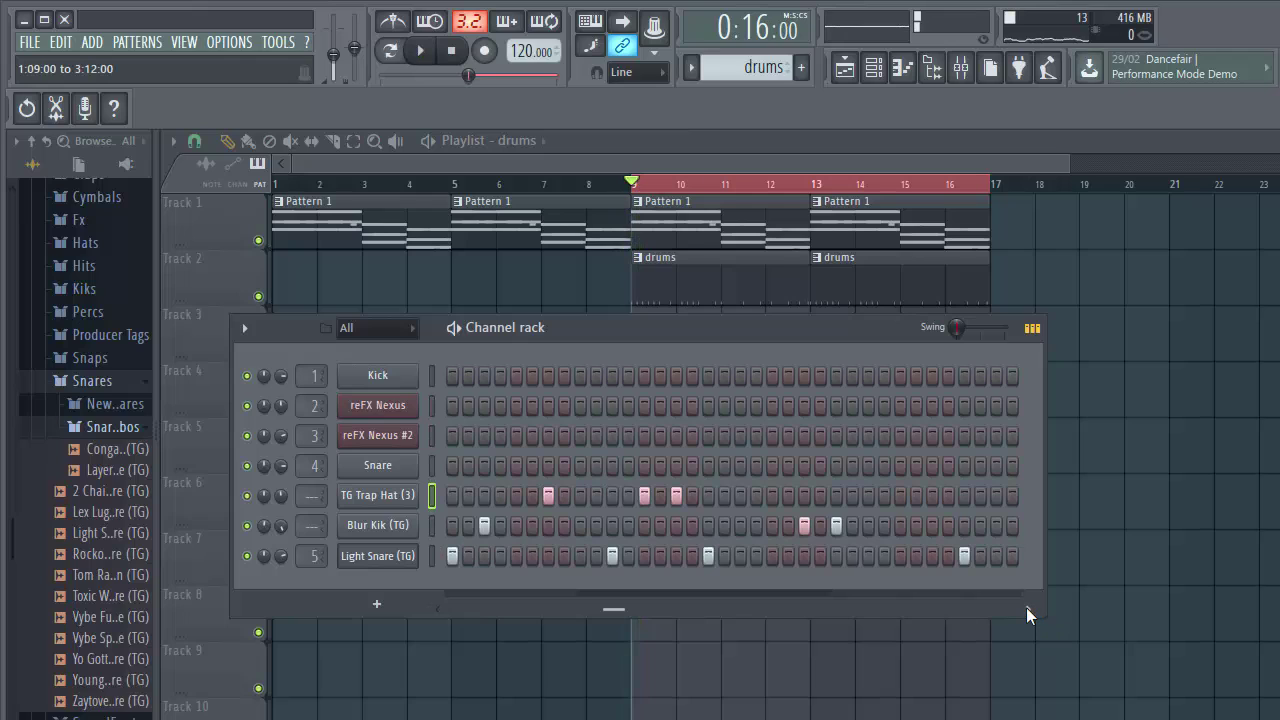
key(space)
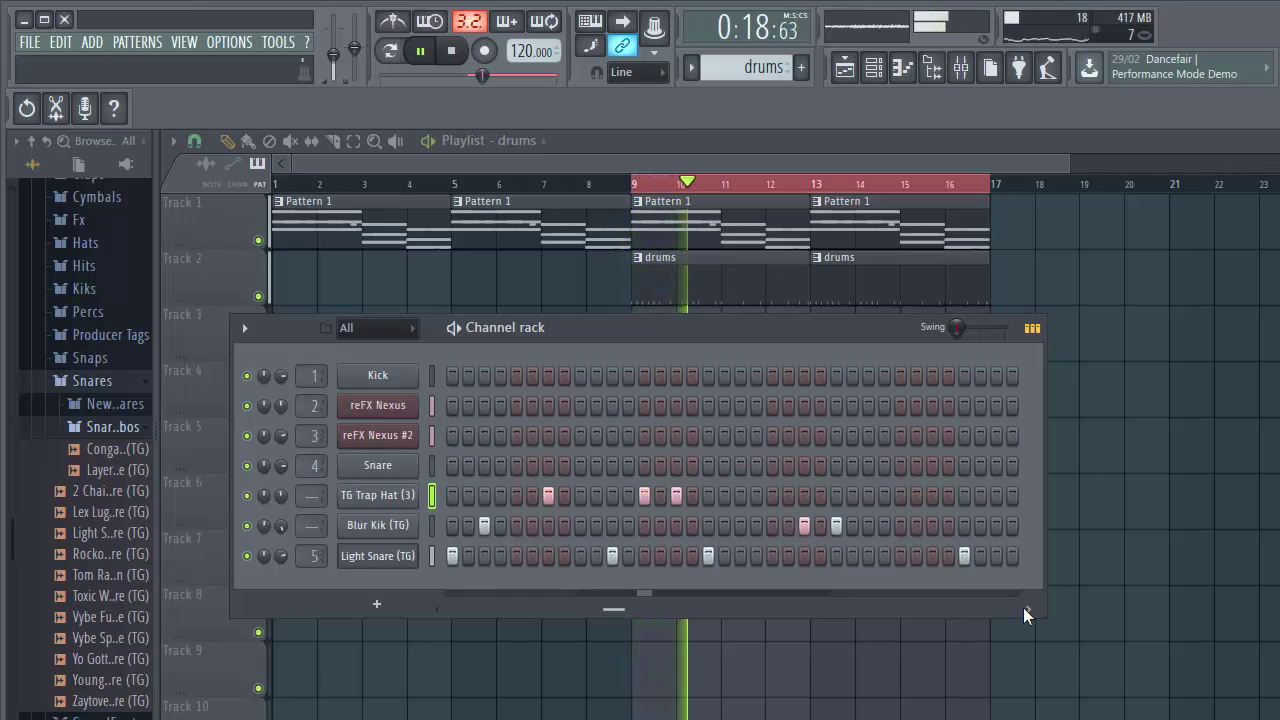
key(space)
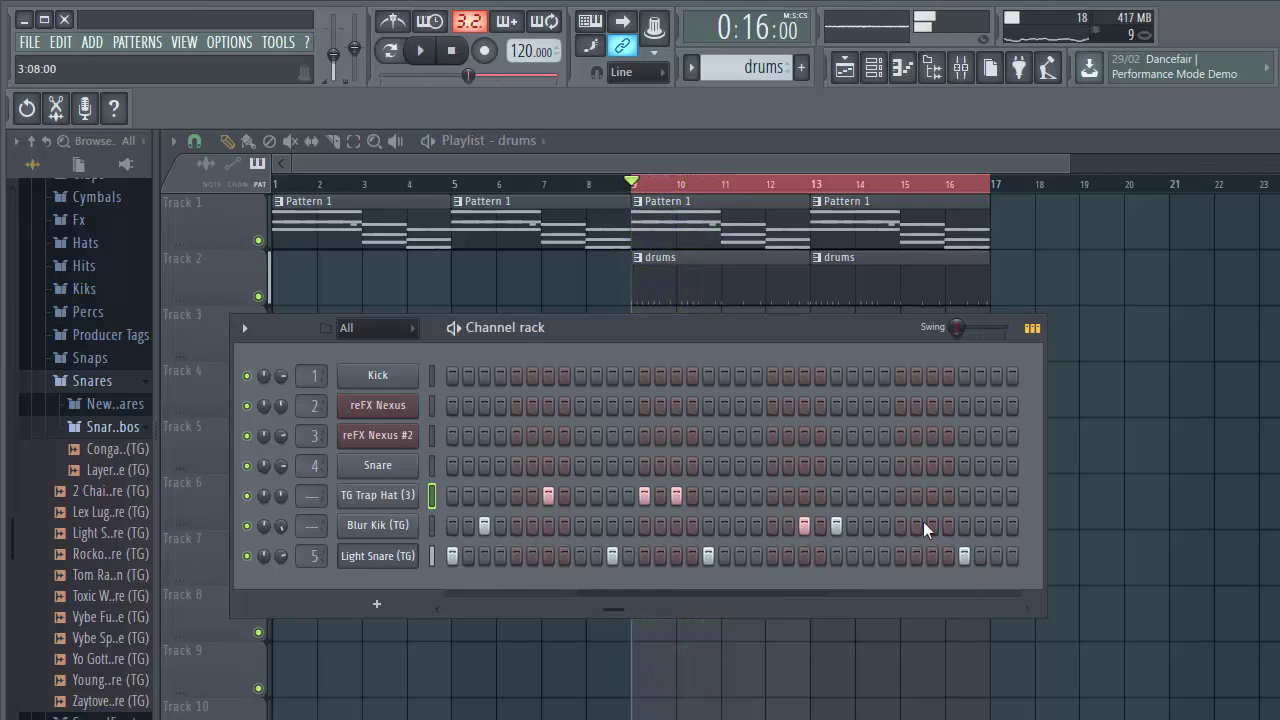
key(space)
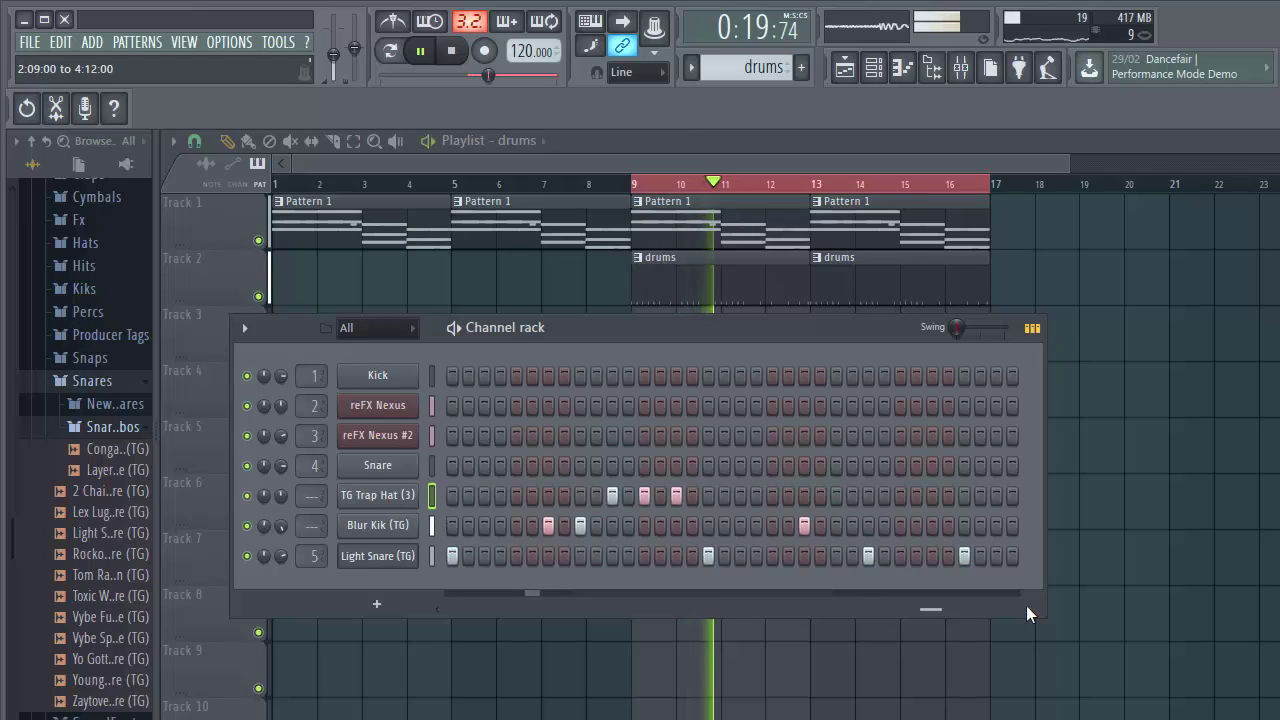
- Add a TG Trap Hat (3) hit on bar 3 step 15 of the drums pattern during playback, leaving step 13 empty
key(space)
click(772, 495)
key(space)
drag(924, 609, 868, 564)
right_click(818, 494)
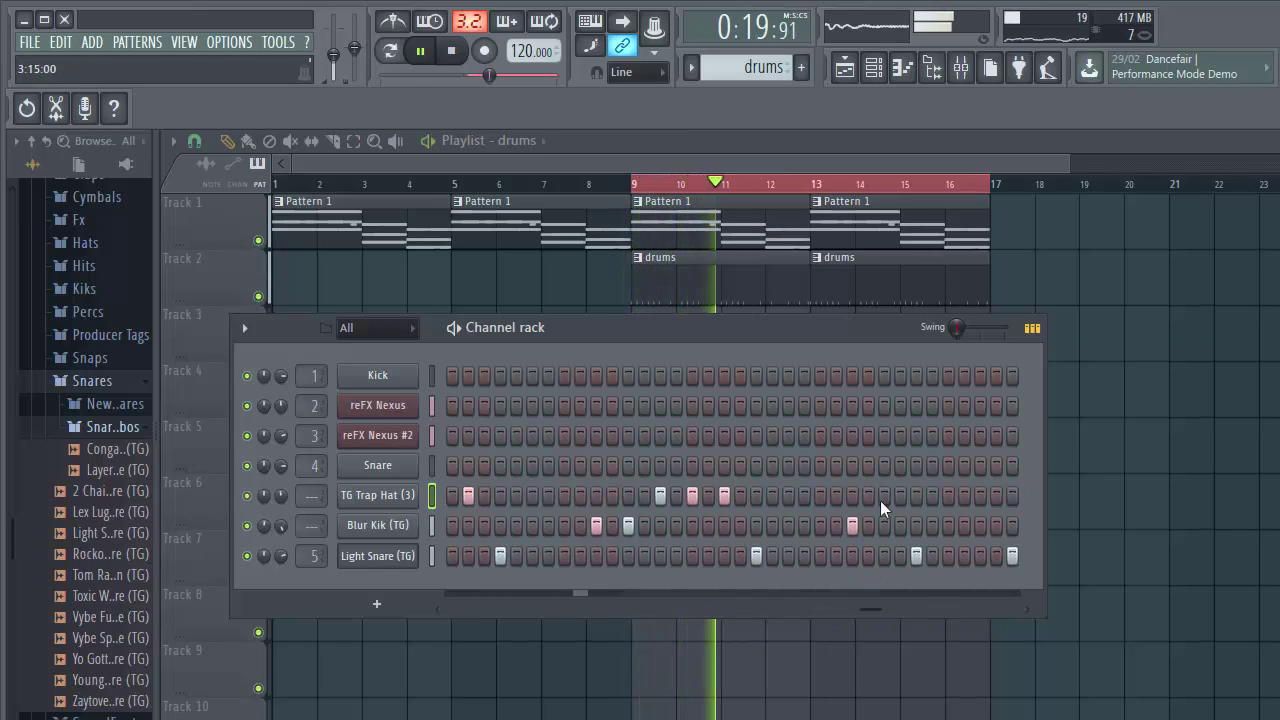
click(851, 496)
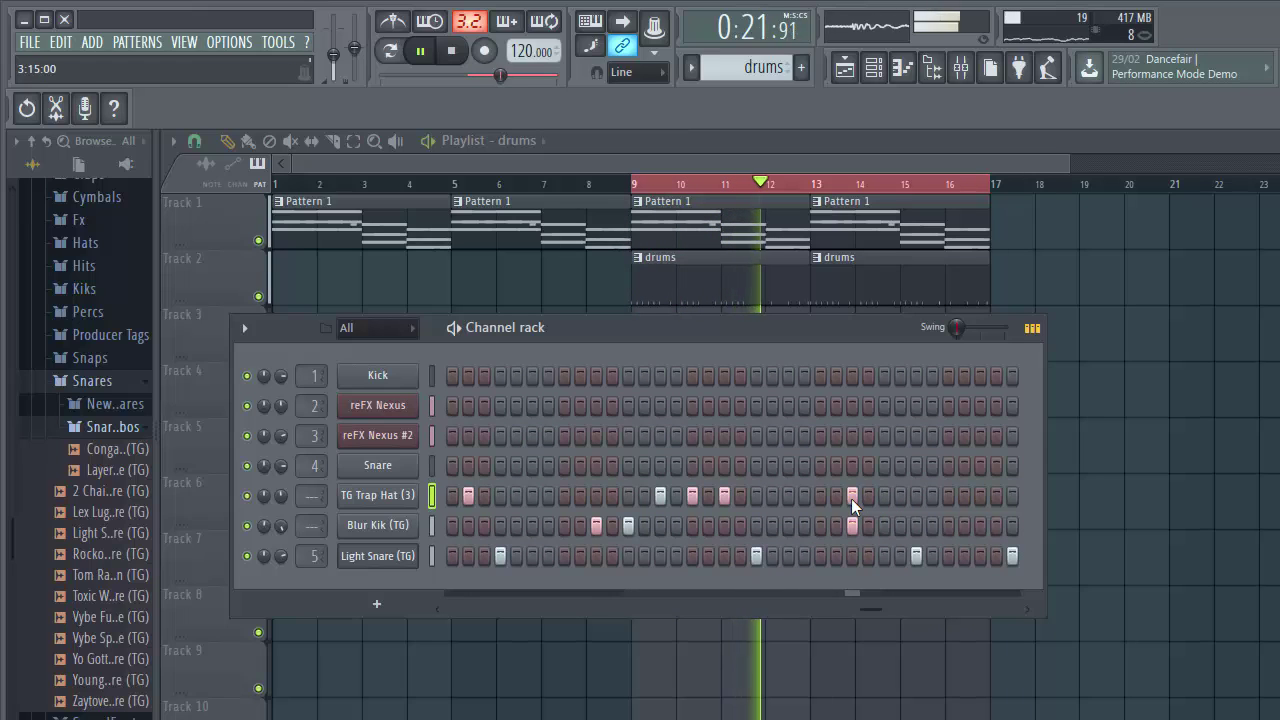
key(space)
- Add TG Trap Hat (3) hits on bar 4 steps 5, 7 and 11 of the drums pattern while it plays
click(1027, 607)
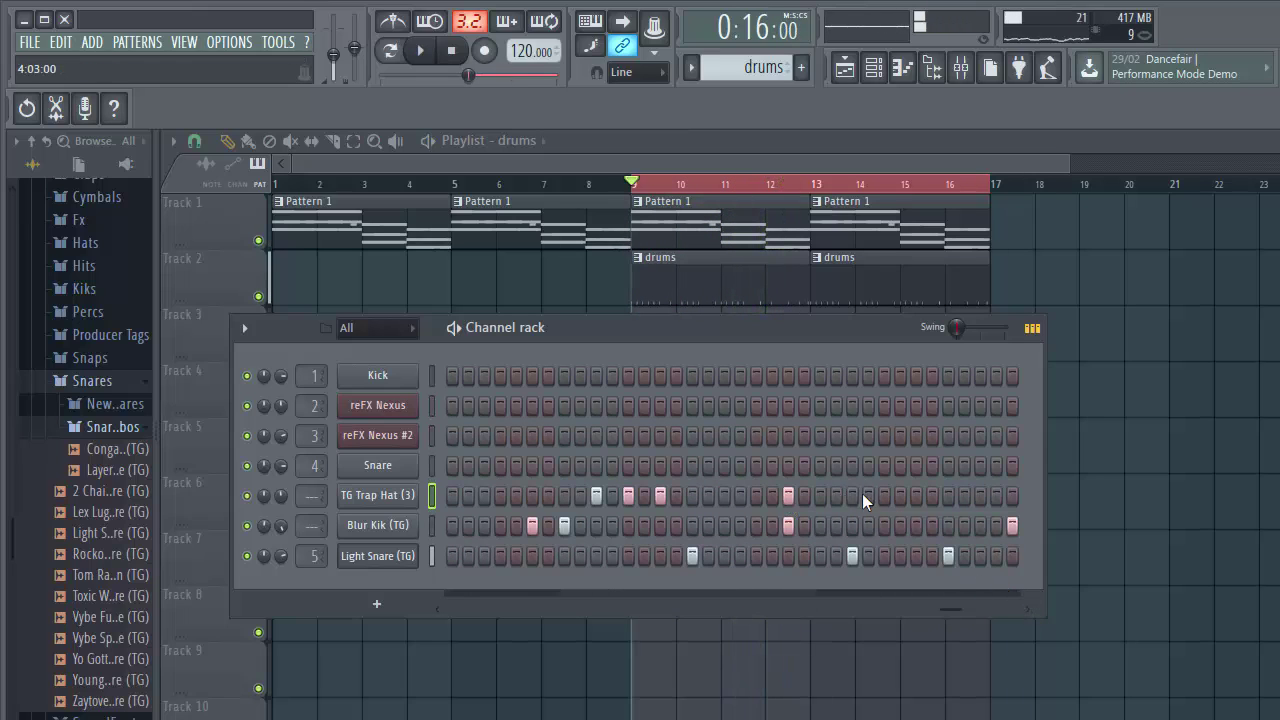
key(space)
click(884, 496)
click(917, 496)
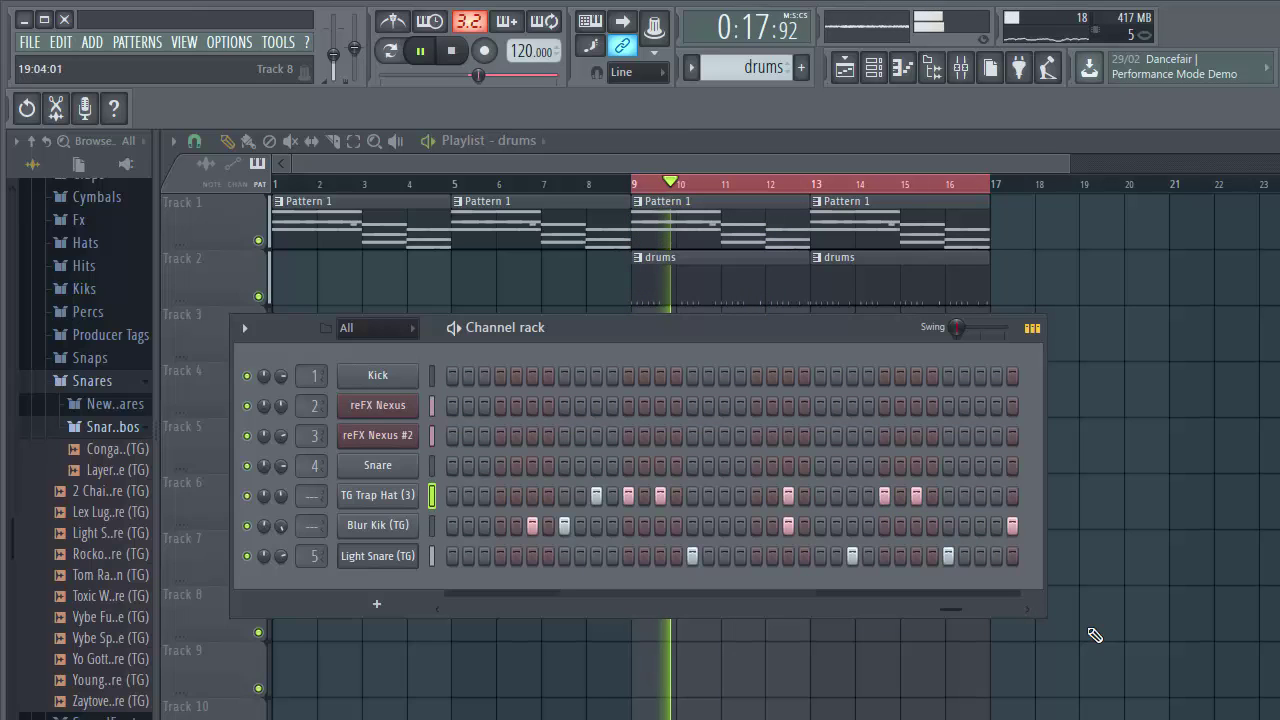
click(1031, 602)
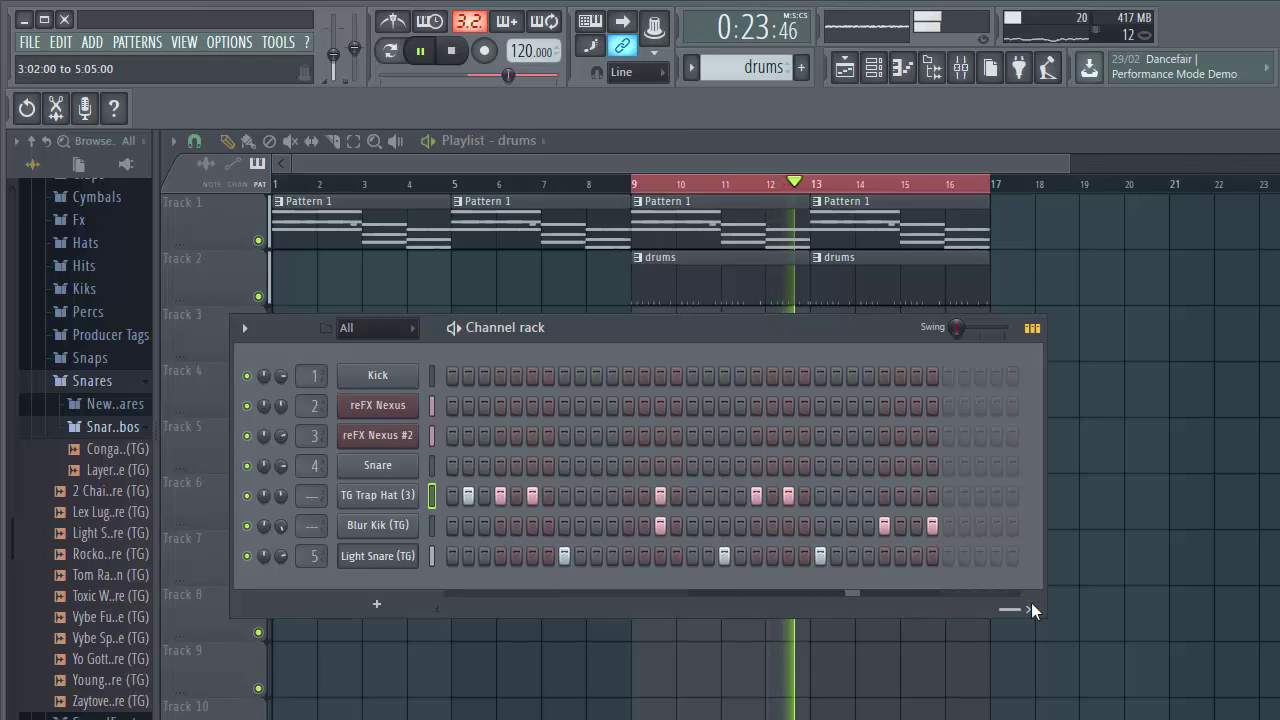
click(852, 495)
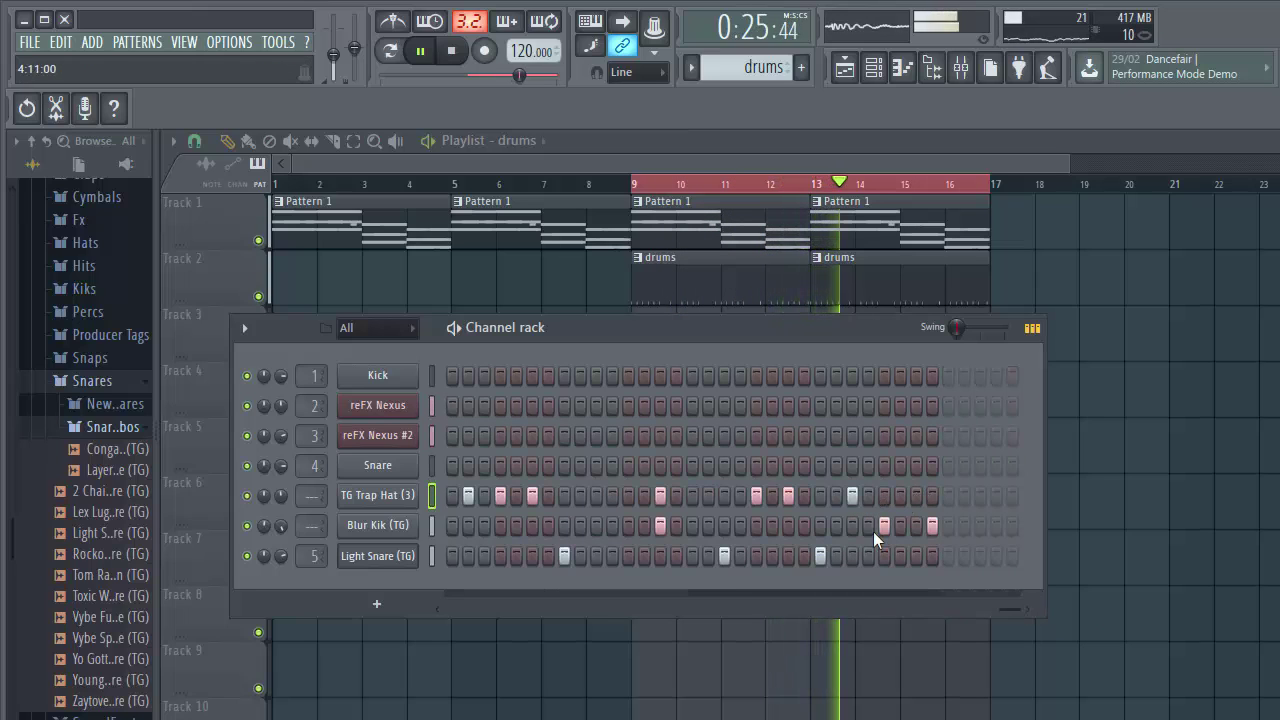
- Play the arrangement from bar 9 with the channel rack hidden, then stop playback and show the rack again
drag(1004, 610, 455, 606)
key(space)
key(space)
key(F6)
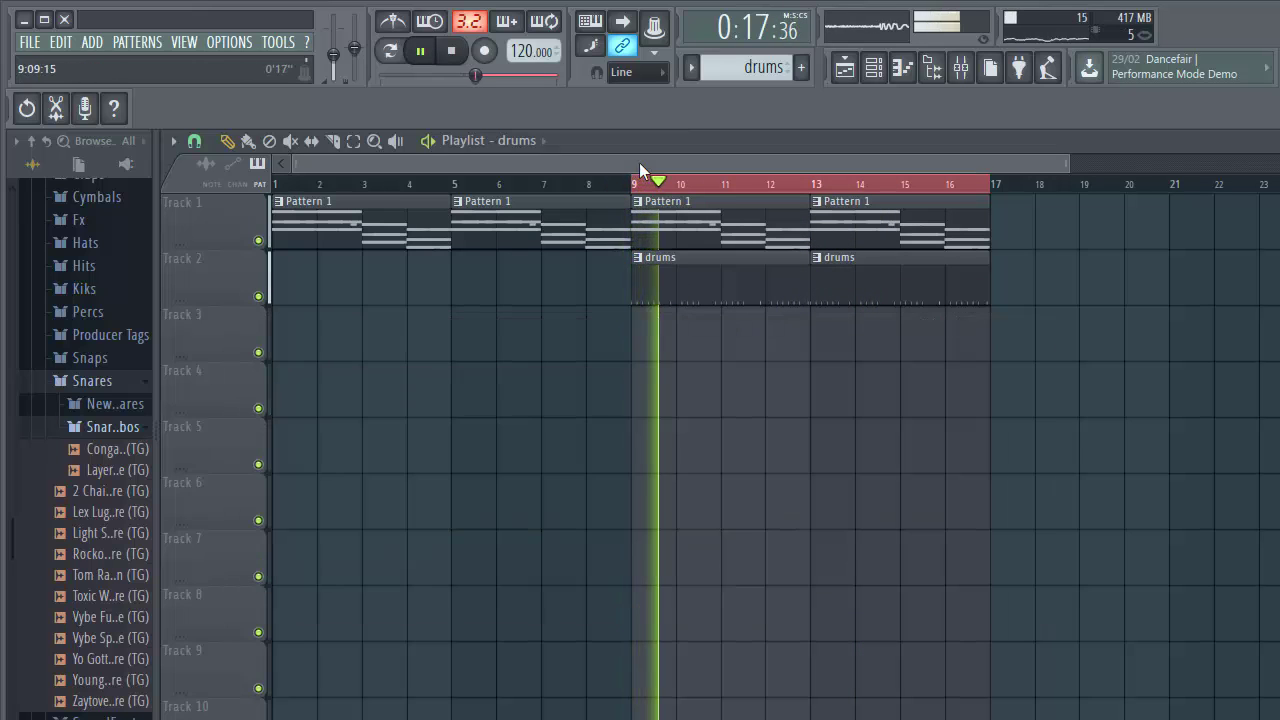
scroll(660, 190, down, 3)
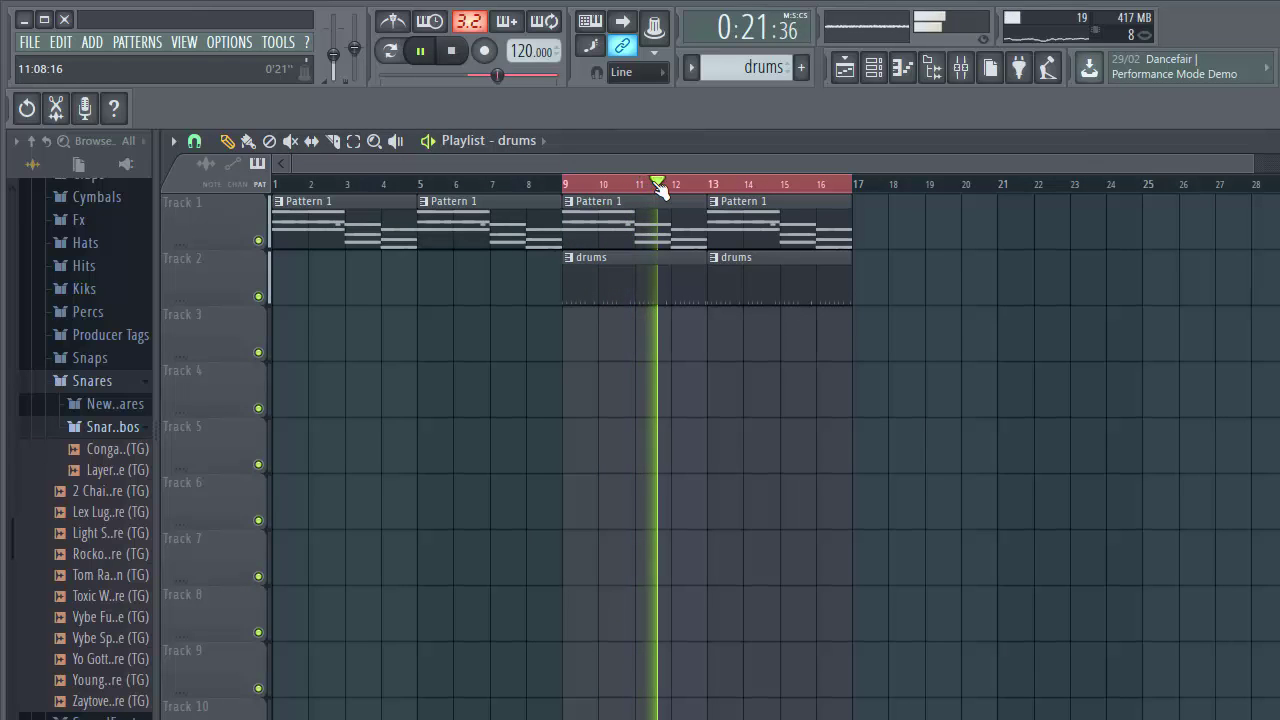
click(872, 70)
key(space)
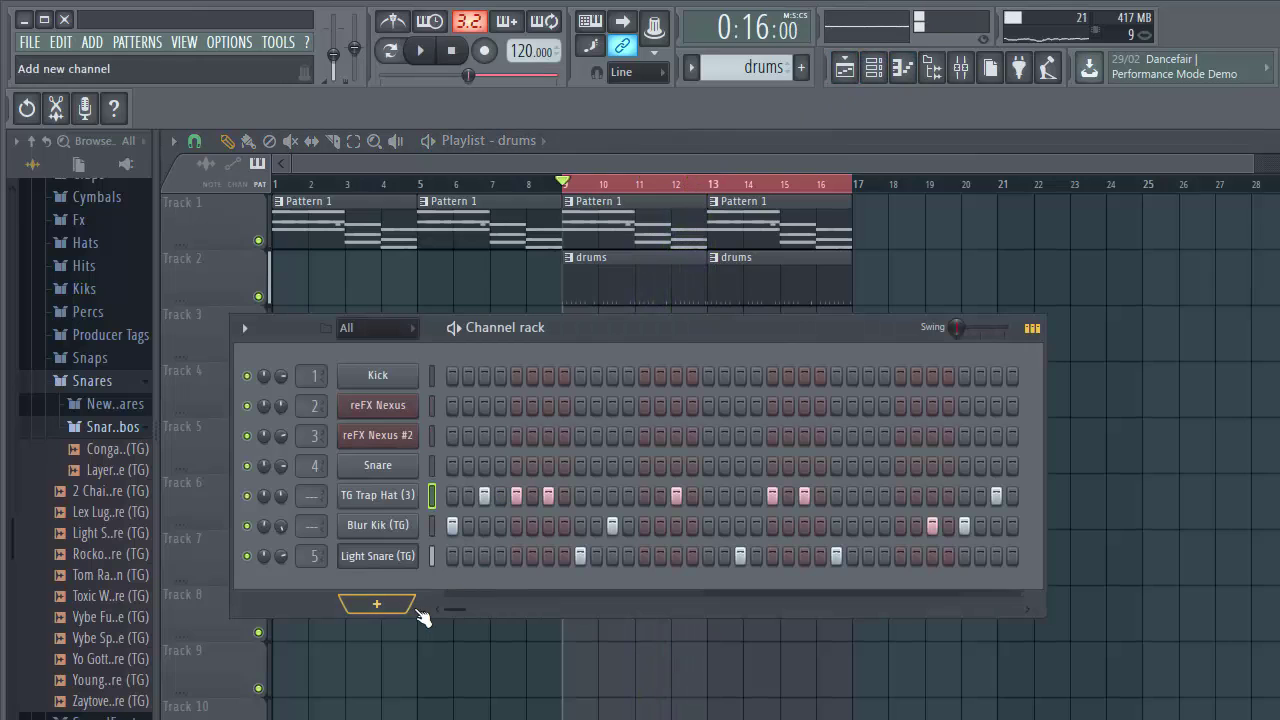
- Collapse the open snare folders in the browser and expand the 808 drums pack under Packs
click(127, 424)
click(127, 424)
click(127, 424)
click(123, 407)
scroll(116, 406, up, 10)
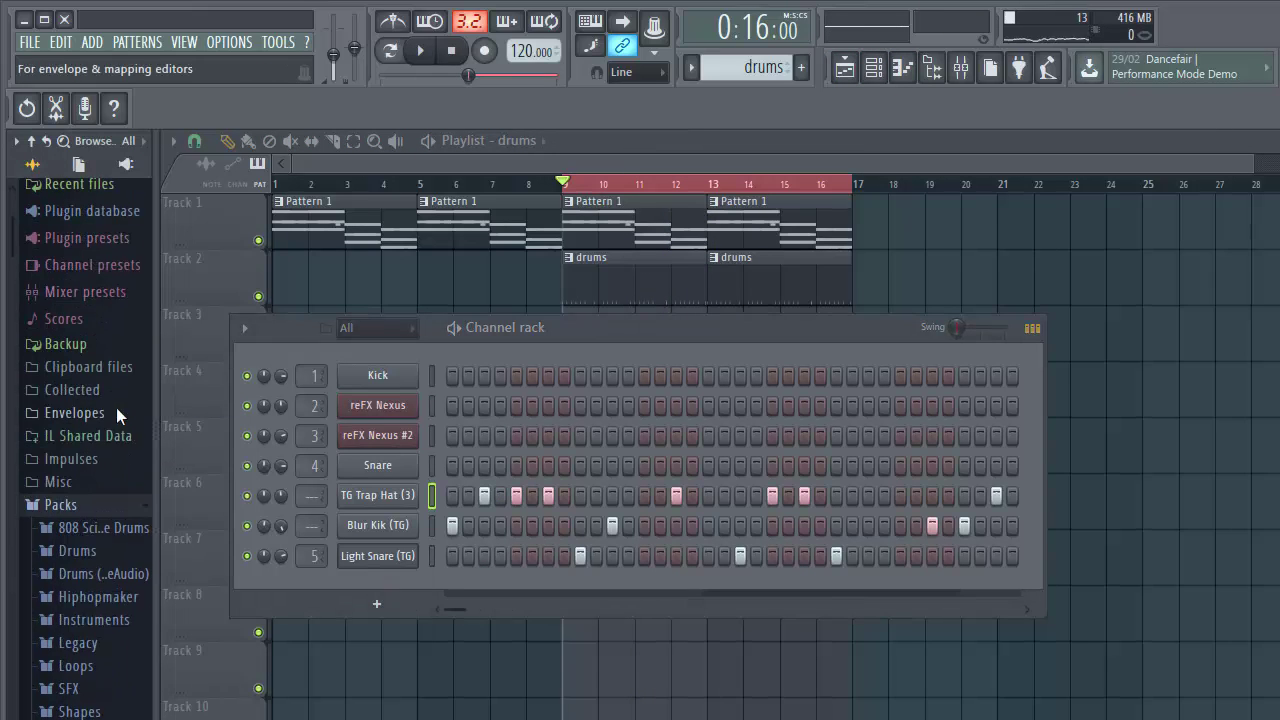
click(111, 527)
scroll(118, 522, down, 4)
- Audition 808 samples from the middle of the pack, including Electron, Concave, Convex, Inertia, H Bomb, Gravity and Encryption
click(100, 371)
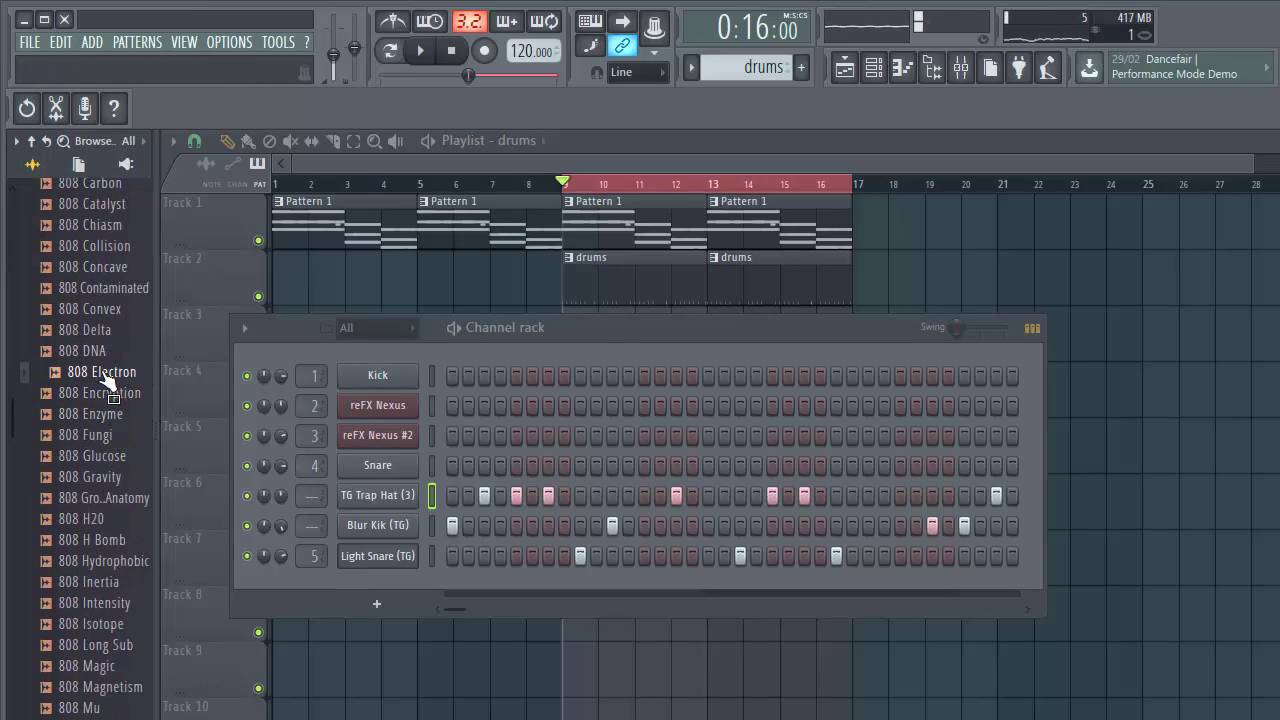
click(112, 268)
click(110, 309)
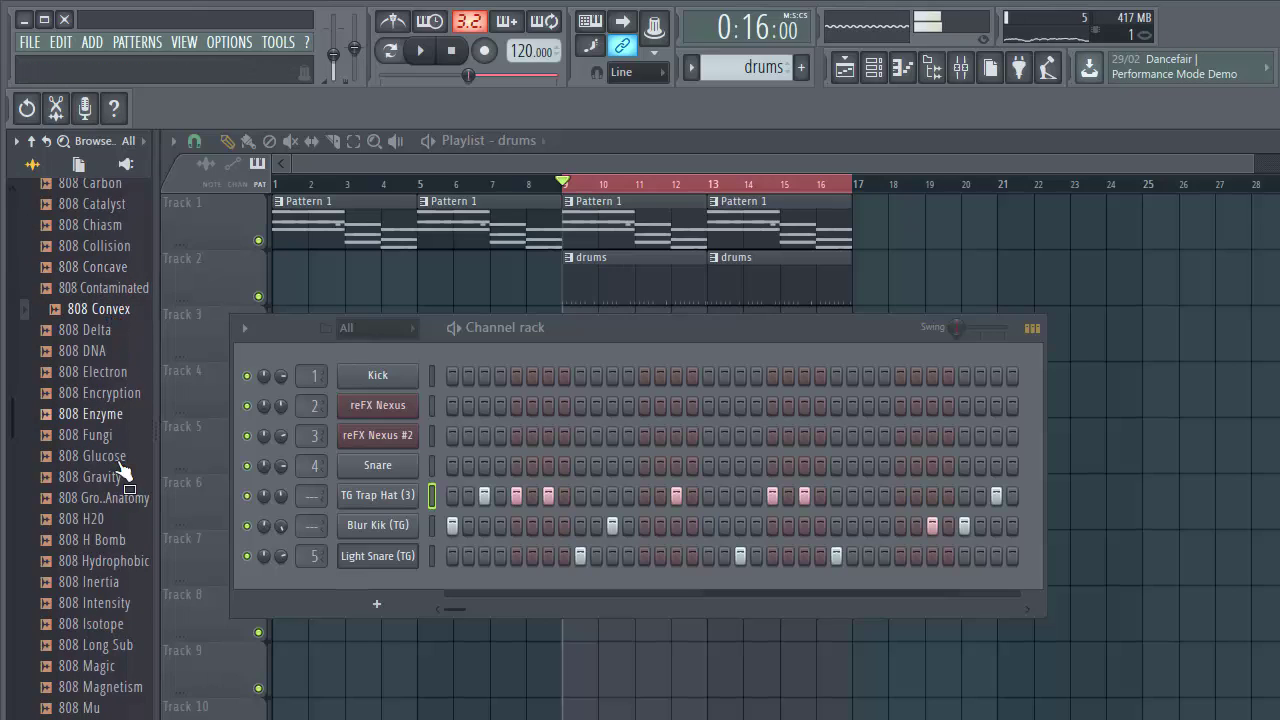
click(115, 582)
click(115, 540)
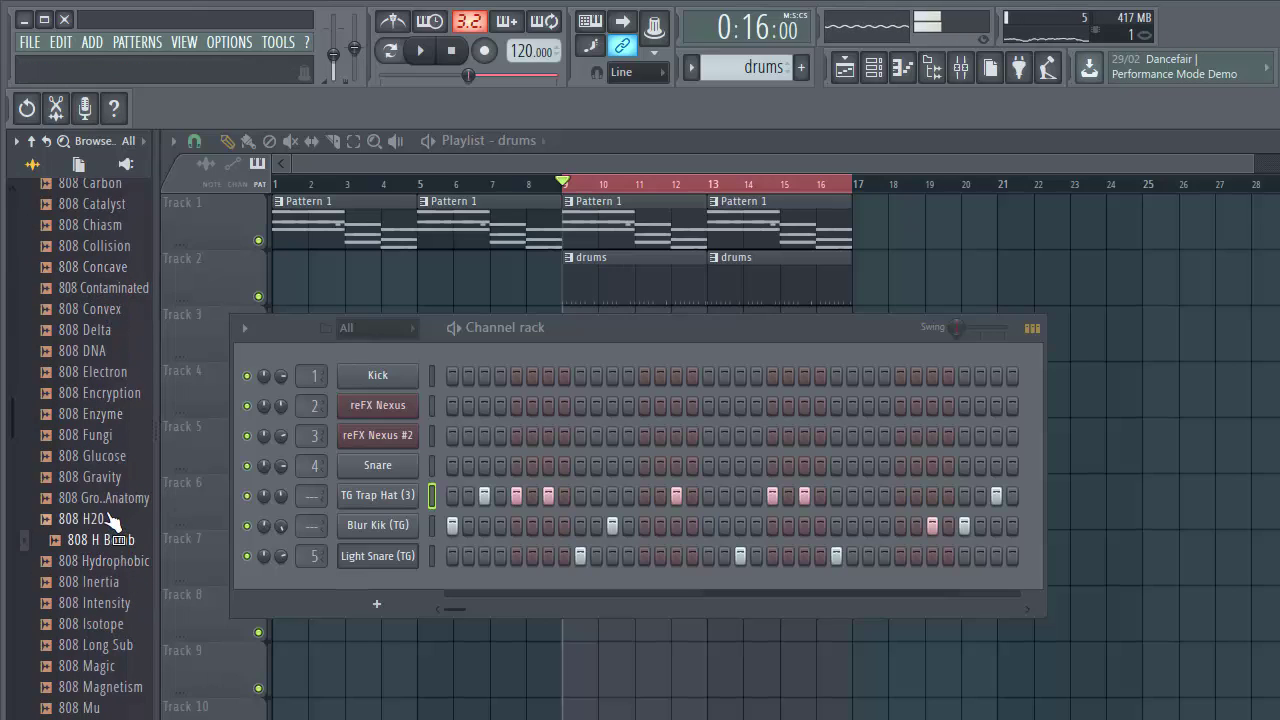
click(112, 477)
click(115, 394)
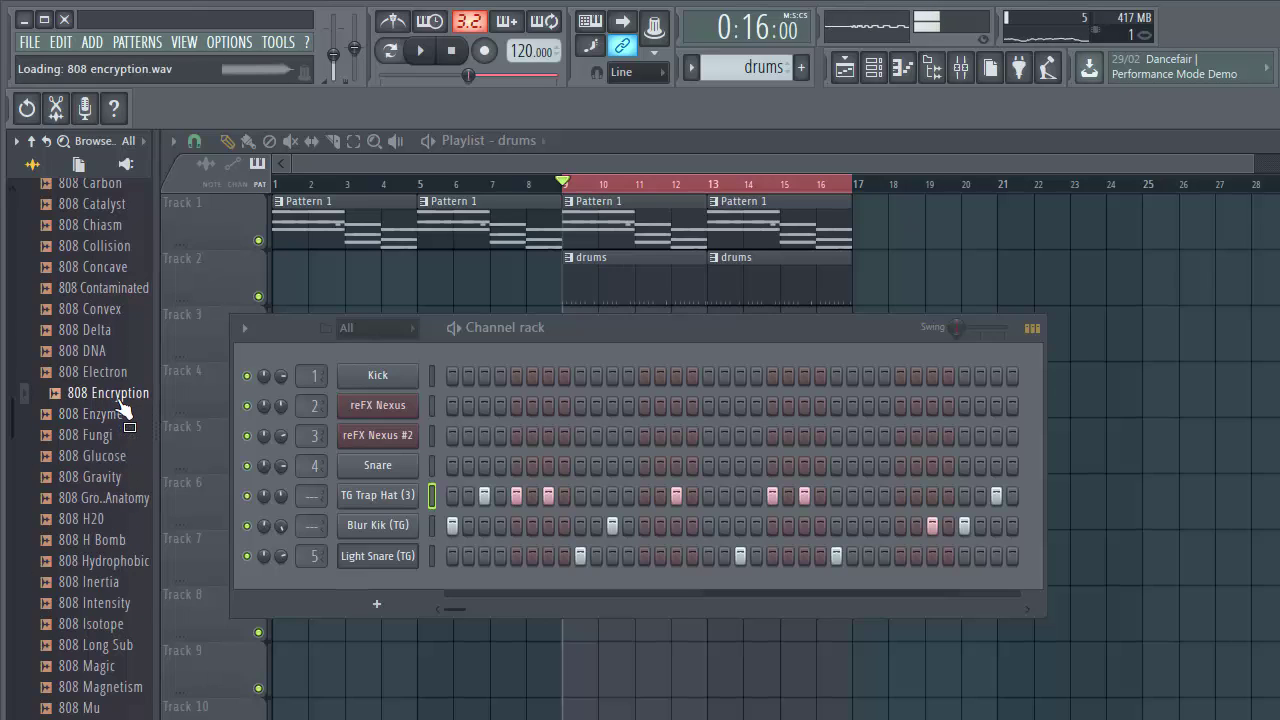
- Audition the first 808 samples of the pack, including Acid, Alkaline, Chiasm, Contaminated, Concave, Carbon, Autopsy and Atom
scroll(118, 402, up, 3)
click(95, 204)
click(100, 226)
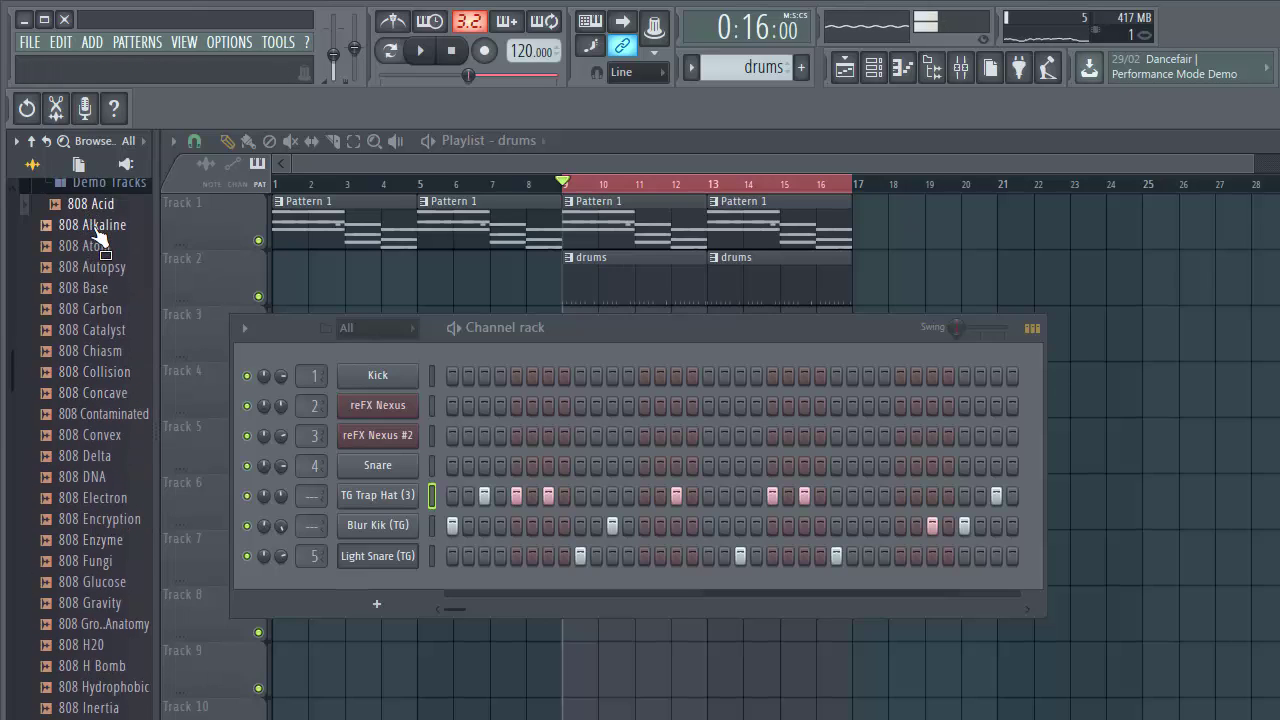
click(98, 204)
click(102, 225)
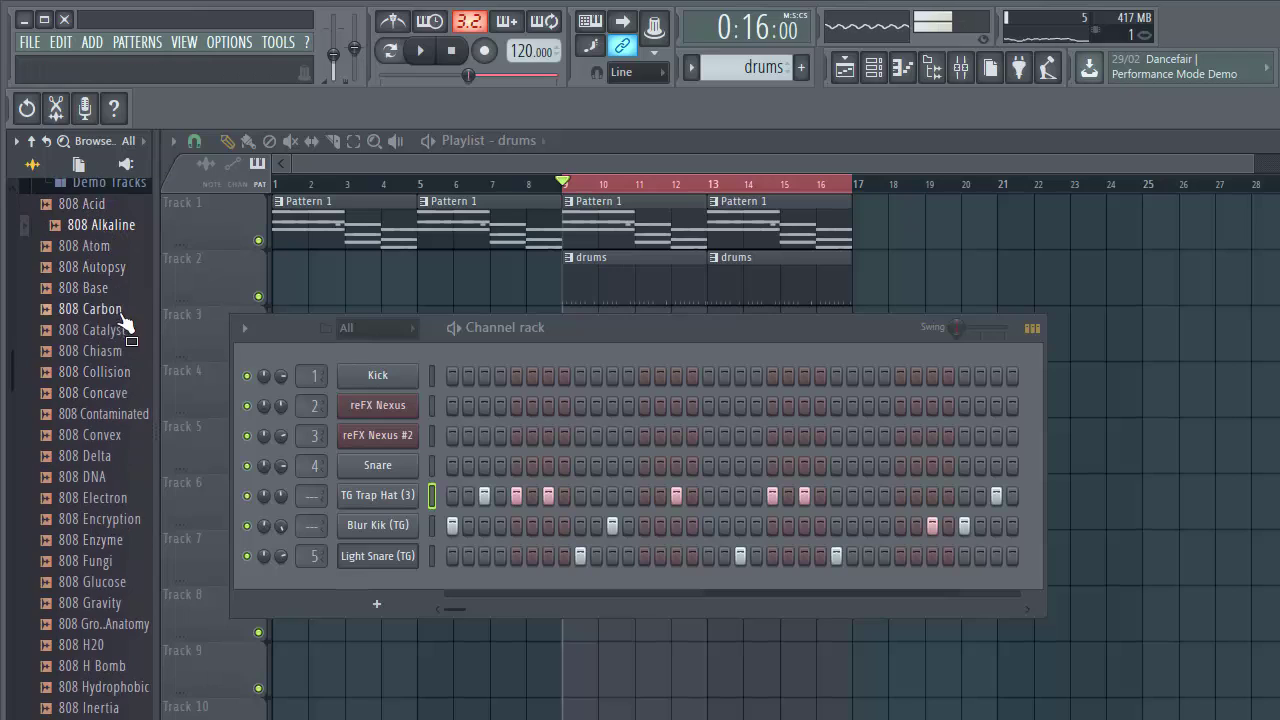
click(122, 352)
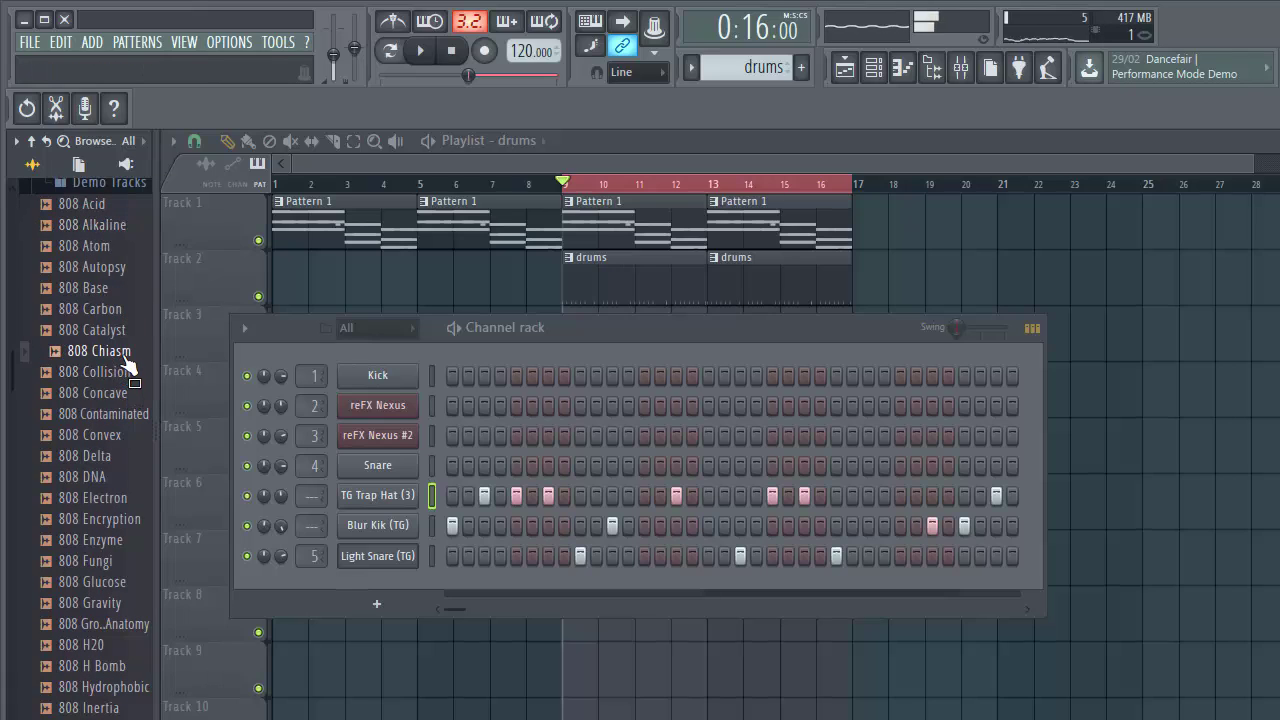
click(124, 413)
click(128, 395)
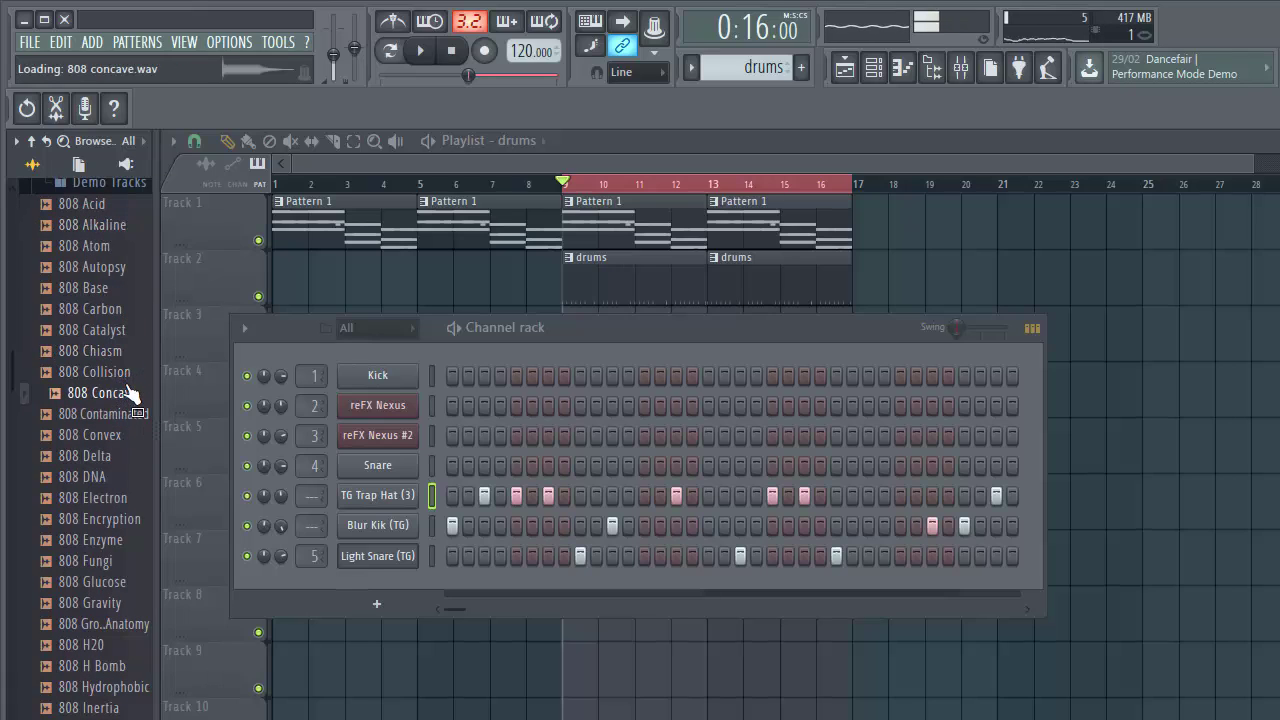
click(124, 310)
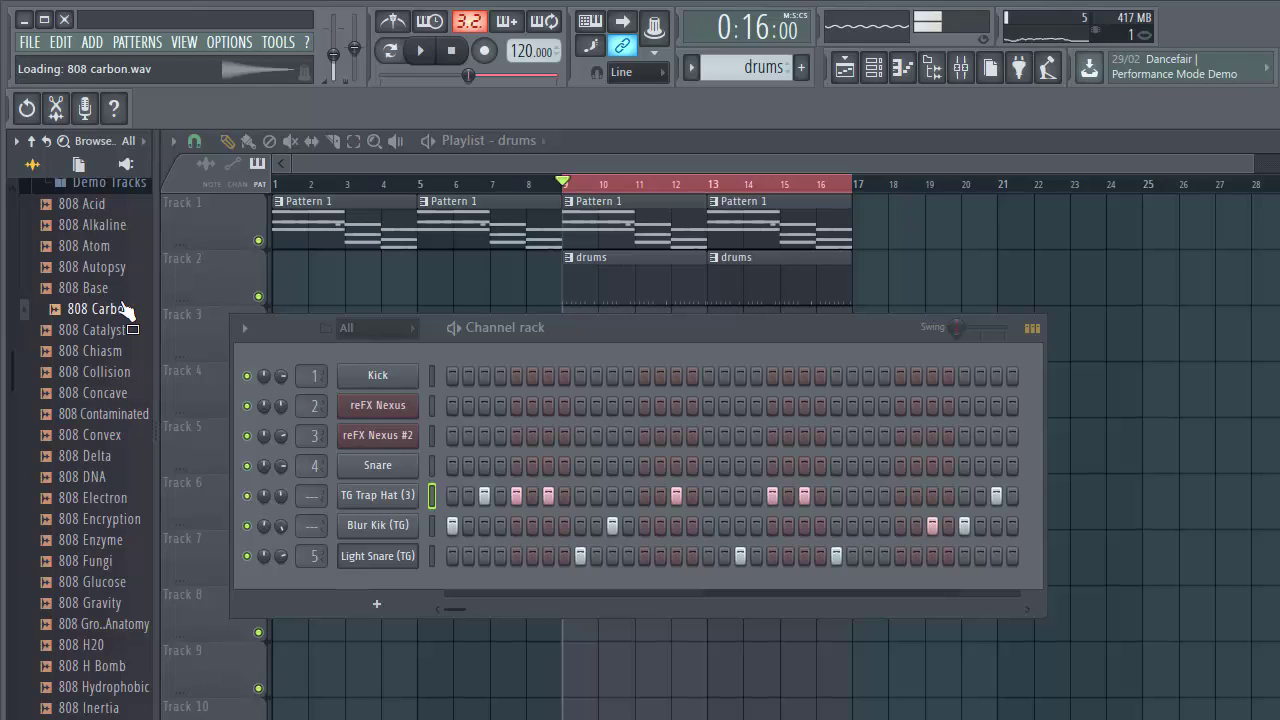
drag(126, 310, 110, 297)
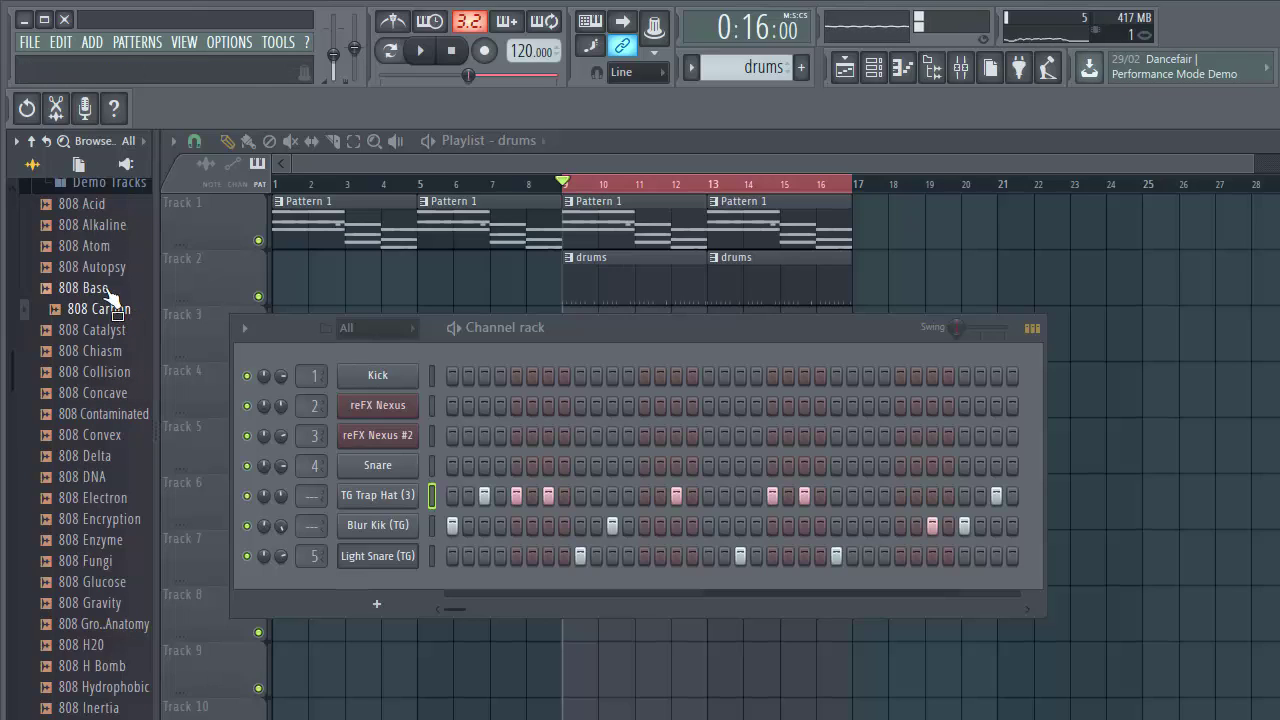
click(116, 270)
click(120, 247)
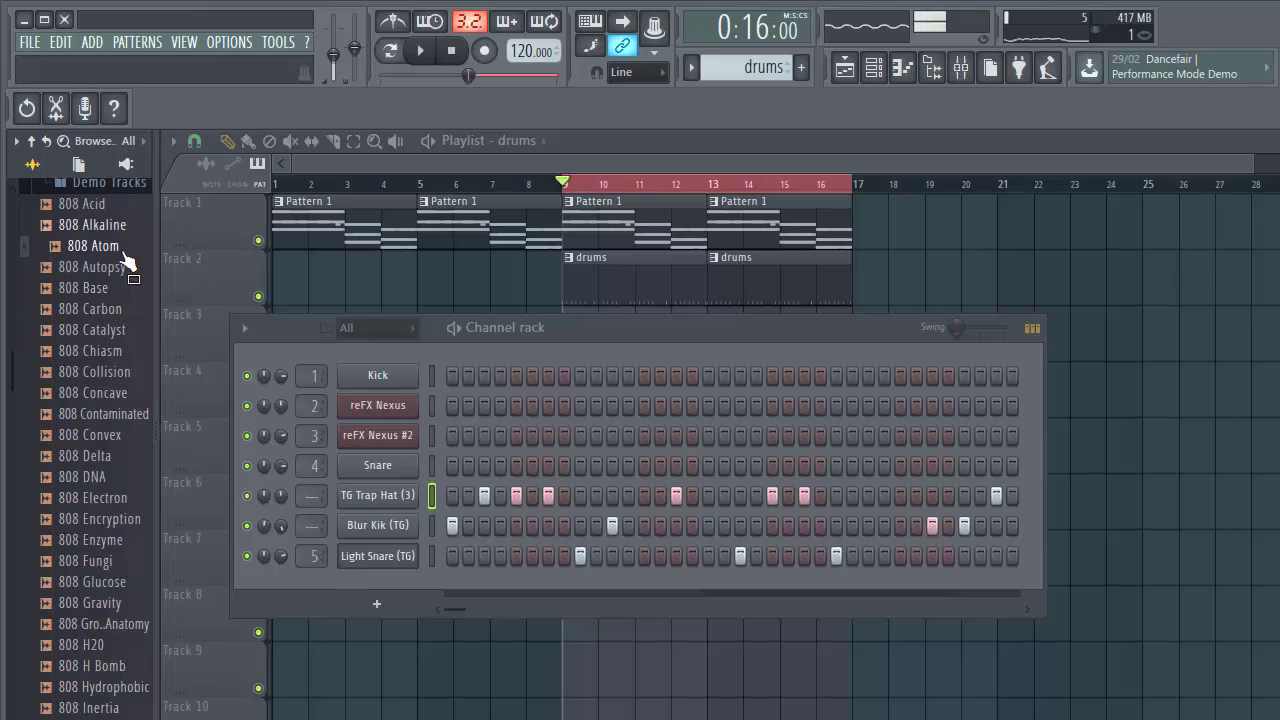
- Audition the remaining 808 samples of the pack, including Mu, Nuke, Oxygen, Pressure, Stem Cell, Supressor, Vein and Surface Area
drag(124, 411, 121, 514)
scroll(121, 516, down, 4)
click(117, 581)
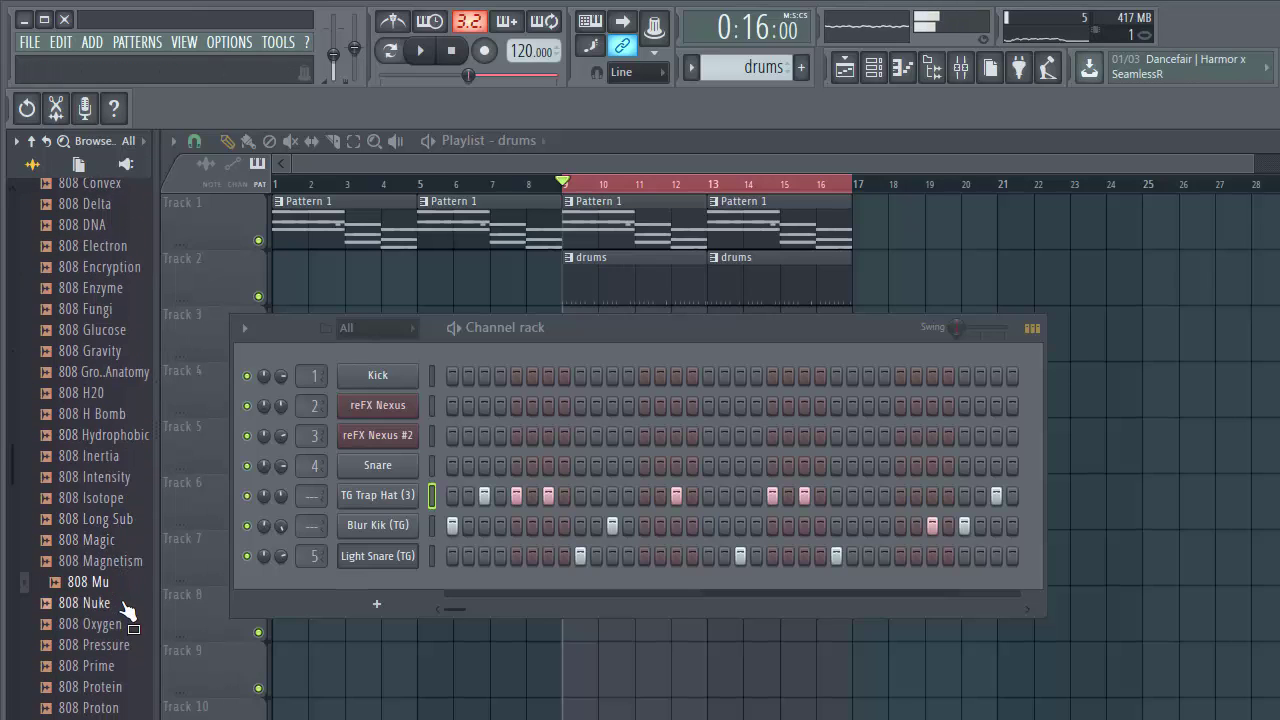
click(118, 605)
click(121, 627)
click(127, 646)
scroll(128, 660, down, 2)
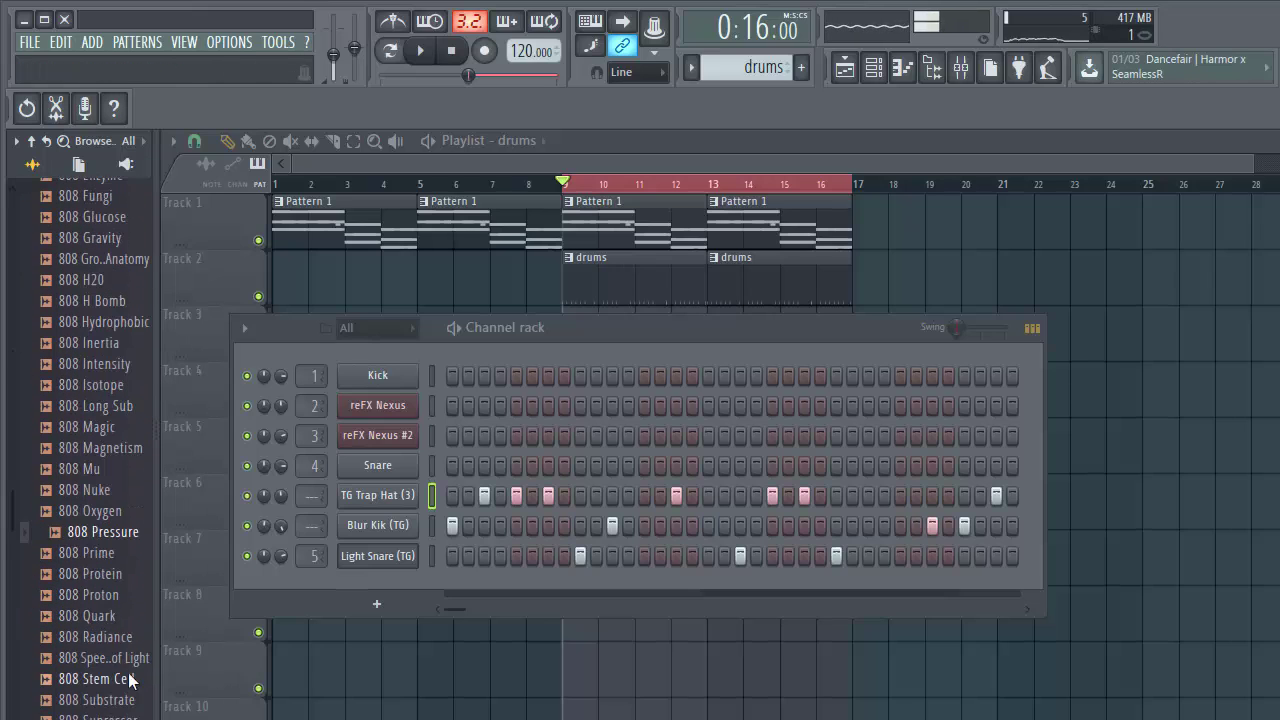
click(127, 625)
click(128, 645)
click(130, 666)
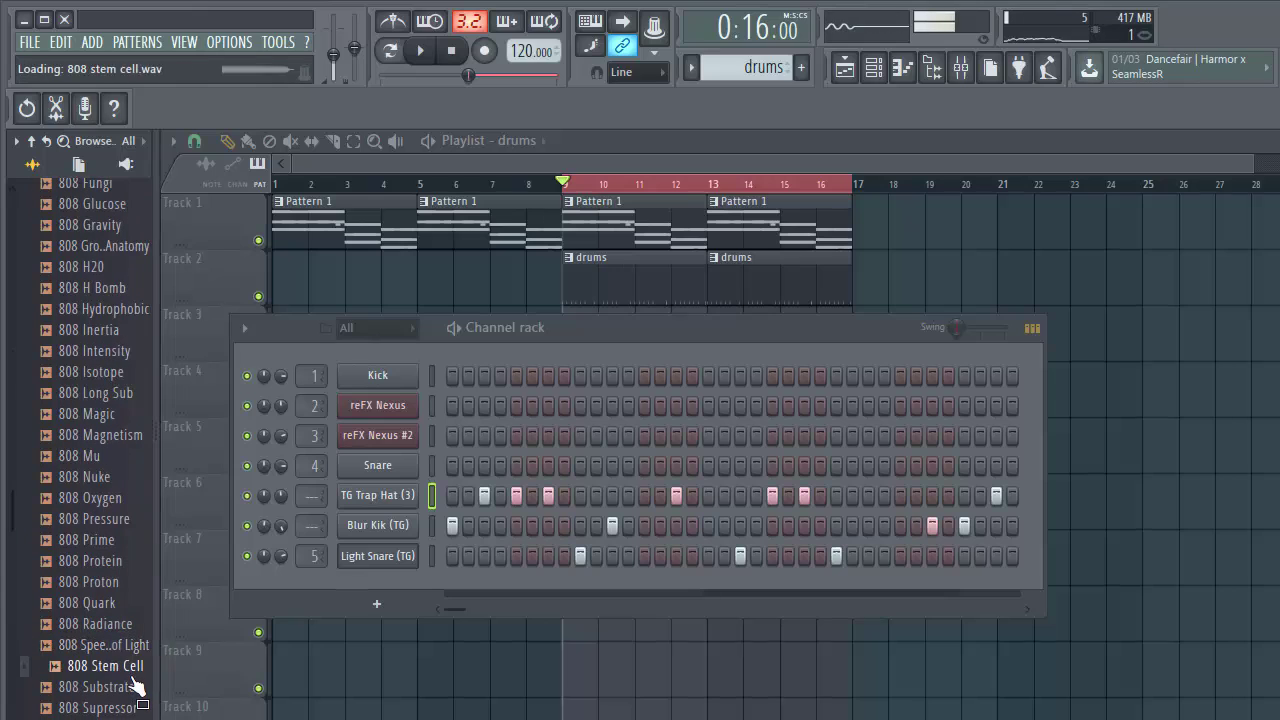
click(134, 707)
scroll(134, 707, down, 2)
click(130, 623)
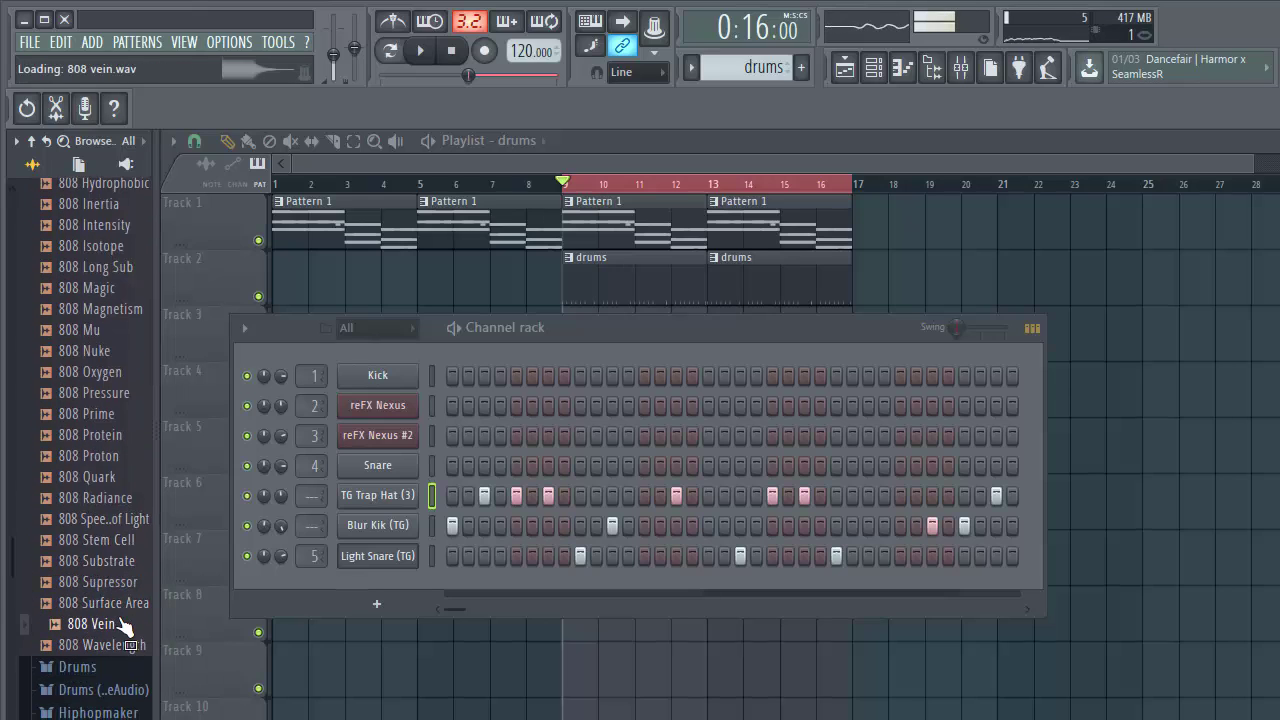
click(129, 604)
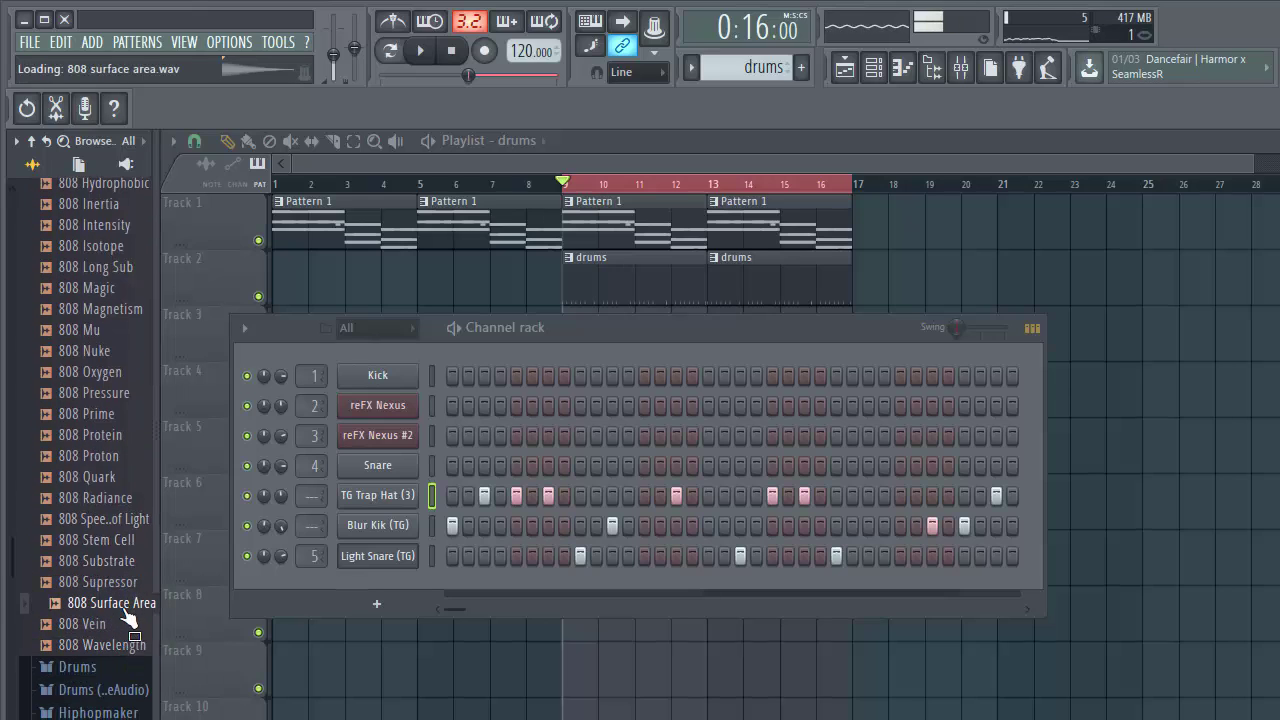
- Audition the 808 Long Sub sample, add it as a new channel below Light Snare (TG) and select that channel
scroll(122, 607, up, 8)
scroll(122, 607, down, 2)
click(124, 647)
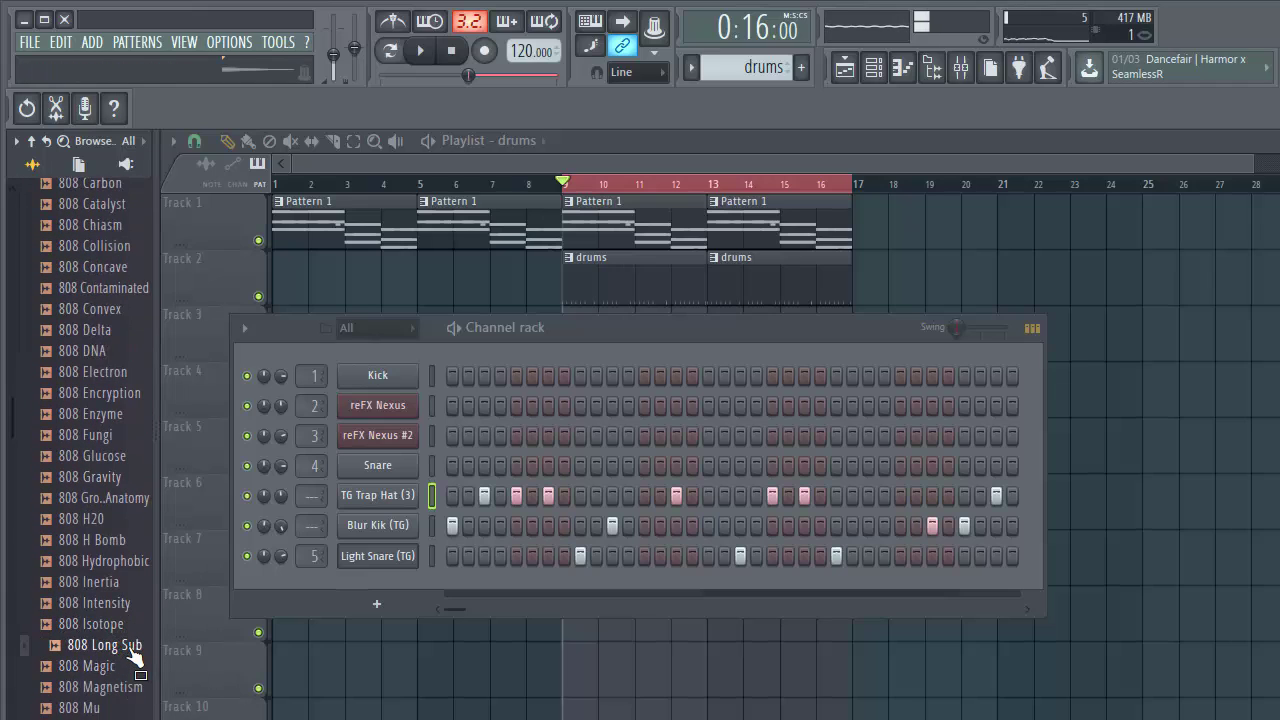
drag(135, 652, 397, 580)
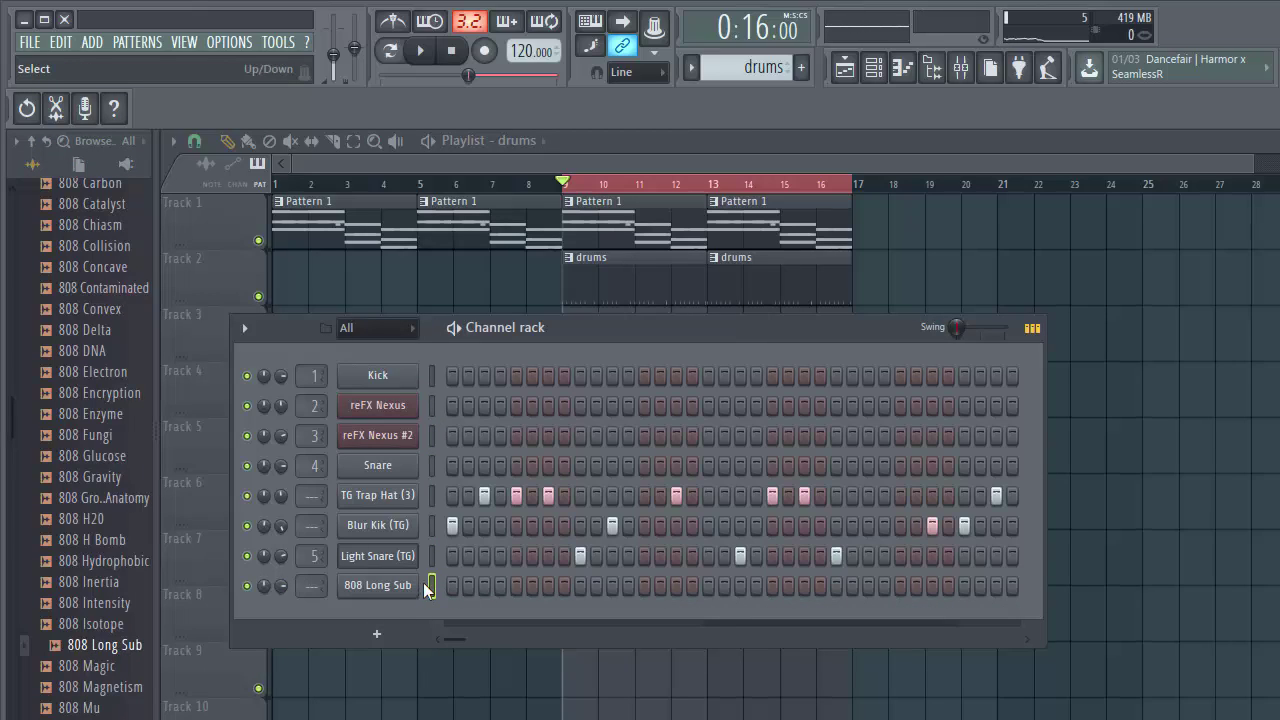
double_click(431, 587)
click(432, 585)
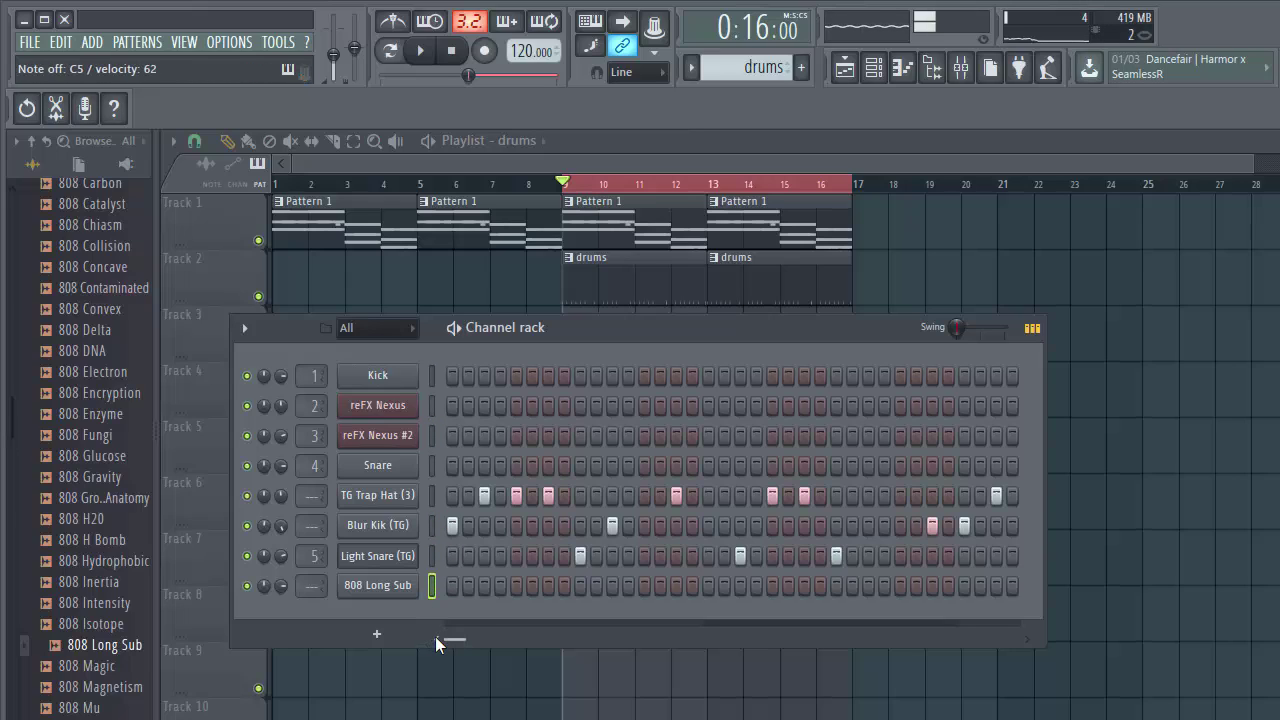
- Open the 808 Long Sub channel's sample in the Edison editor and detect its pitch regions
click(431, 587)
click(431, 587)
click(410, 588)
drag(504, 408, 527, 177)
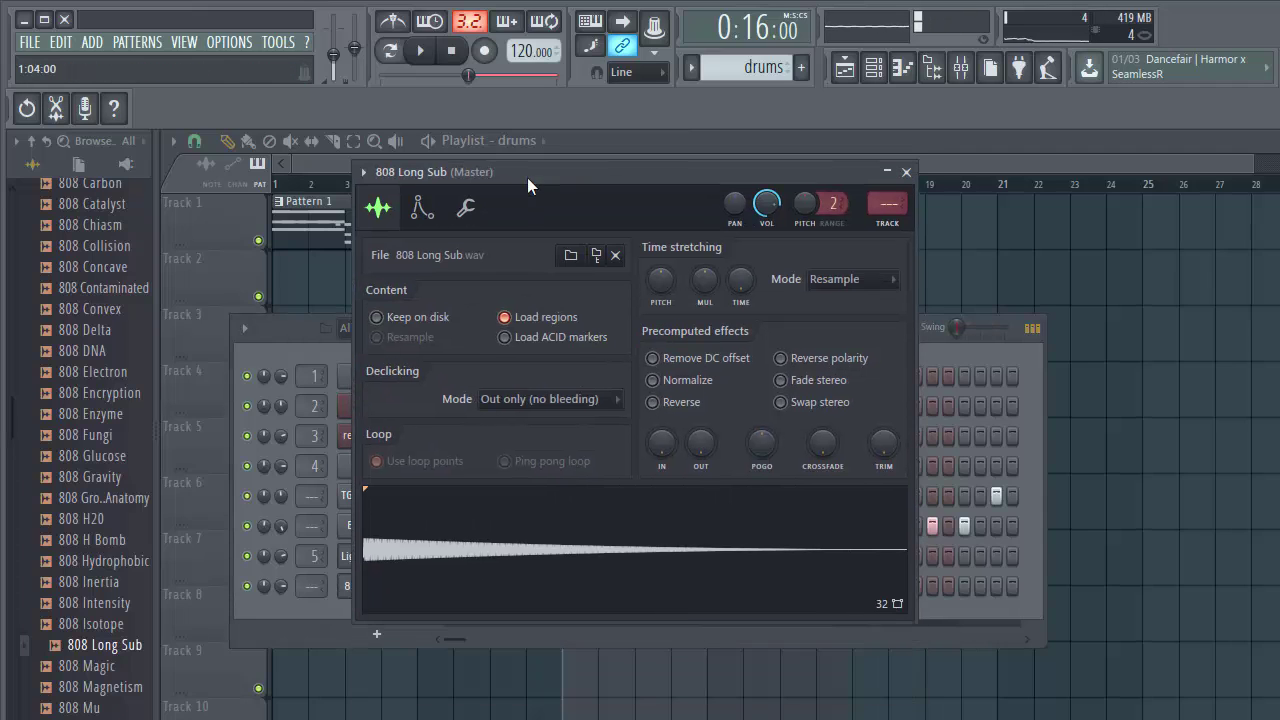
click(465, 207)
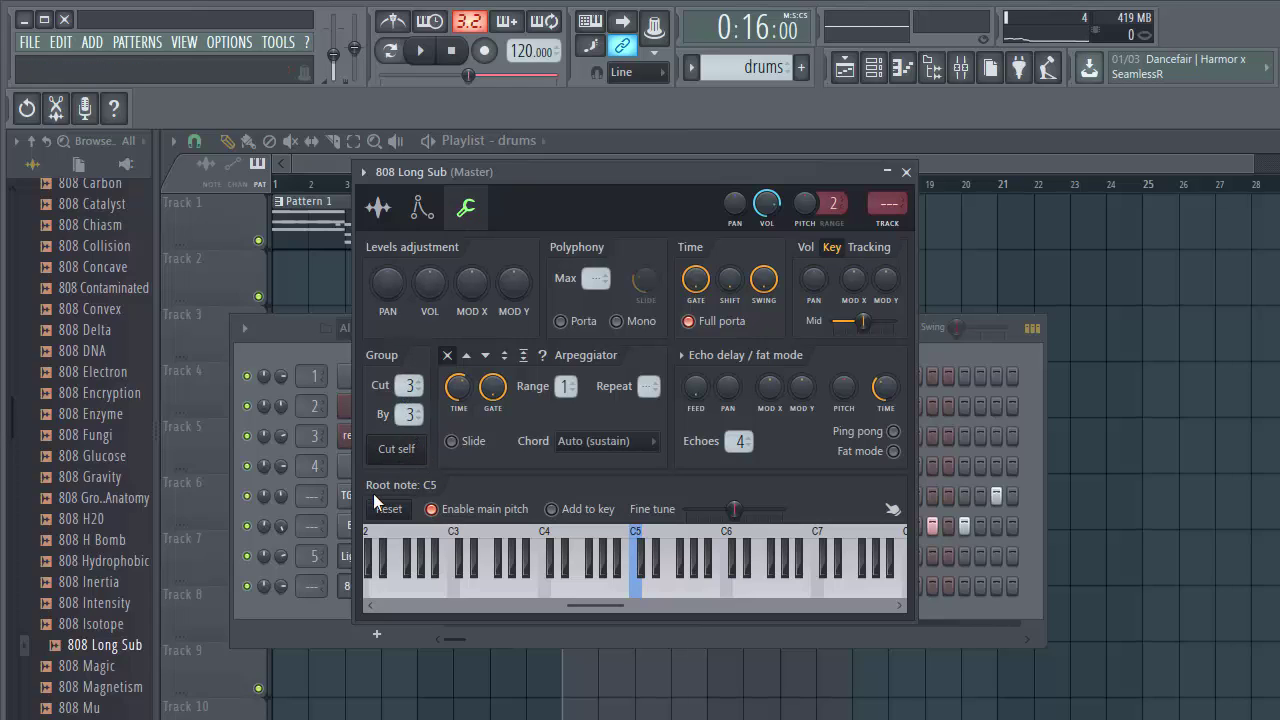
click(378, 208)
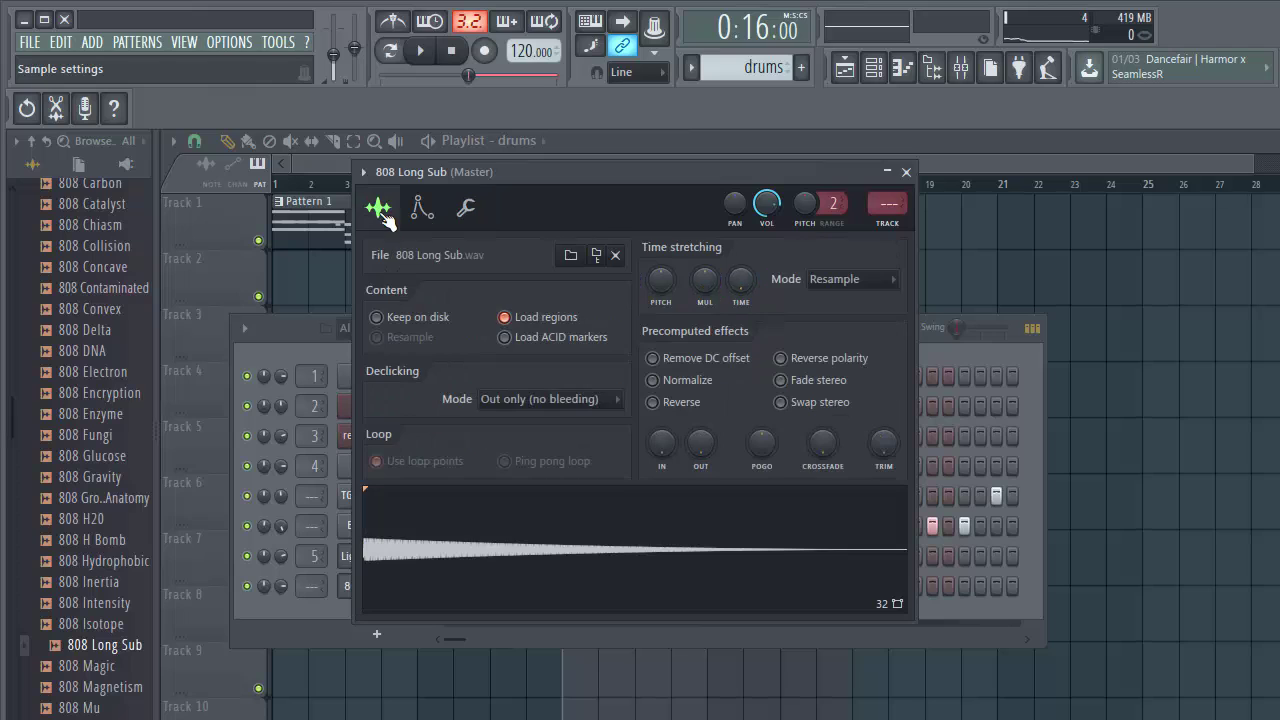
right_click(508, 534)
click(532, 577)
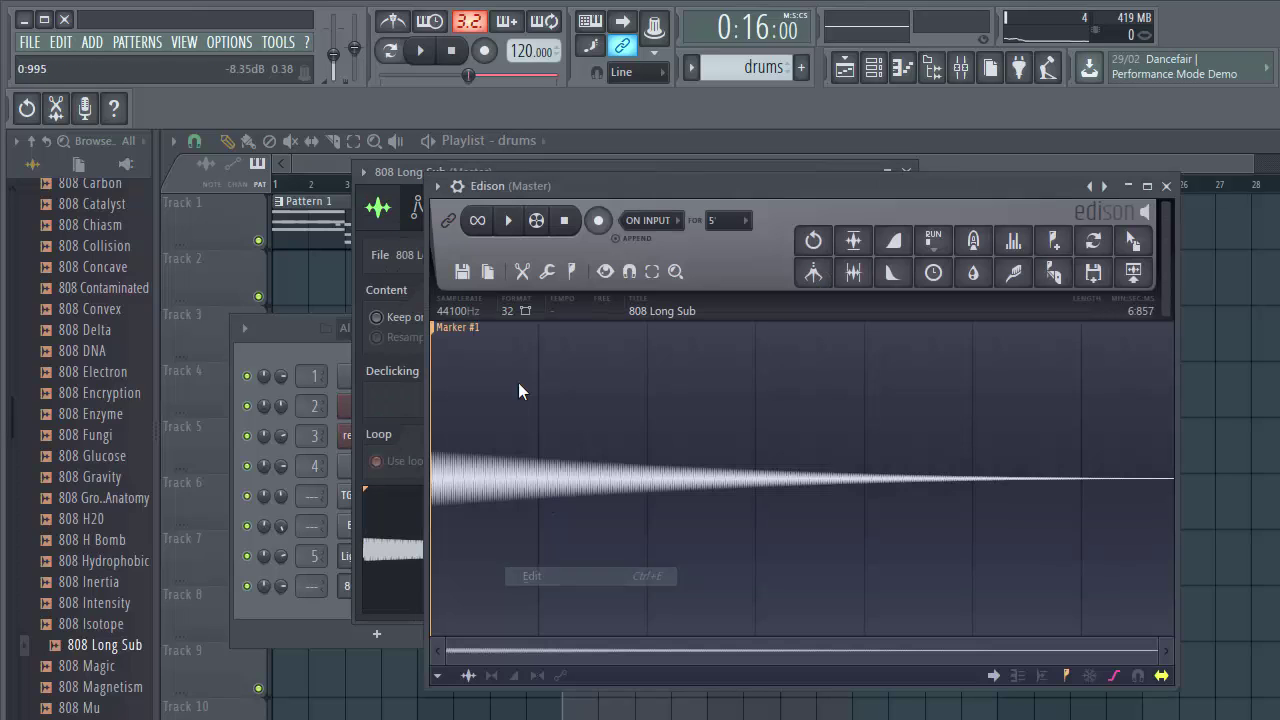
click(574, 275)
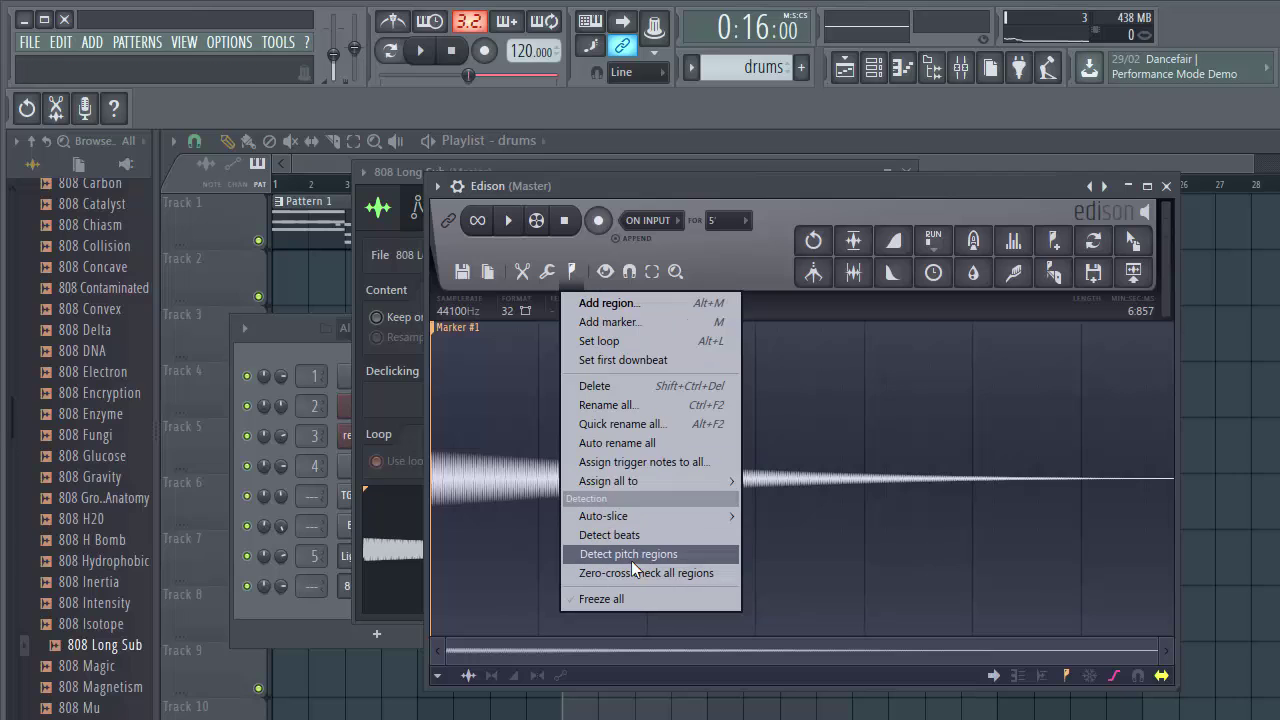
click(630, 555)
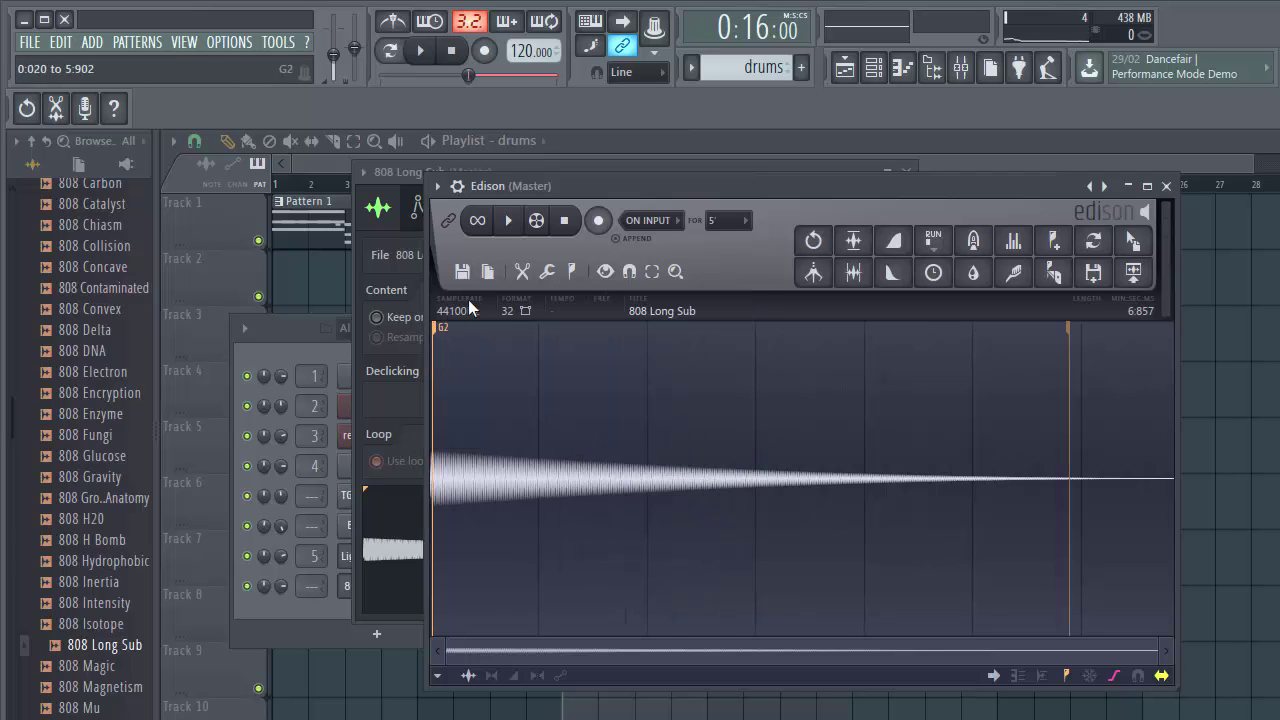
- Close Edison and set the root note of the 808 Long Sub channel to G4
click(1166, 186)
click(466, 209)
right_click(612, 588)
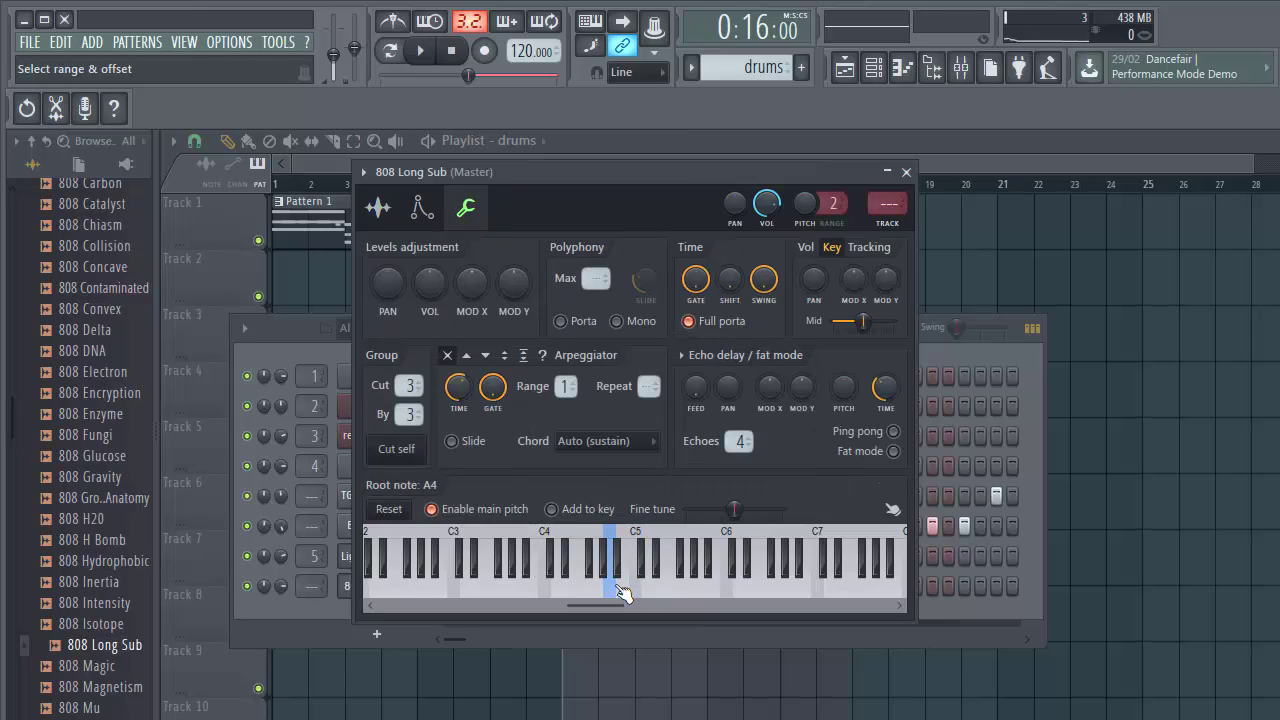
right_click(600, 592)
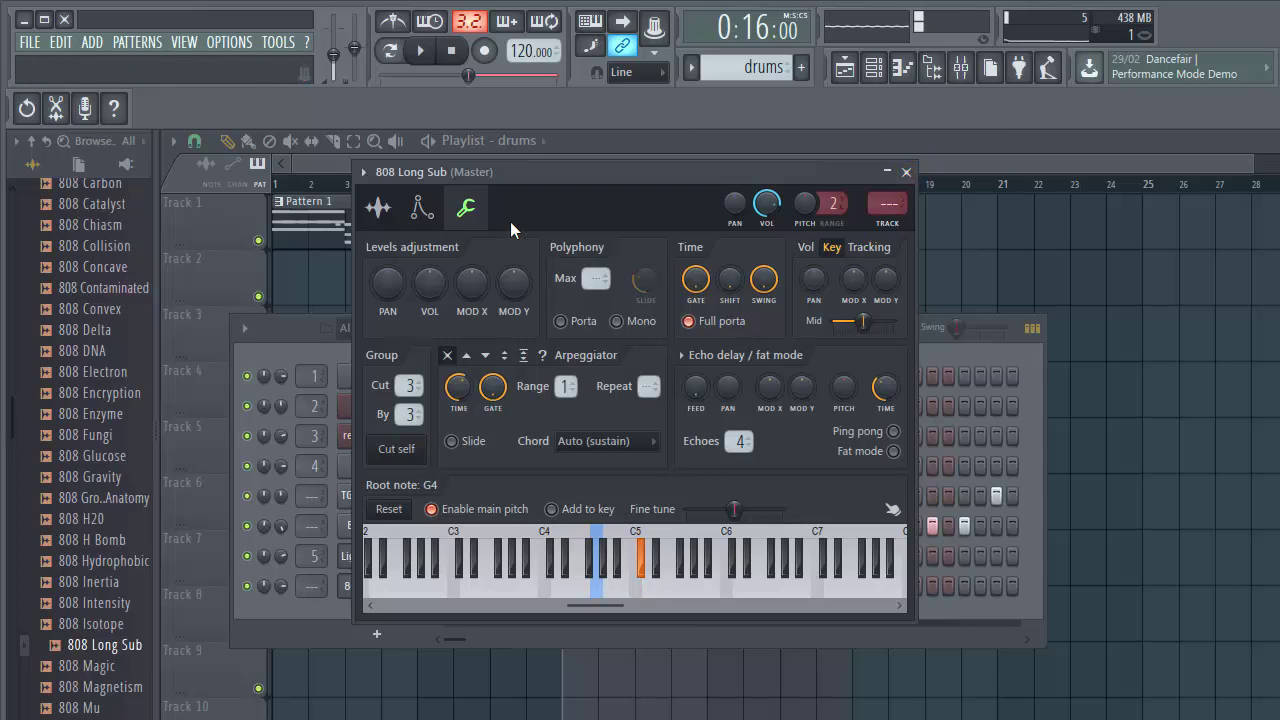
- Enable the volume envelope of 808 Long Sub with a long hold and close the channel settings
click(422, 207)
drag(420, 400, 465, 385)
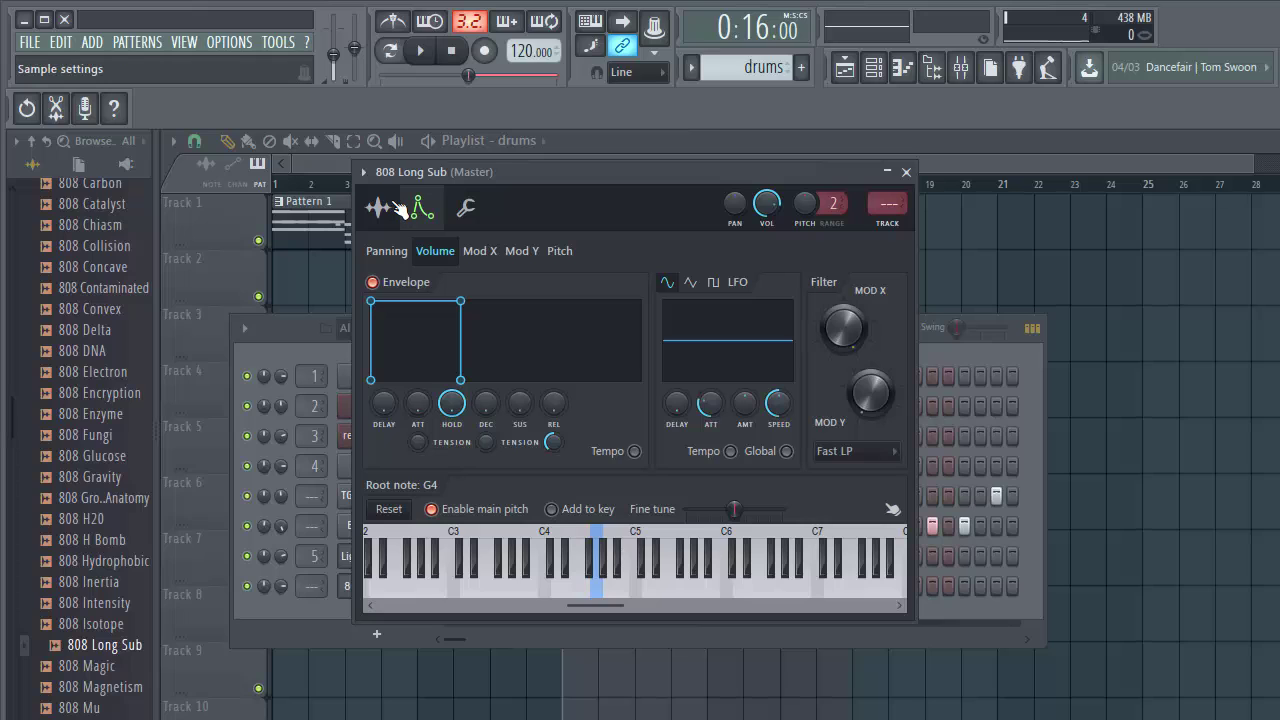
click(906, 173)
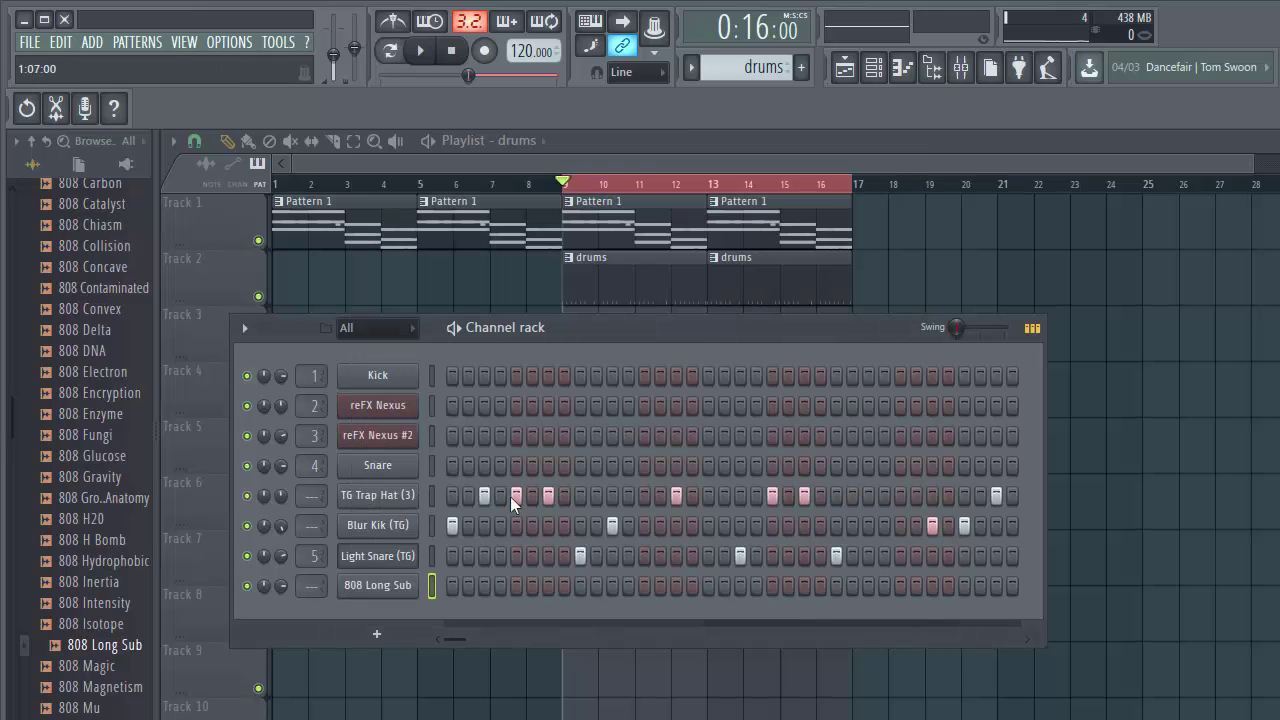
- Copy the Blur Kik (TG) step pattern to the 808 Long Sub channel and play it back
click(432, 526)
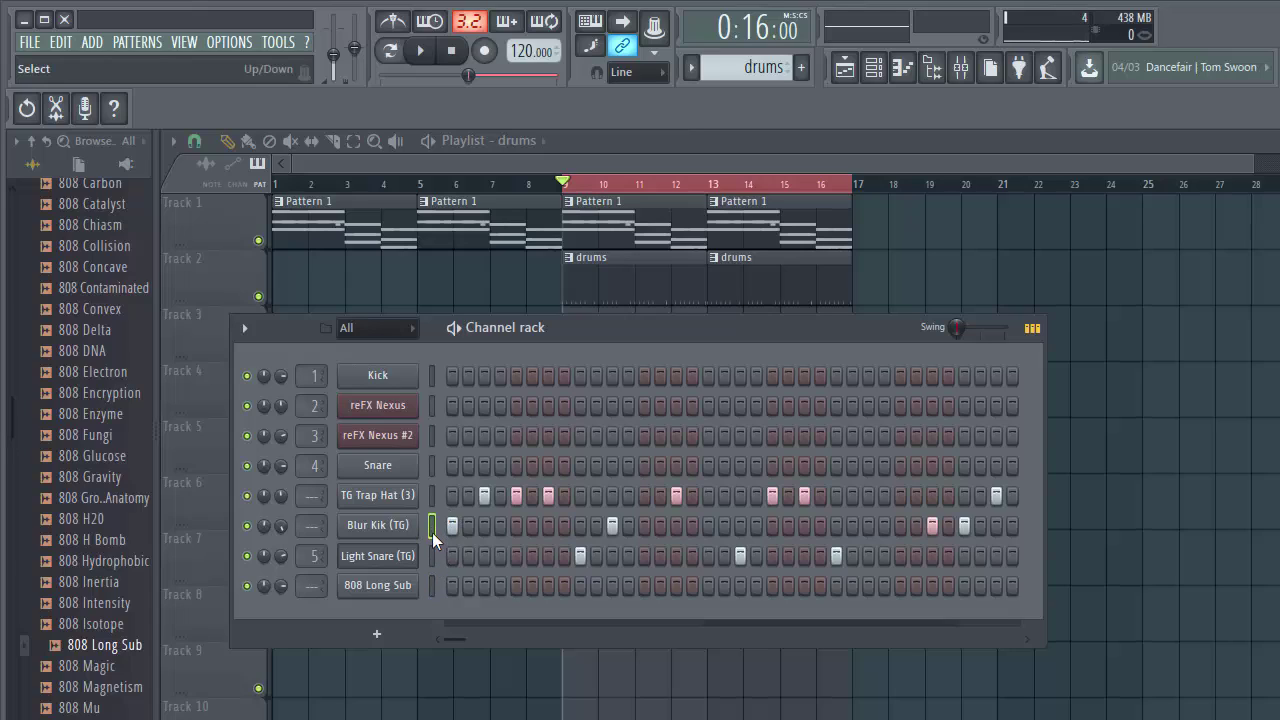
key(space)
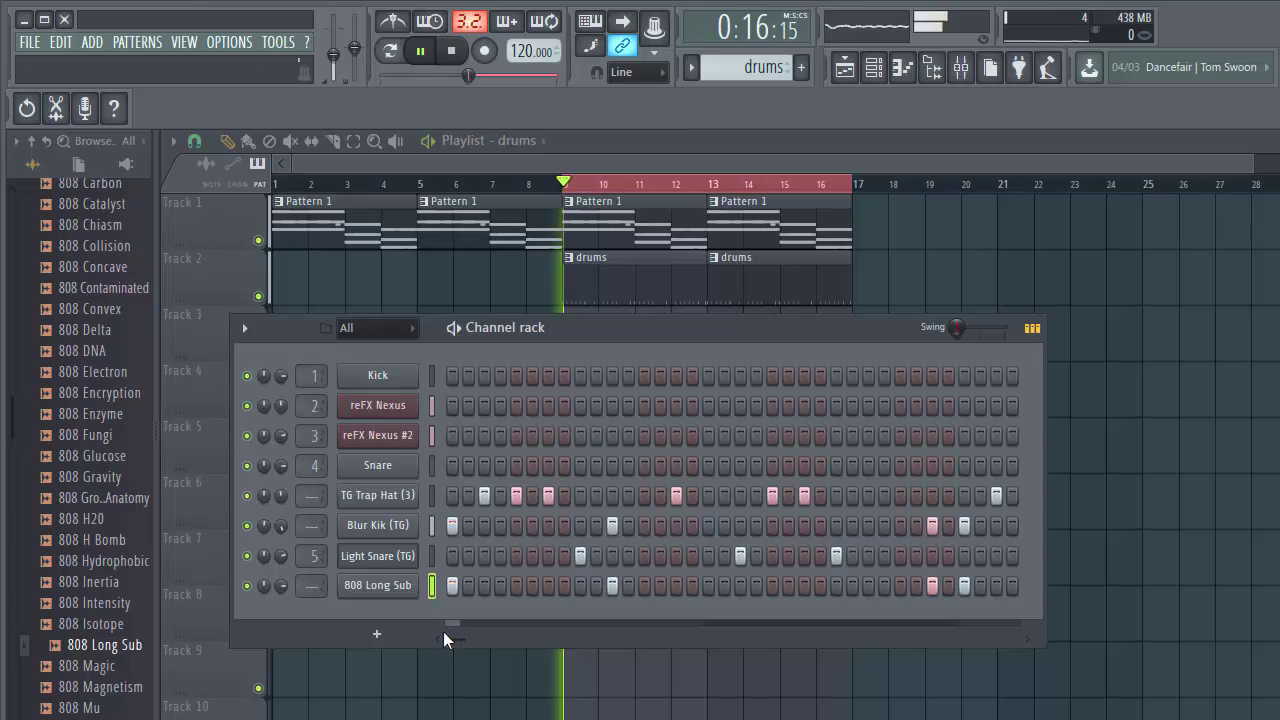
key(space)
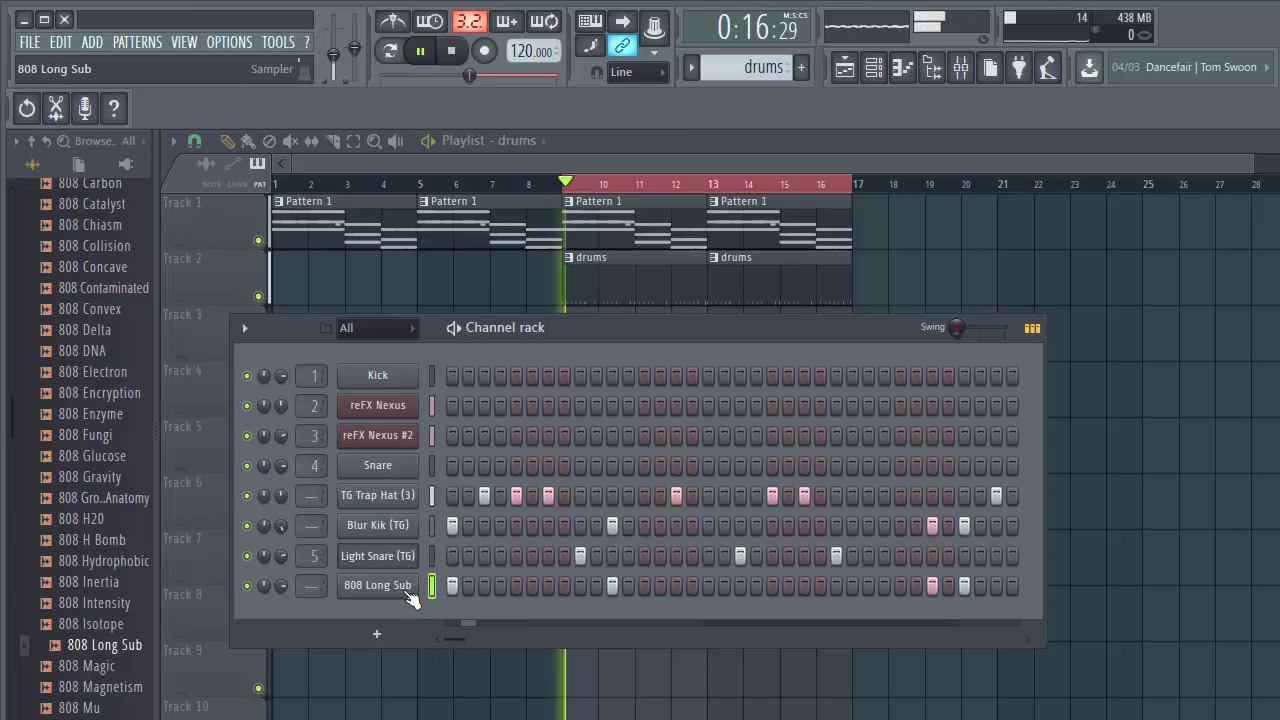
- Open 808 Long Sub in the piano roll, transpose all its notes up one octave to C6 and play them briefly
right_click(414, 585)
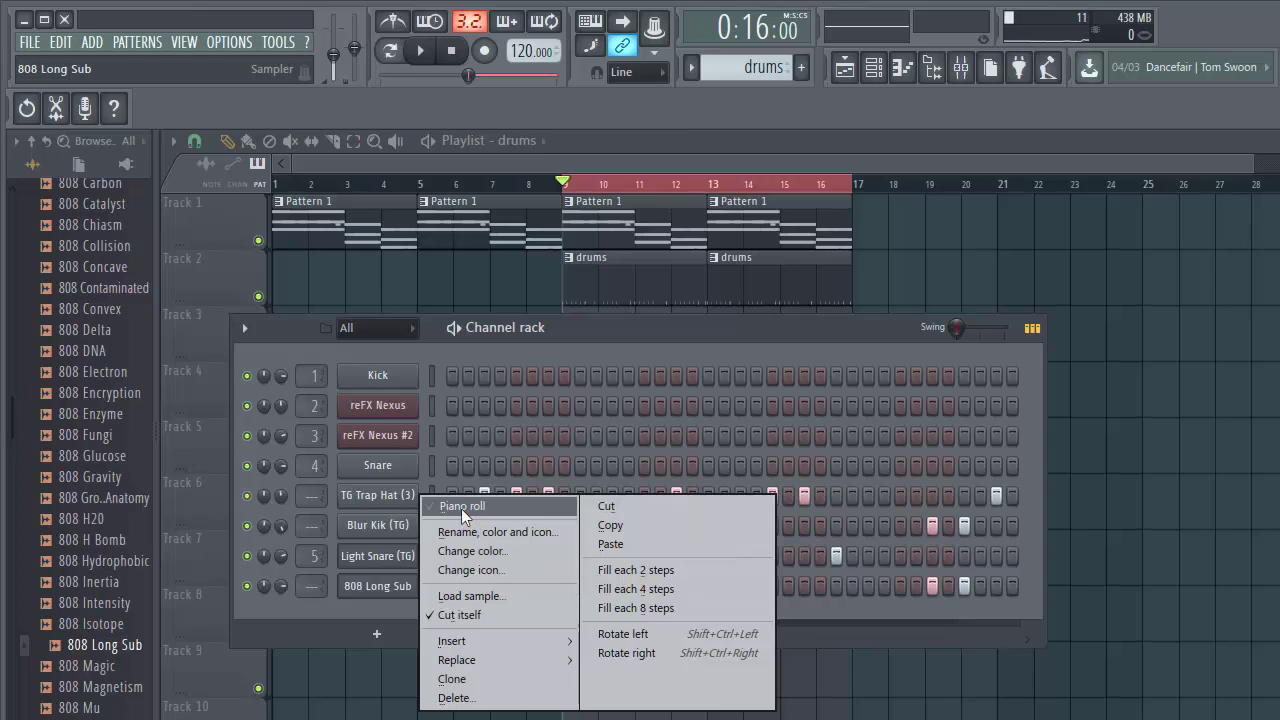
click(461, 508)
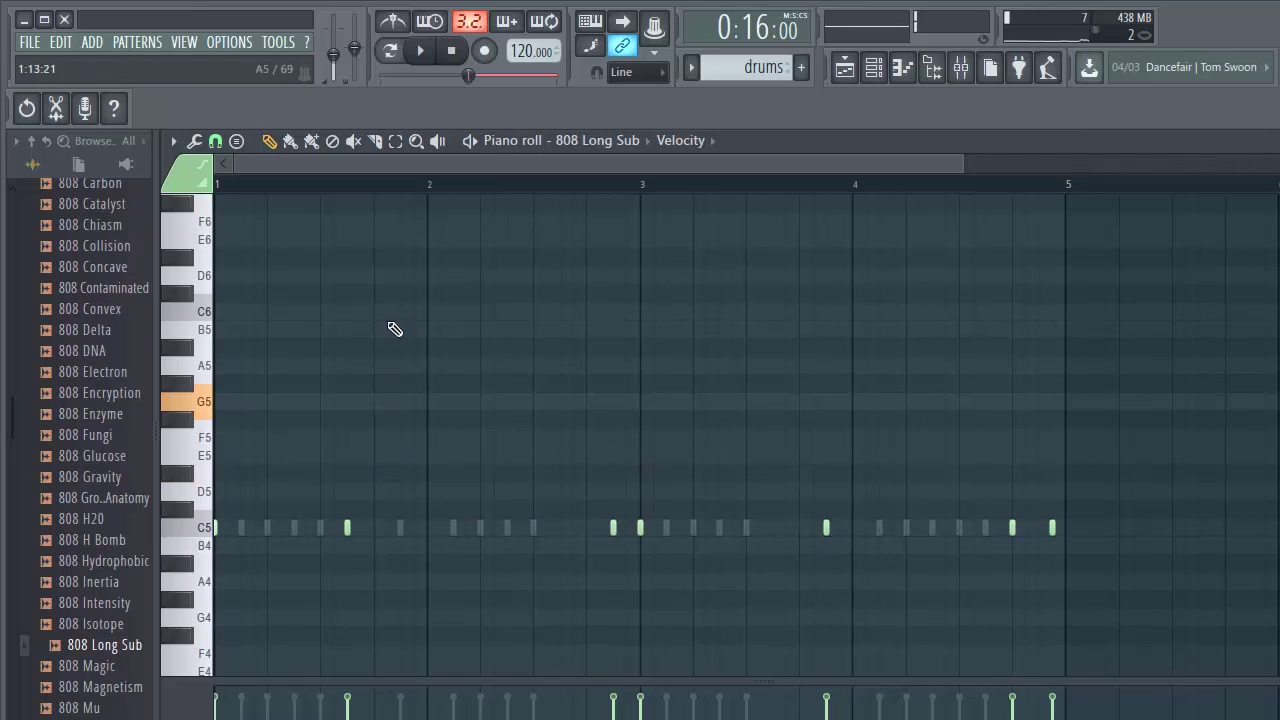
scroll(347, 199, down, 3)
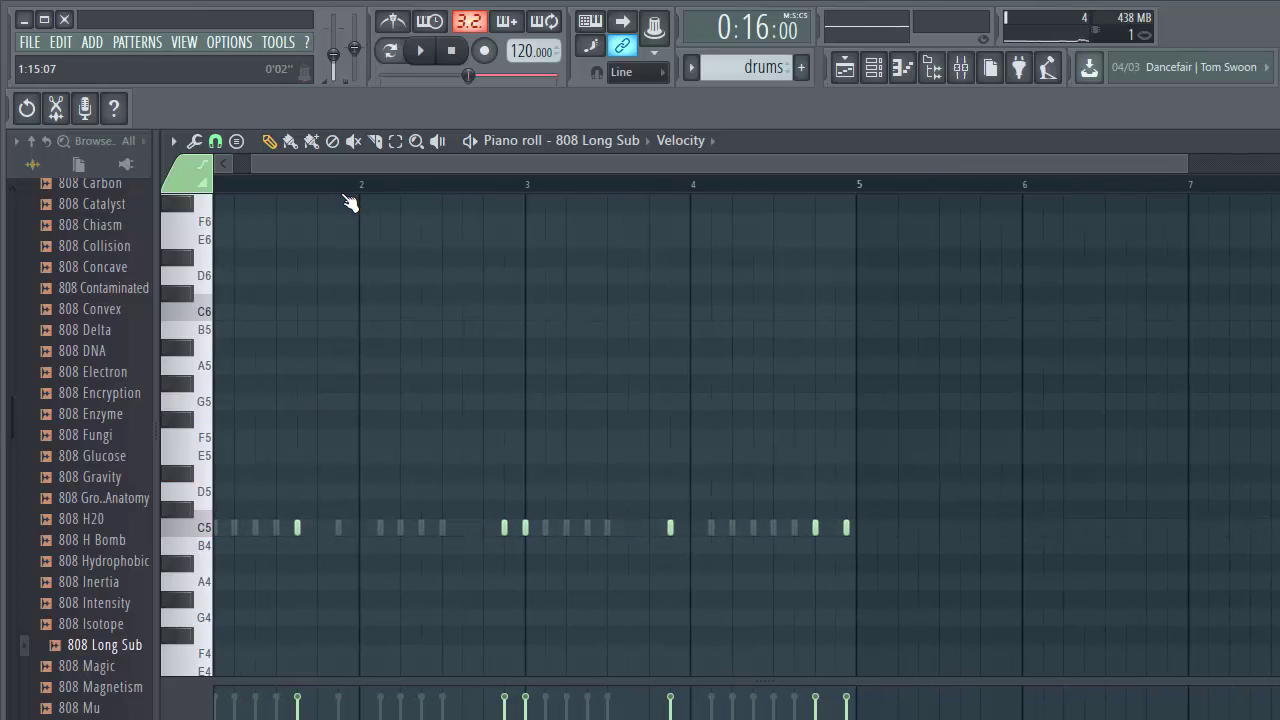
key(ctrl+a)
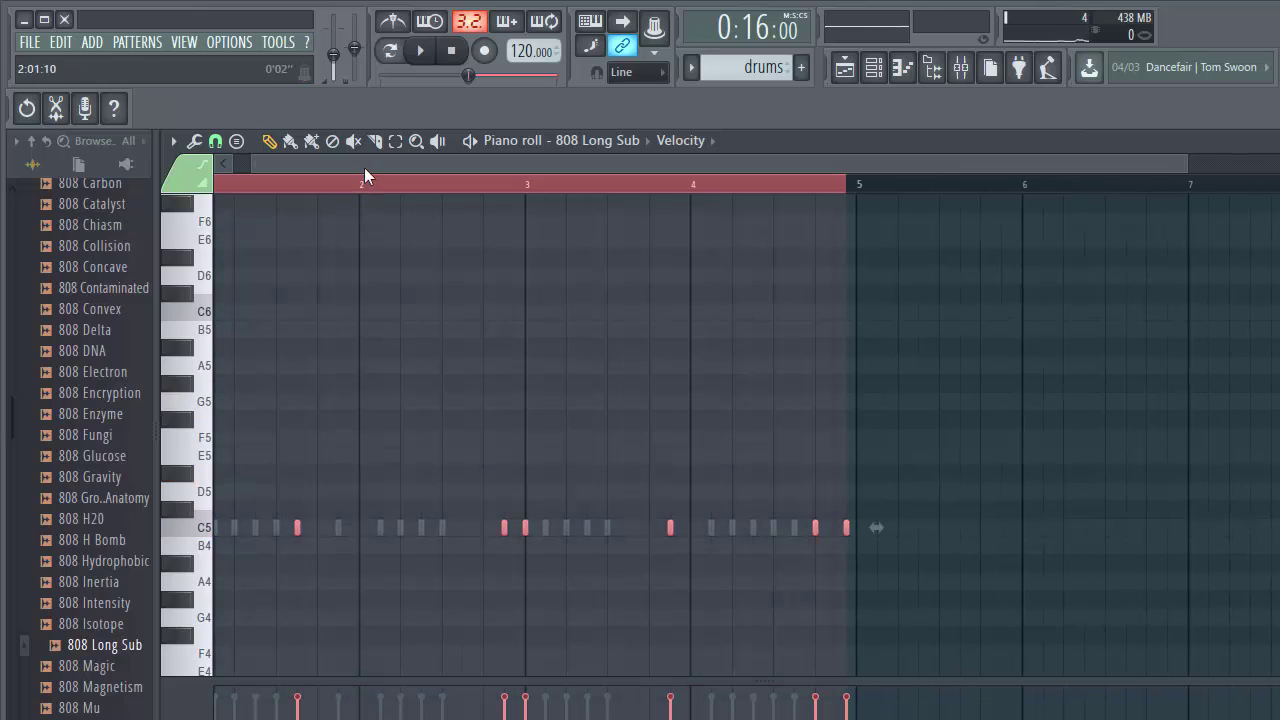
drag(360, 168, 305, 168)
key(ctrl+Up)
key(space)
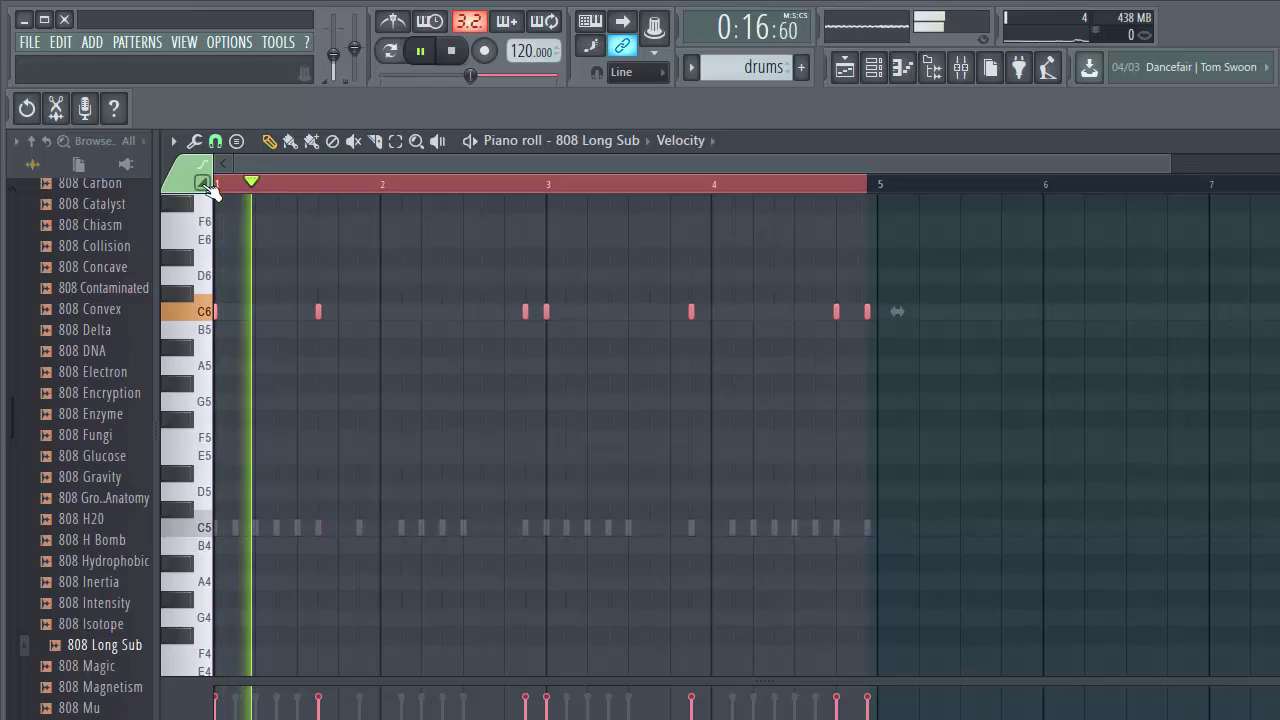
key(space)
- Audition the loop, raise all the 808 Long Sub notes one semitone to C#6 and play it again
right_click(373, 302)
drag(886, 372, 212, 290)
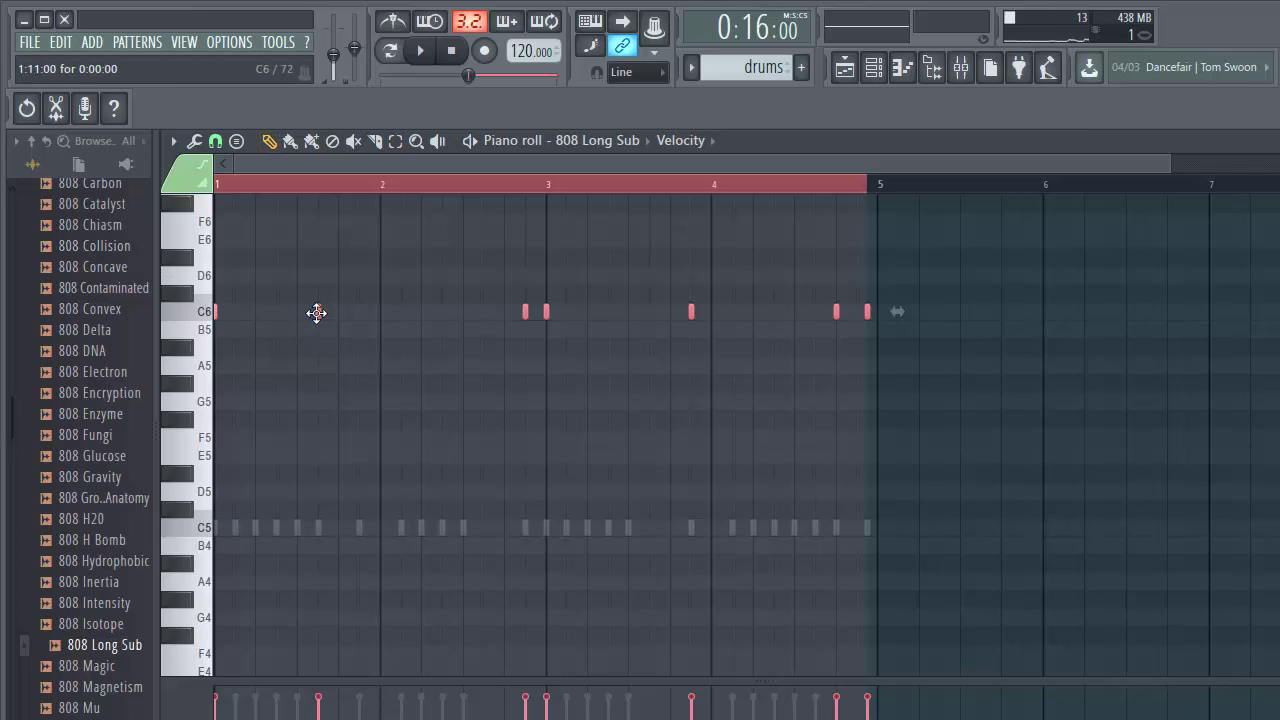
key(space)
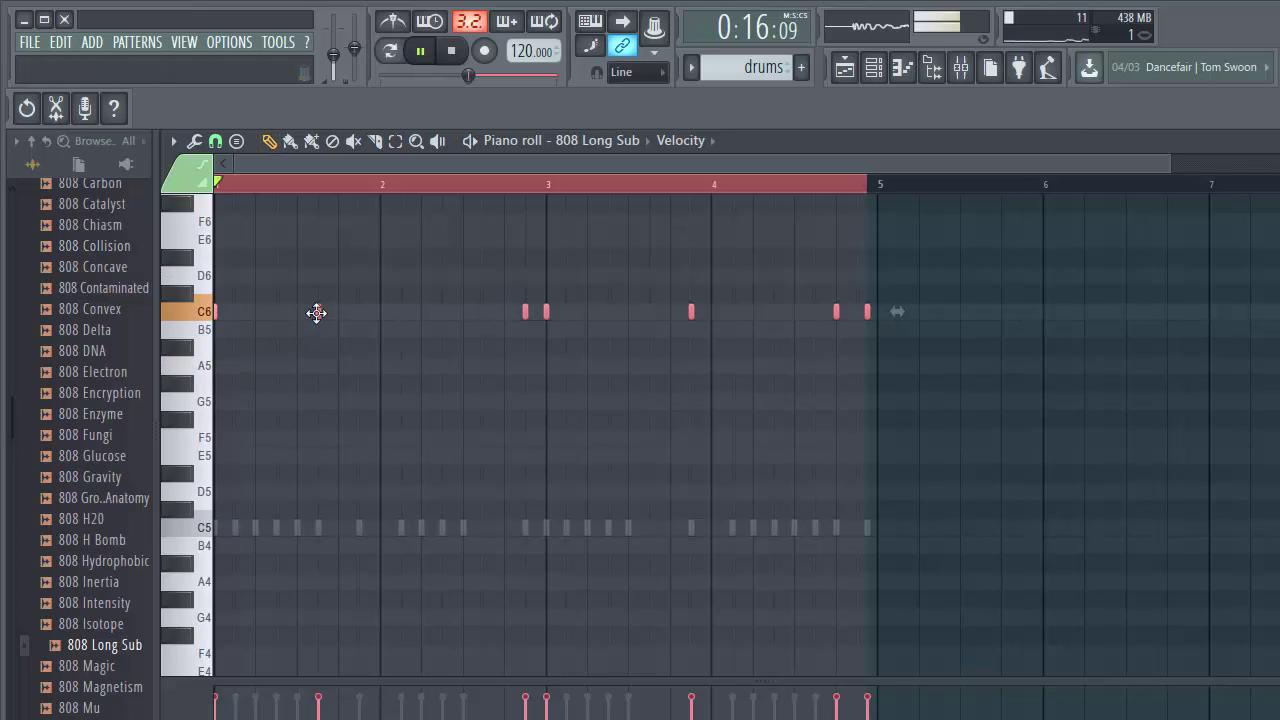
key(space)
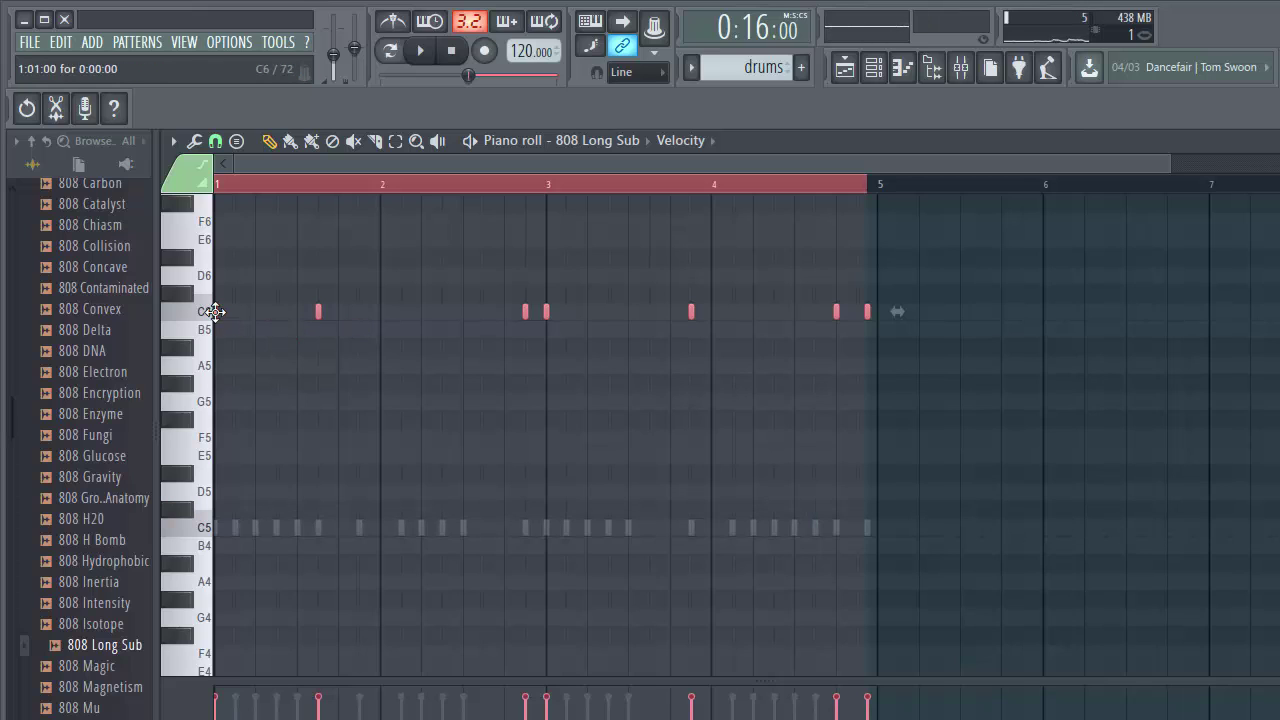
drag(215, 306, 216, 293)
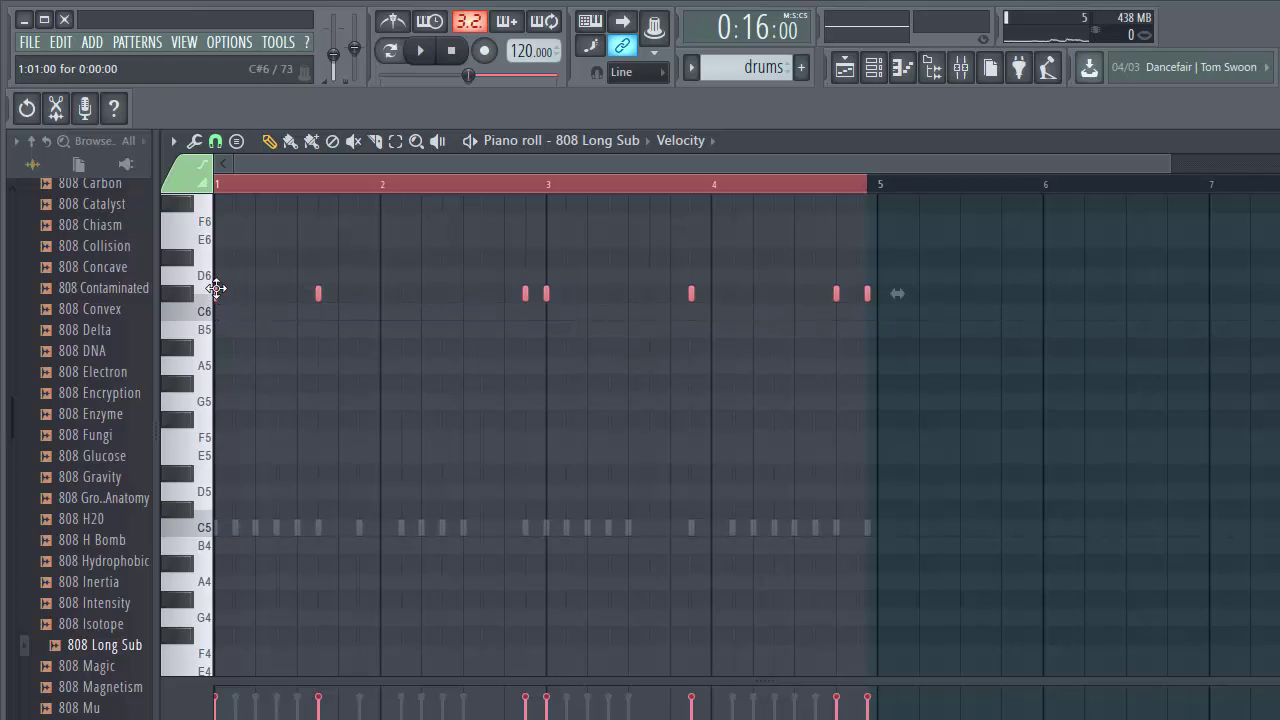
key(space)
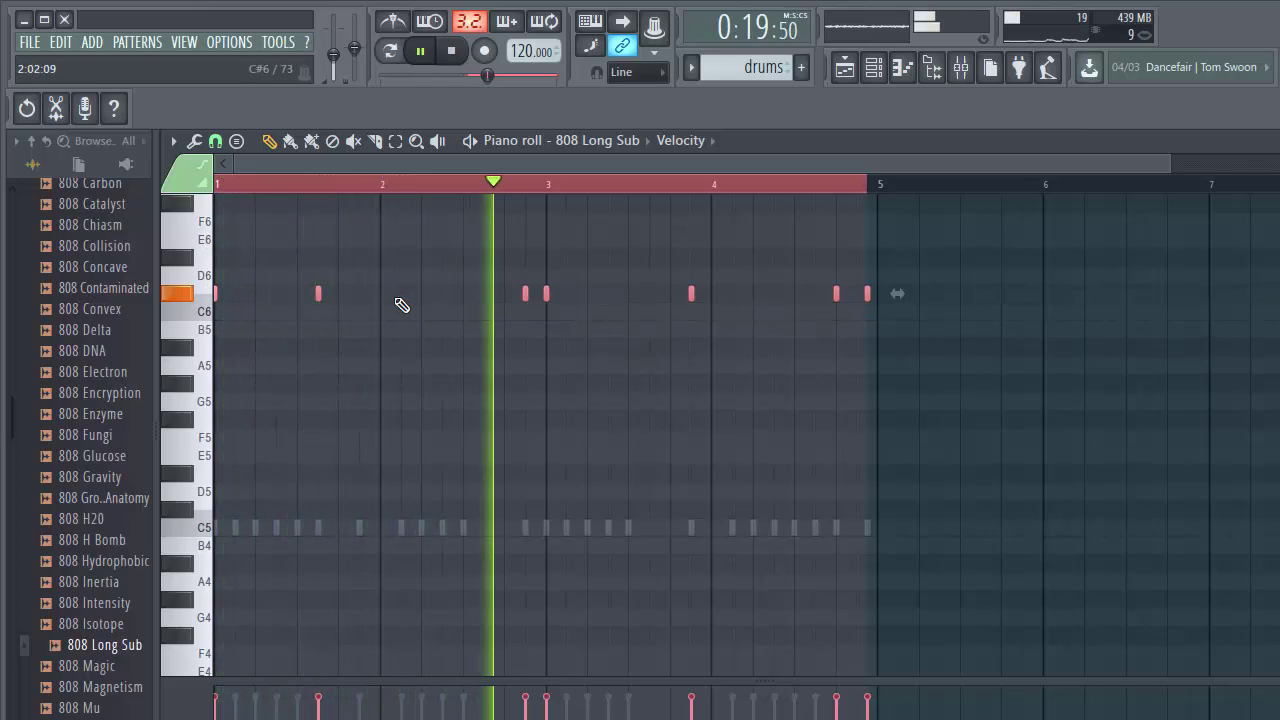
key(space)
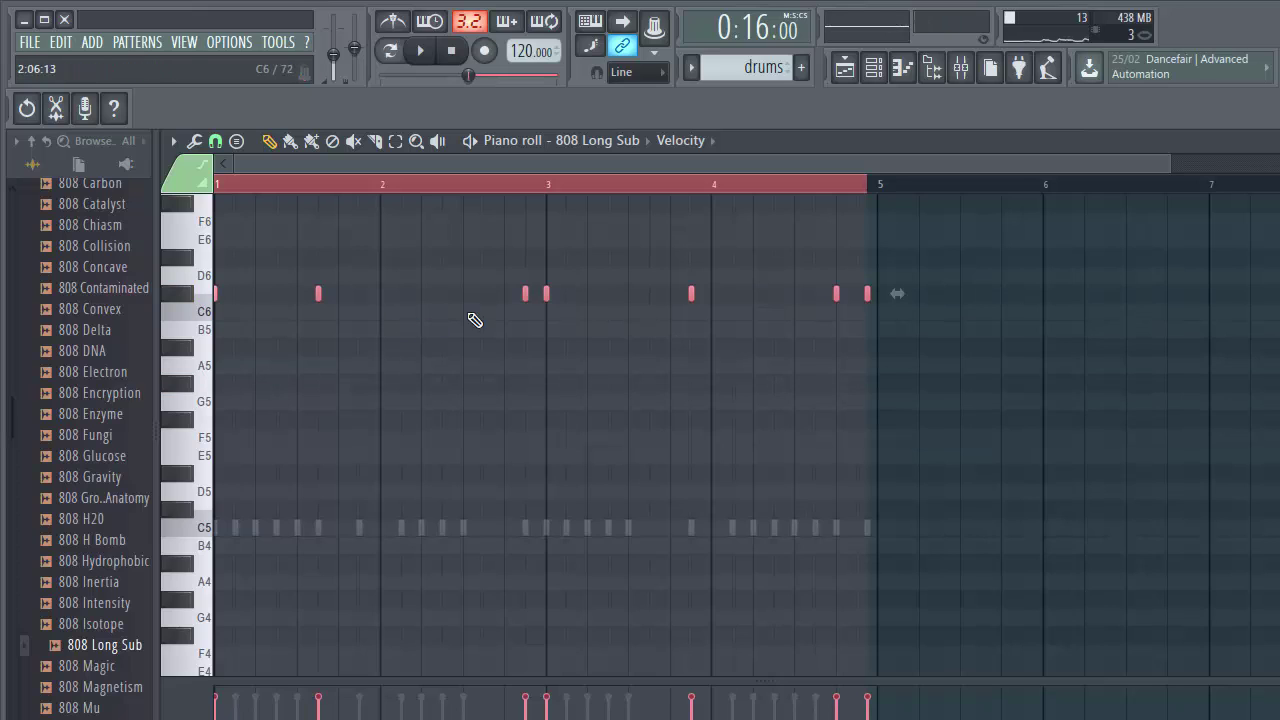
- Lower the 808 note just before bar 3 to G#5 and the note on bar 3 to G5, and play the loop
click(543, 346)
drag(526, 294, 531, 391)
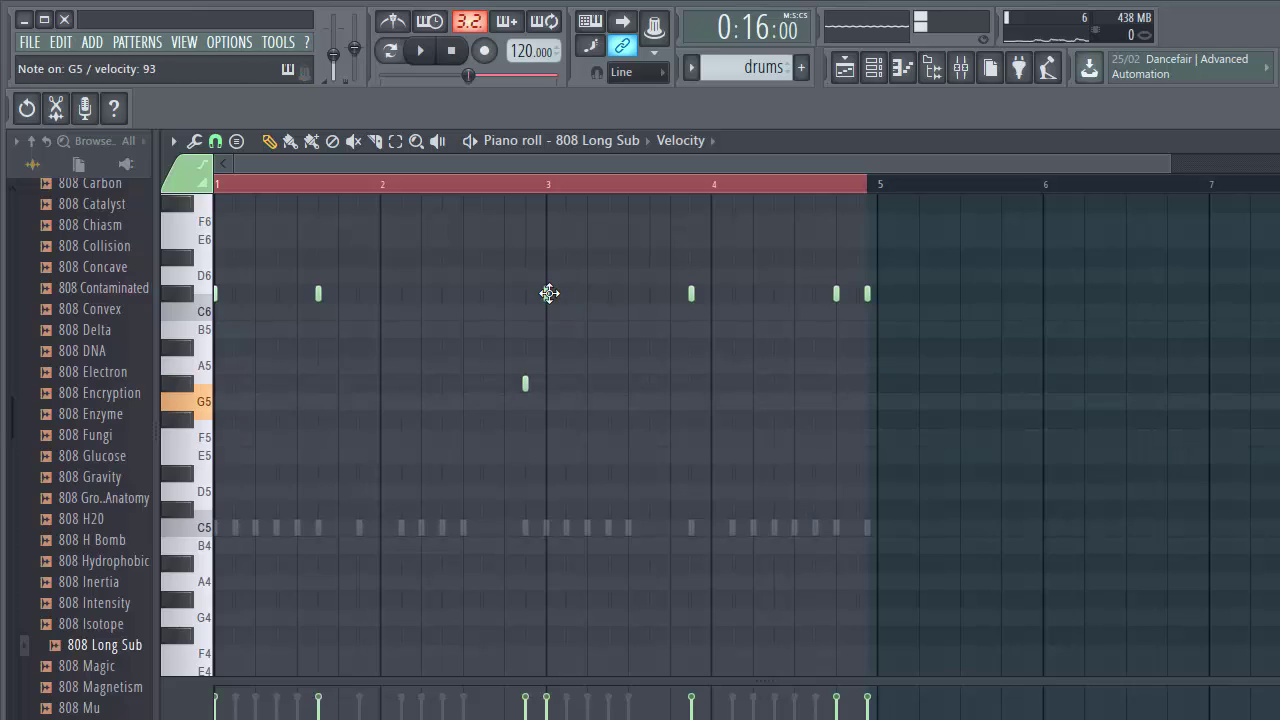
drag(548, 294, 545, 396)
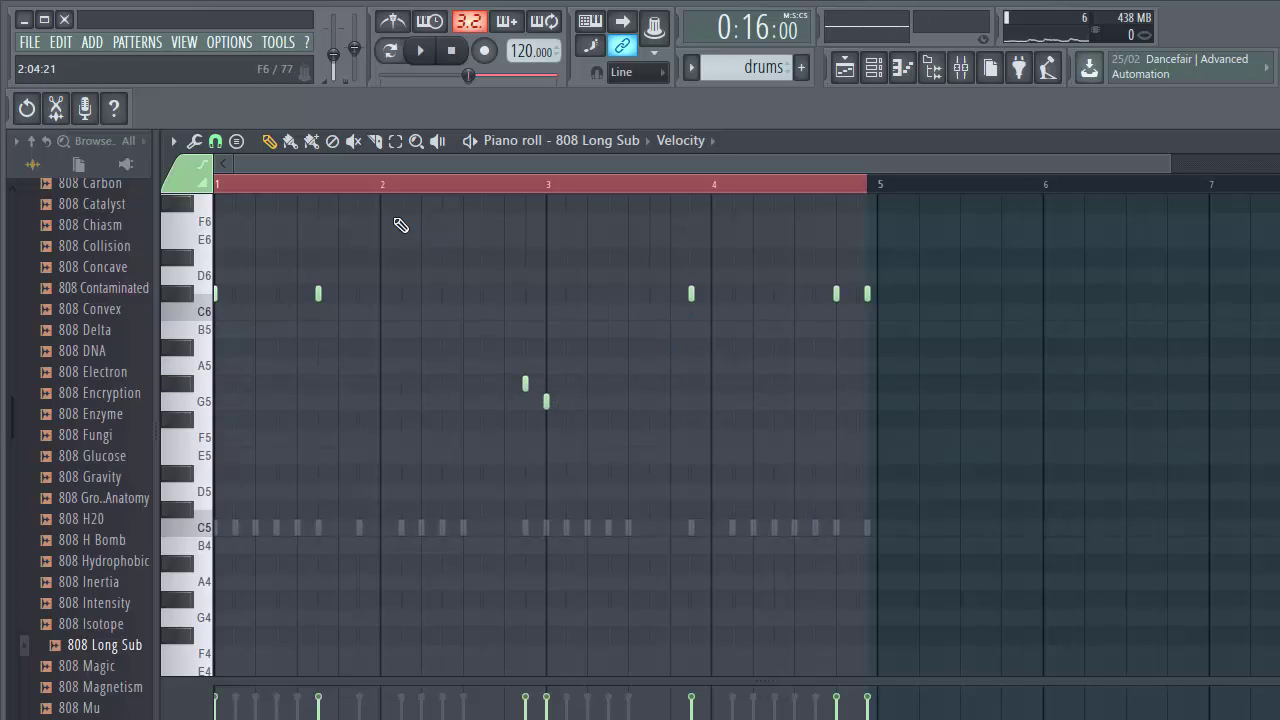
key(space)
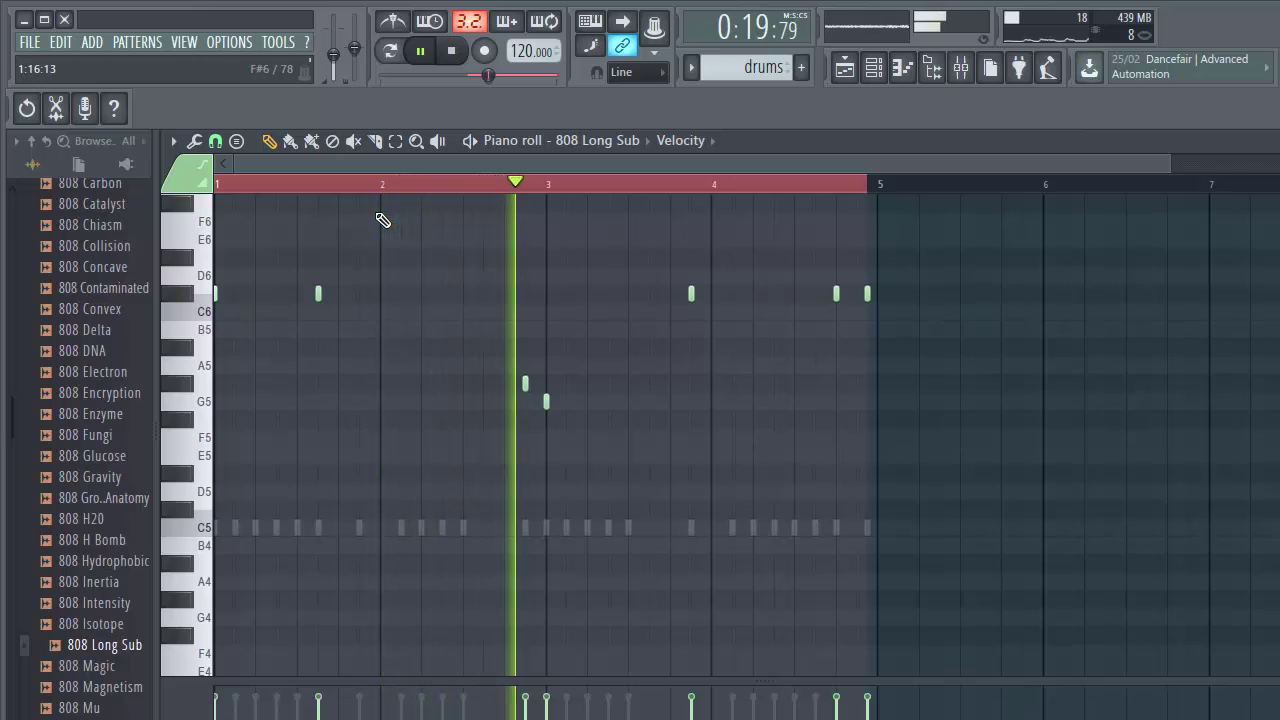
click(436, 186)
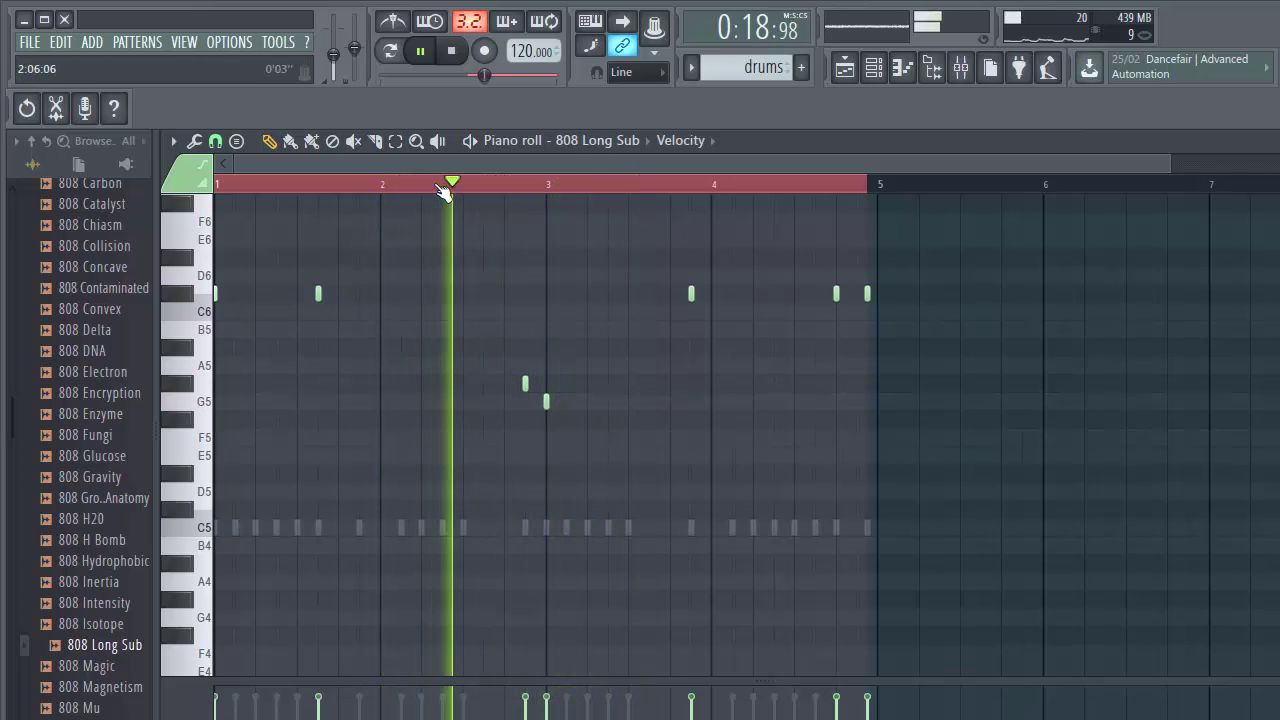
key(space)
click(216, 186)
key(space)
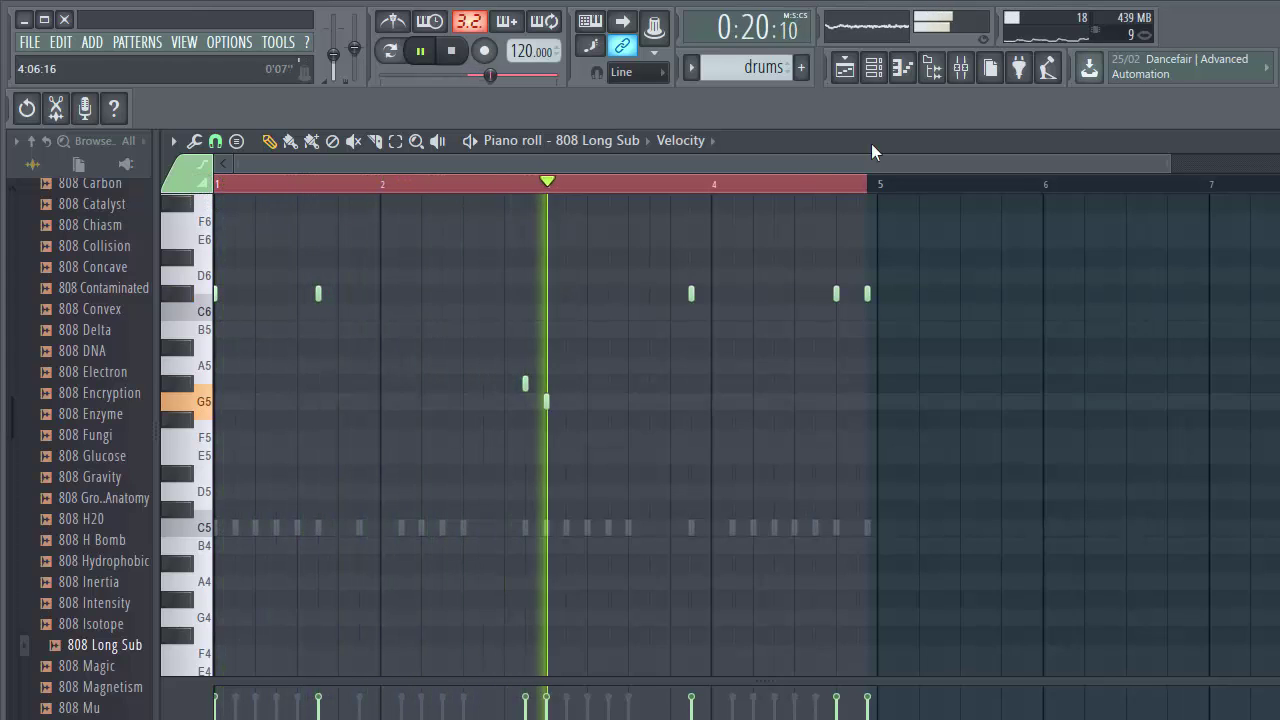
- Move the Blur Kik (TG) and 808 Long Sub hits just before bar 3 to step 29, play the loop and return to the piano roll
click(873, 67)
key(space)
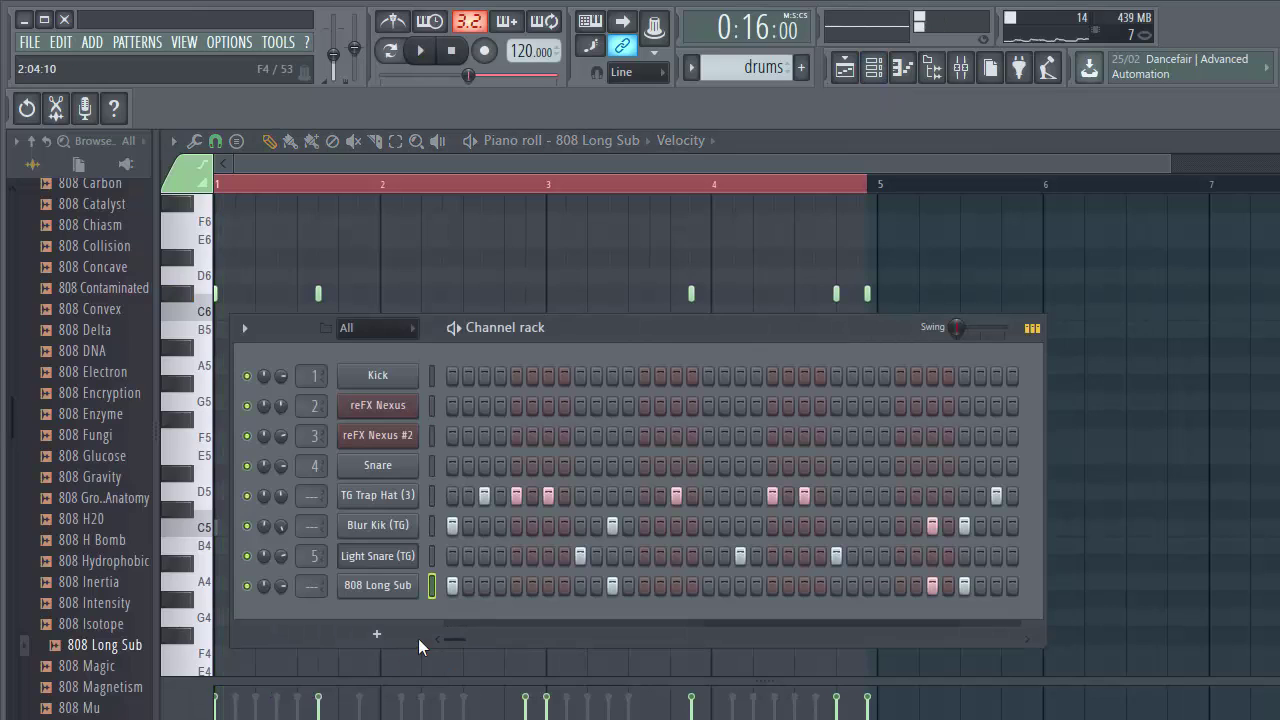
key(space)
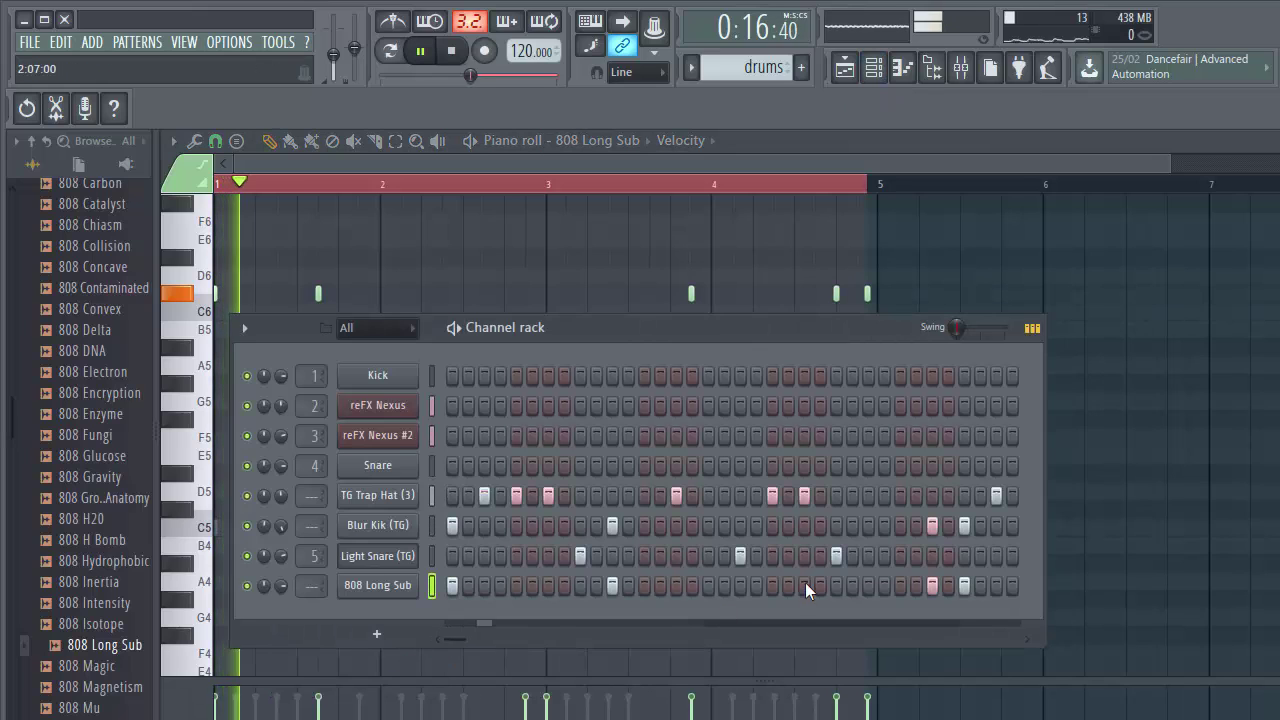
click(900, 556)
click(901, 555)
click(900, 525)
click(926, 525)
key(space)
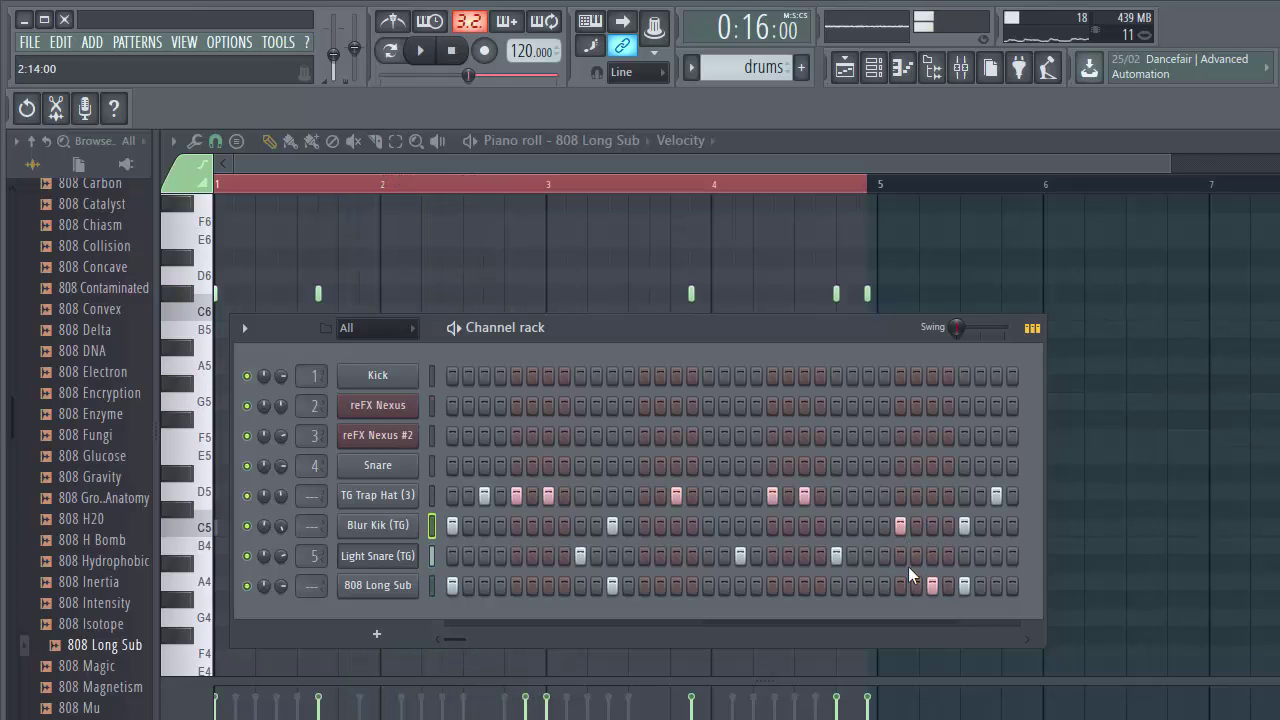
key(space)
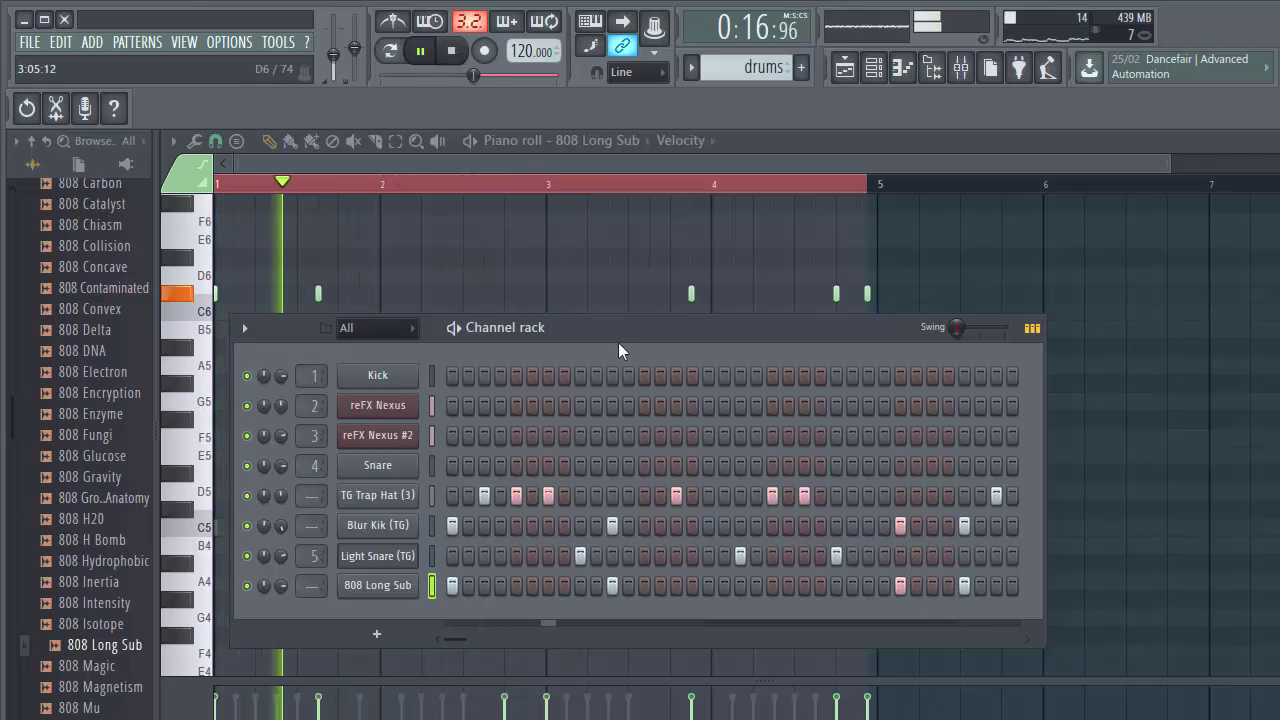
drag(668, 328, 659, 384)
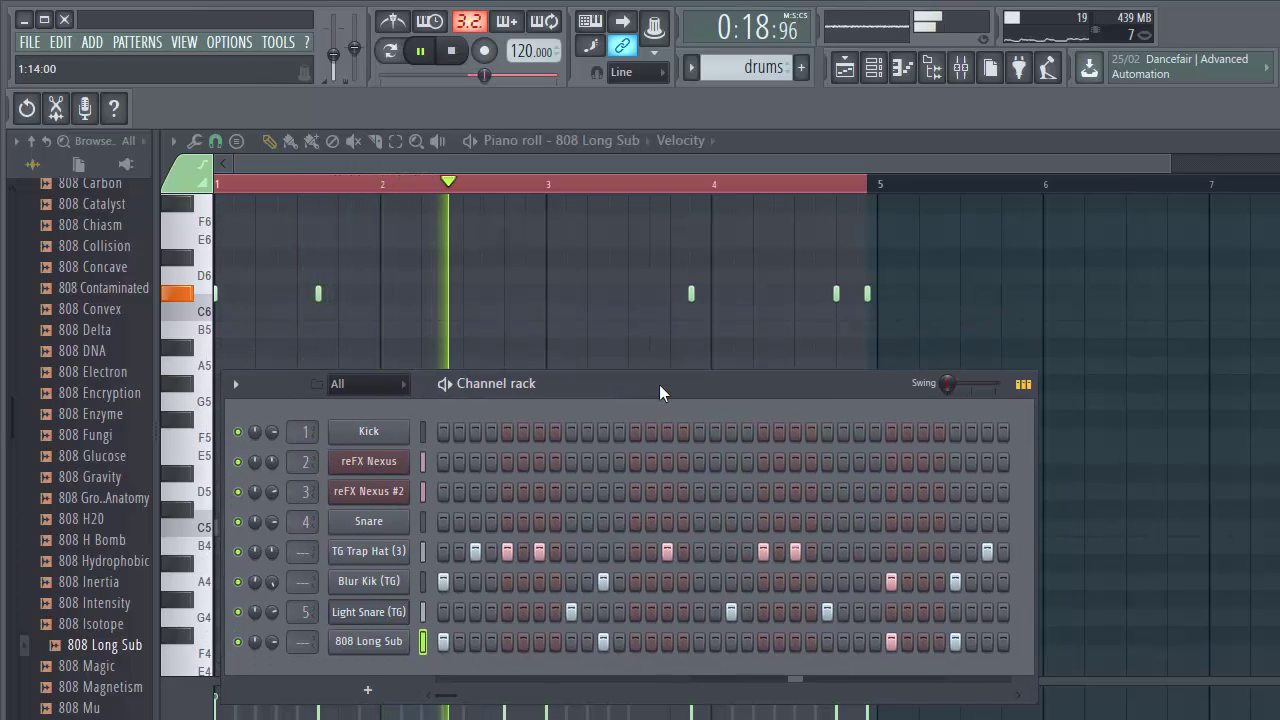
key(space)
key(F6)
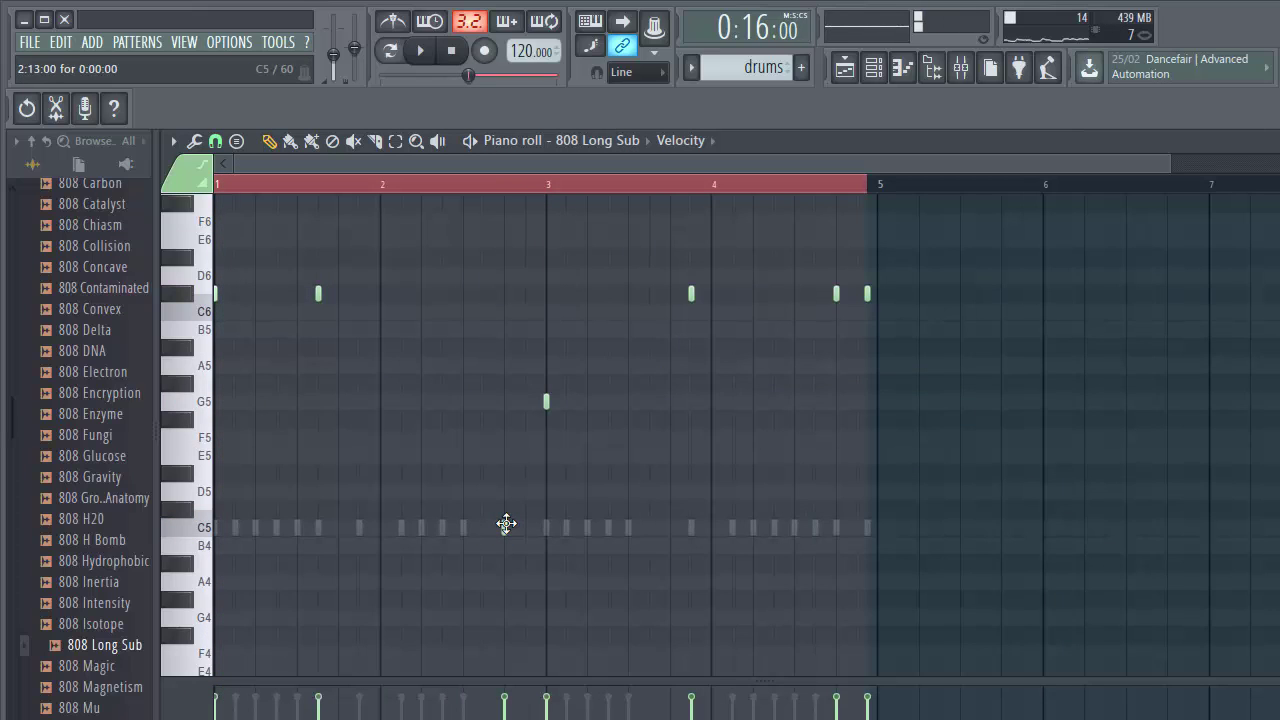
- Lower the 808 Long Sub notes just before bar 3 and just before bar 4 to G#5, playing the loop after each change
drag(506, 524, 518, 375)
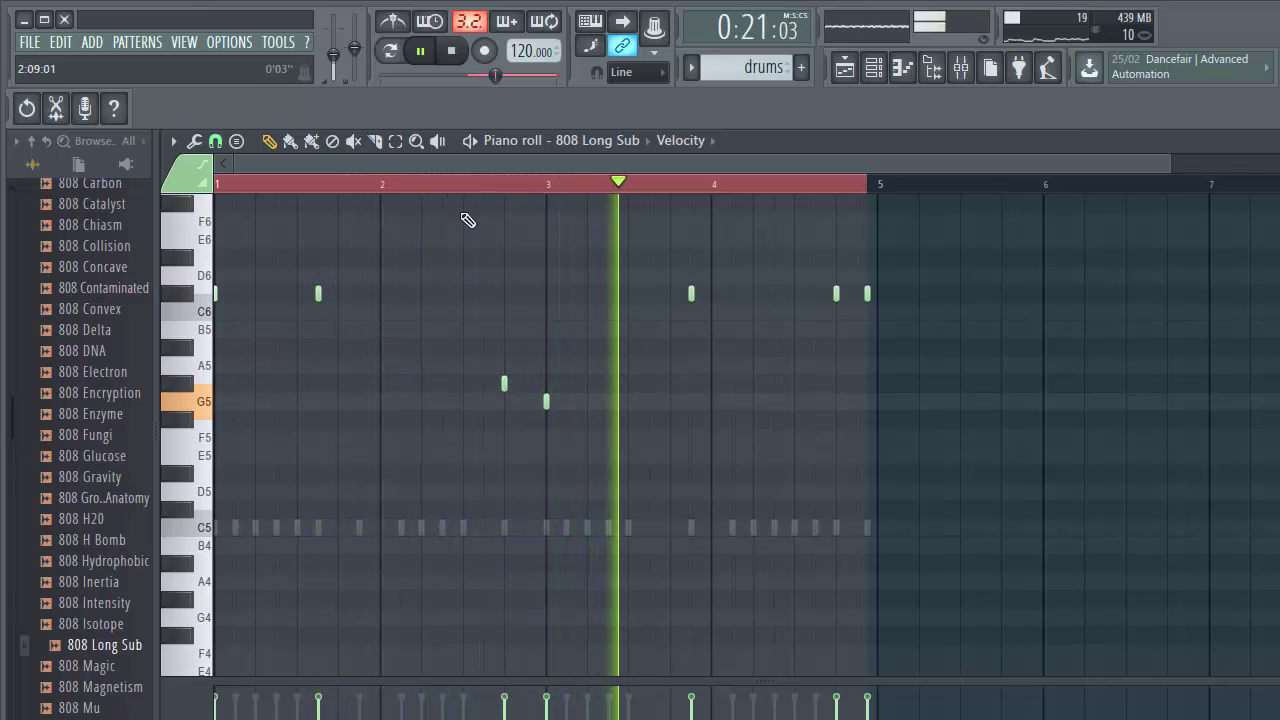
key(space)
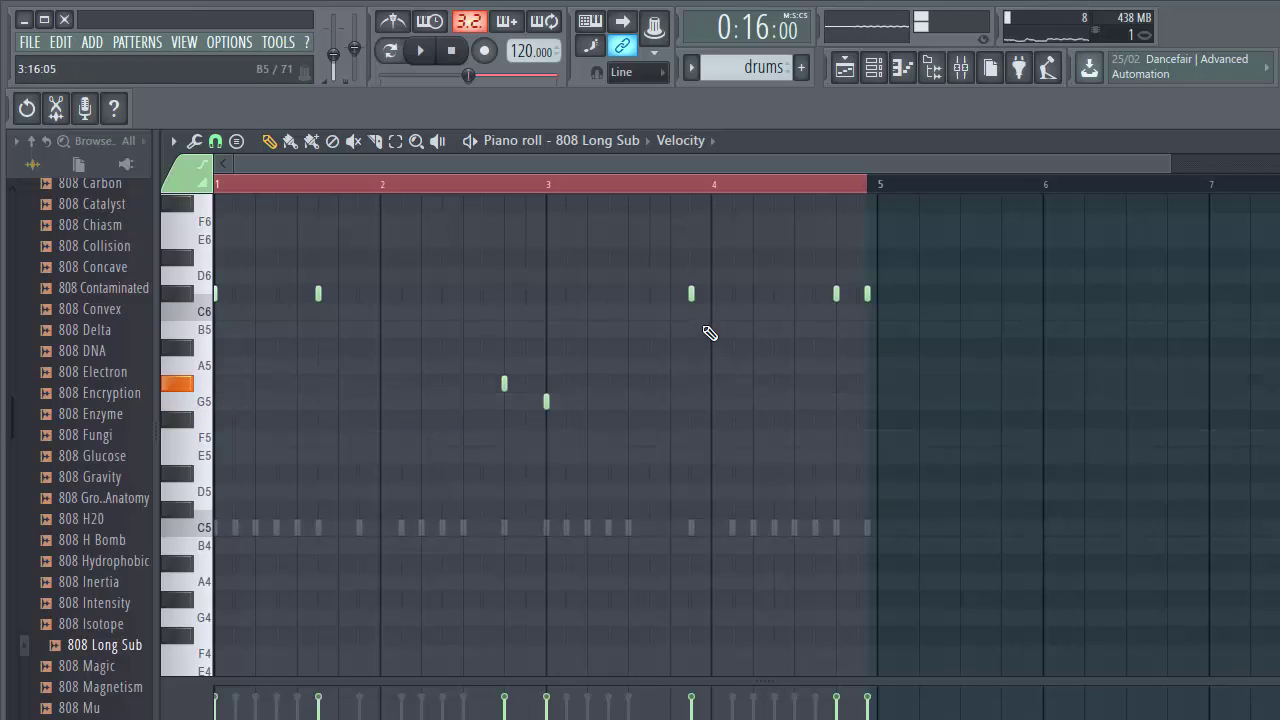
drag(694, 289, 691, 381)
key(space)
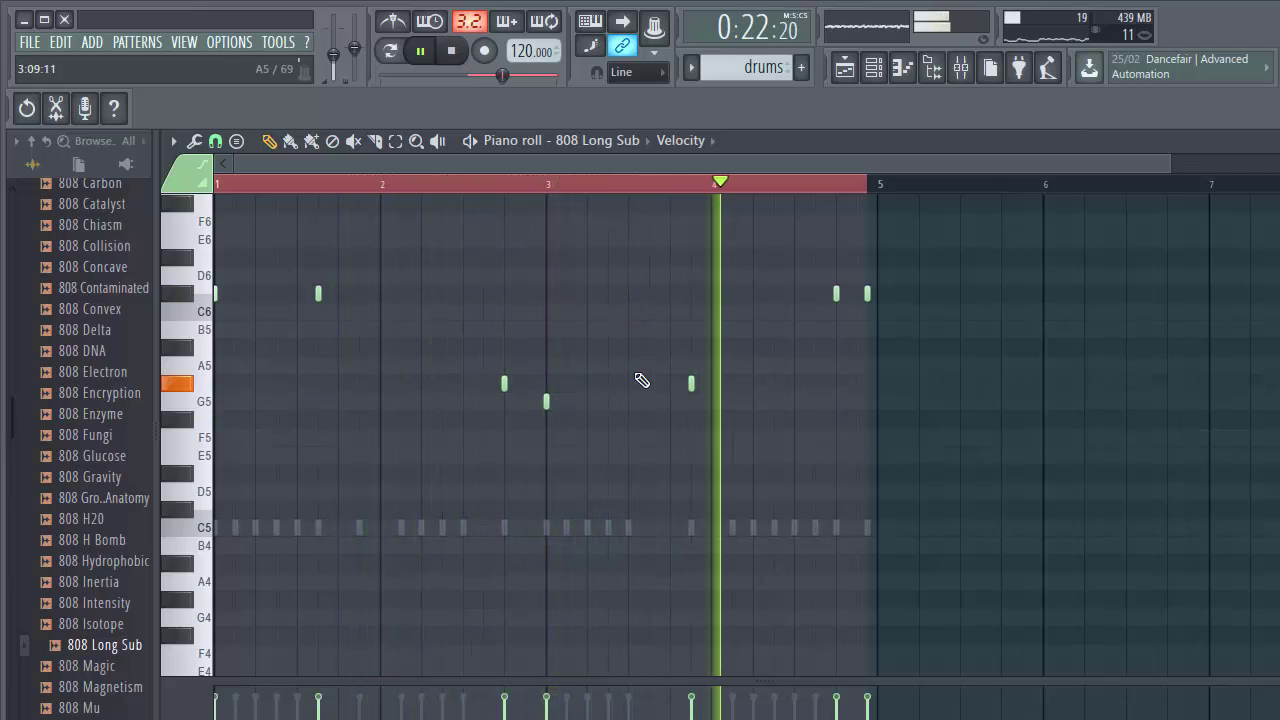
key(space)
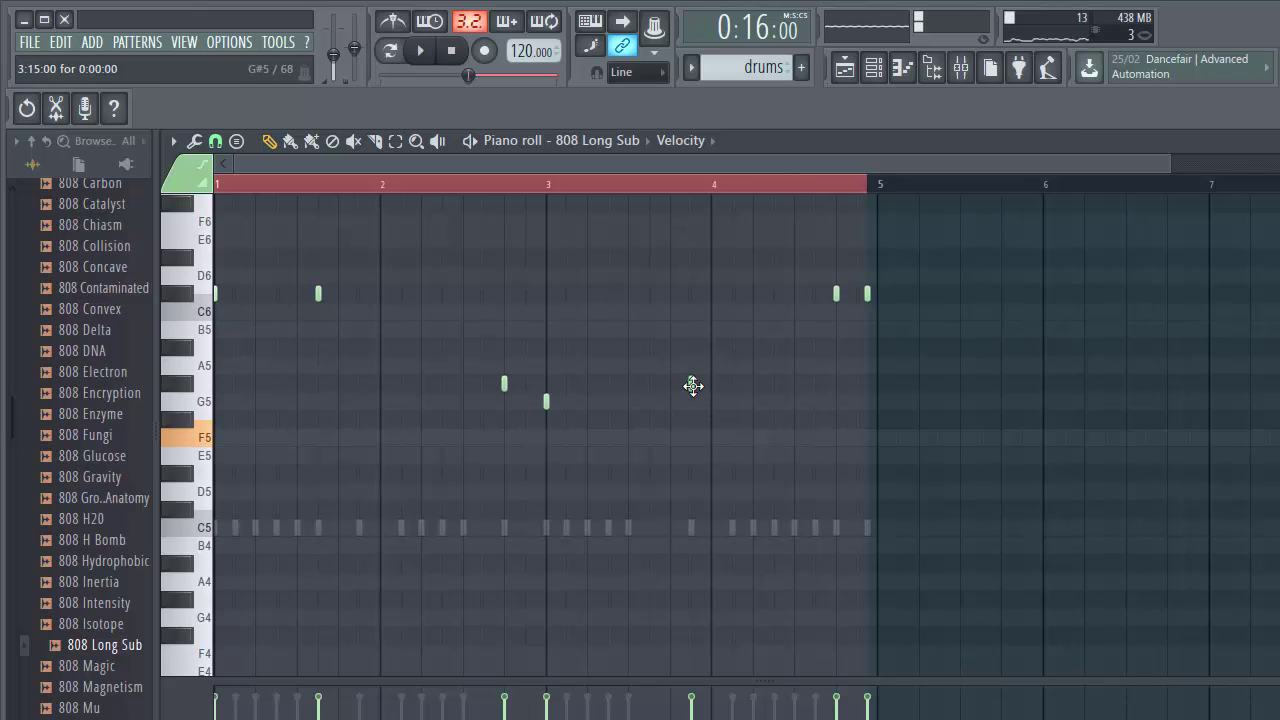
- Lower the 808 note just before bar 4 to F5 and the note at 4:13 to G5
drag(692, 400, 691, 437)
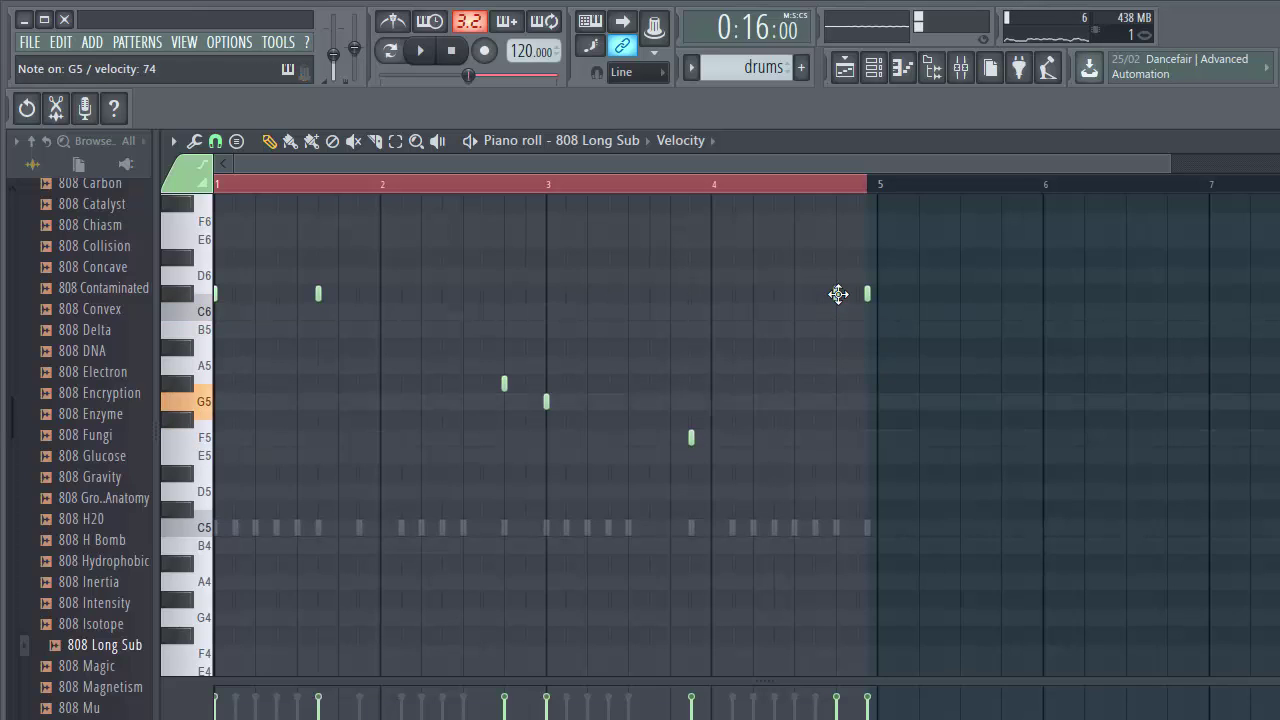
drag(838, 294, 839, 411)
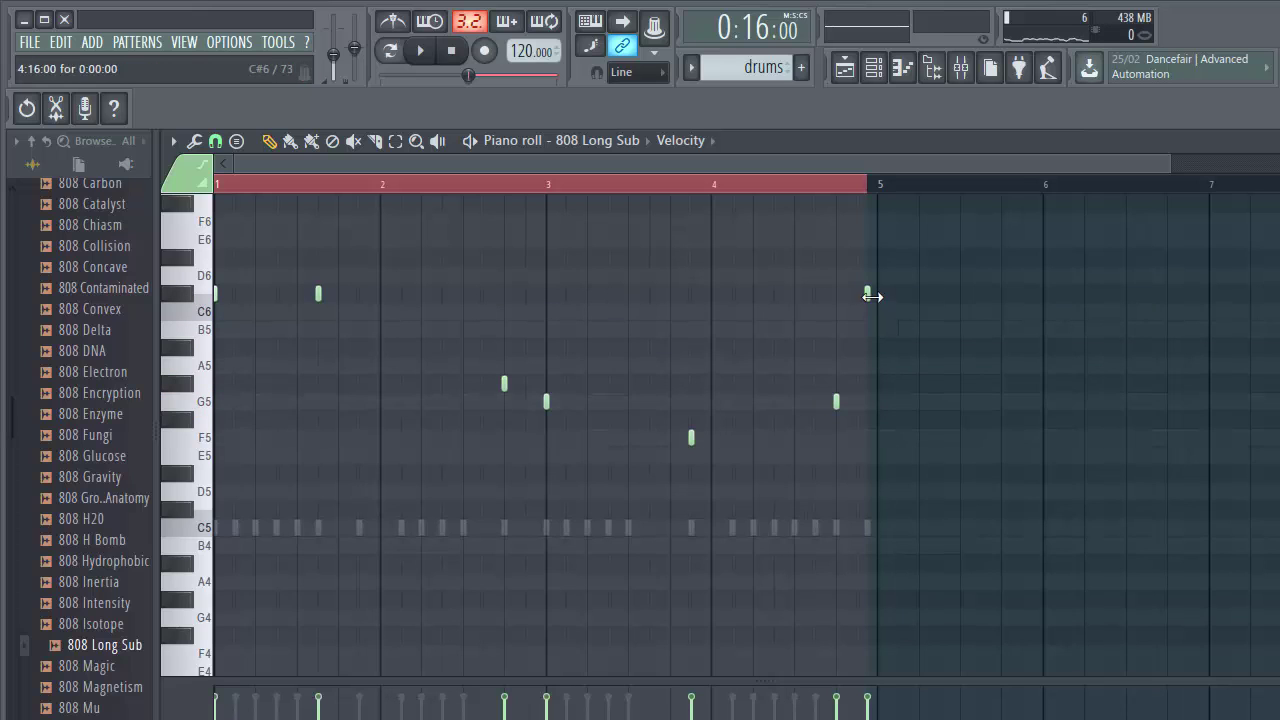
- Remove the last C#6 note at 4:16 and lengthen the G5 note at 4:13 to four steps
scroll(874, 215, up, 4)
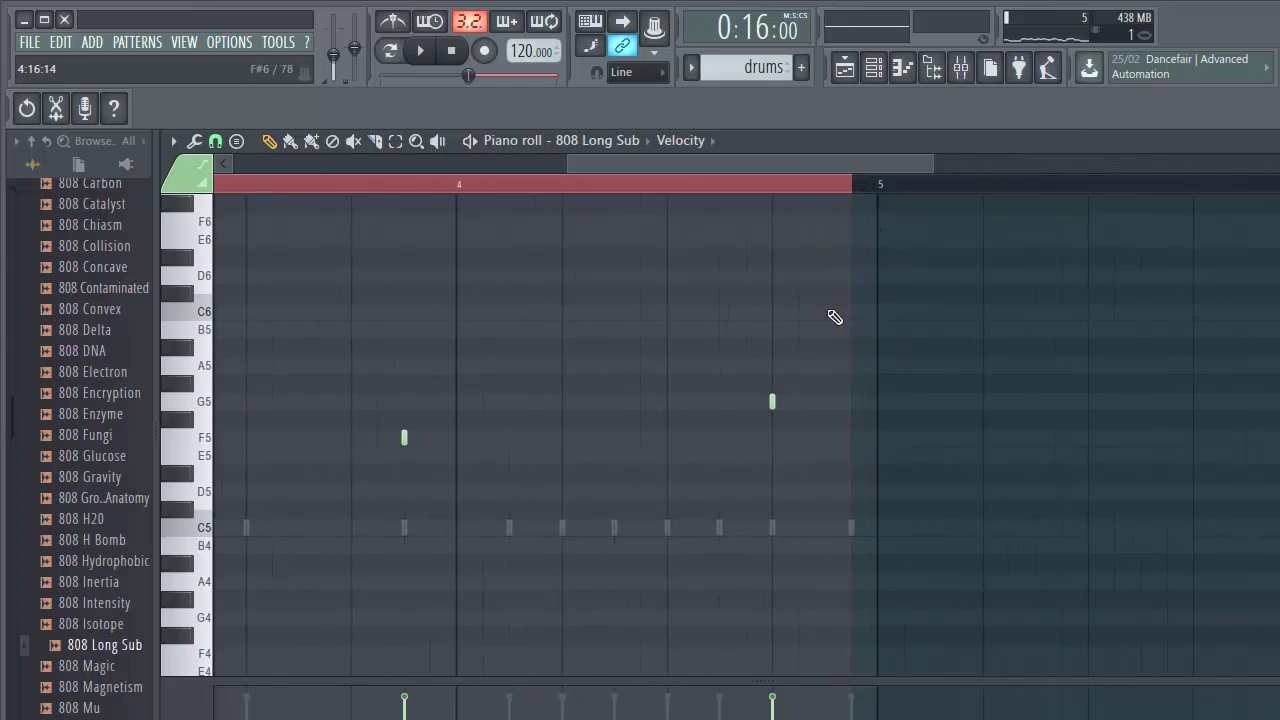
drag(776, 401, 861, 408)
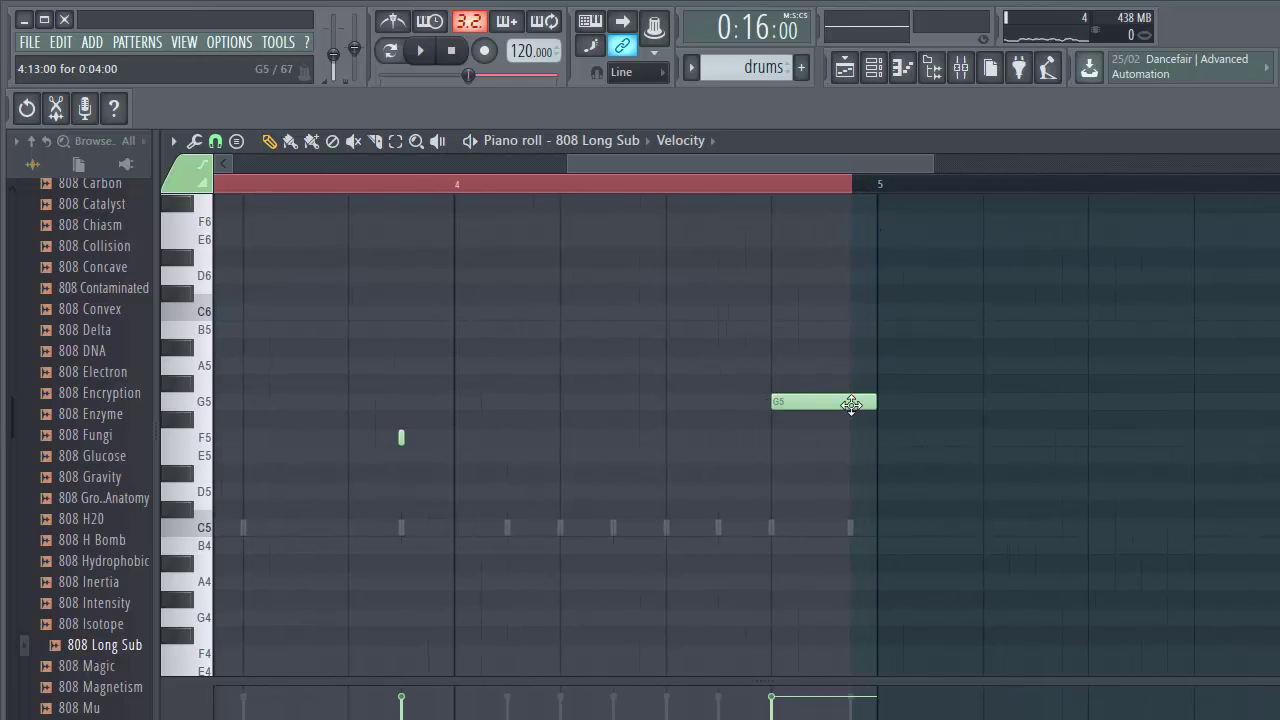
double_click(849, 404)
click(785, 486)
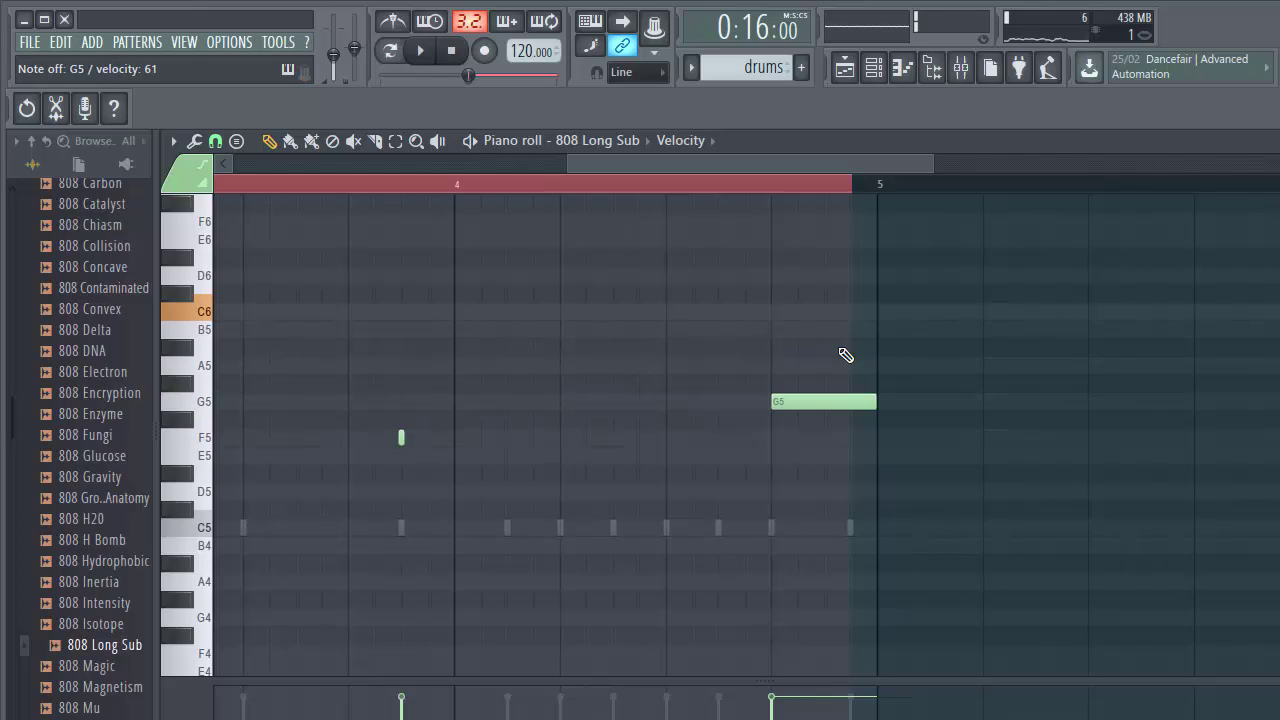
- Add a C6 note at 4:15 above the long G5 note, make it a slide note and shorten it to one step
click(836, 313)
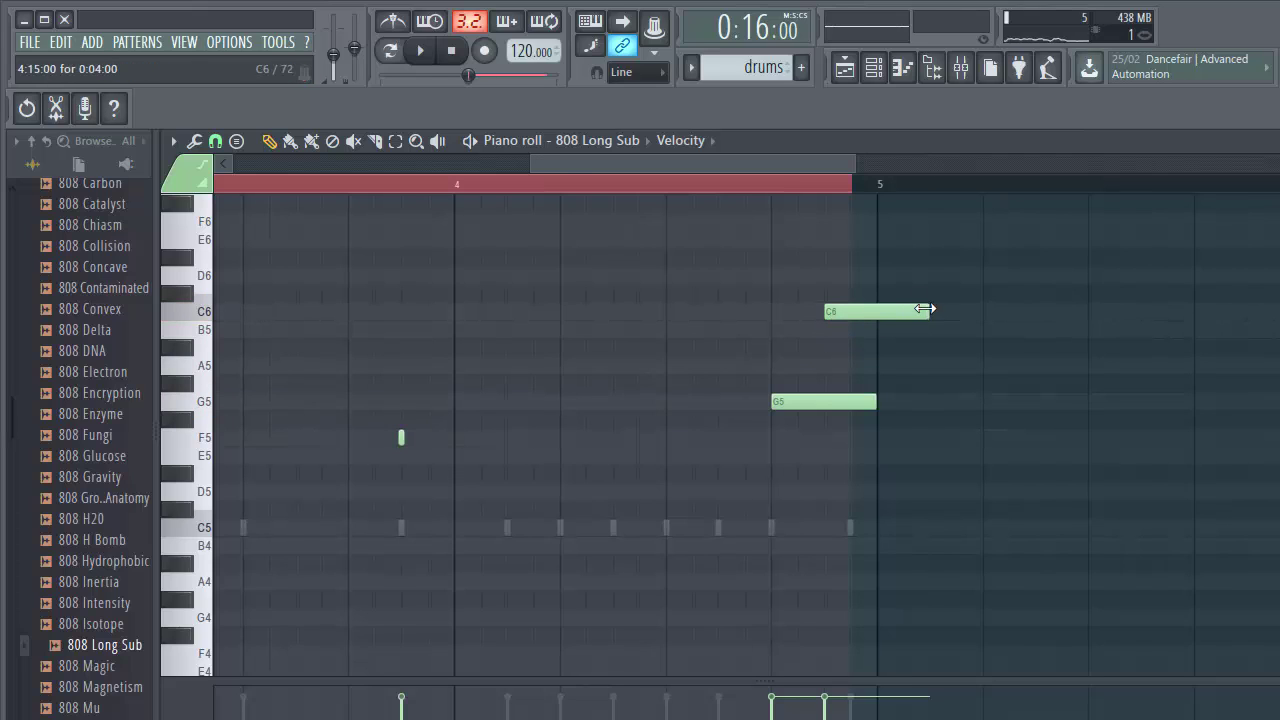
double_click(866, 312)
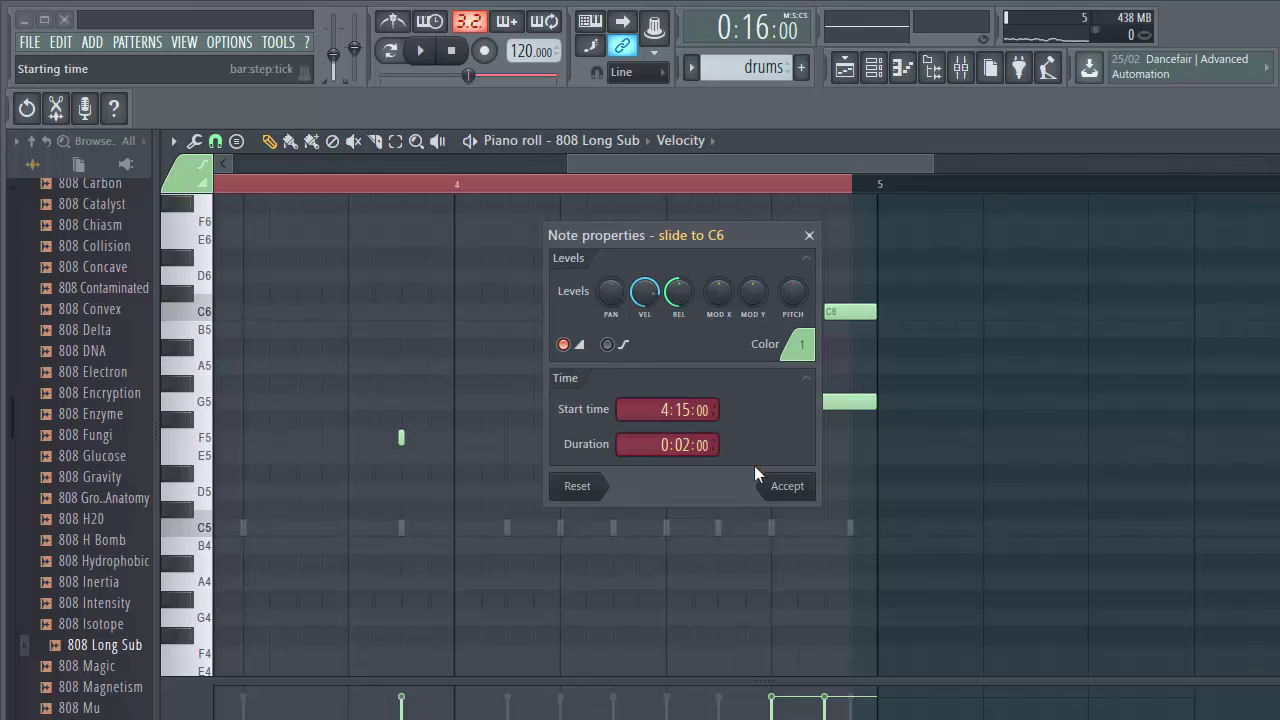
click(786, 487)
- Play the loop and transpose all the 808 Long Sub notes down one octave
click(640, 184)
key(space)
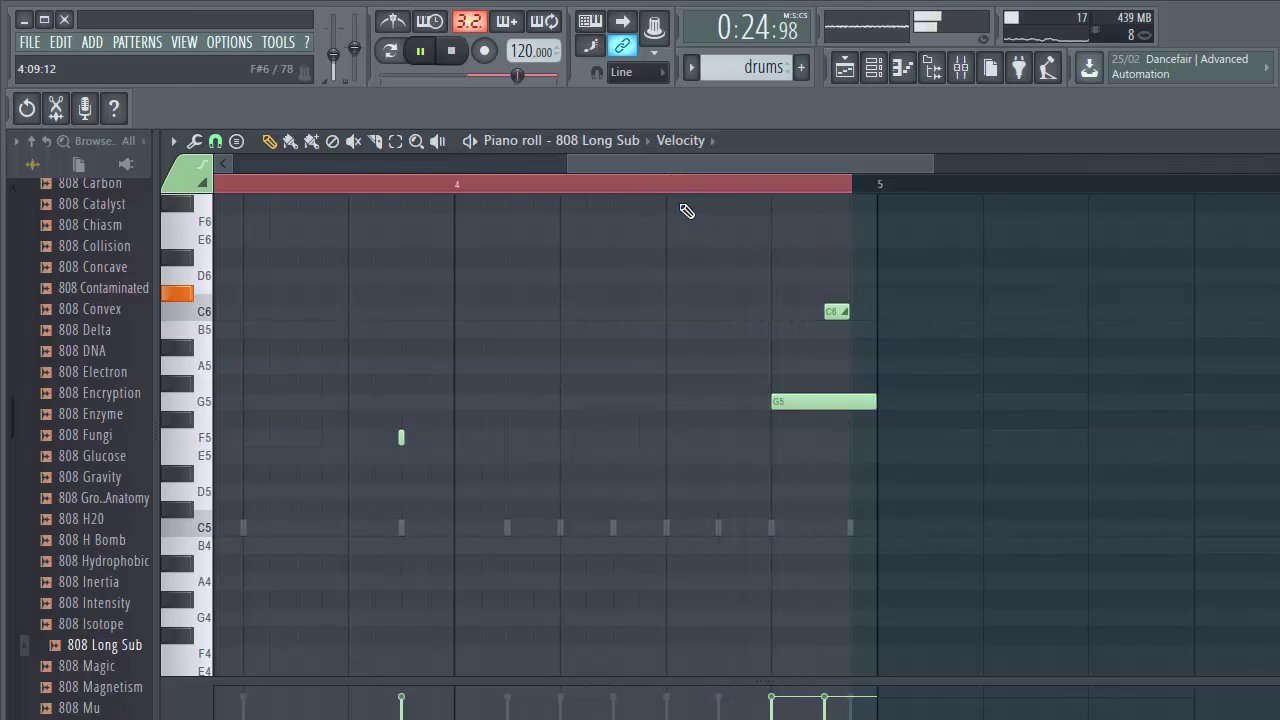
scroll(697, 195, down, 3)
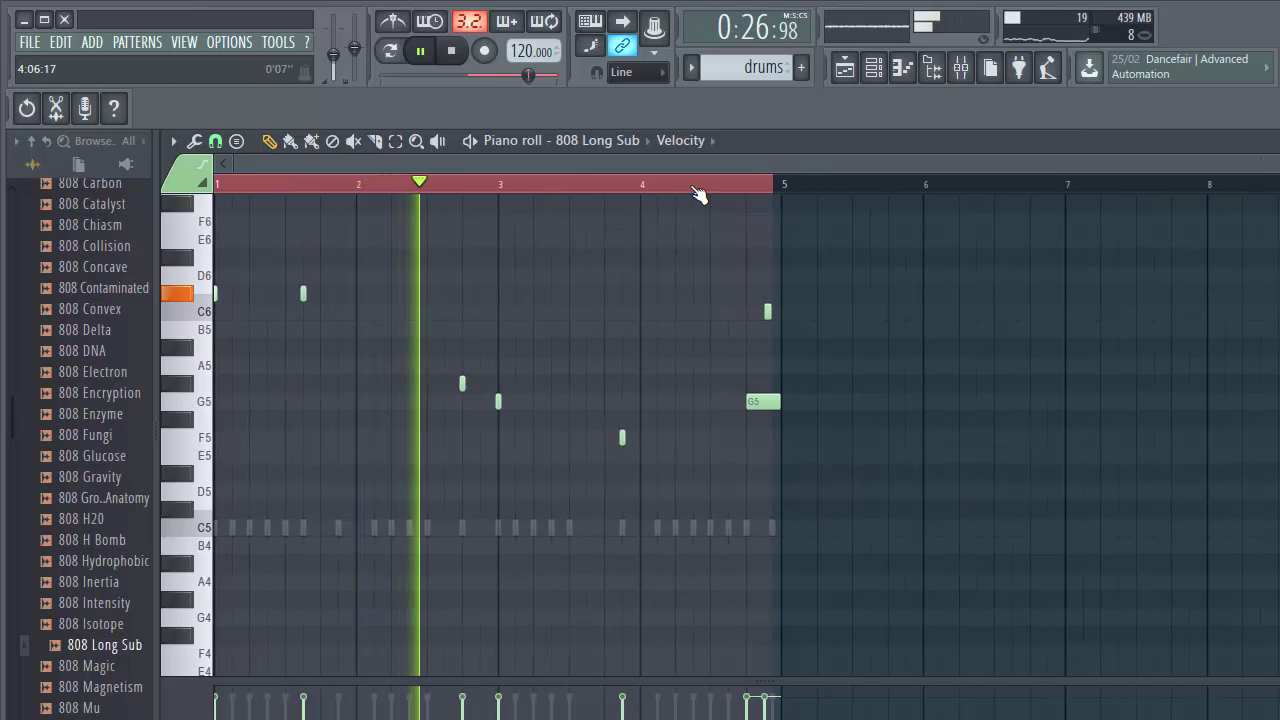
key(ctrl+a)
key(ctrl+Down)
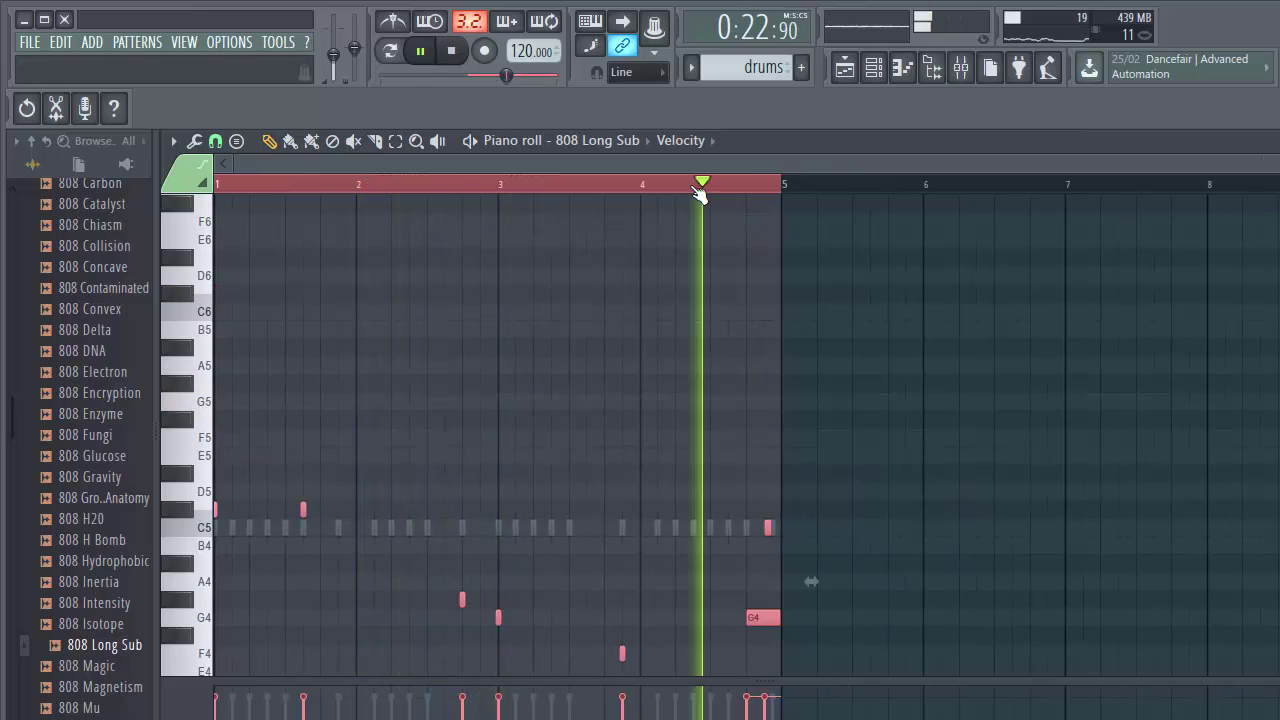
- Review the Pattern 1 and drums clips in the playlist while the loop plays, and close the playlist
click(845, 70)
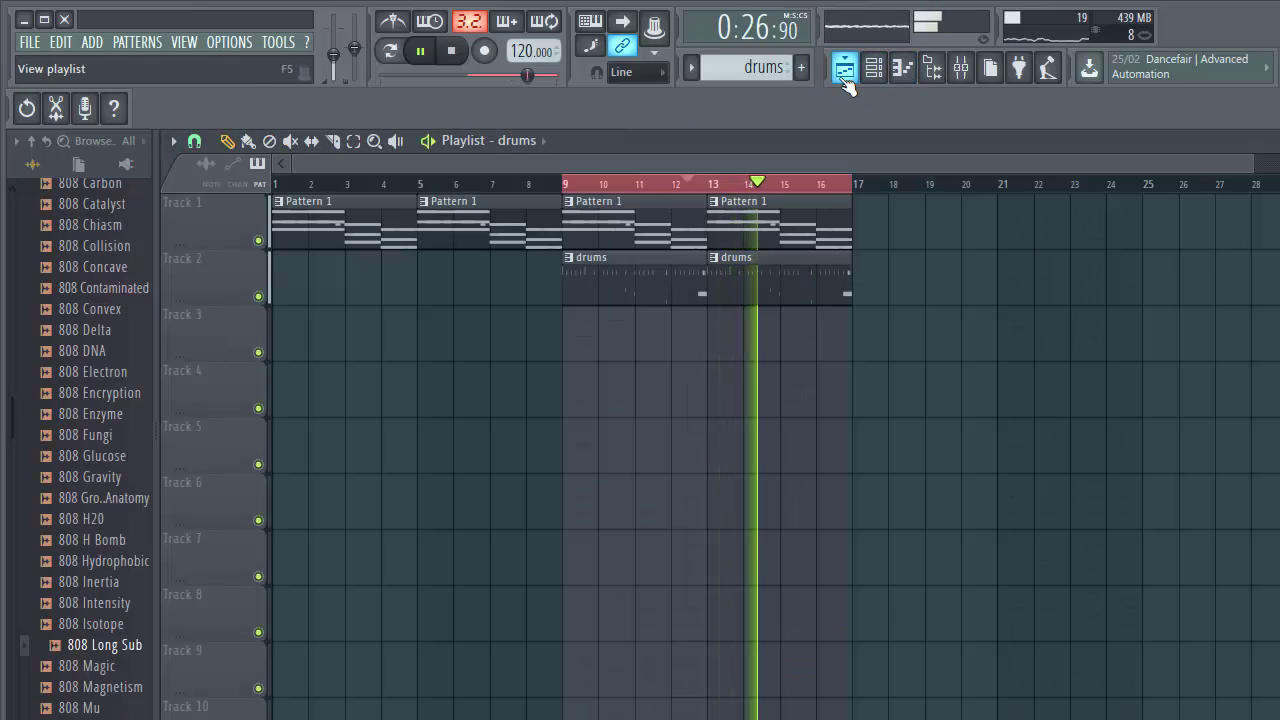
scroll(686, 191, down, 1)
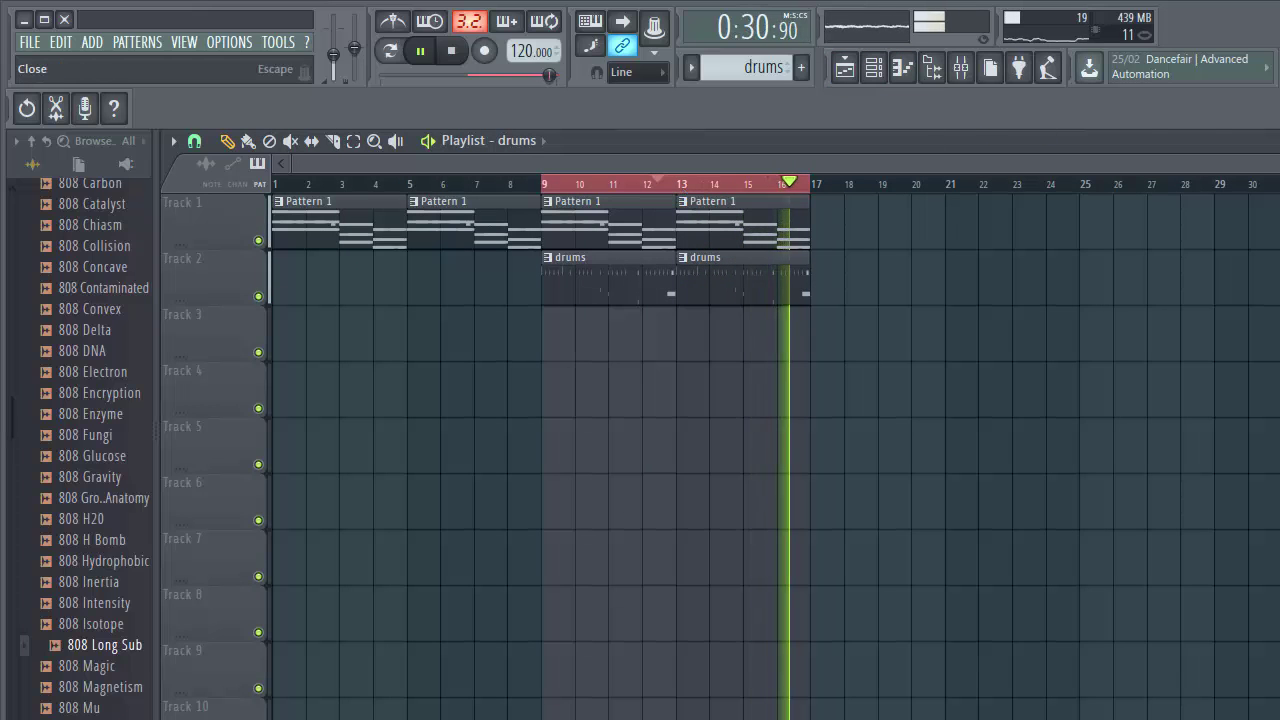
click(1278, 141)
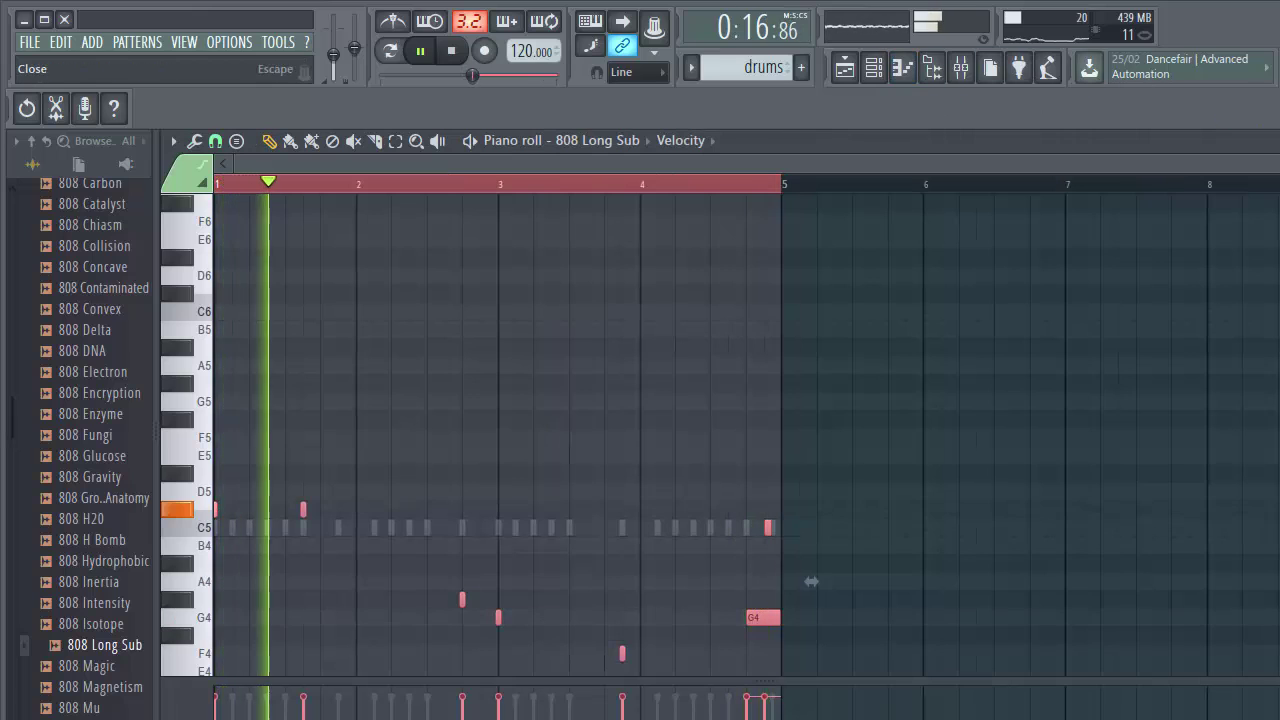
- Clear the workspace by closing the piano roll, channel rack and browser, listen to the loop and stop playback
click(1278, 141)
click(1025, 384)
click(1276, 141)
click(920, 366)
click(882, 207)
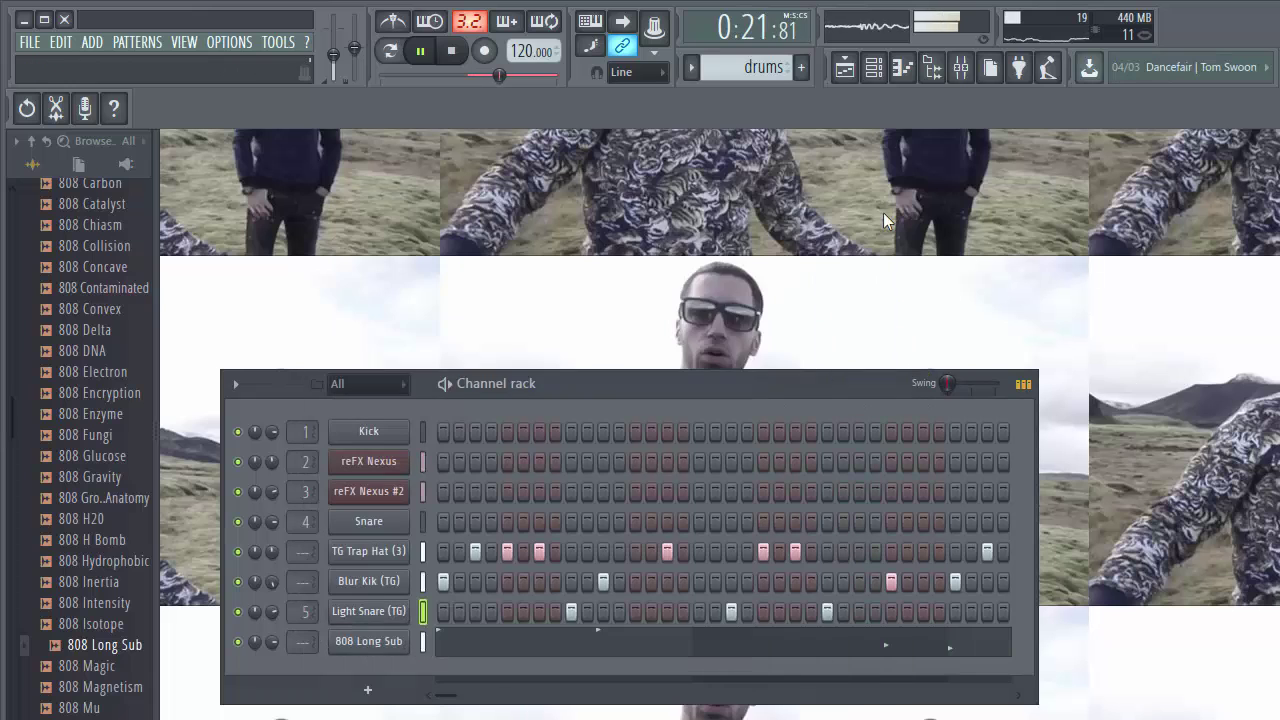
click(906, 70)
click(905, 68)
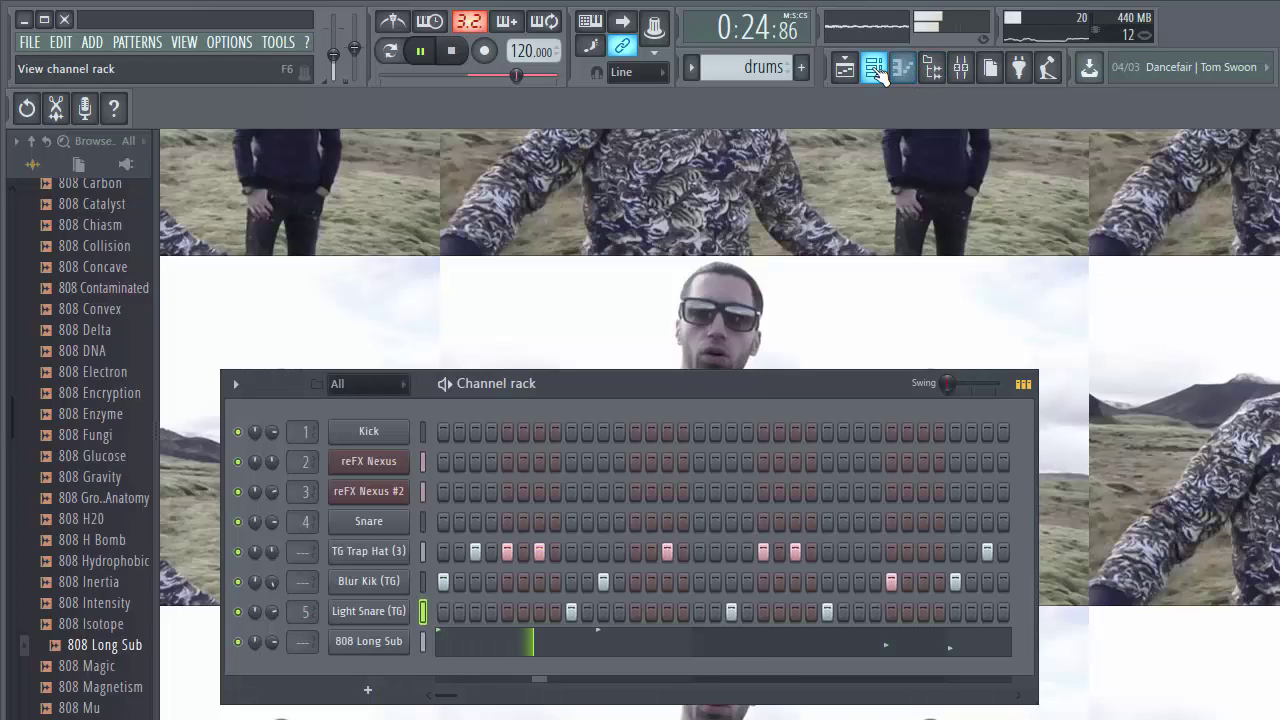
click(875, 67)
click(933, 70)
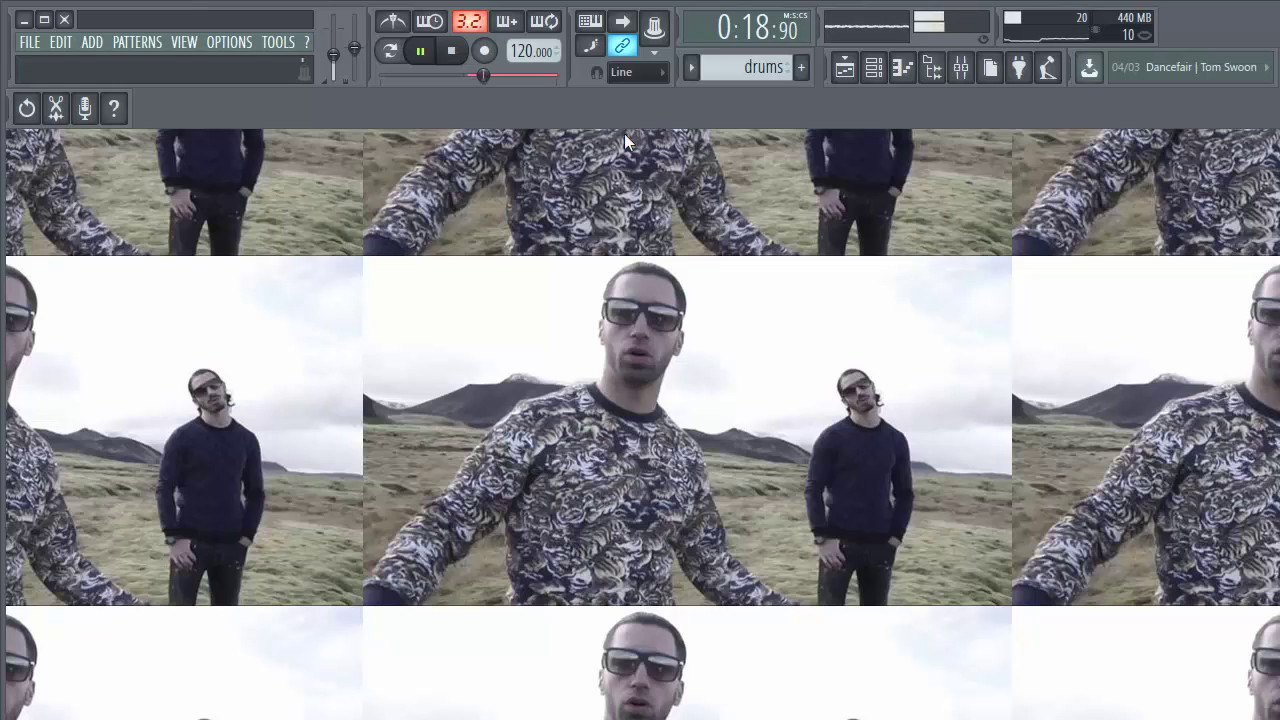
key(space)
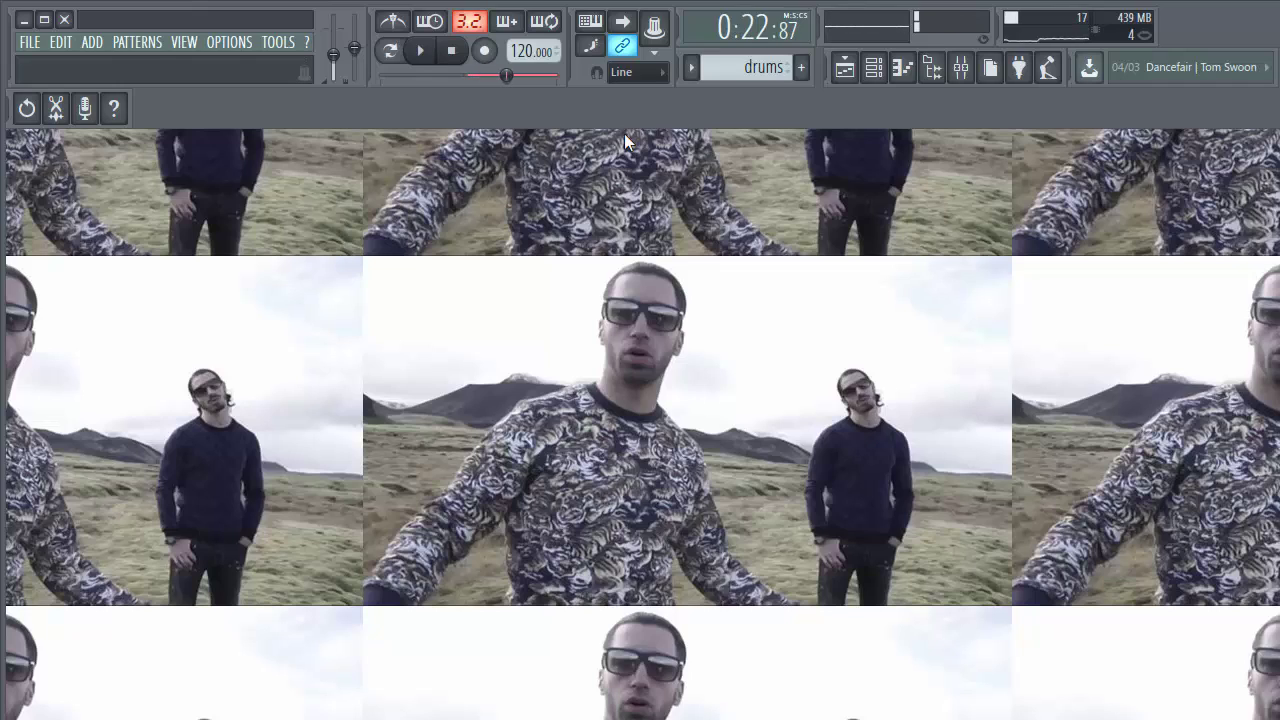